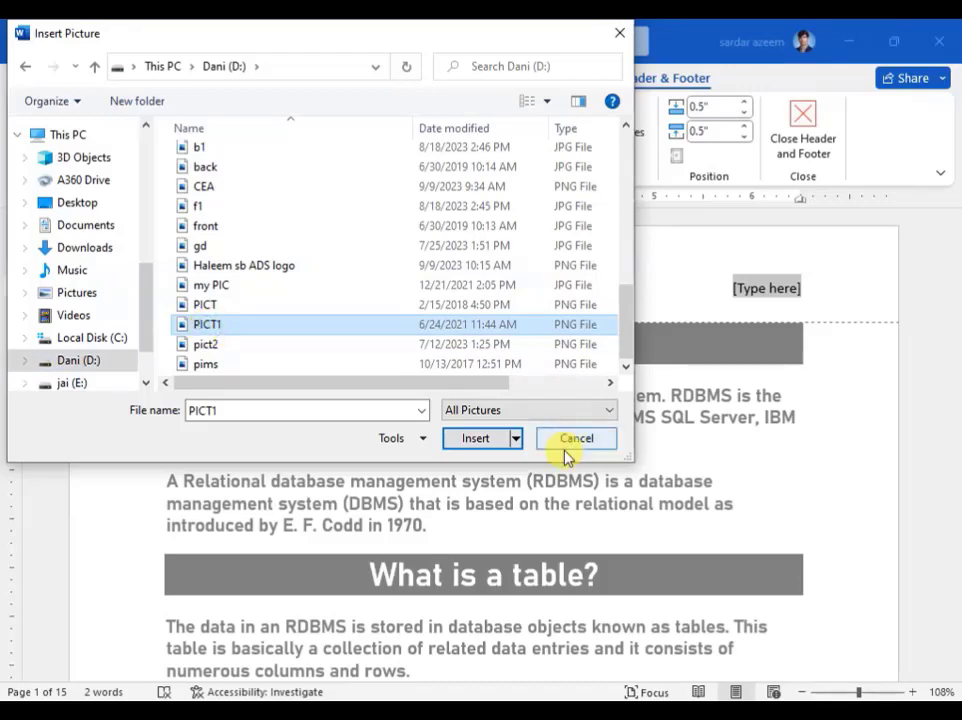
Step: Insert the PICT1 logo into the header, shrink it to about 0.39" by 0.48", and close the header
left_click(488, 448)
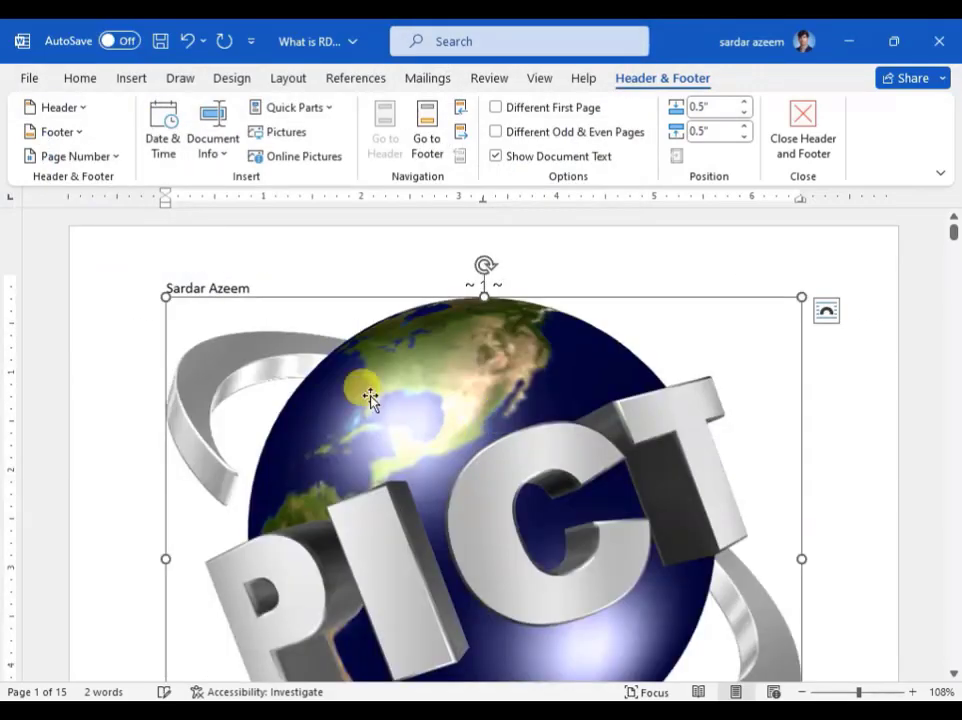
scroll(187, 302, "down", 5)
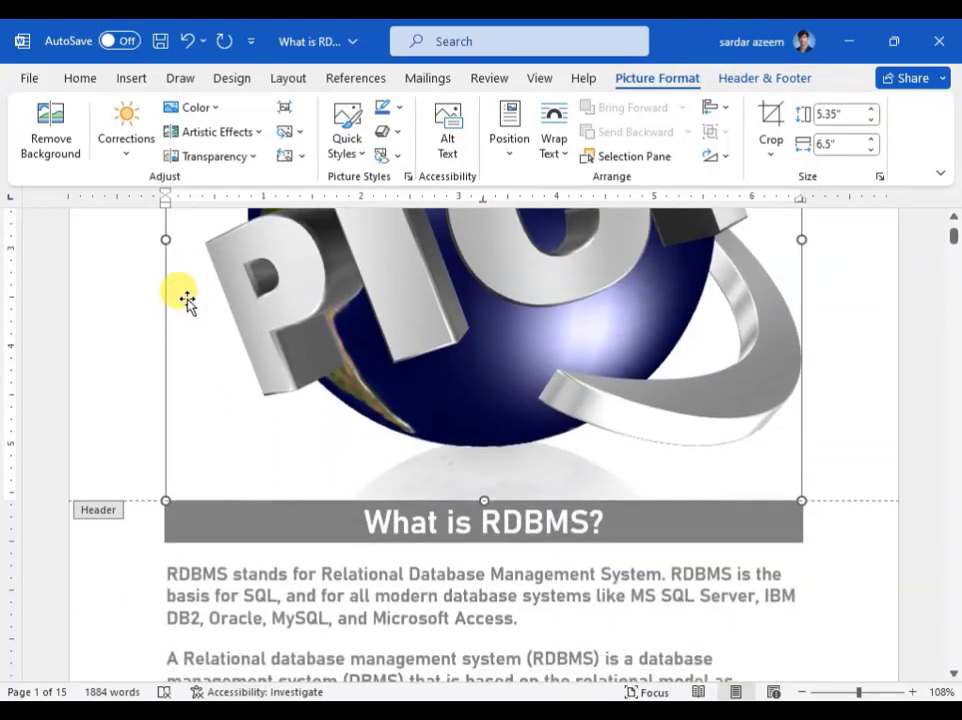
scroll(205, 425, "up", 5)
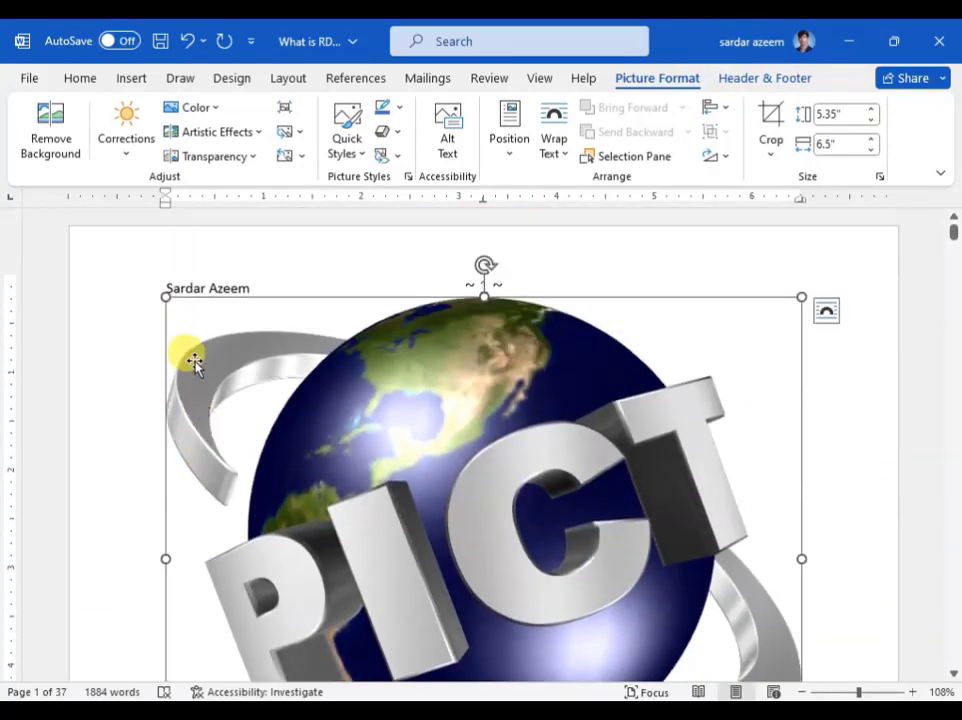
left_click_drag(165, 297, 764, 293)
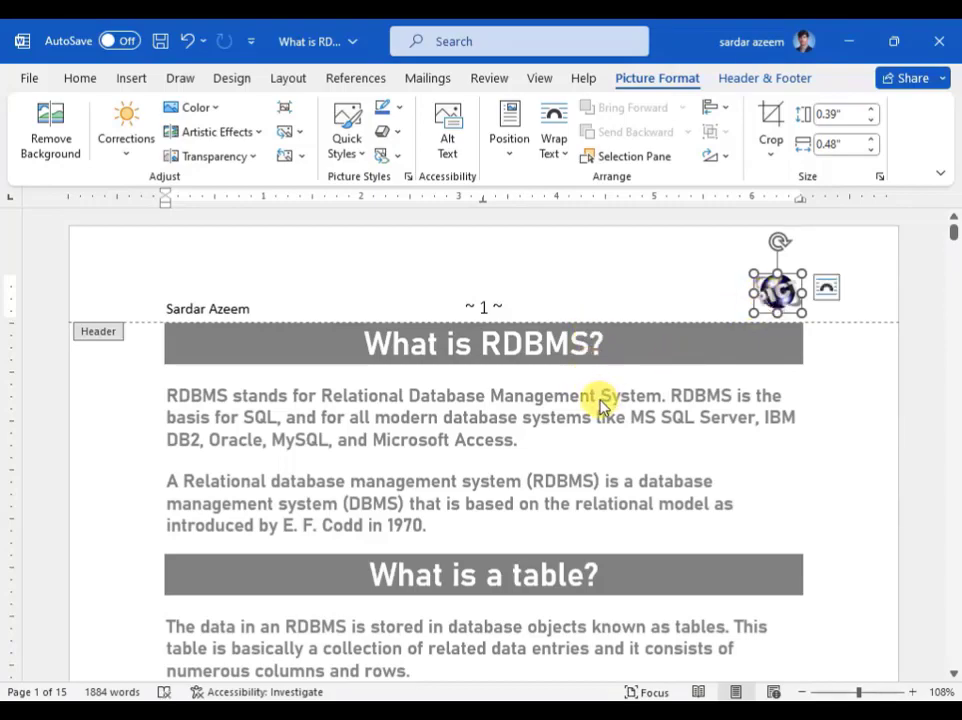
double_click(484, 438)
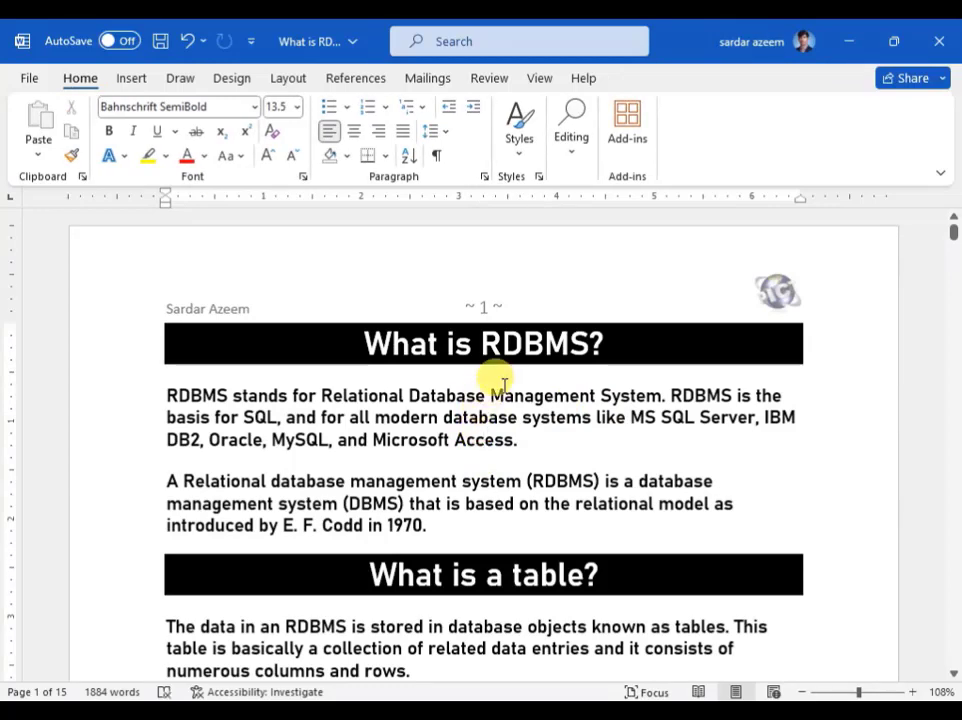
Step: Scroll through the pages to check the repeated PICT1 header logo, then return to page 1 on Insert
scroll(497, 405, "down", 10)
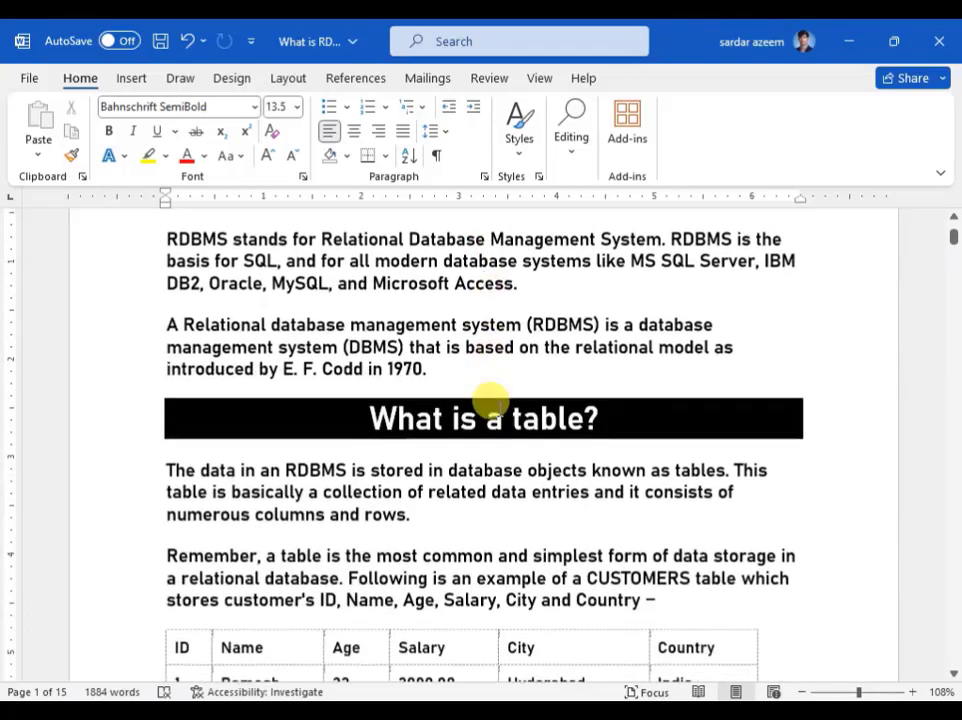
scroll(501, 410, "down", 3)
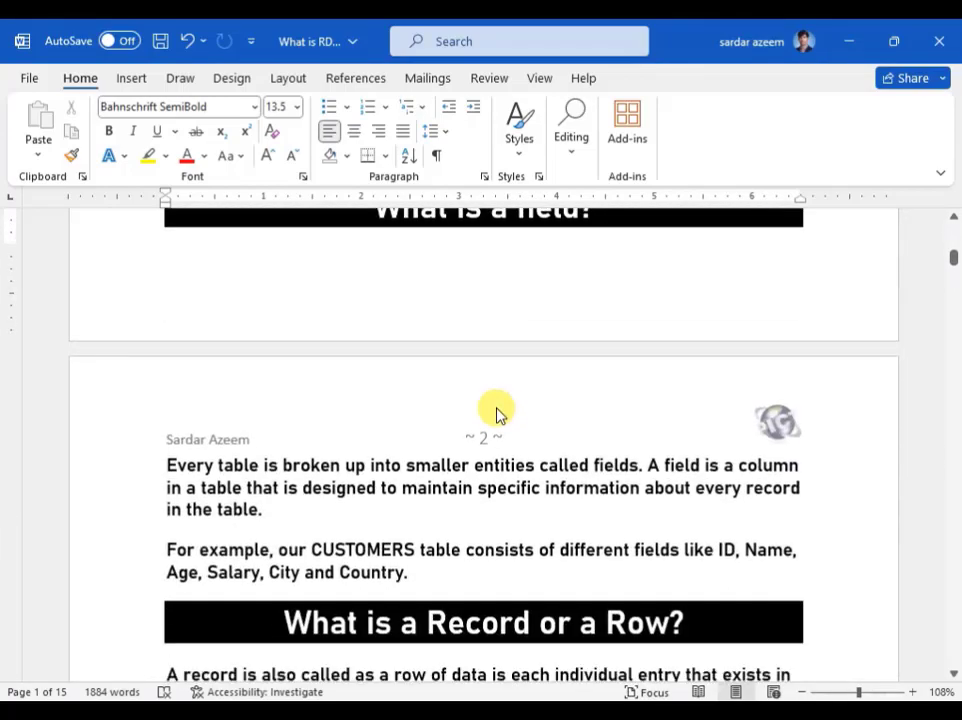
scroll(497, 413, "down", 10)
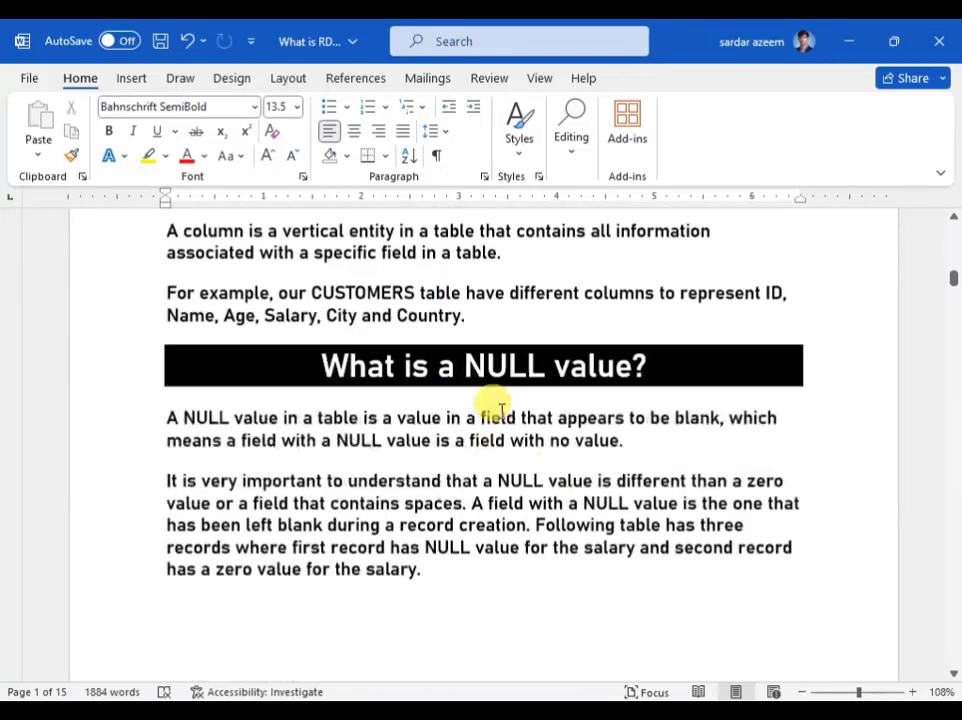
scroll(500, 414, "down", 3)
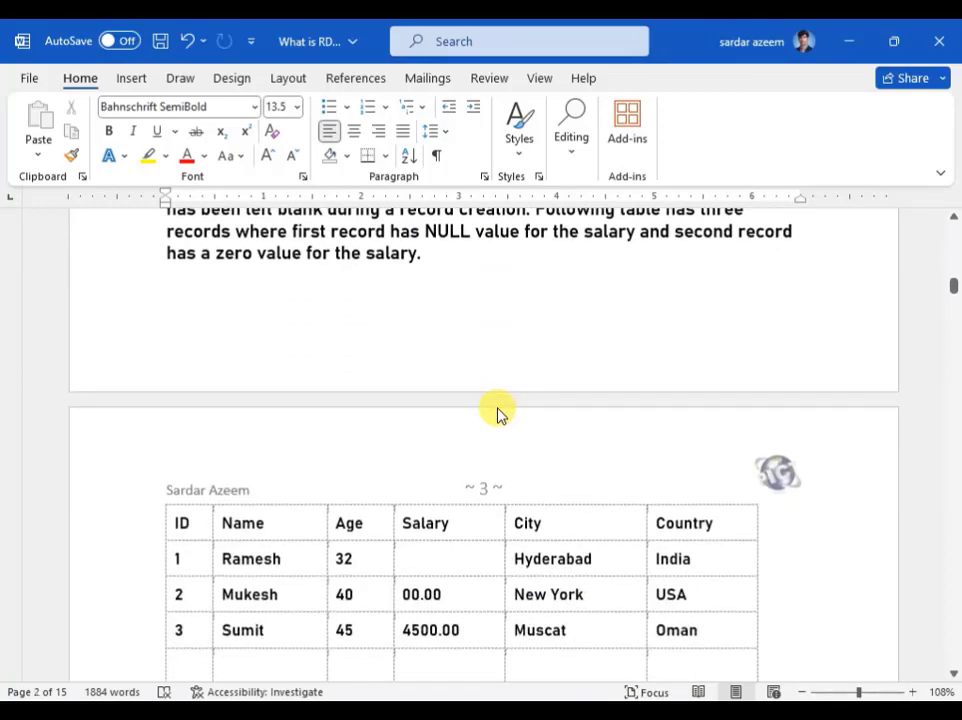
scroll(500, 414, "up", 20)
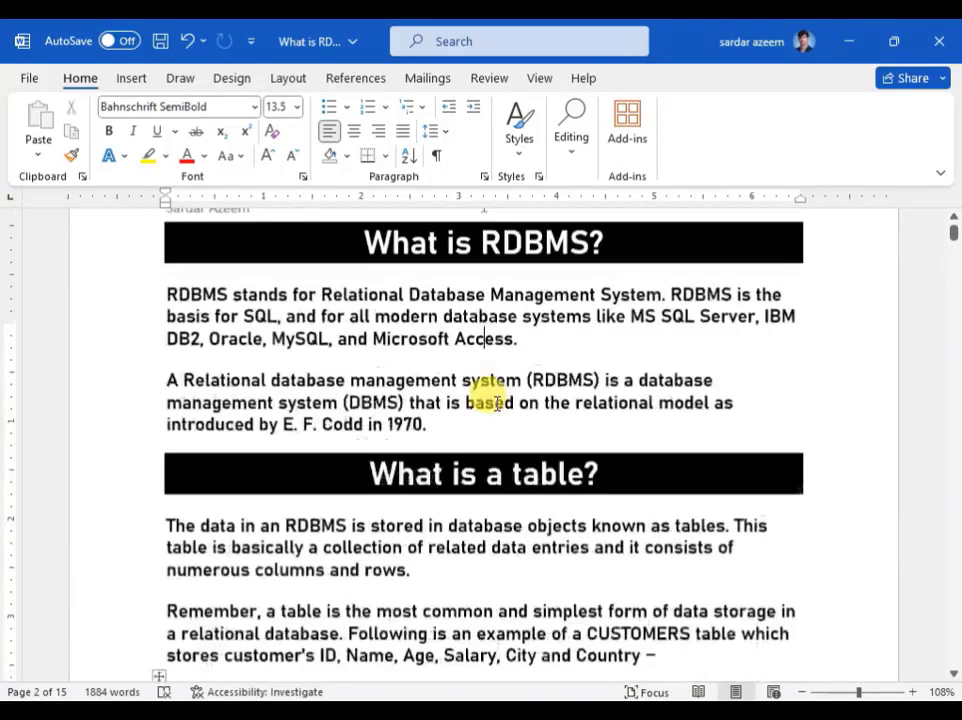
scroll(496, 403, "up", 2)
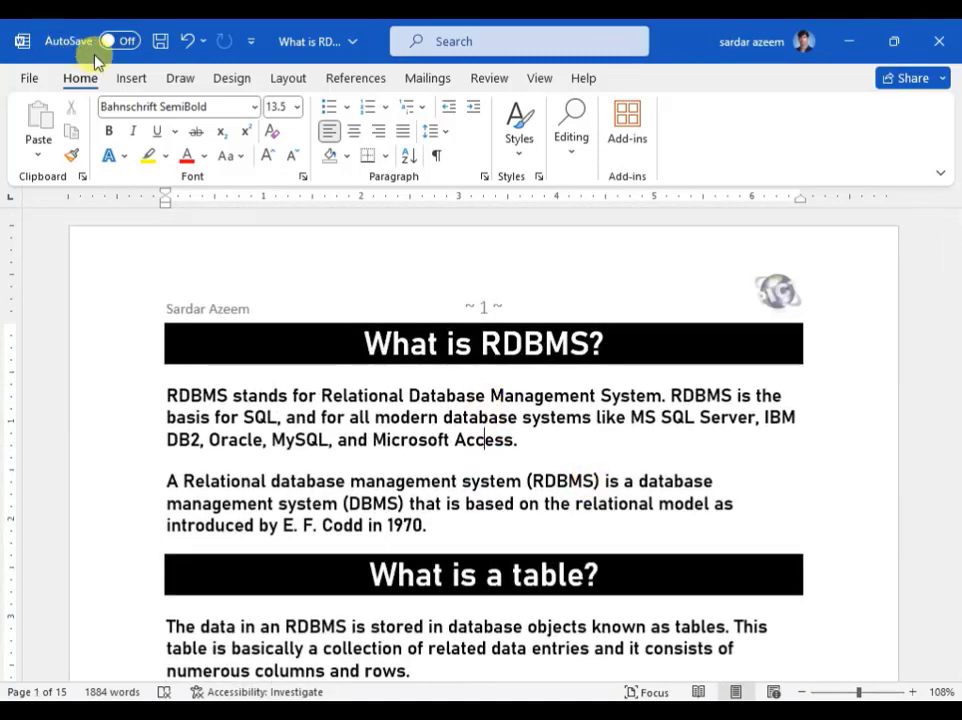
left_click(131, 79)
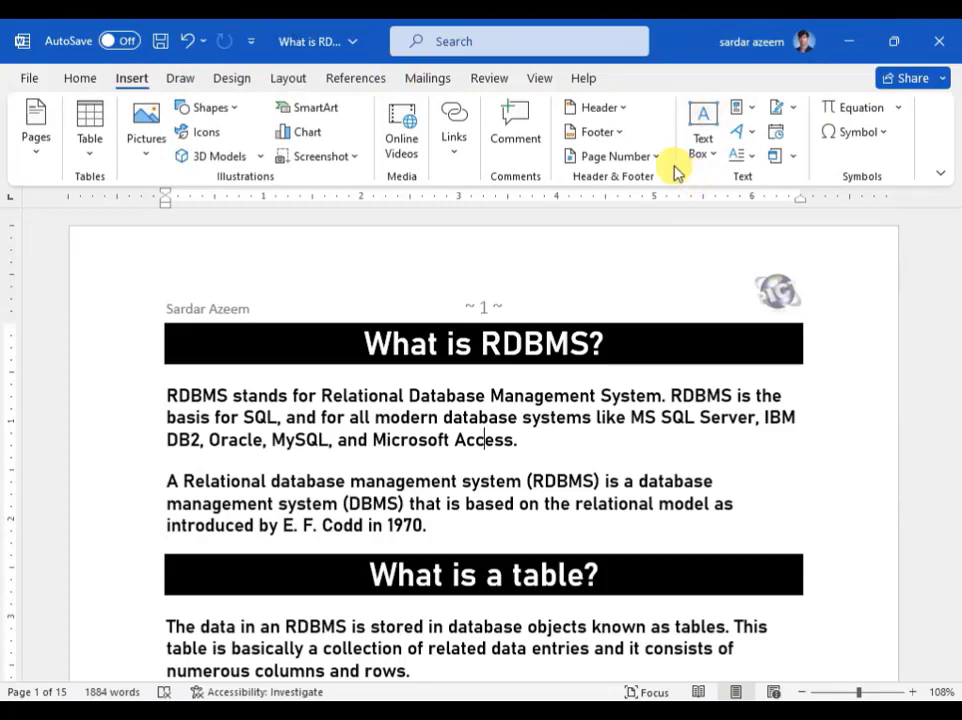
Step: Add a Blank (Three Columns) footer with 'Database Management' in the left column
left_click(610, 133)
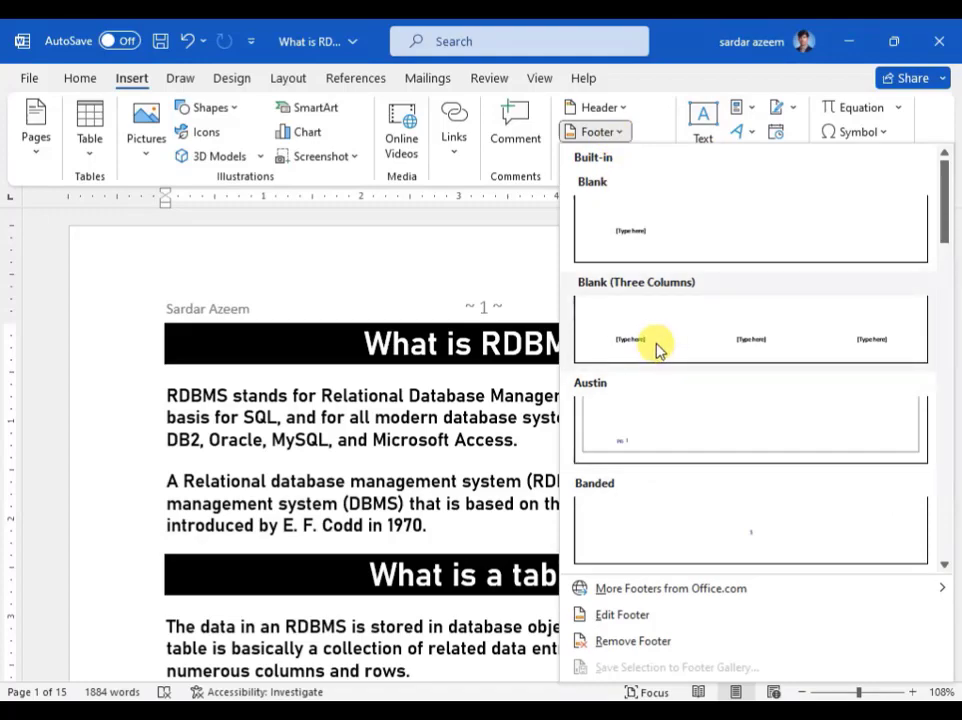
left_click(657, 345)
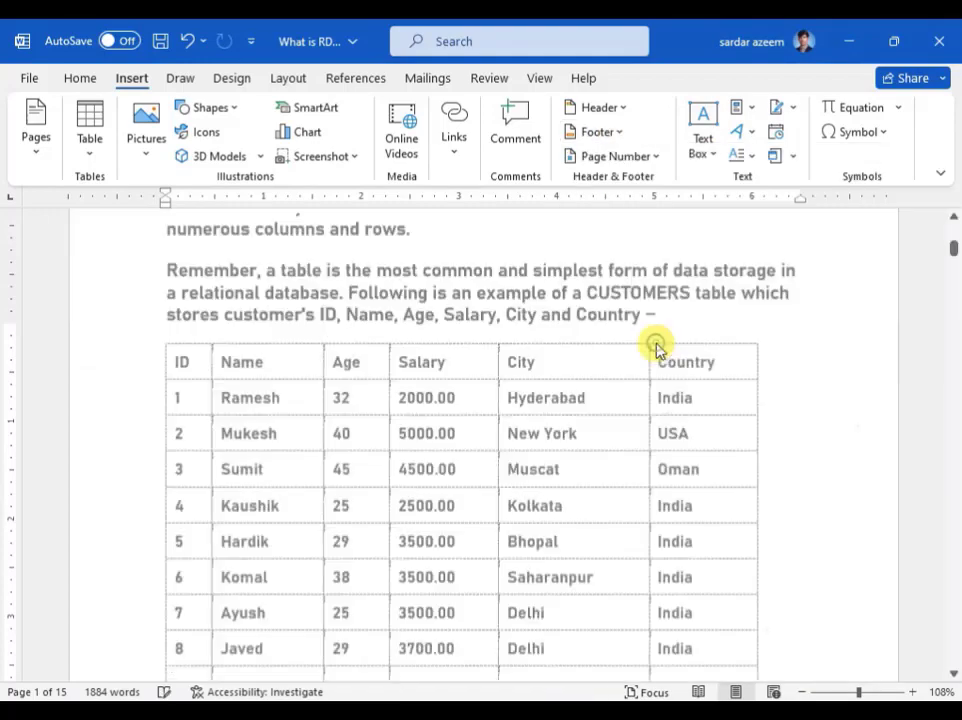
left_click(228, 450)
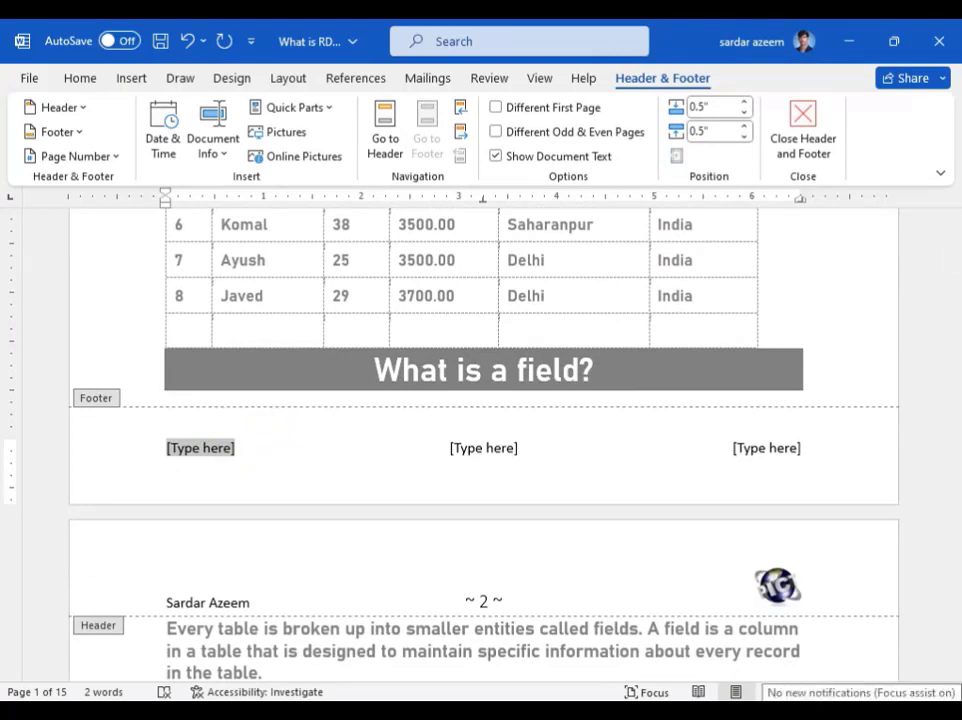
type("Databa")
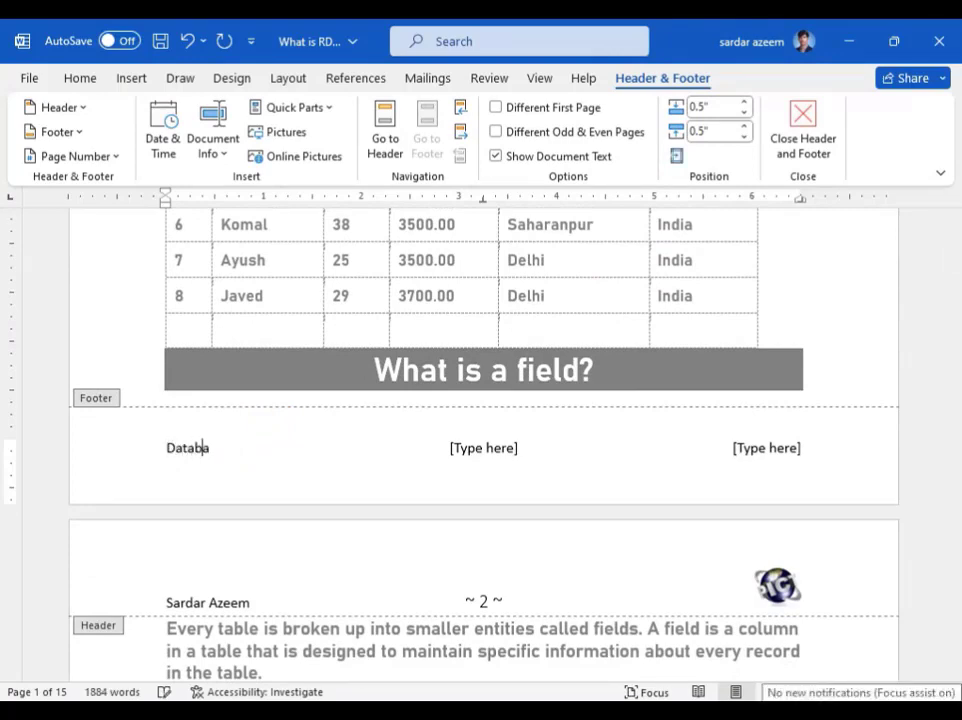
type("se Managem")
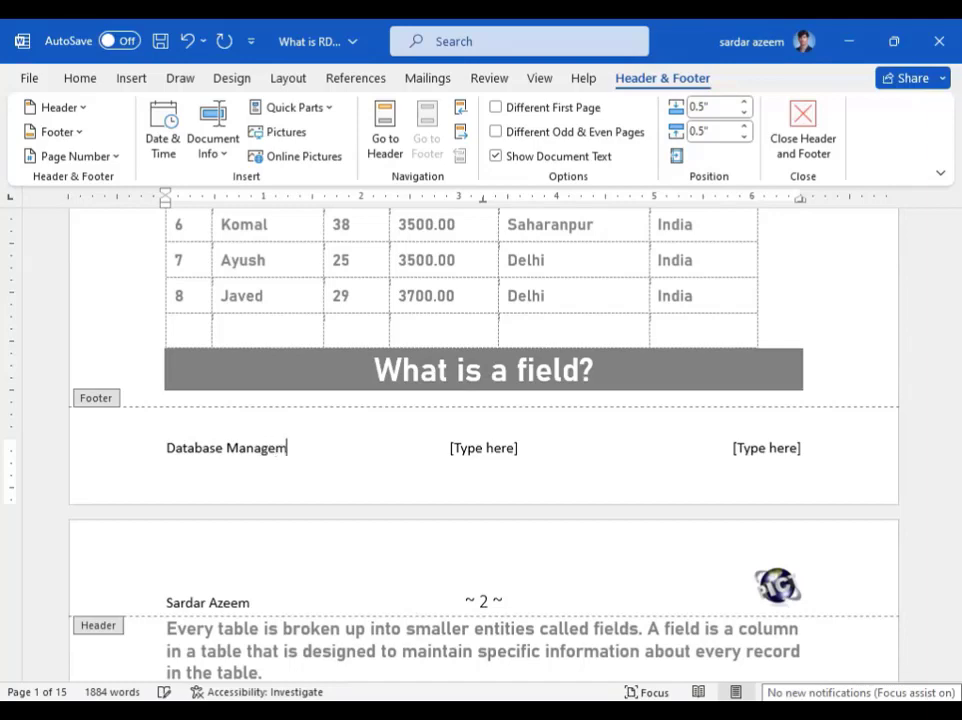
type("ent")
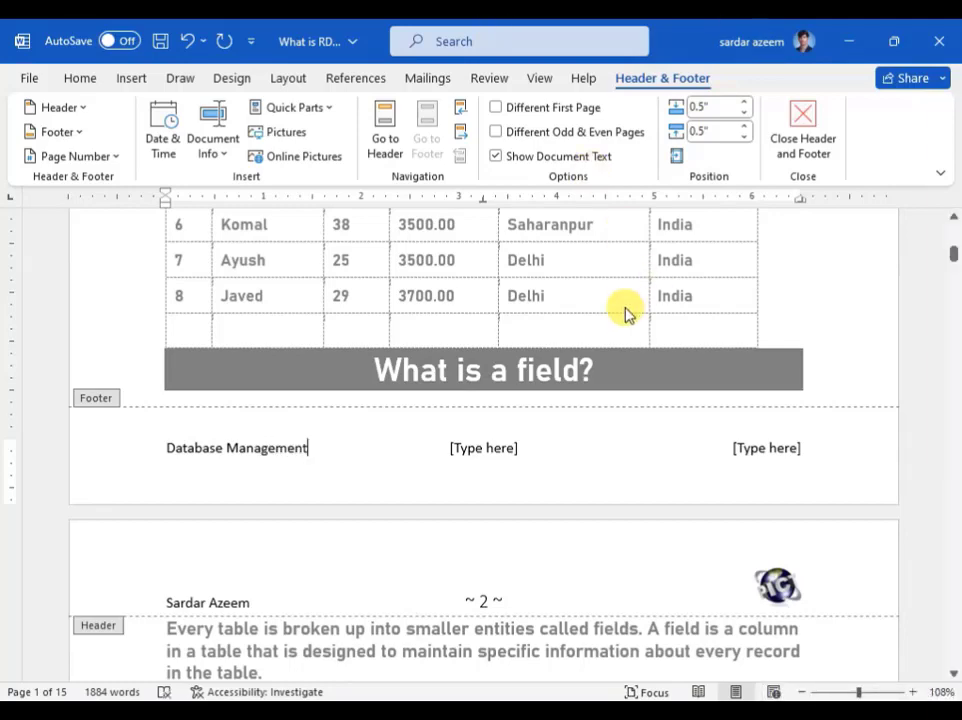
Step: Insert the date in 23 September 2023 format into the footer's centre column
left_click(495, 454)
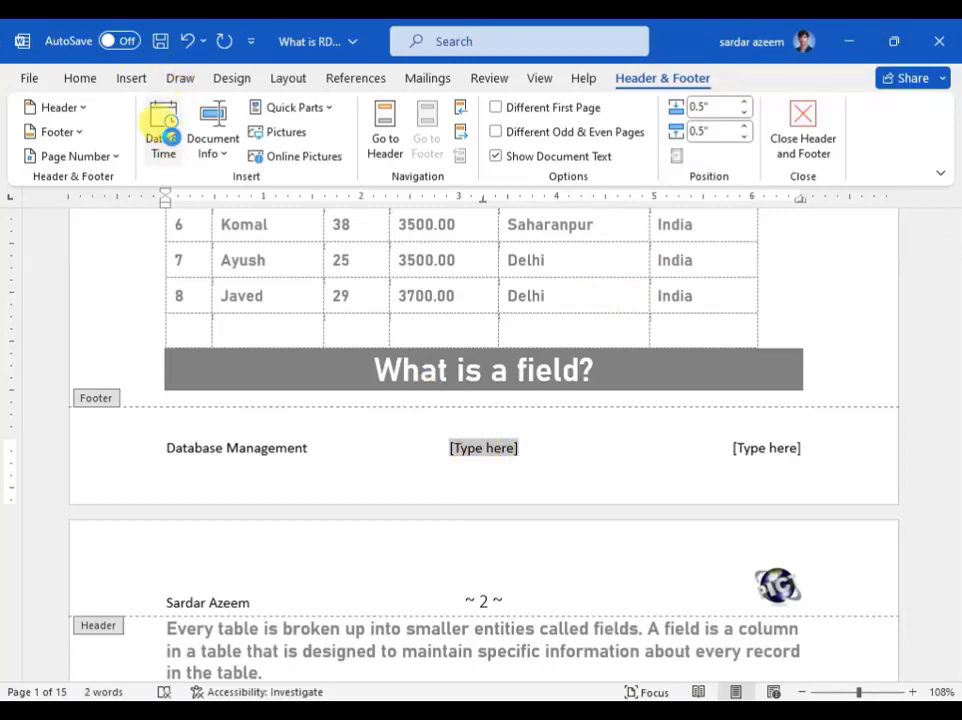
left_click(164, 126)
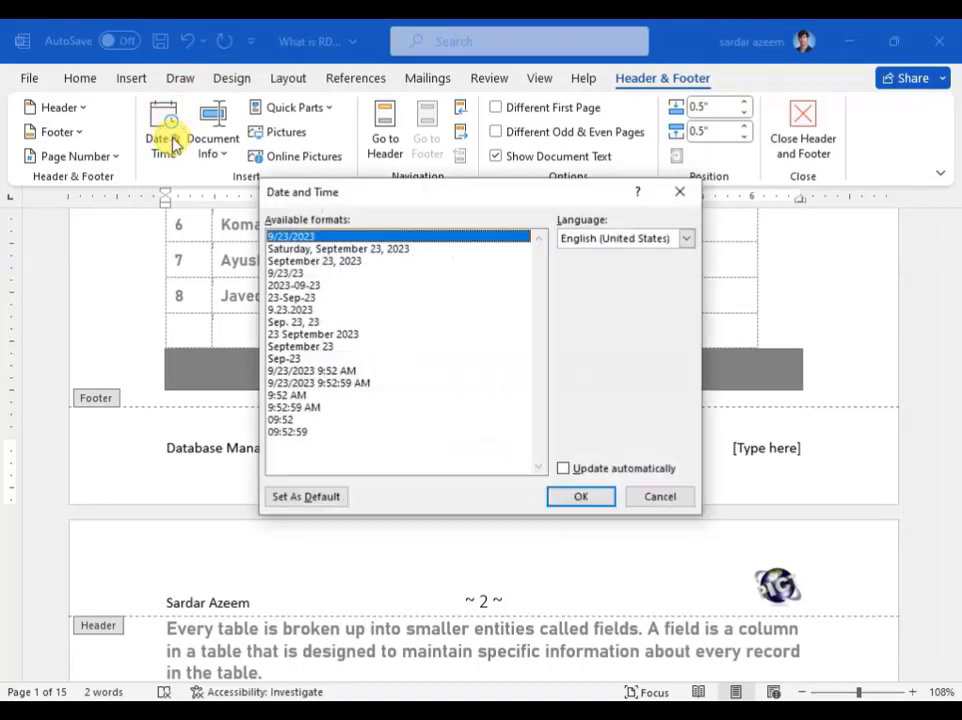
left_click(314, 335)
left_click(580, 497)
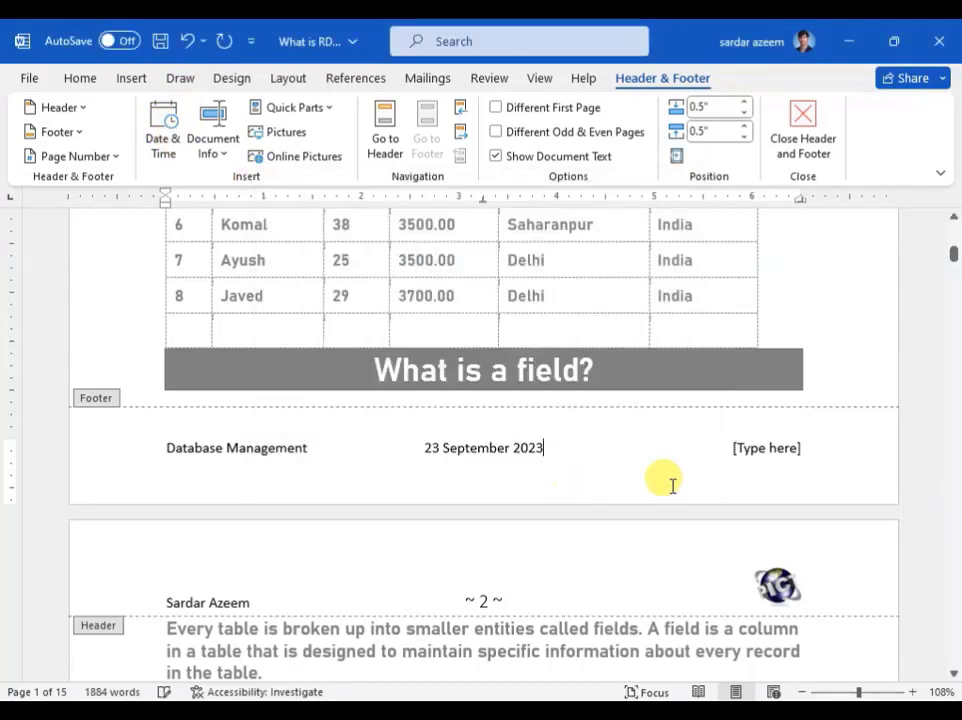
left_click(779, 454)
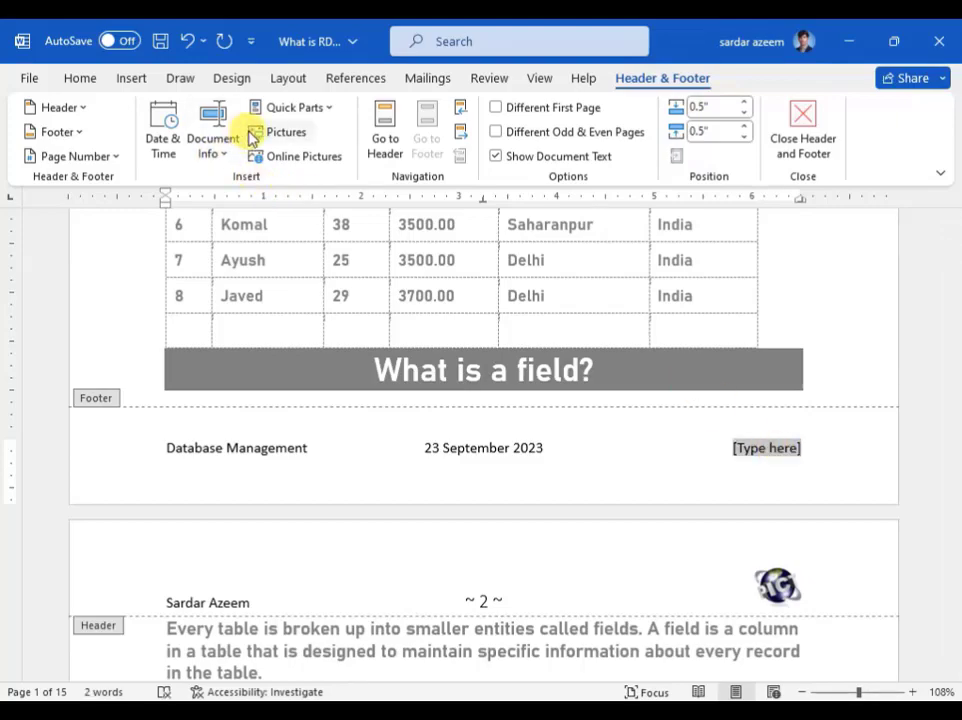
Step: Insert the pict2 image into the right side of the footer and shrink it with its handles
left_click(295, 141)
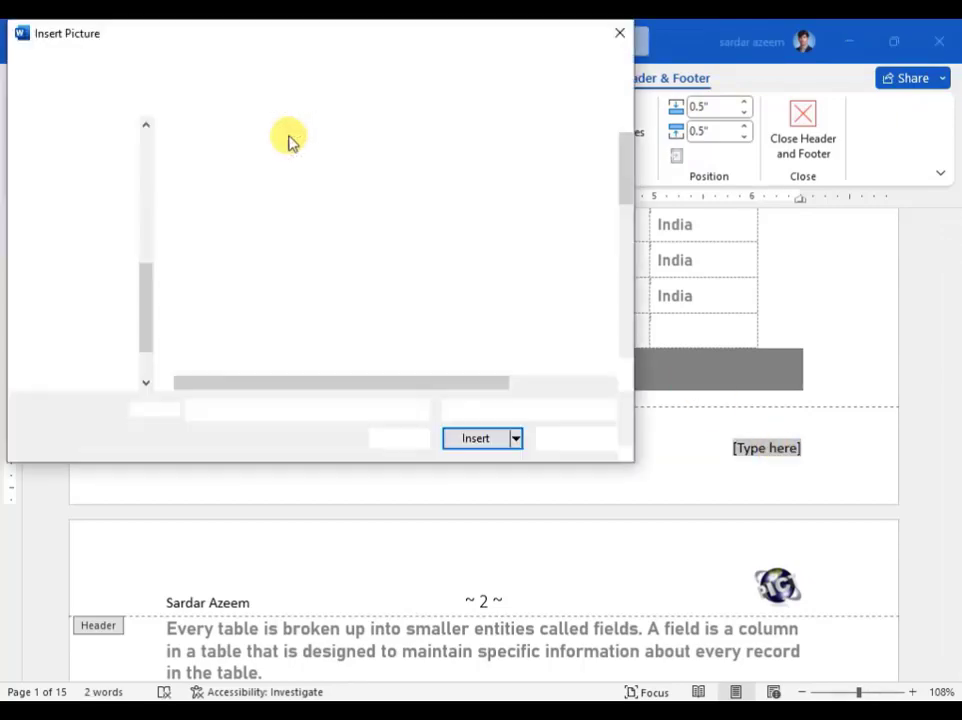
scroll(200, 343, "down", 10)
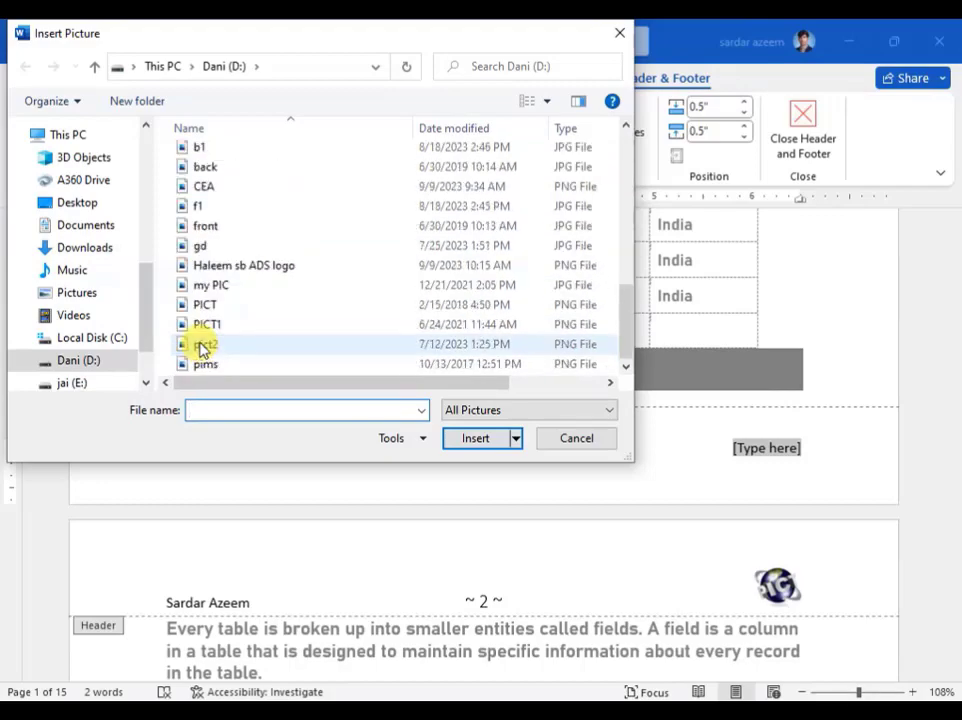
double_click(203, 345)
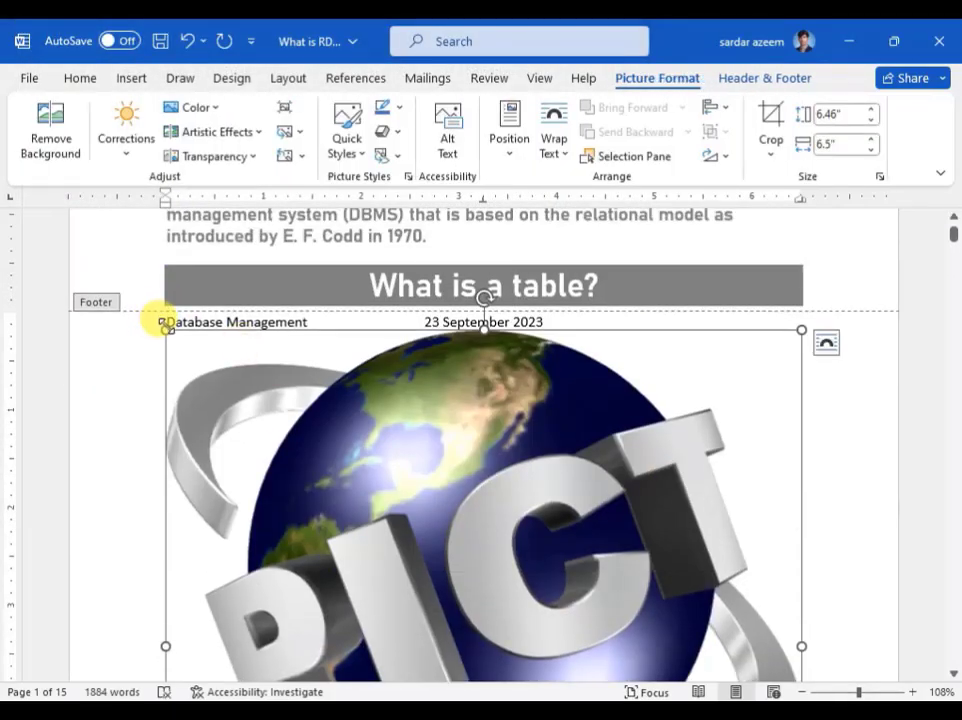
left_click_drag(166, 328, 738, 553)
scroll(528, 455, "down", 5)
scroll(472, 377, "up", 5)
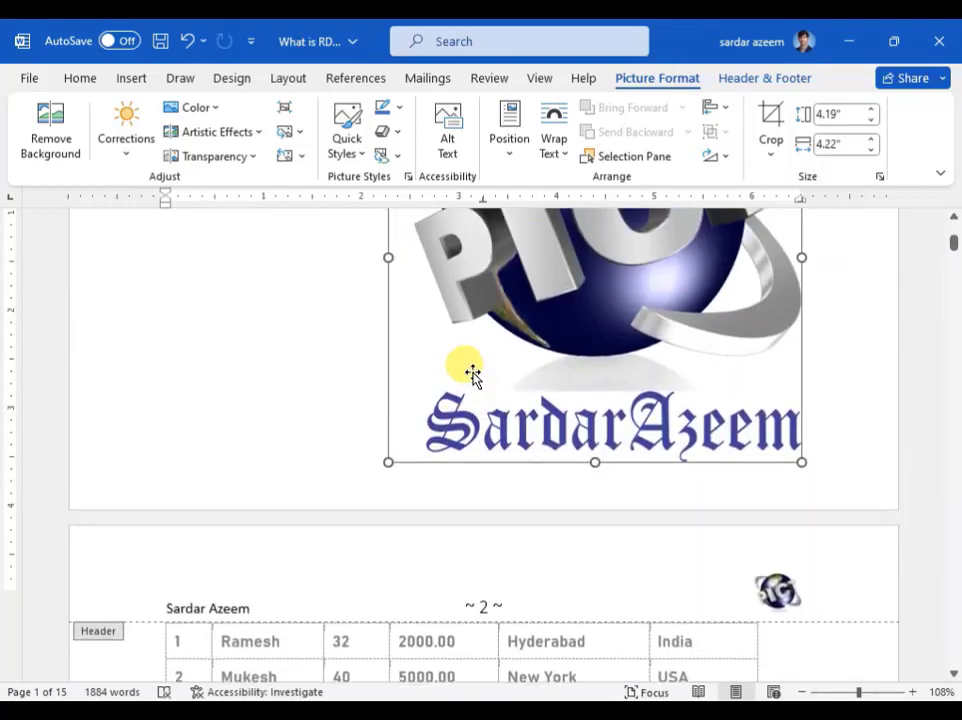
left_click_drag(388, 290, 569, 470)
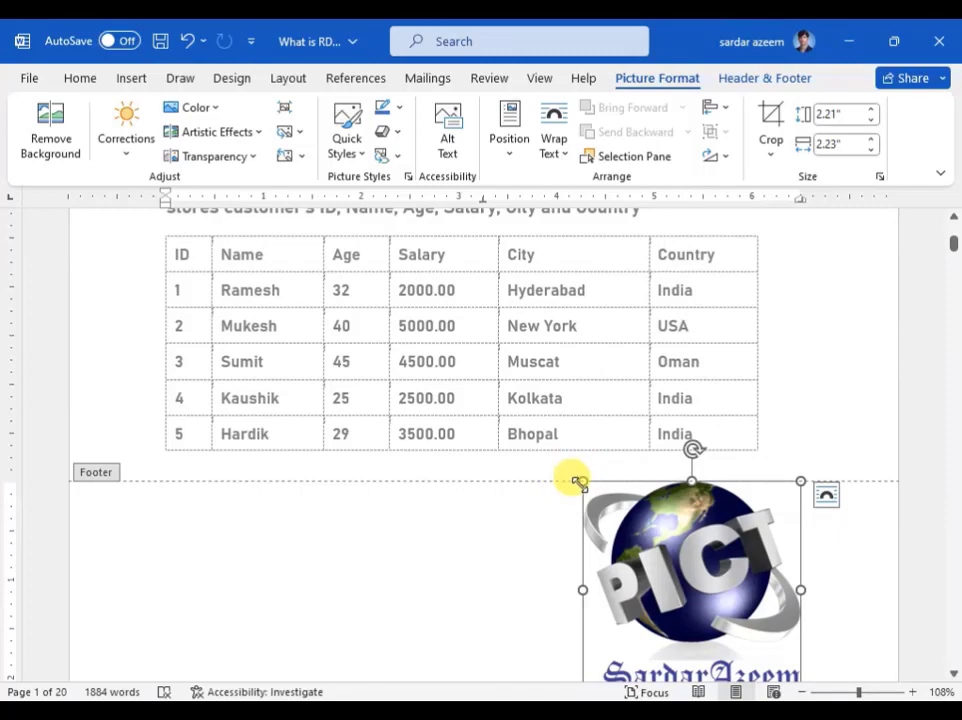
Step: Set the footer picture's height and width to 0.5" each
left_click(830, 114)
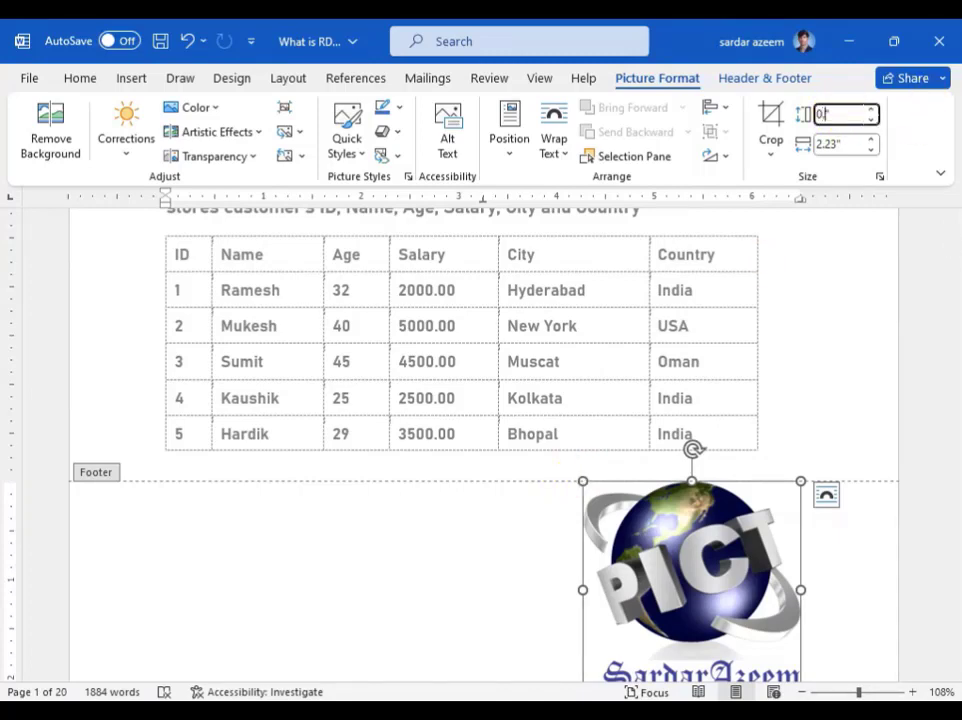
key("Tab")
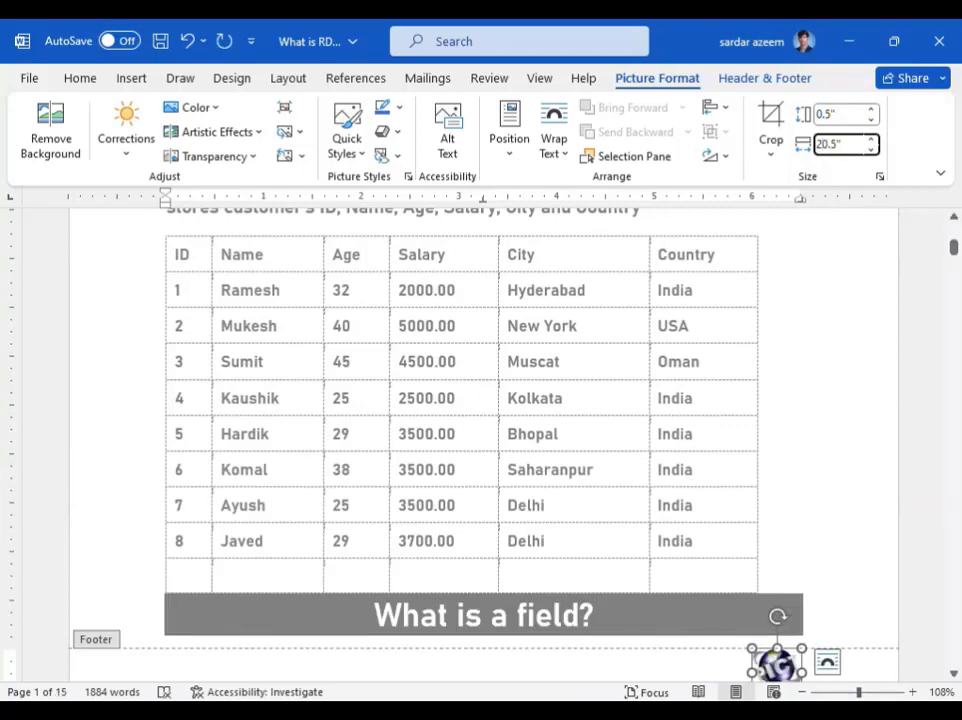
key("Return")
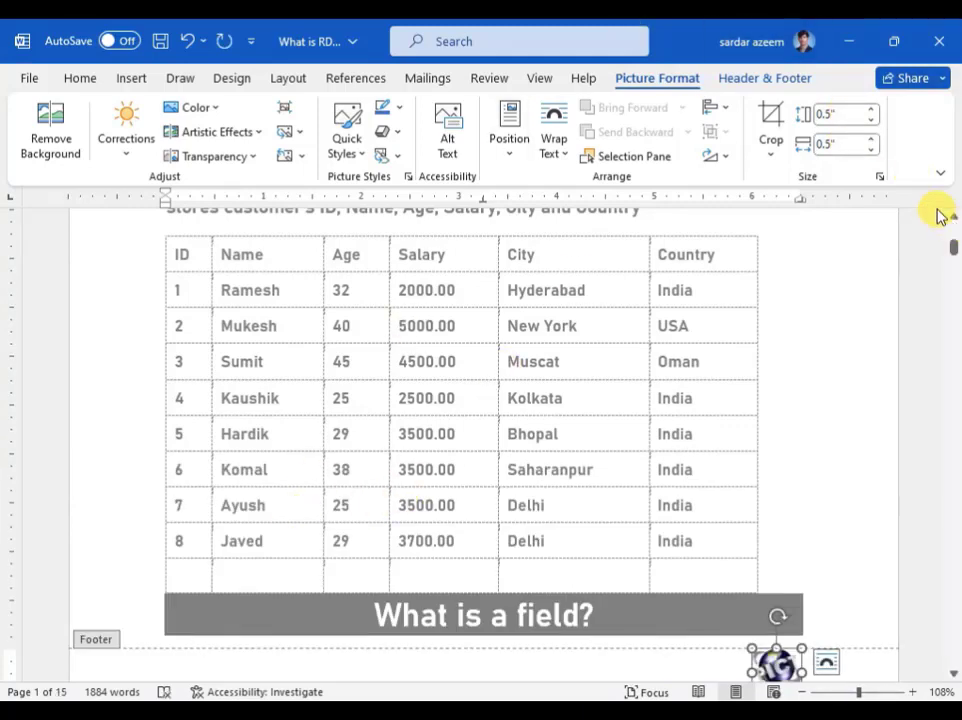
left_click(850, 144)
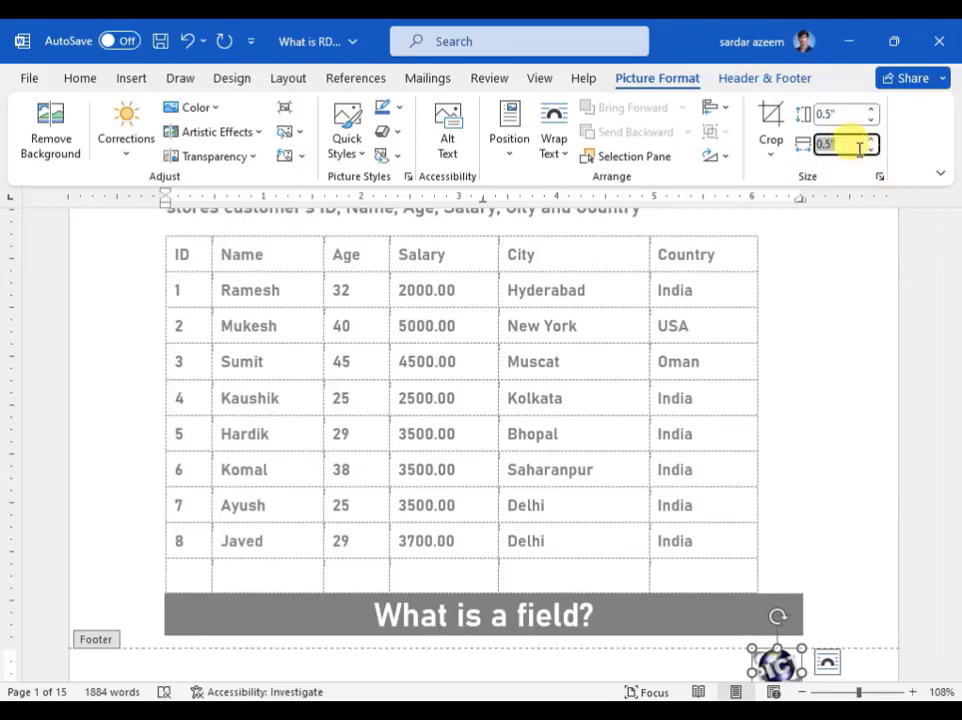
scroll(633, 468, "down", 3)
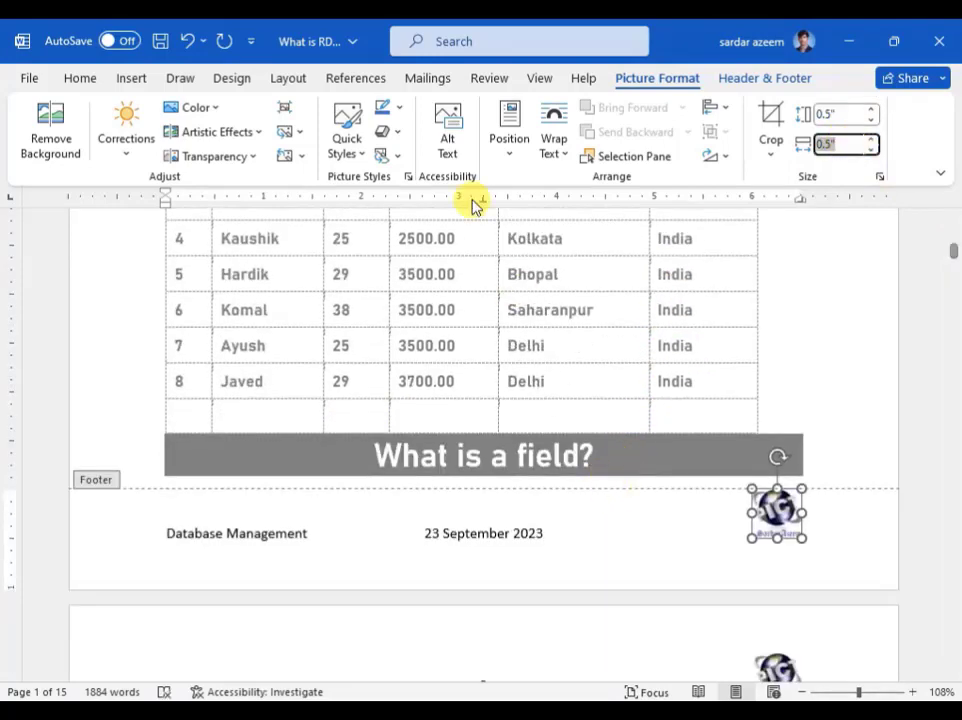
Step: Exit the footer into the table body, then scroll the pages to check the footer logo and return to top
double_click(457, 301)
double_click(455, 299)
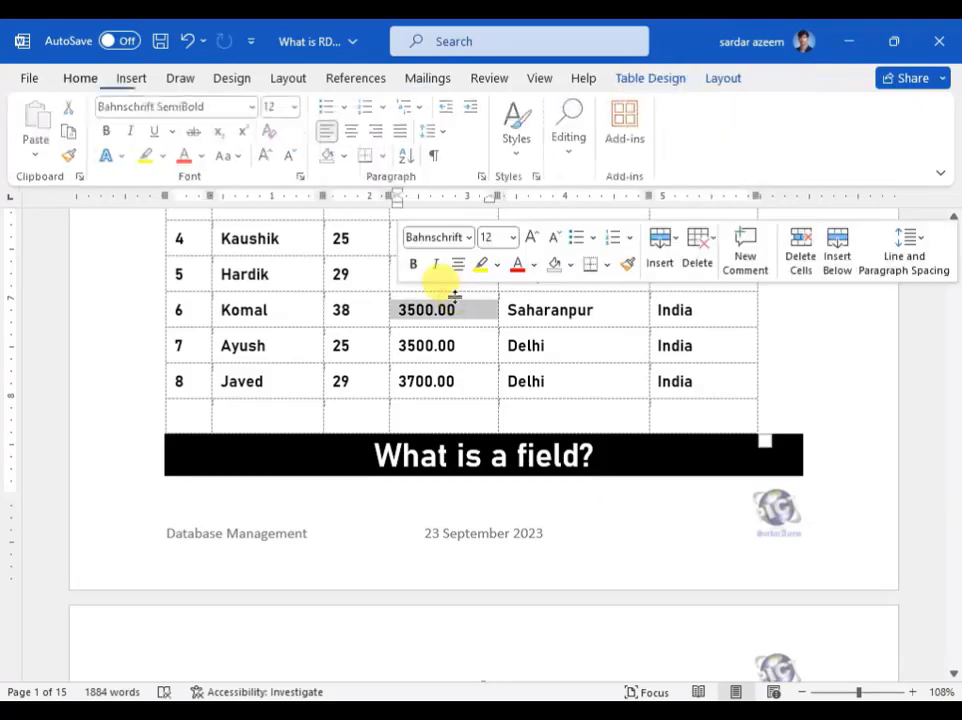
scroll(552, 404, "down", 5)
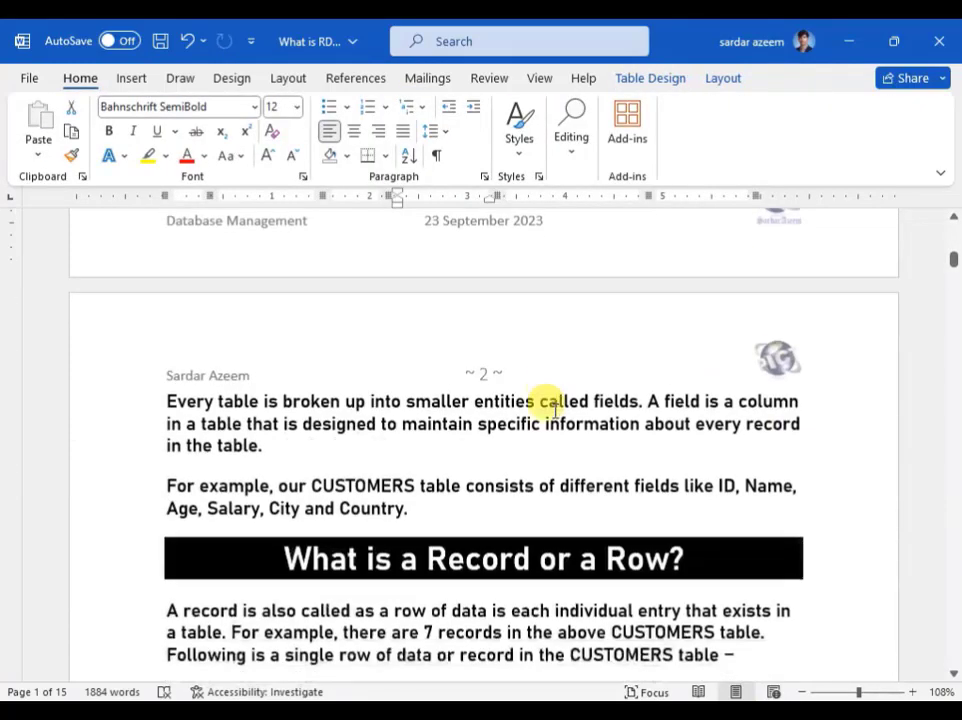
scroll(552, 404, "down", 15)
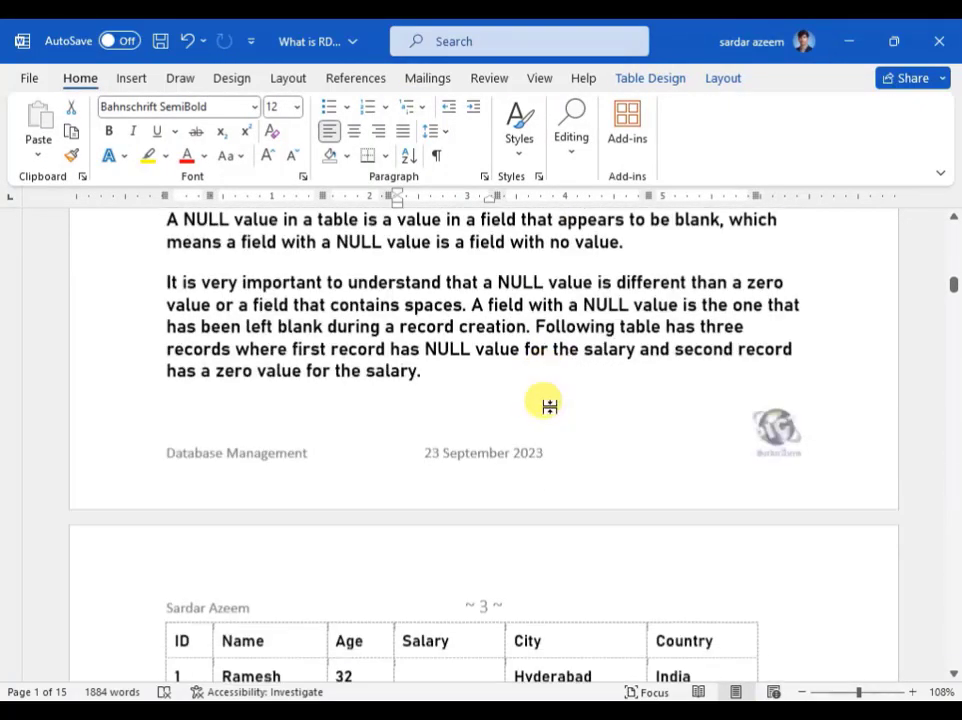
scroll(549, 406, "down", 14)
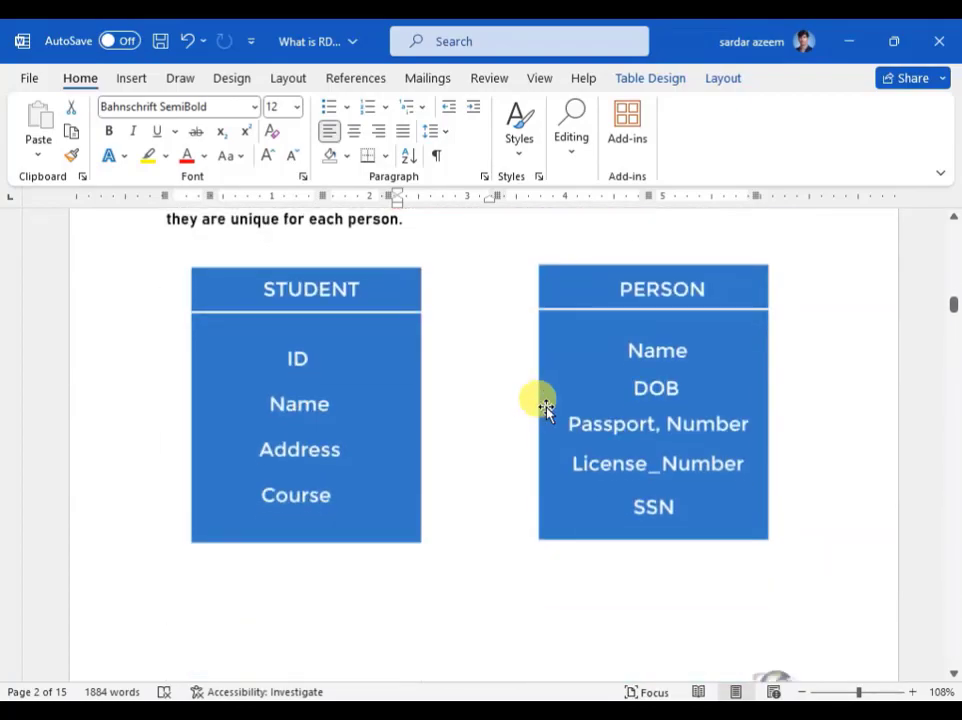
scroll(545, 408, "down", 5)
scroll(547, 410, "up", 20)
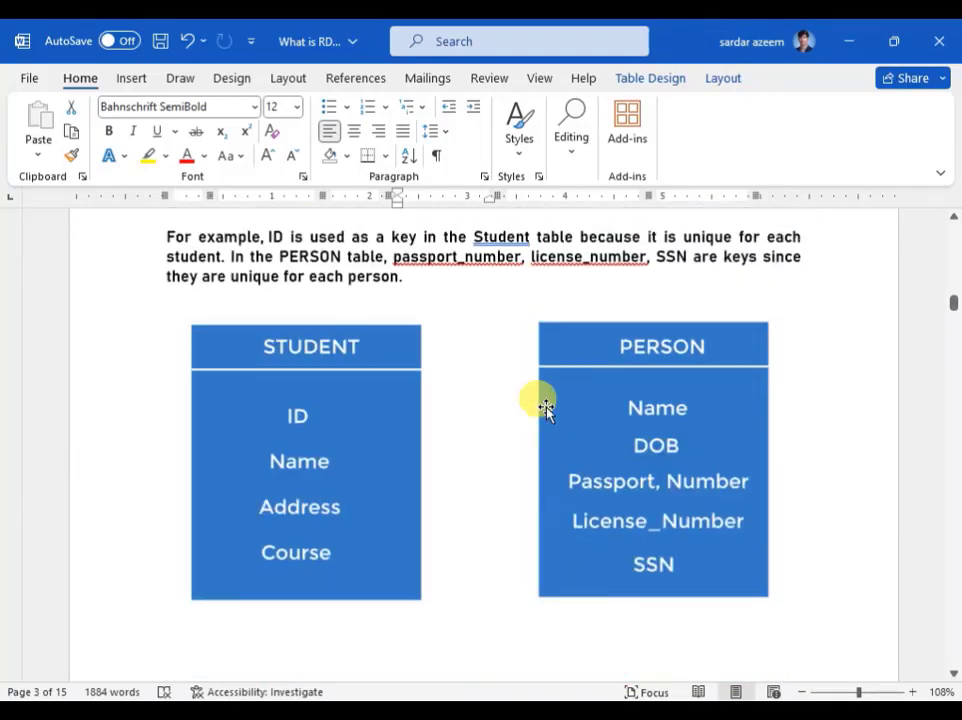
scroll(547, 410, "up", 15)
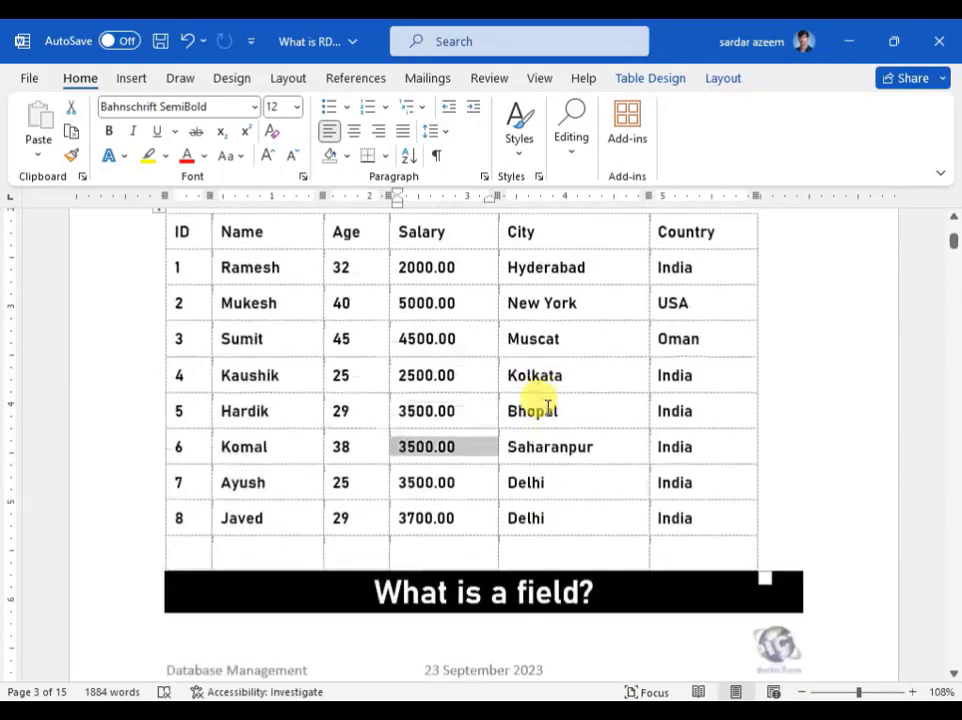
Step: Remove the existing header using Insert > Header > Remove Header
left_click(133, 78)
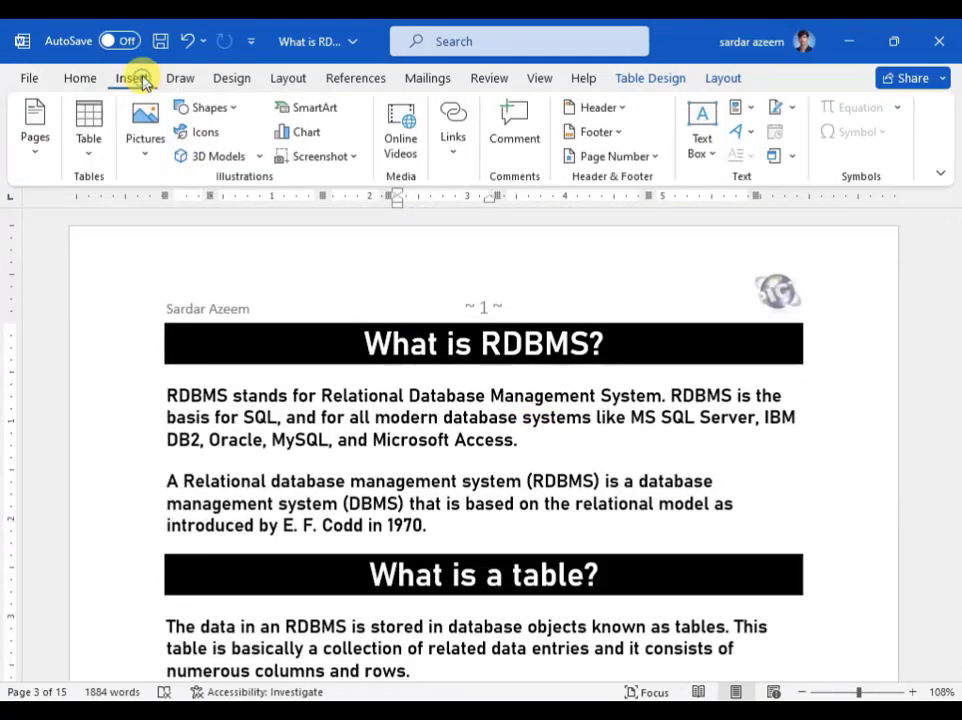
left_click(619, 115)
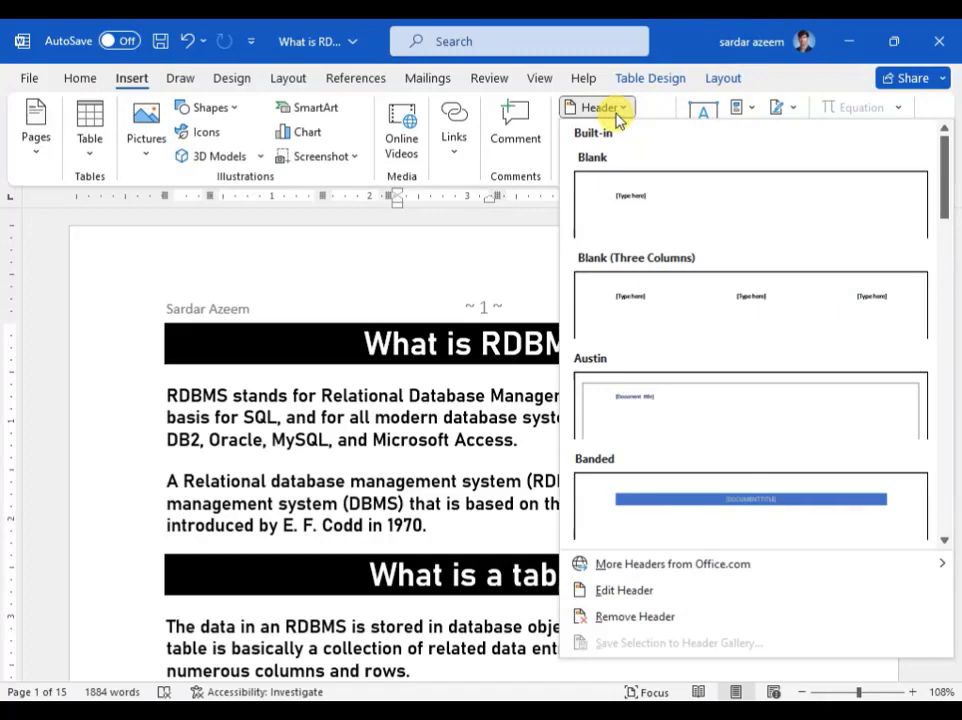
left_click(632, 619)
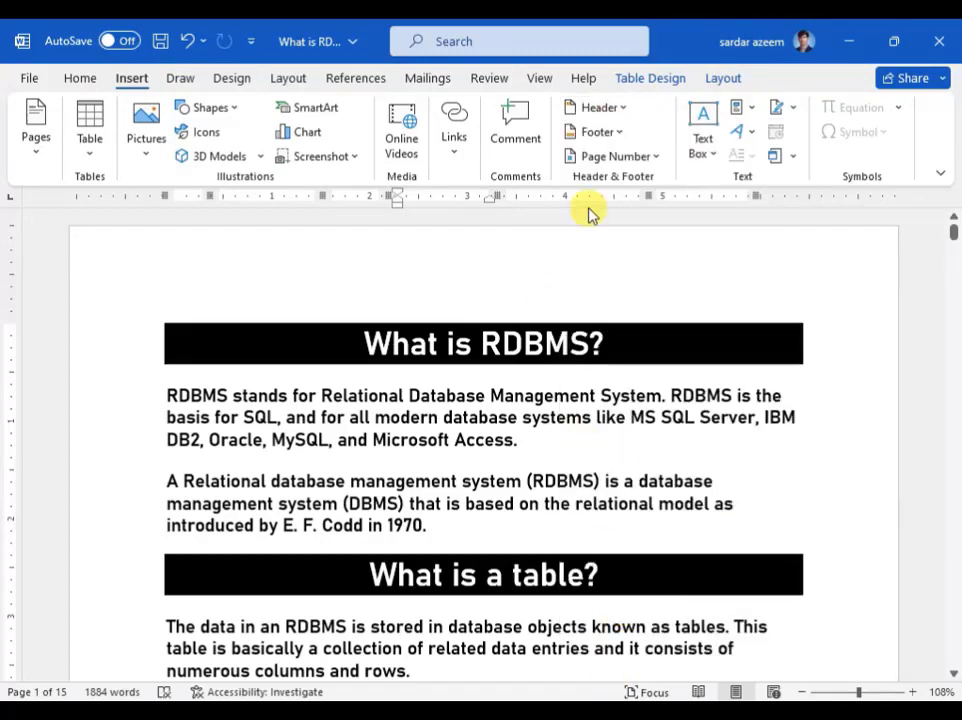
Step: Remove the existing footer, check the pages, and put the cursor back in the body text
left_click(600, 133)
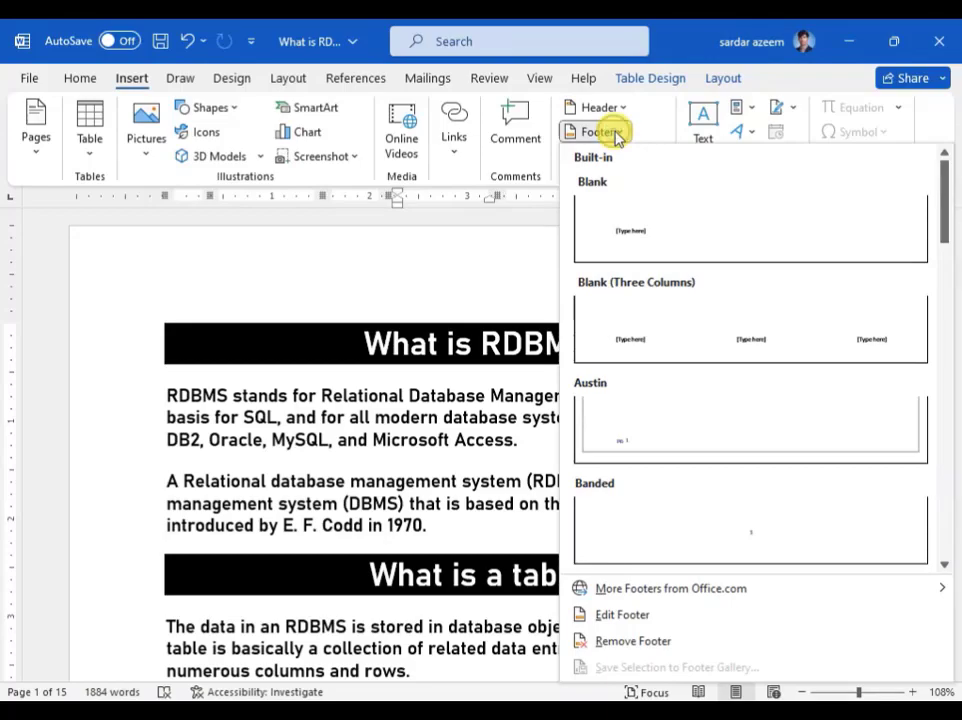
left_click(622, 640)
scroll(556, 484, "down", 20)
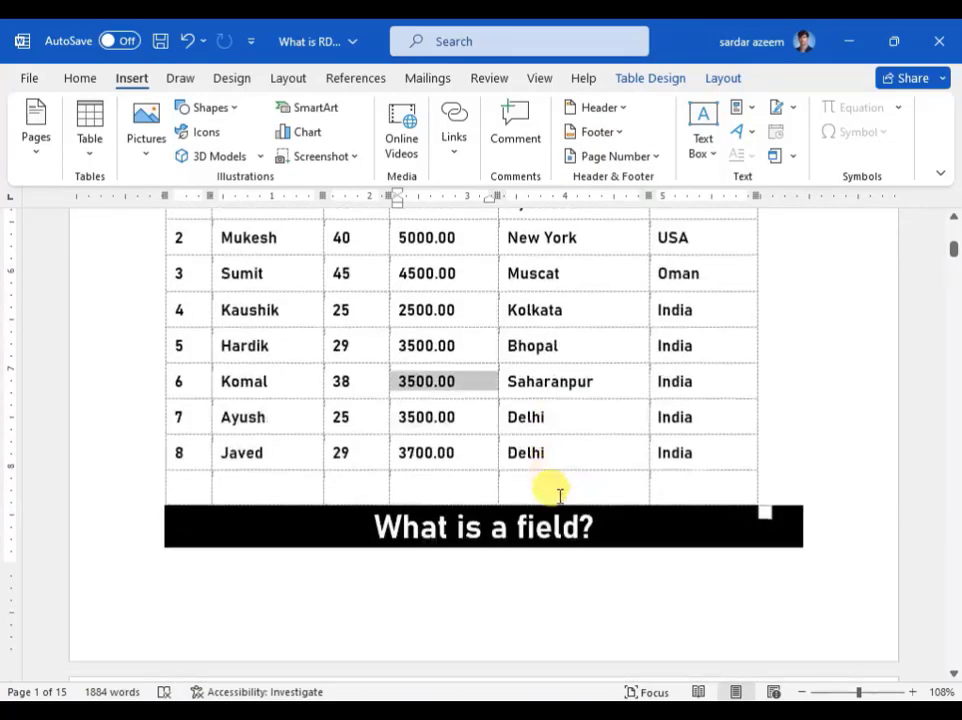
scroll(560, 483, "down", 15)
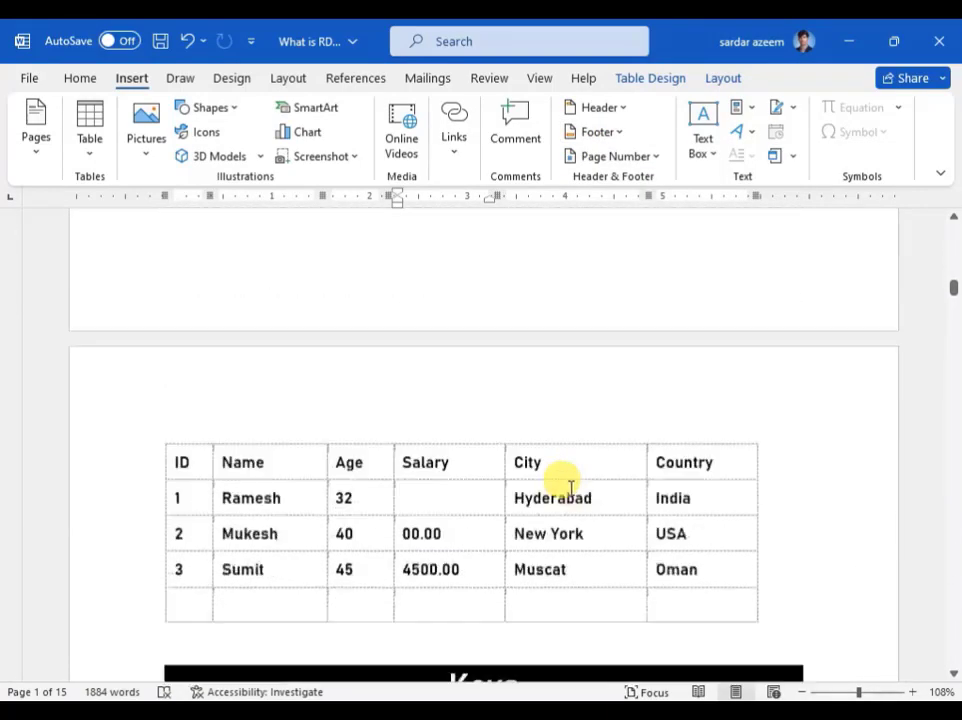
scroll(565, 480, "up", 11)
scroll(565, 480, "up", 20)
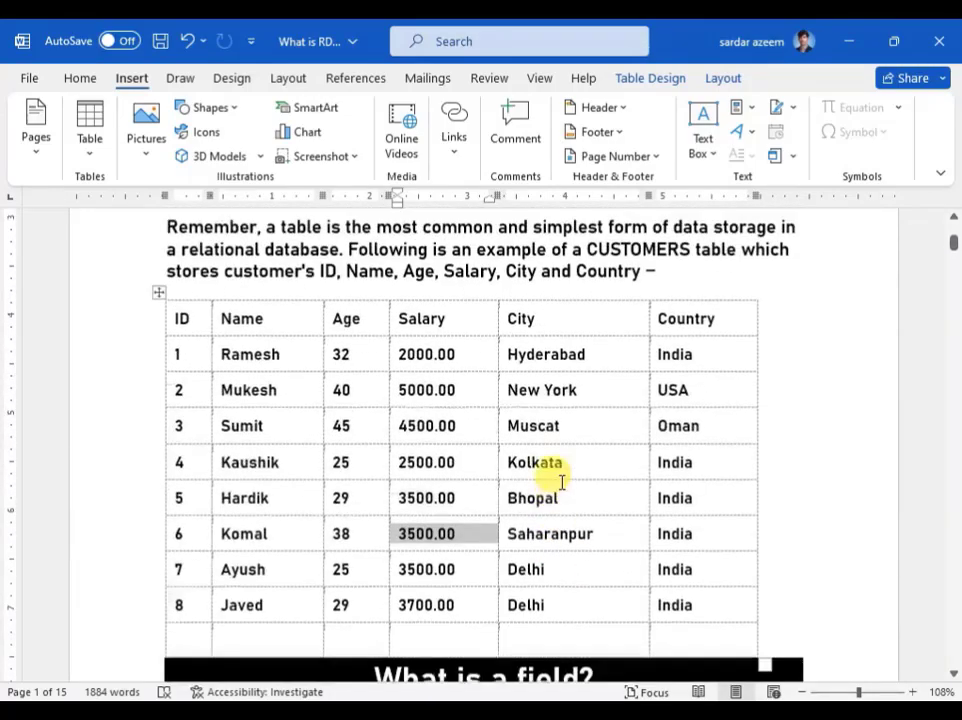
left_click(288, 417)
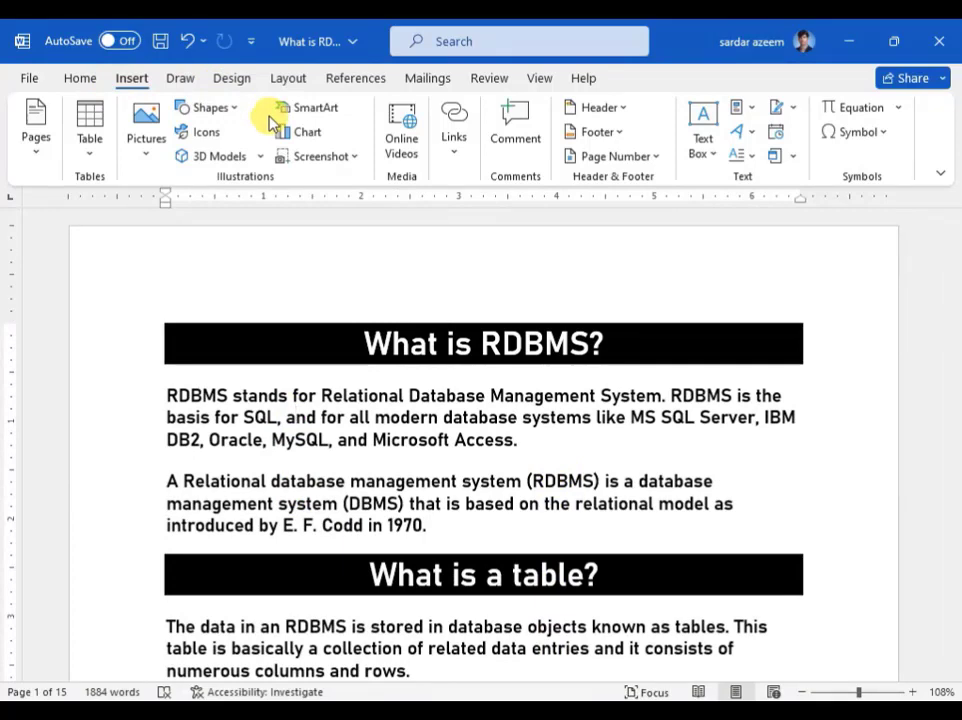
Step: Insert a Bold Numbers 1 'Page X of Y' at the bottom of the page, then undo it
left_click(647, 157)
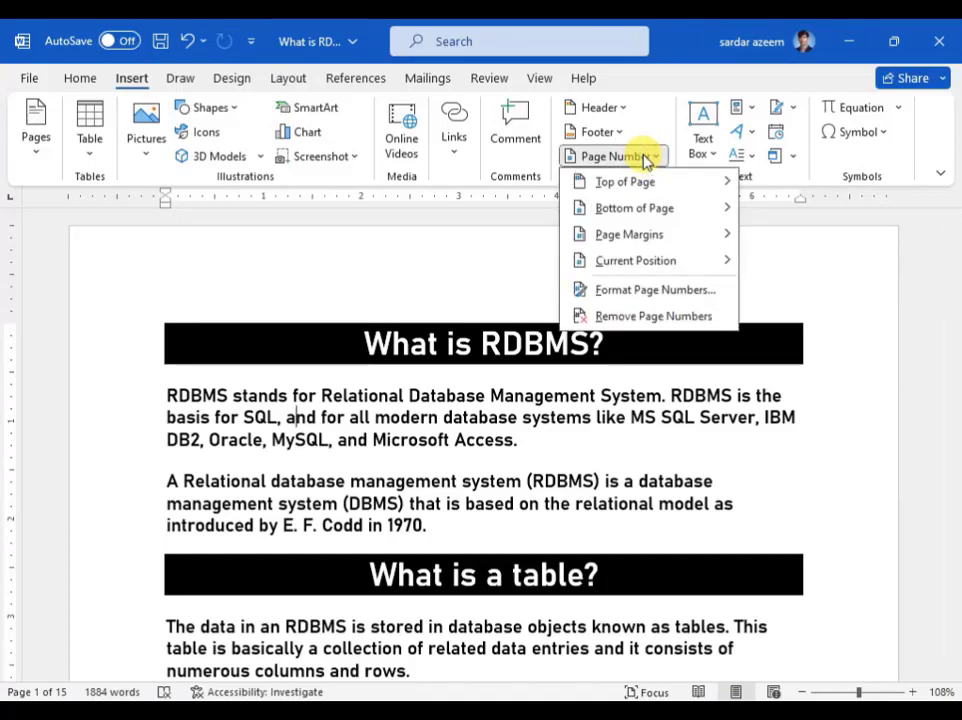
mouse_move(645, 186)
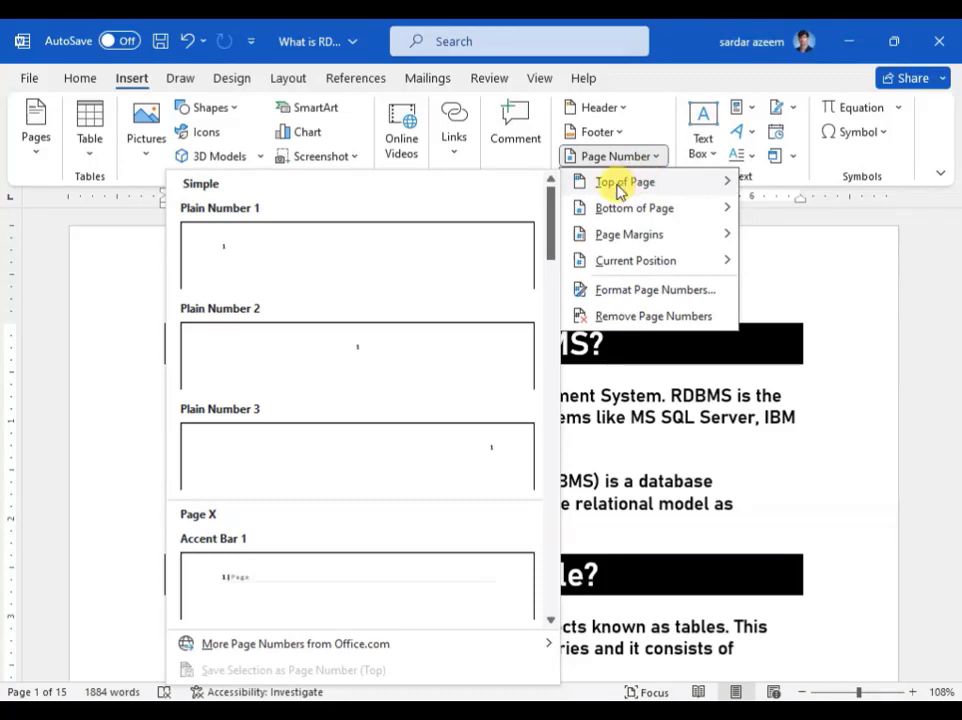
mouse_move(620, 209)
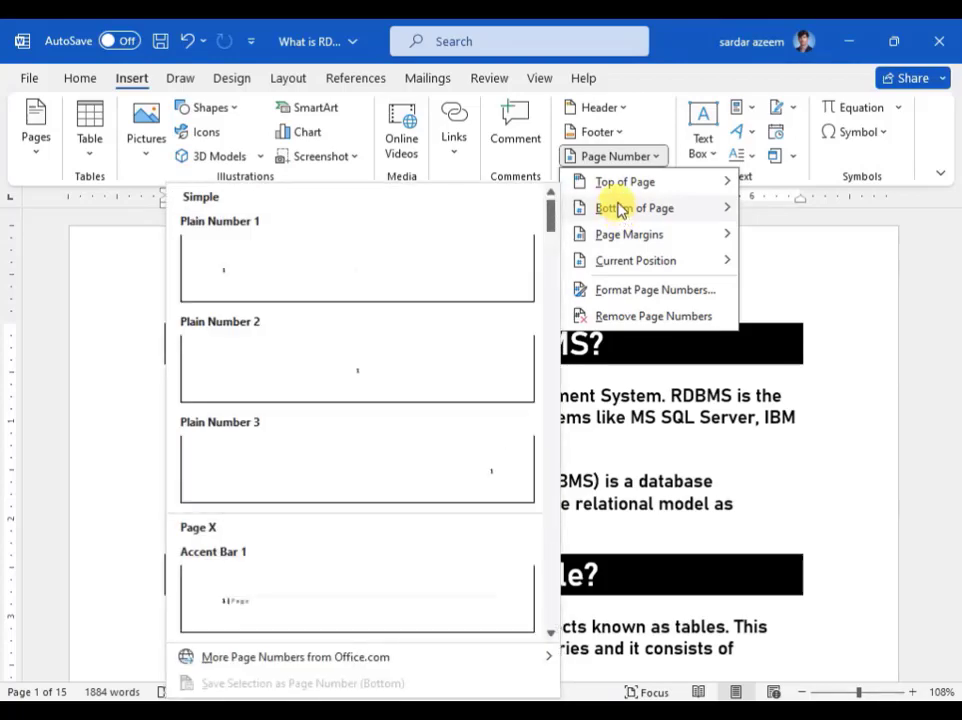
mouse_move(622, 243)
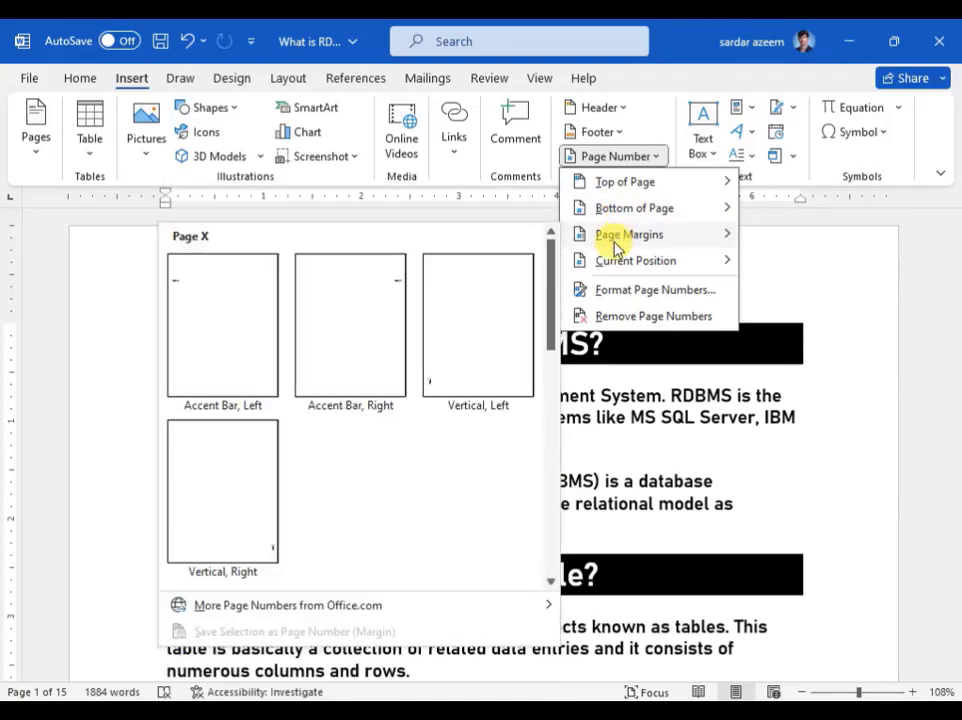
mouse_move(620, 272)
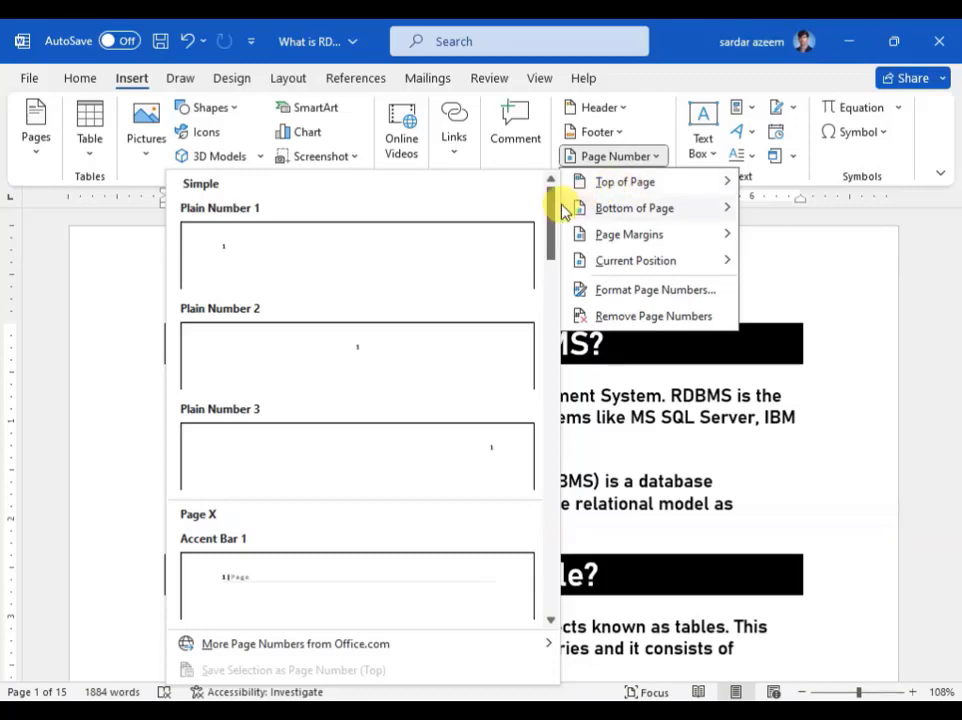
mouse_move(566, 208)
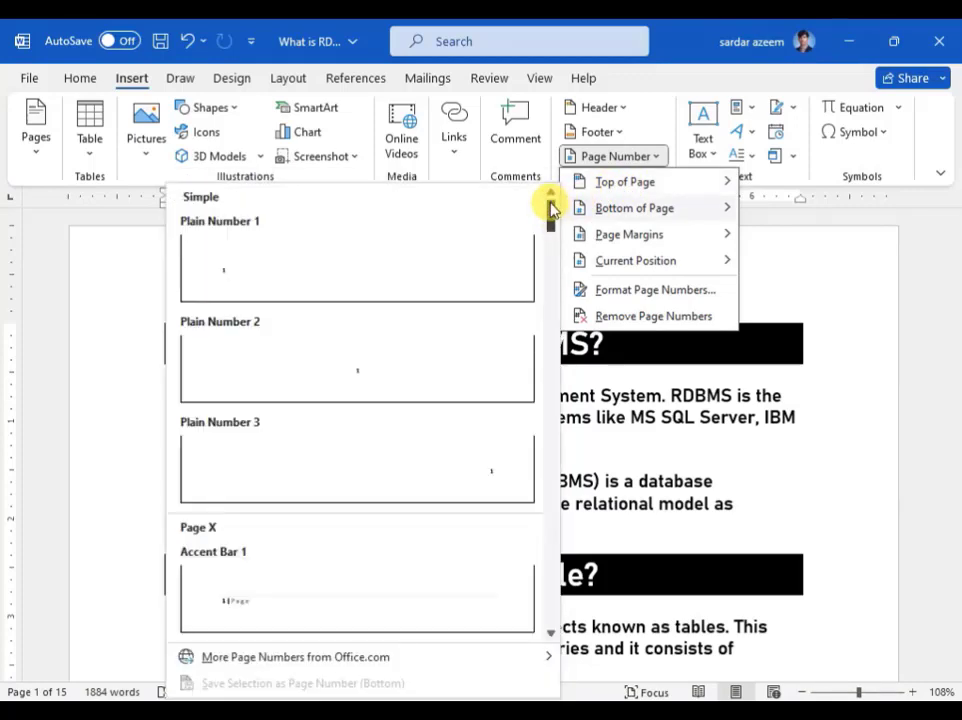
left_click_drag(550, 208, 543, 253)
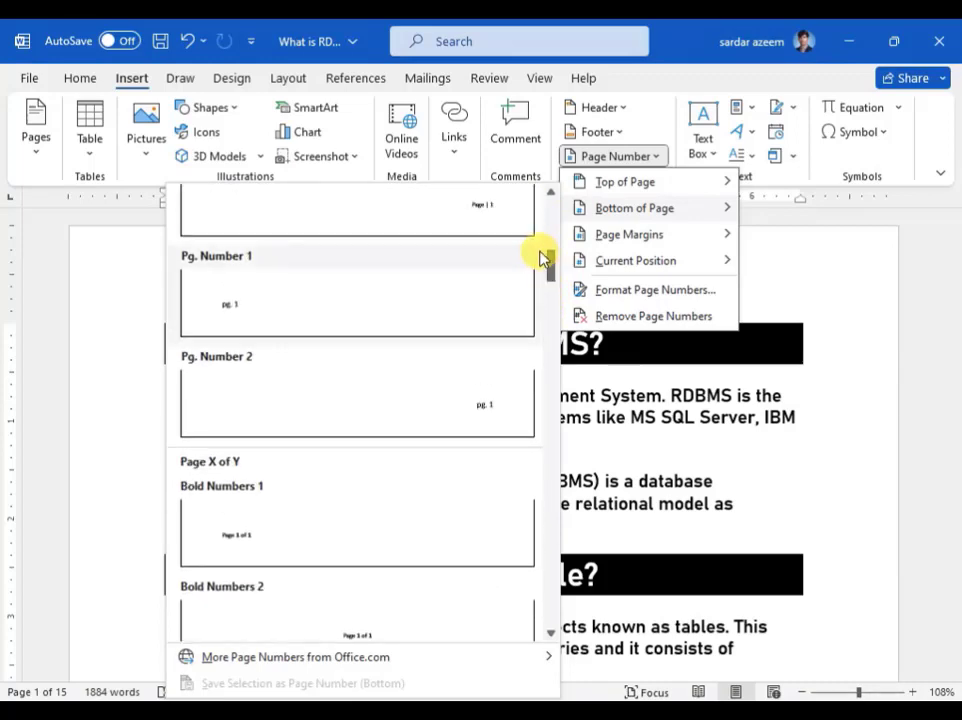
left_click(224, 545)
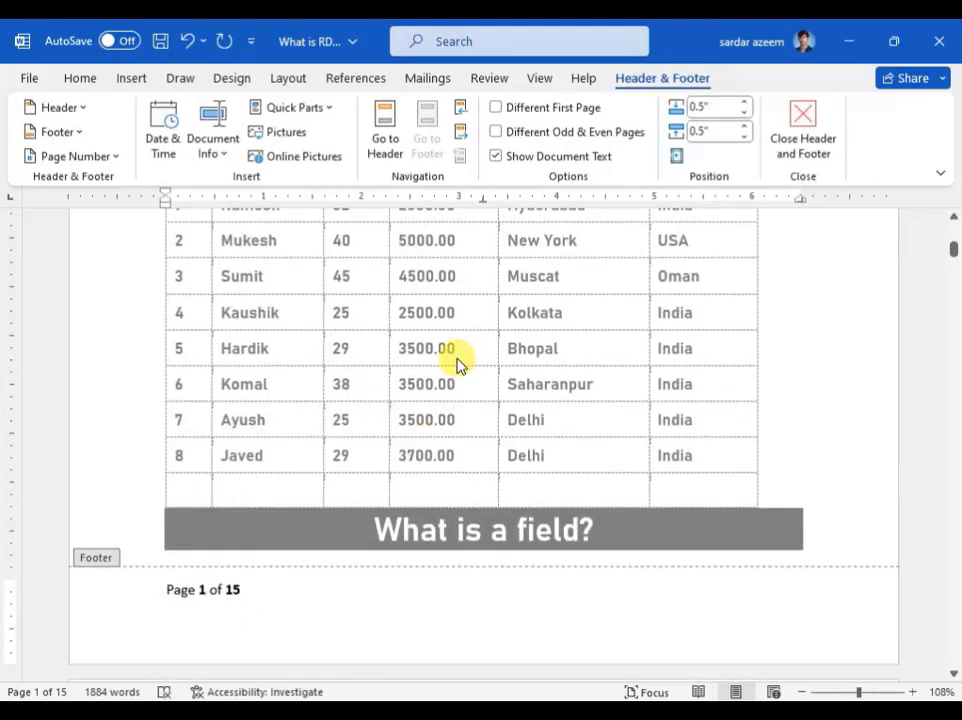
key("ctrl+z")
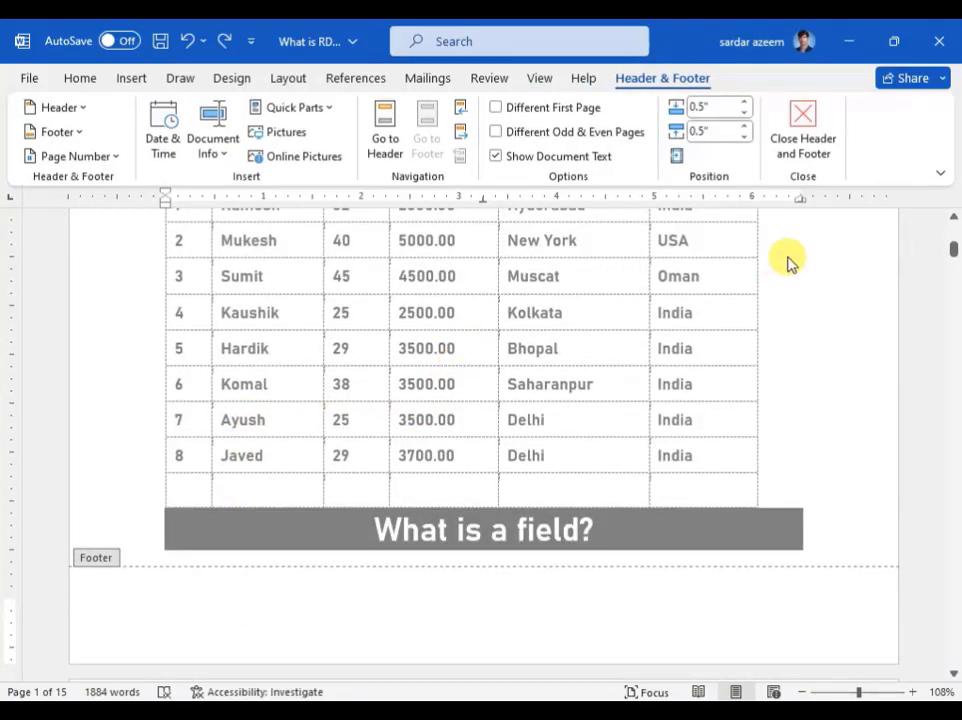
Step: Close the footer and insert a centred Bold Numbers 2 'Page X of Y' at the top of the page
left_click(814, 142)
scroll(278, 385, "up", 5)
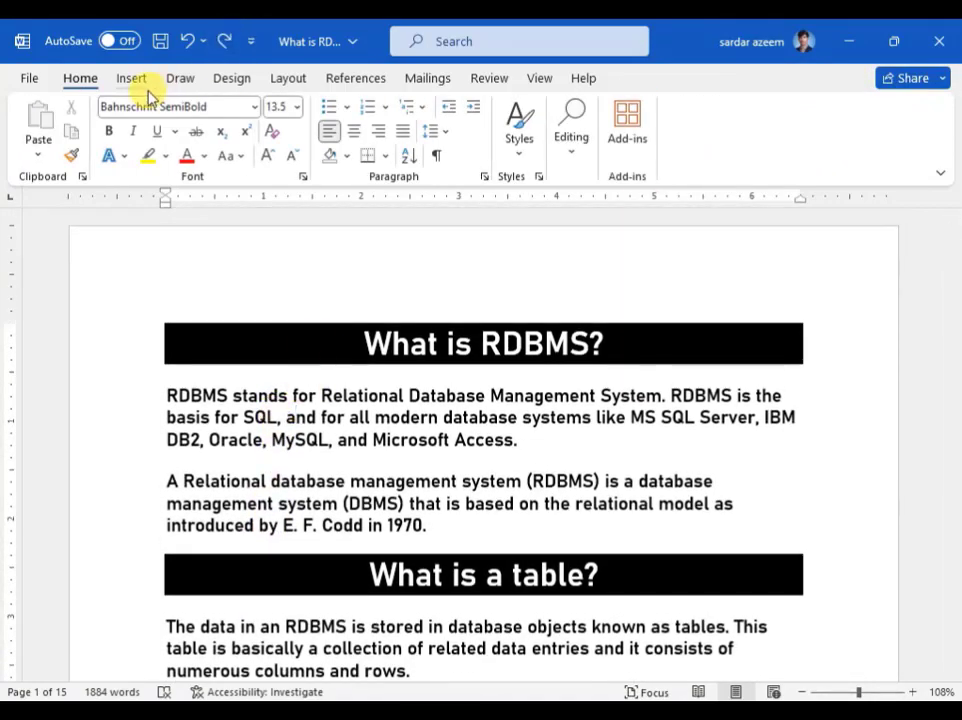
left_click(134, 79)
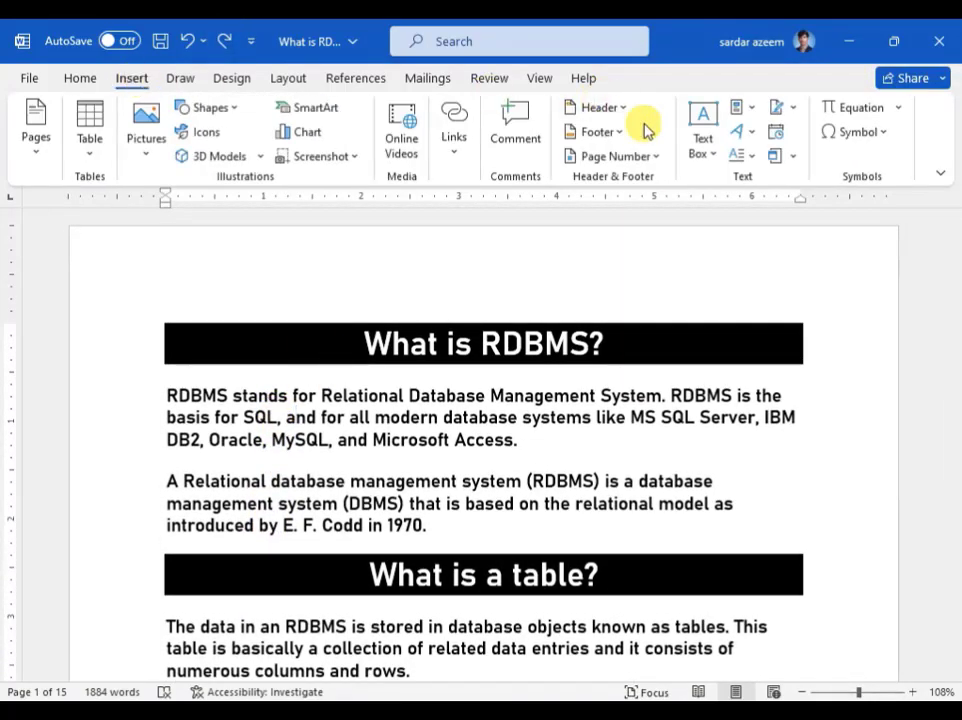
left_click(636, 160)
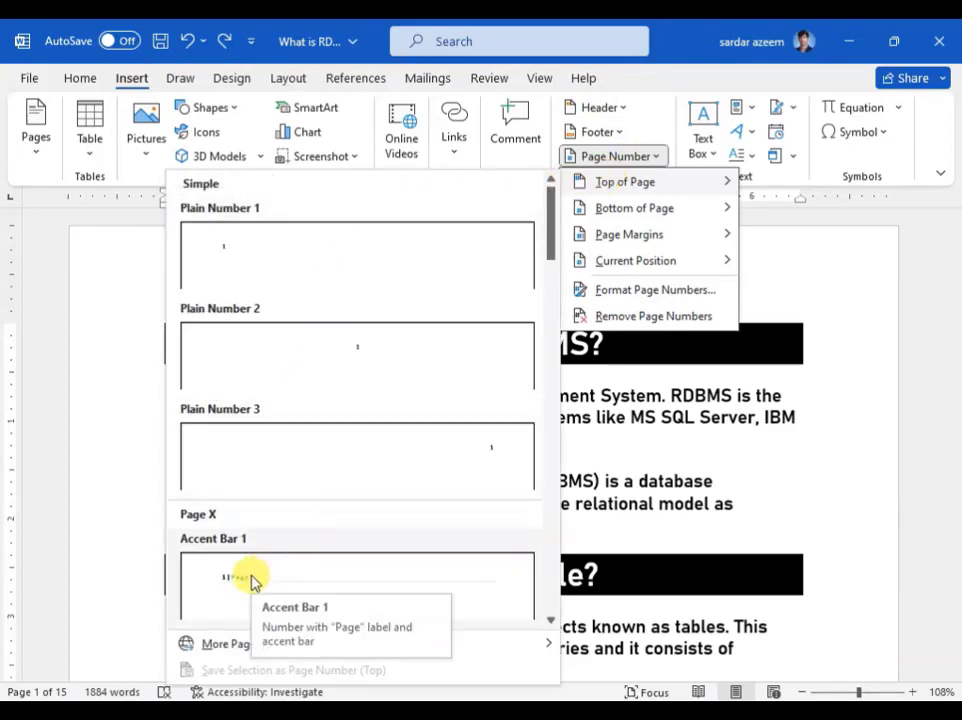
scroll(253, 575, "down", 5)
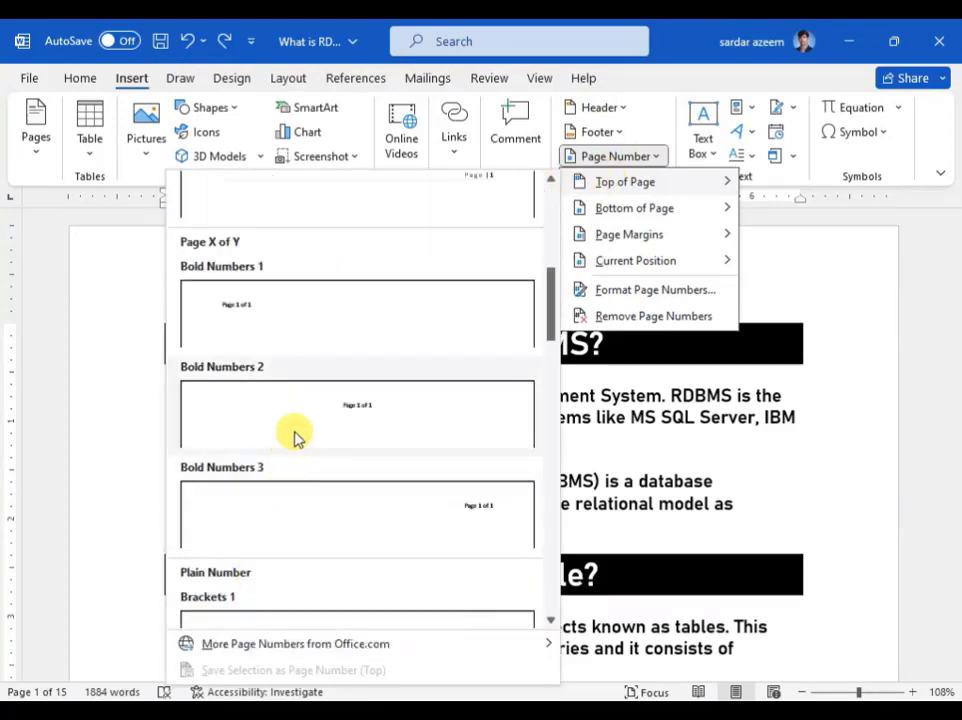
left_click(328, 408)
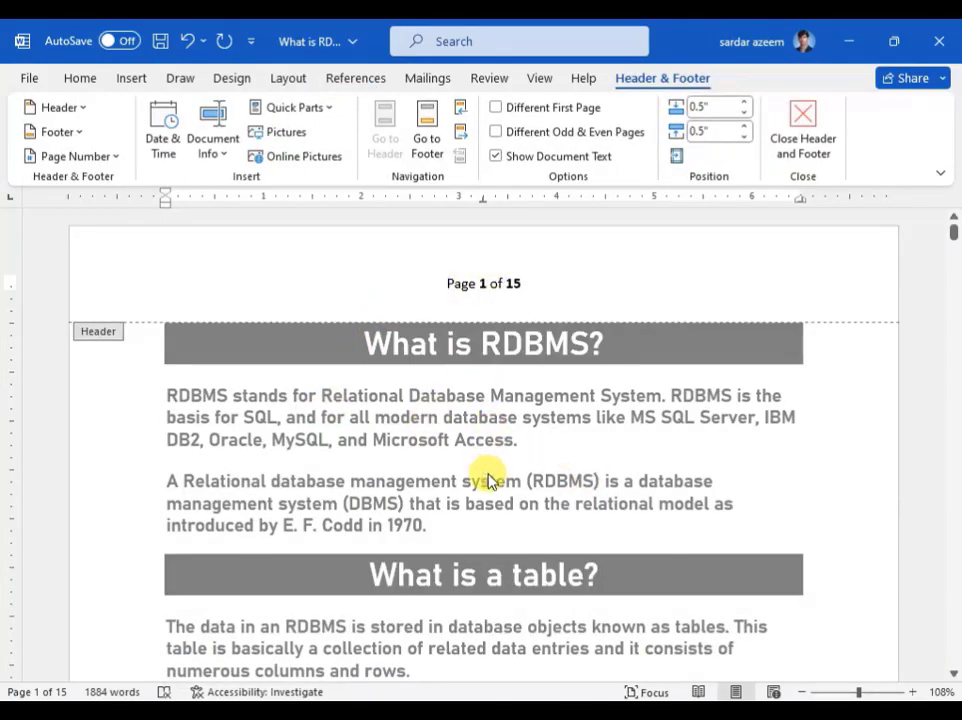
Step: Exit header editing and scroll through the pages to check the 'Page X of Y' numbers
double_click(488, 476)
scroll(490, 462, "down", 15)
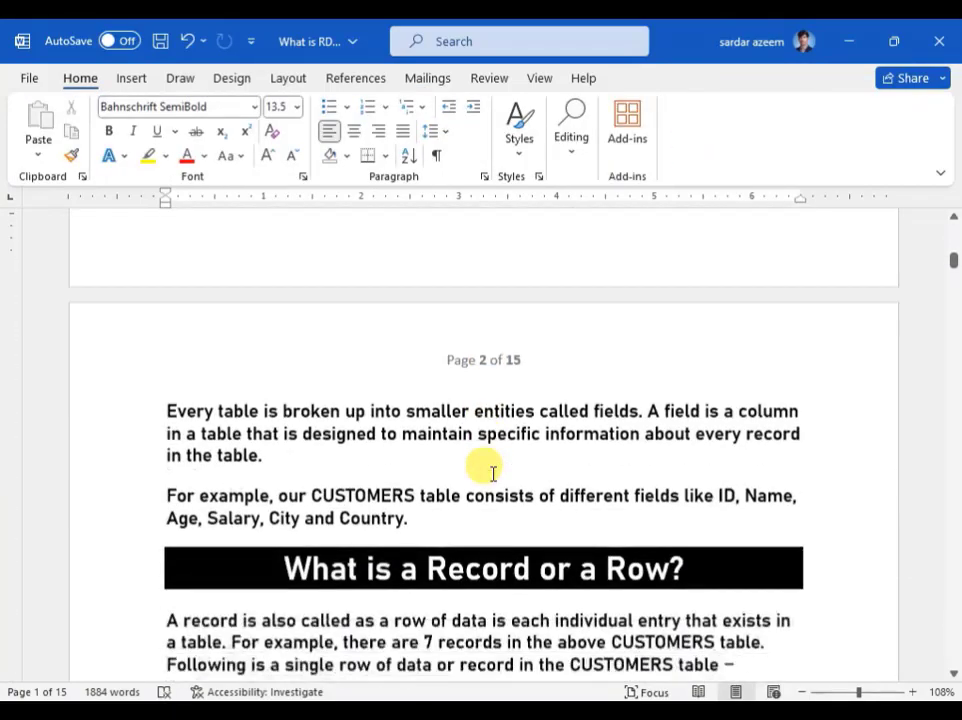
scroll(493, 473, "down", 1)
scroll(493, 467, "down", 15)
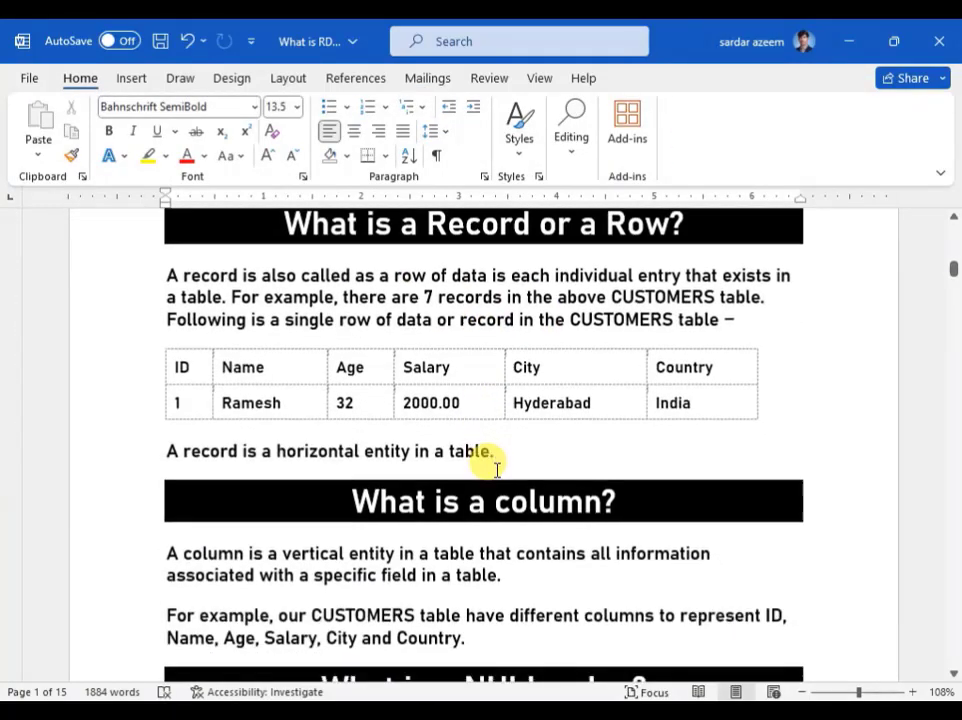
scroll(494, 467, "up", 1)
scroll(494, 467, "up", 20)
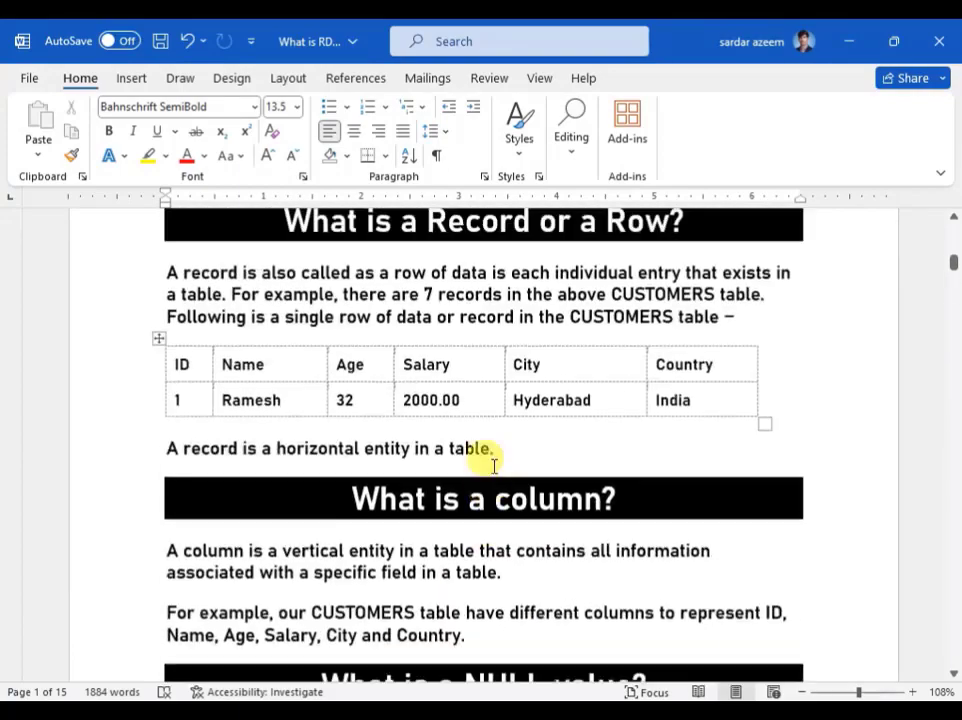
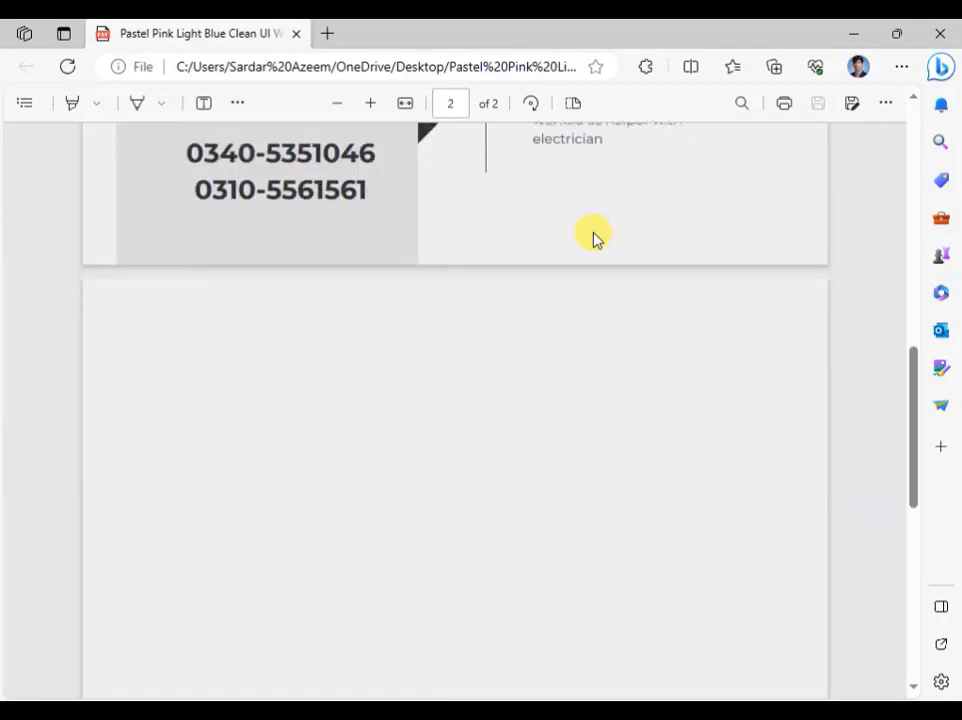
scroll(593, 236, "up", 10)
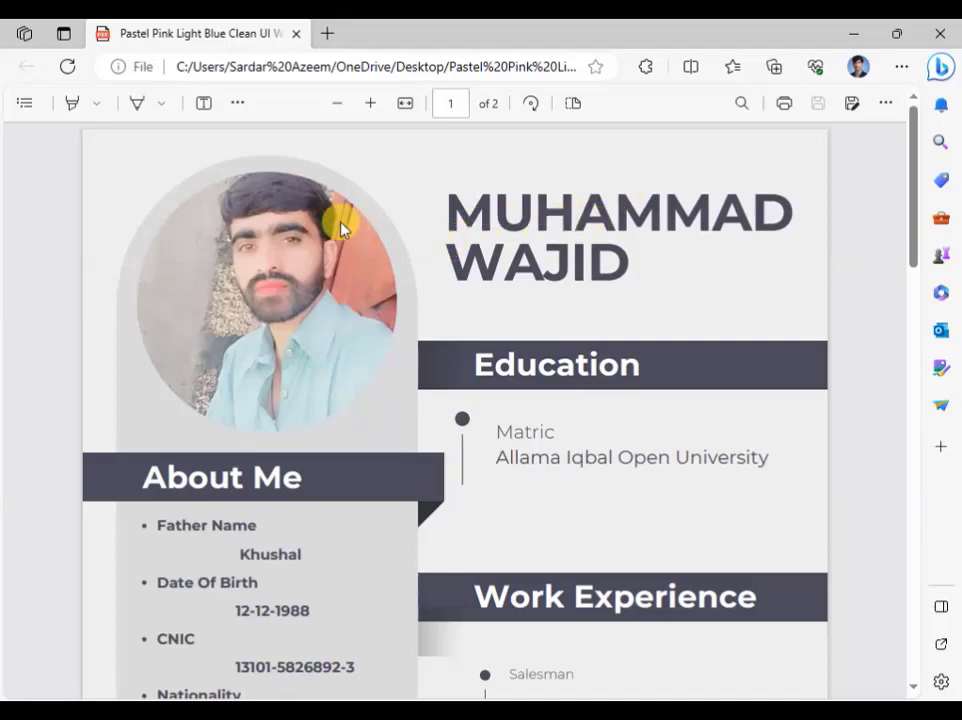
scroll(258, 330, "down", 7)
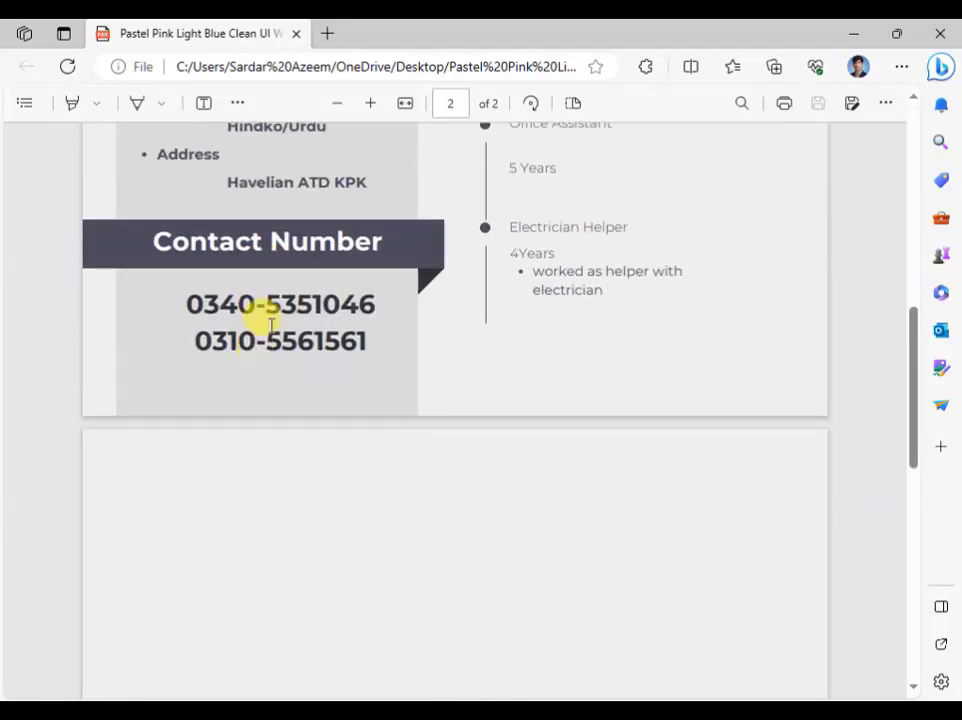
scroll(268, 272, "up", 7)
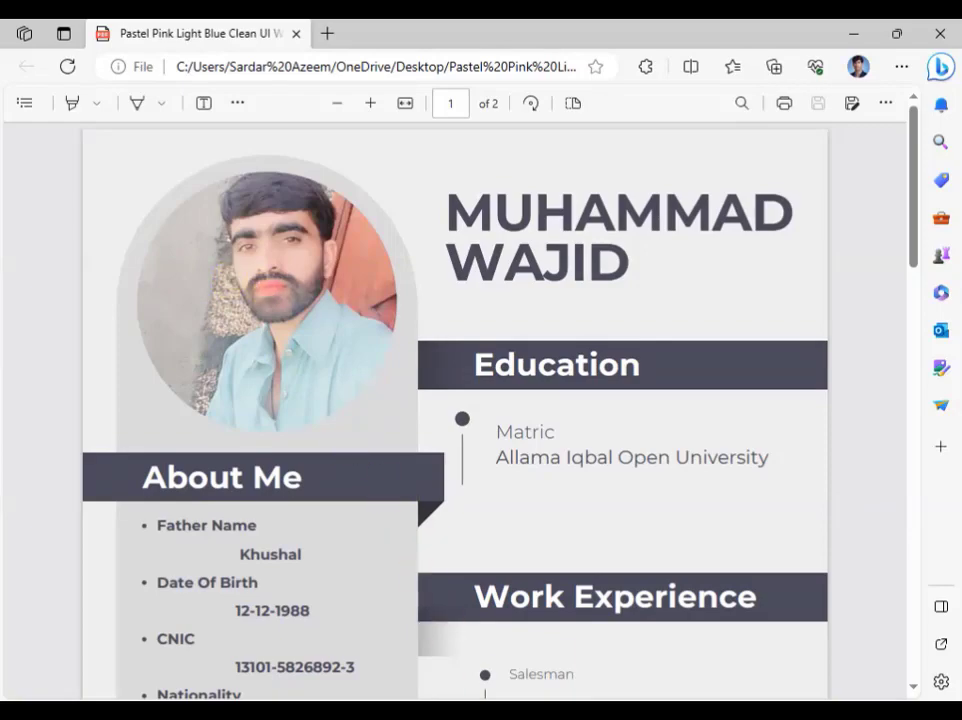
mouse_move(525, 710)
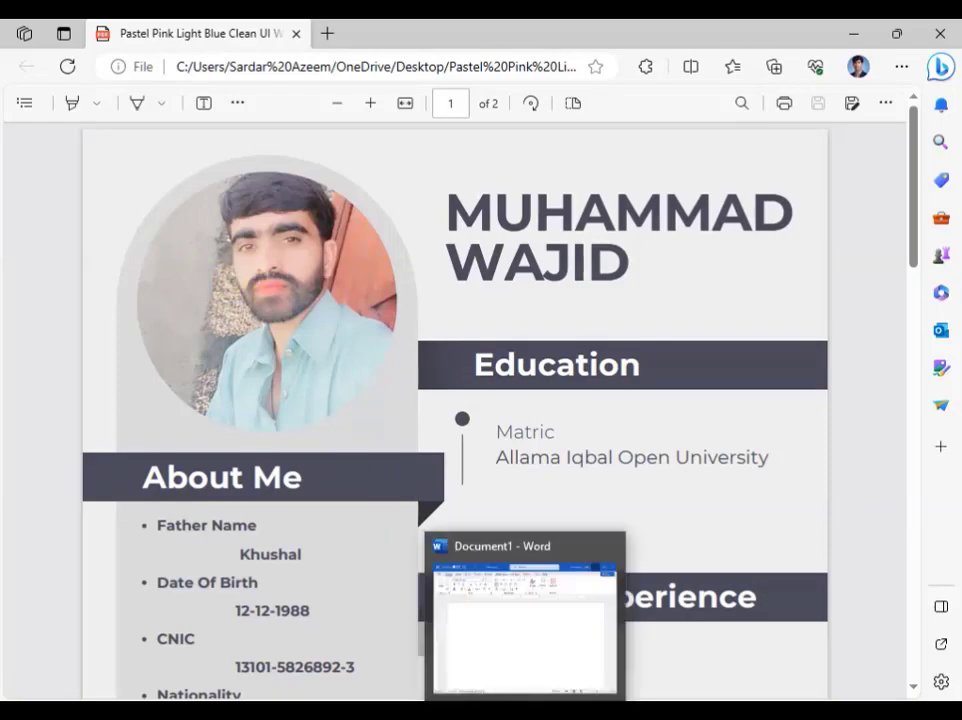
Step: In the blank Word document, draw a Rectangle spanning the full page width across the top
left_click(515, 652)
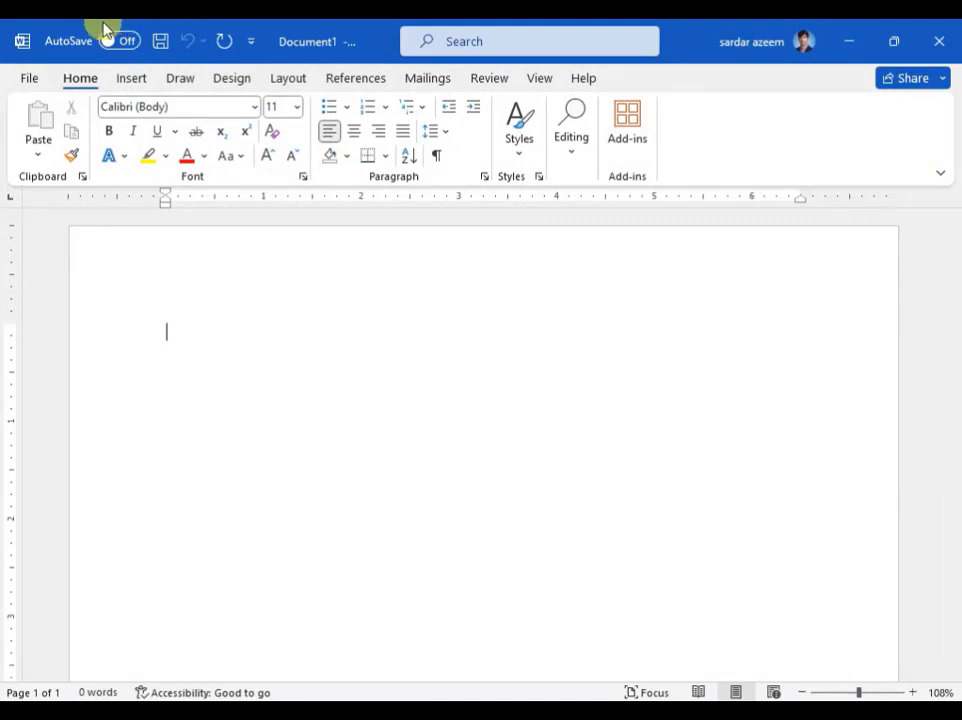
left_click(130, 78)
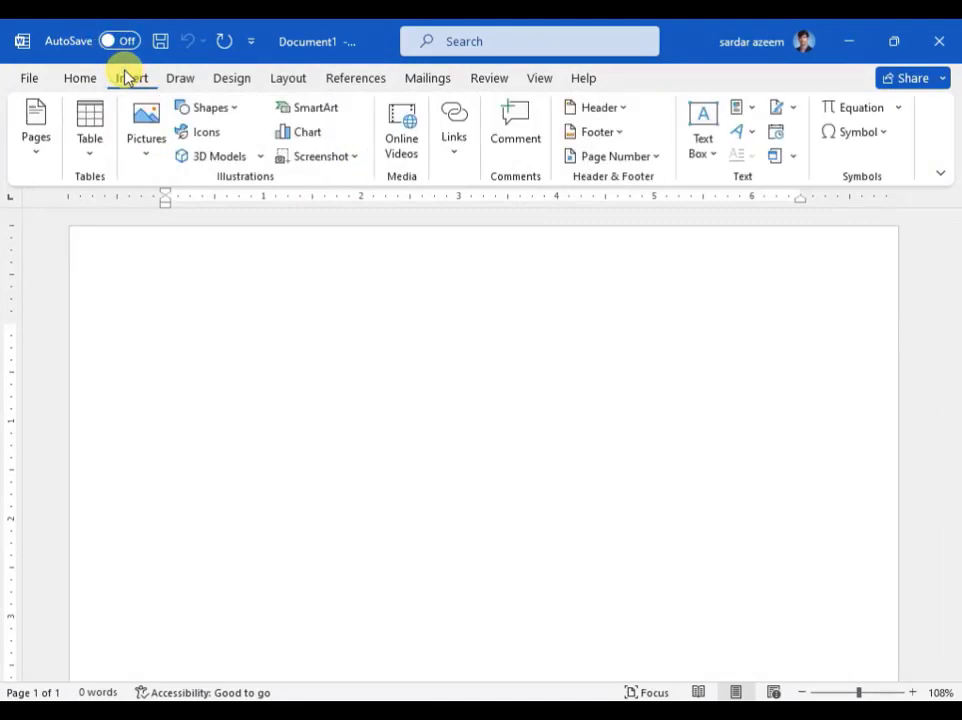
left_click(210, 108)
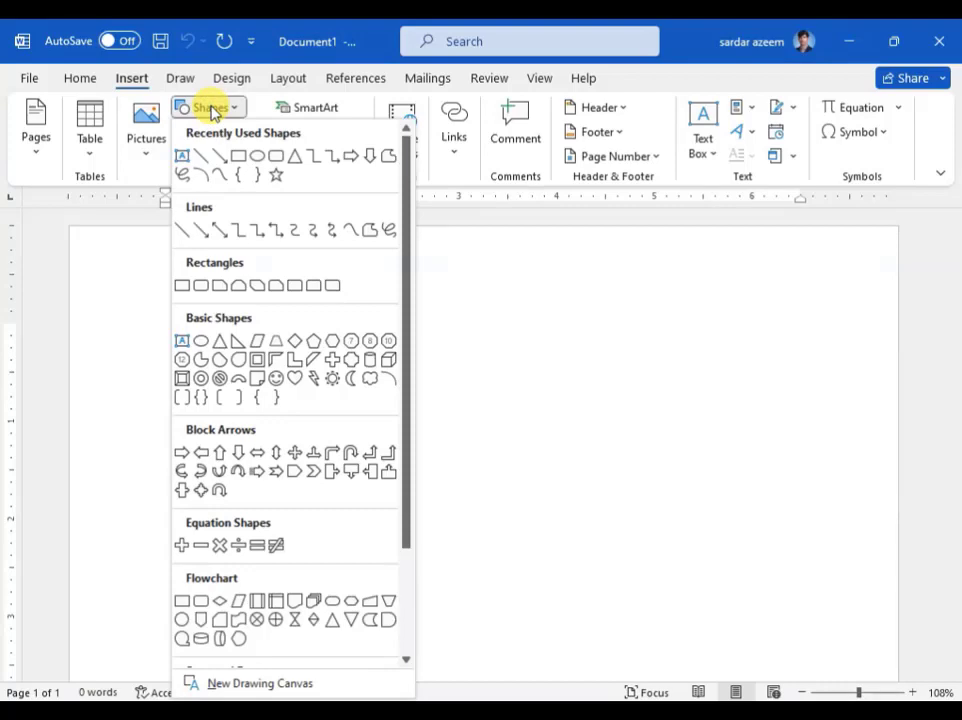
left_click(237, 158)
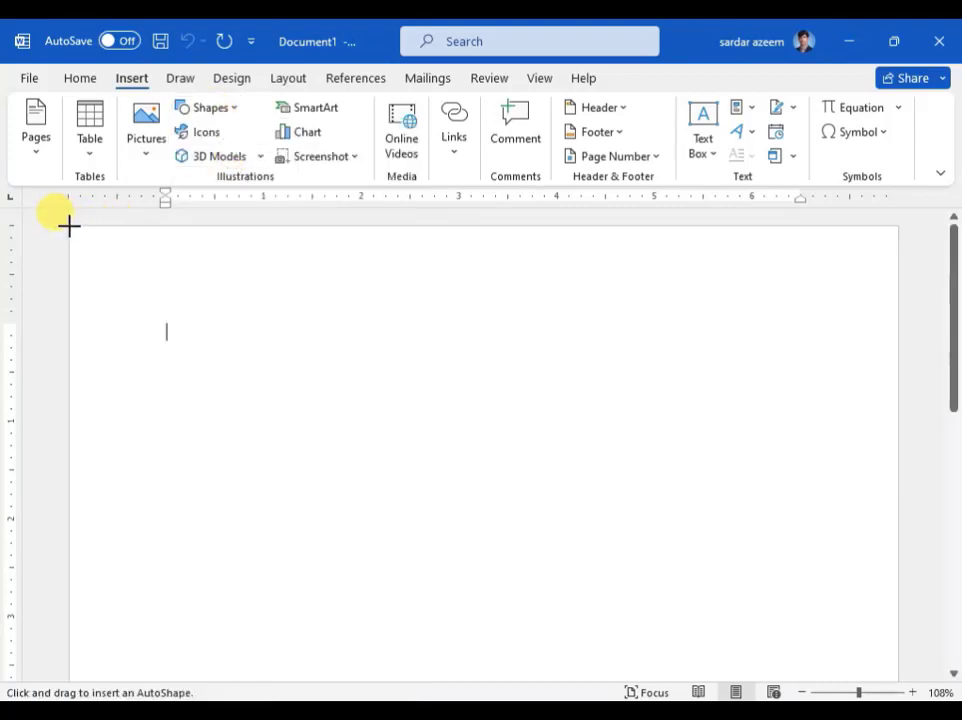
left_click_drag(67, 226, 897, 452)
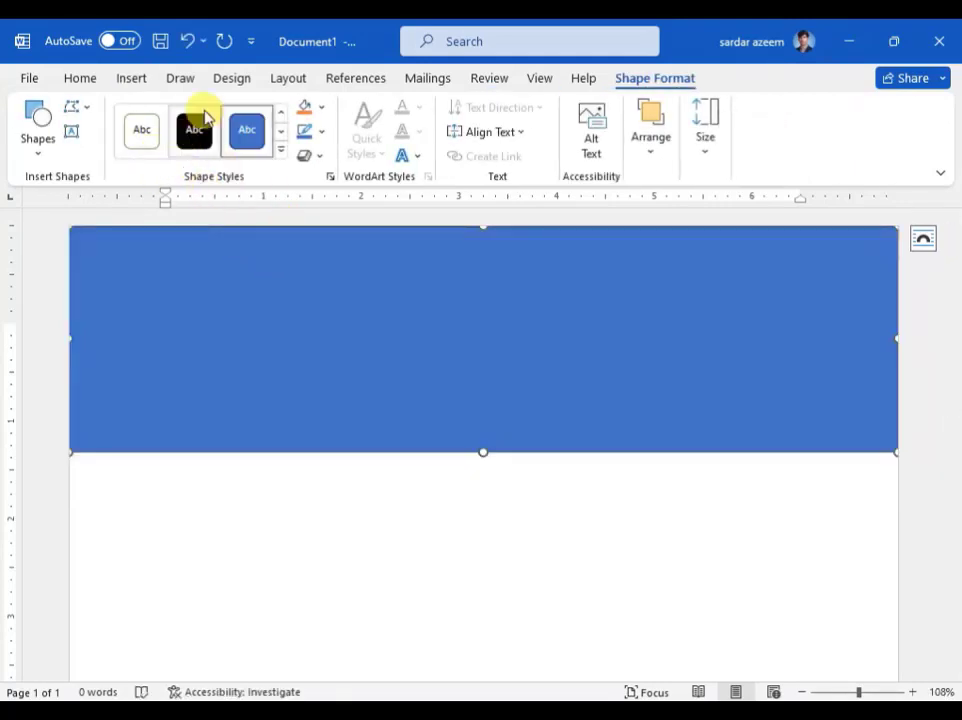
Step: Apply the Subtle Effect - Orange, Accent 2 style to the header rectangle with No Outline
left_click(281, 154)
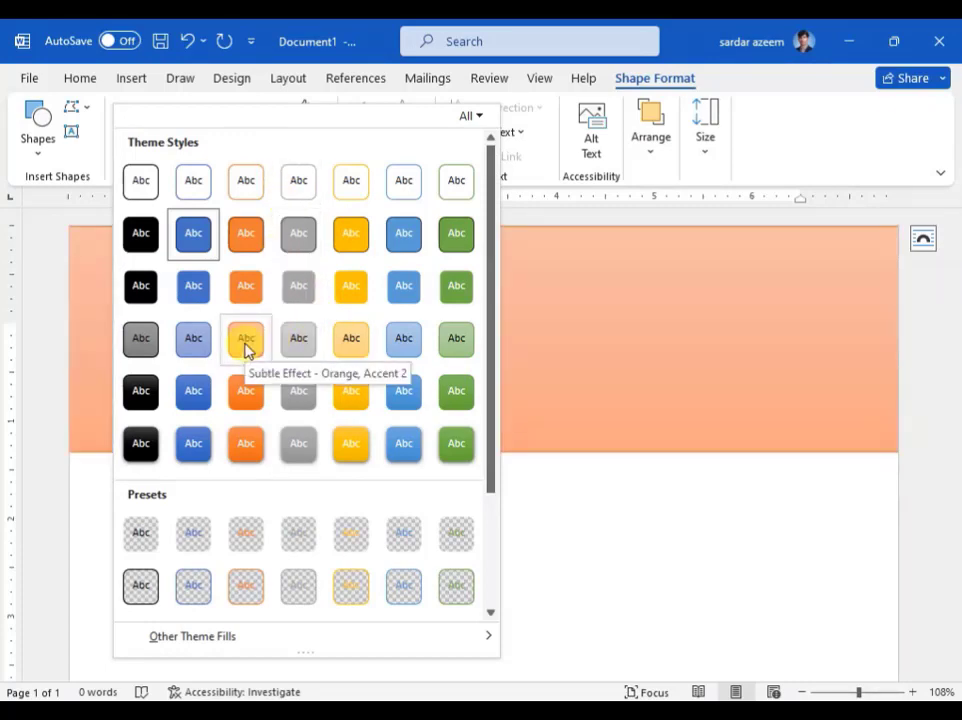
left_click(246, 343)
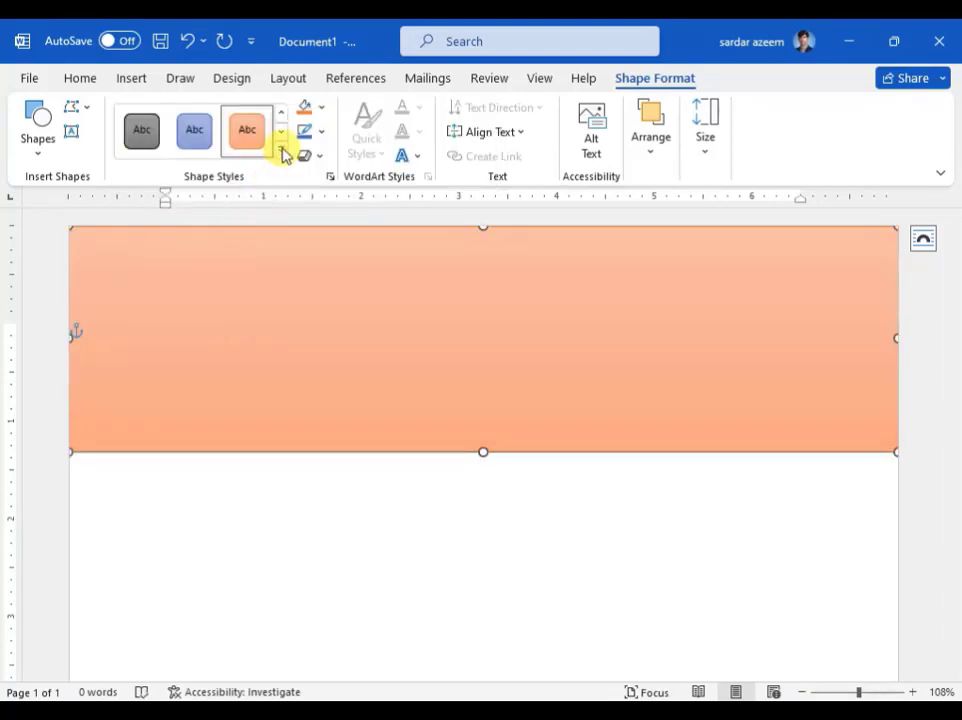
left_click(323, 114)
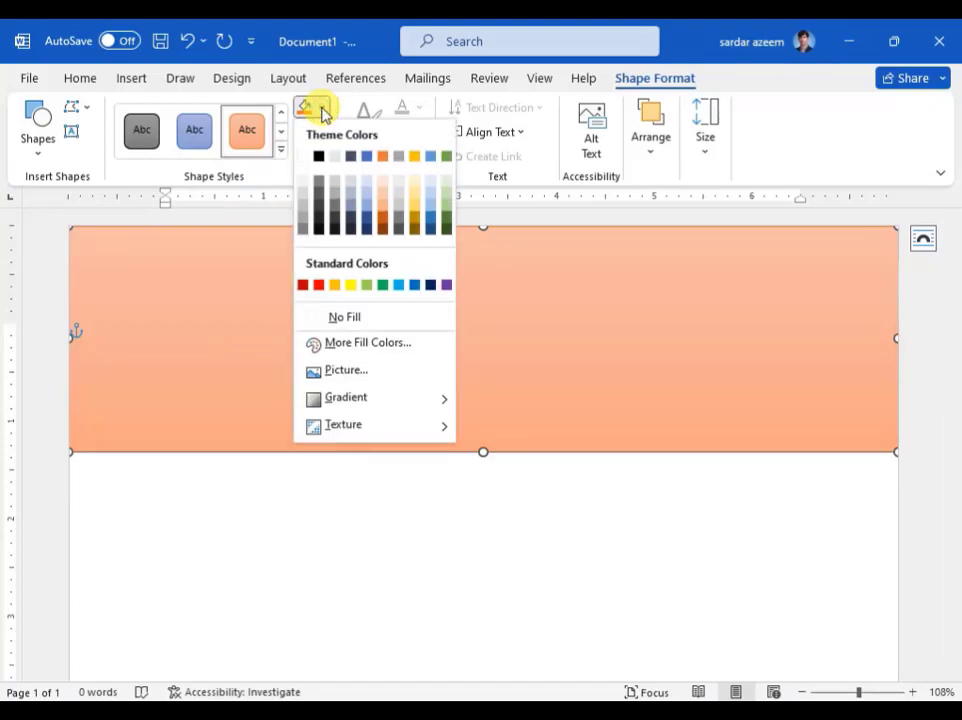
left_click(323, 114)
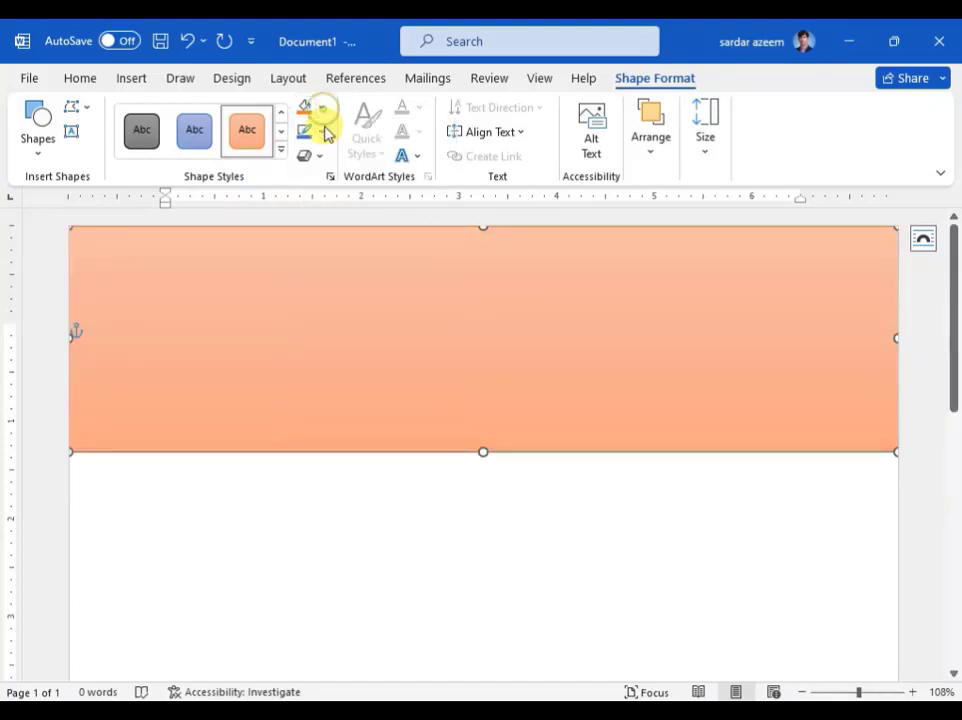
left_click(321, 132)
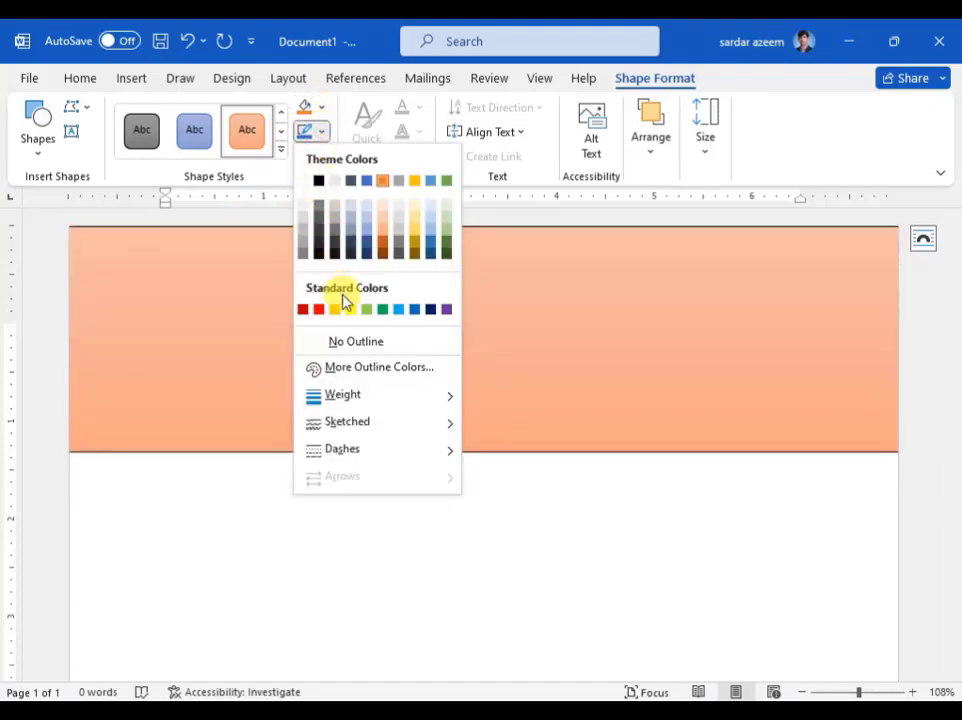
left_click(340, 345)
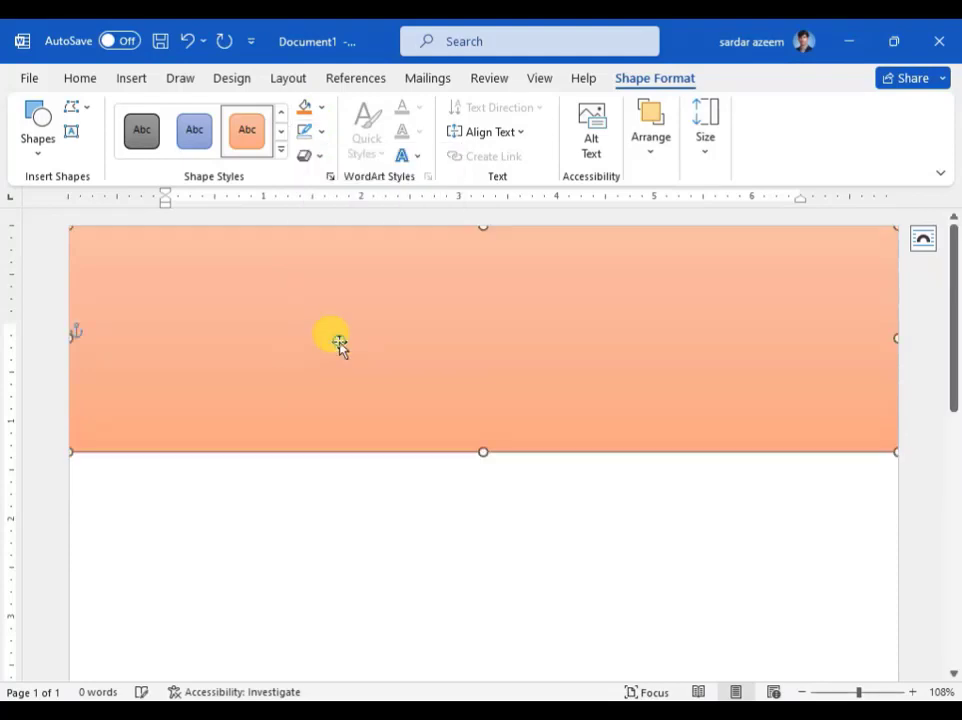
scroll(350, 315, "down", 2)
scroll(352, 308, "up", 2)
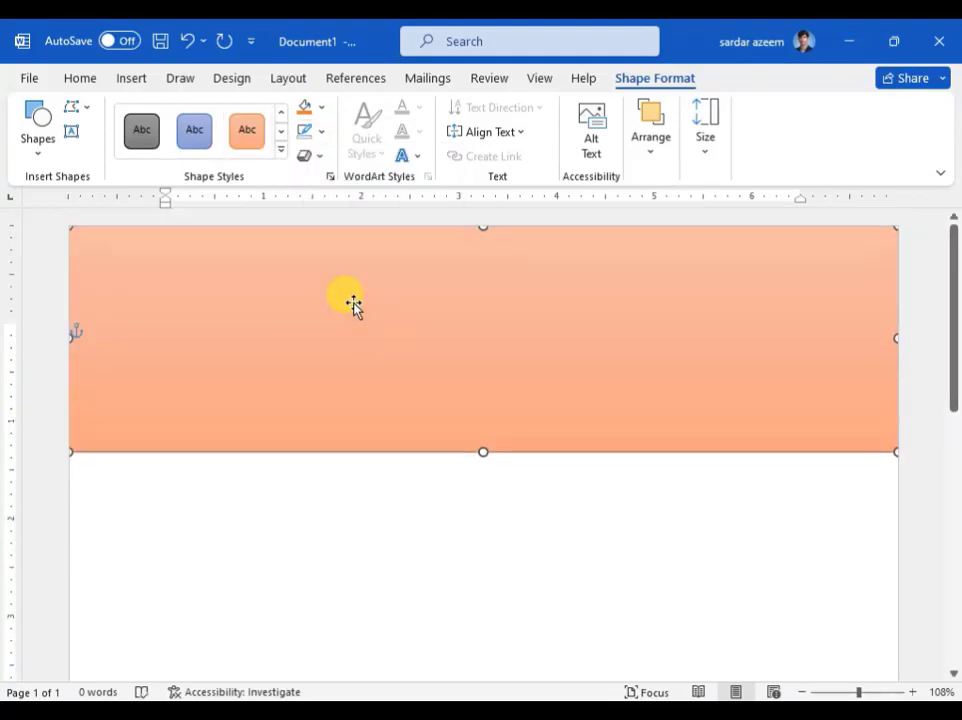
Step: Draw a second rectangle starting at the page's left edge beneath the header band
left_click(140, 84)
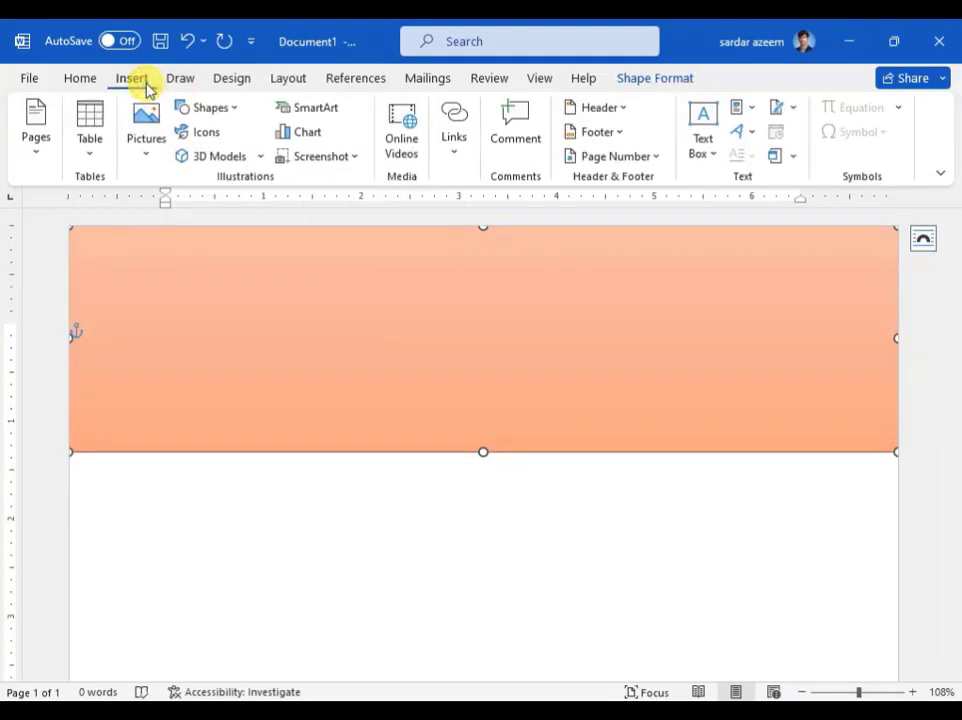
left_click(207, 110)
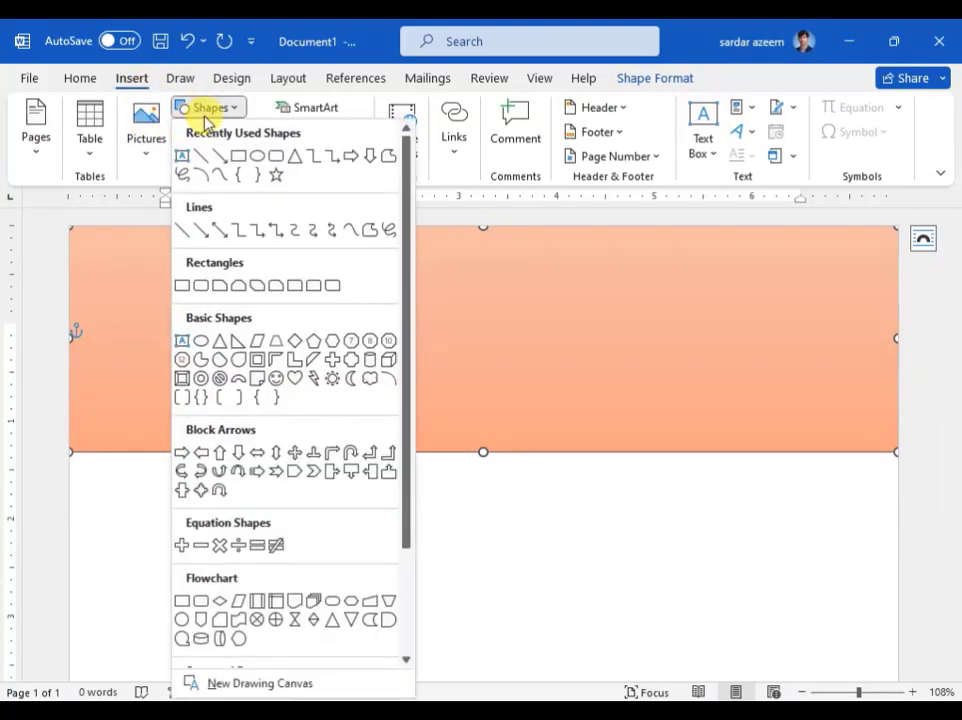
left_click(236, 160)
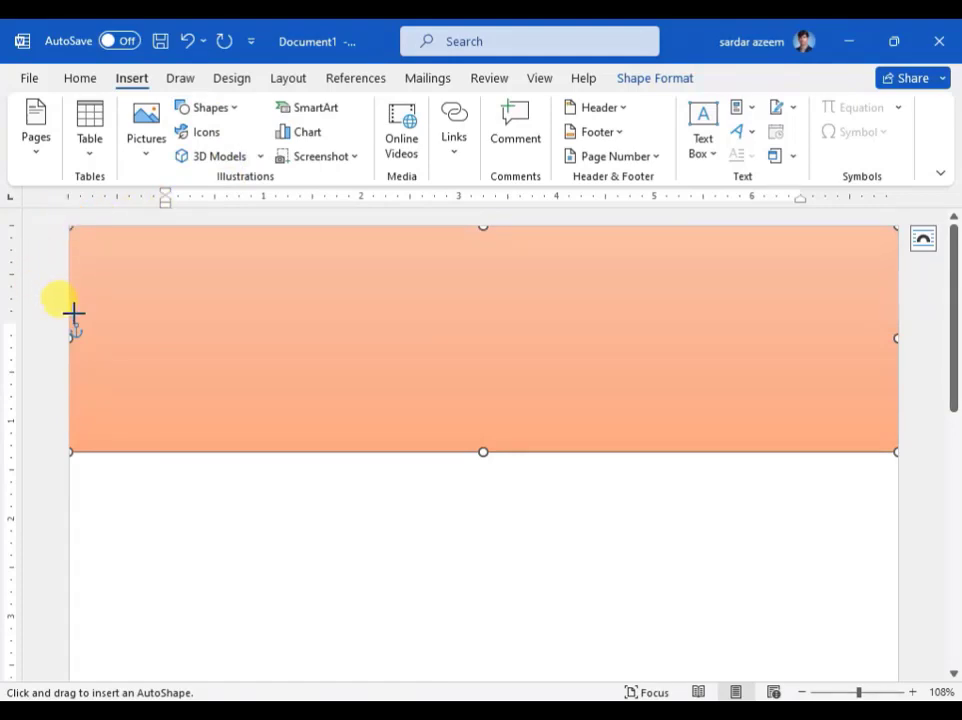
mouse_move(71, 336)
left_mouse_down()
mouse_move(170, 389)
mouse_move(301, 513)
mouse_move(328, 552)
mouse_move(348, 655)
mouse_move(340, 692)
mouse_move(350, 700)
mouse_move(354, 615)
mouse_move(318, 516)
mouse_move(324, 684)
mouse_move(322, 668)
left_mouse_up()
Step: Stretch the left rectangle down so it reaches the bottom of the page
scroll(294, 524, "down", 9)
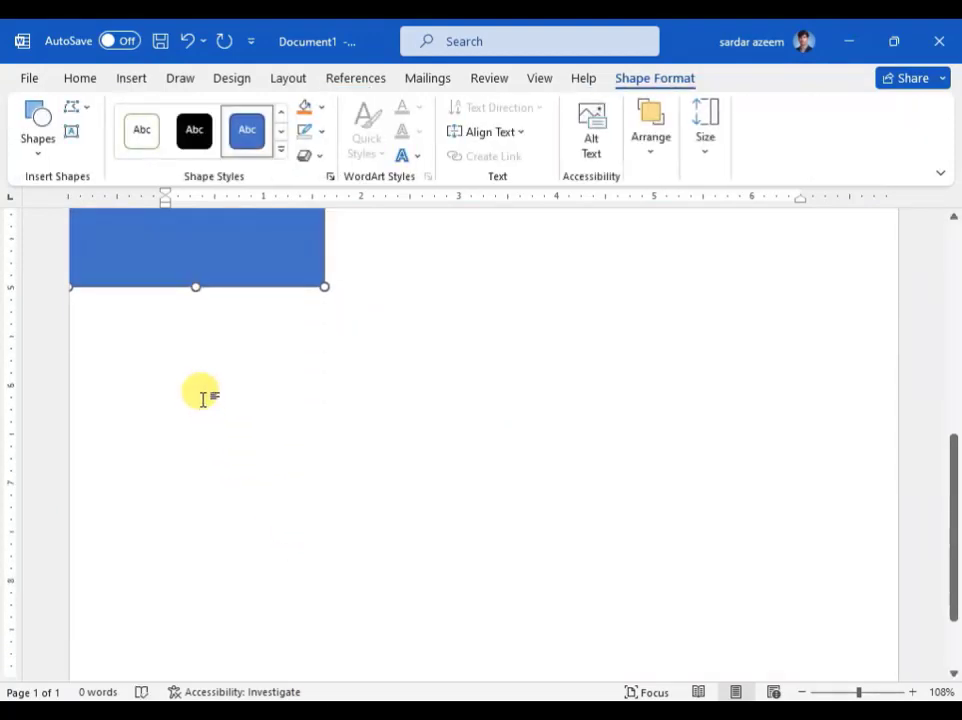
left_click_drag(192, 254, 205, 490)
scroll(206, 483, "up", 9)
scroll(209, 437, "down", 11)
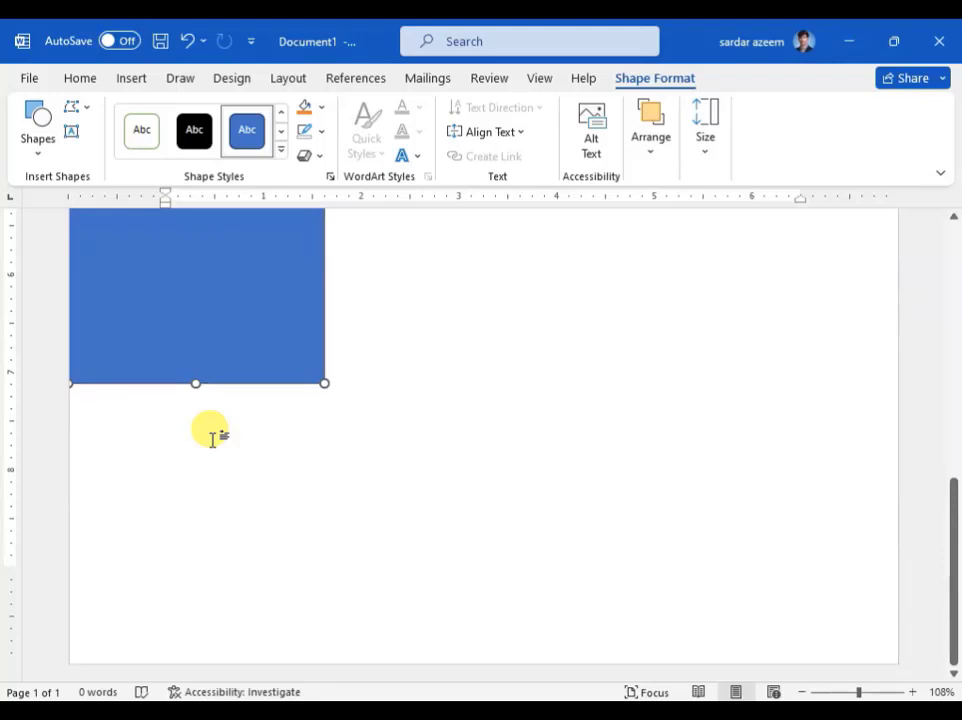
left_click_drag(195, 383, 204, 663)
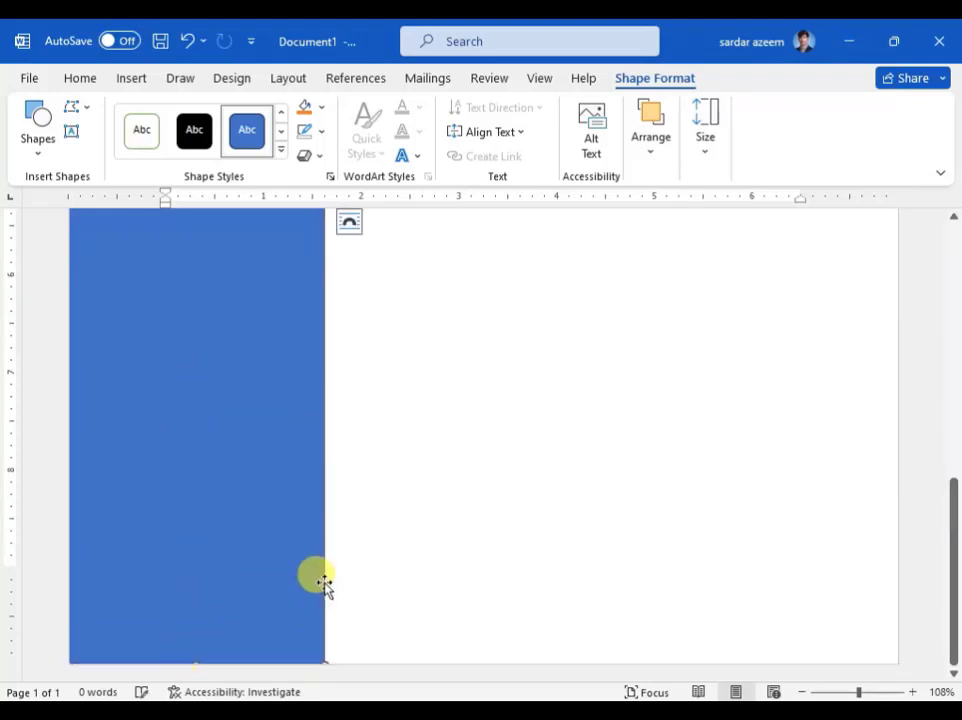
scroll(310, 560, "up", 8)
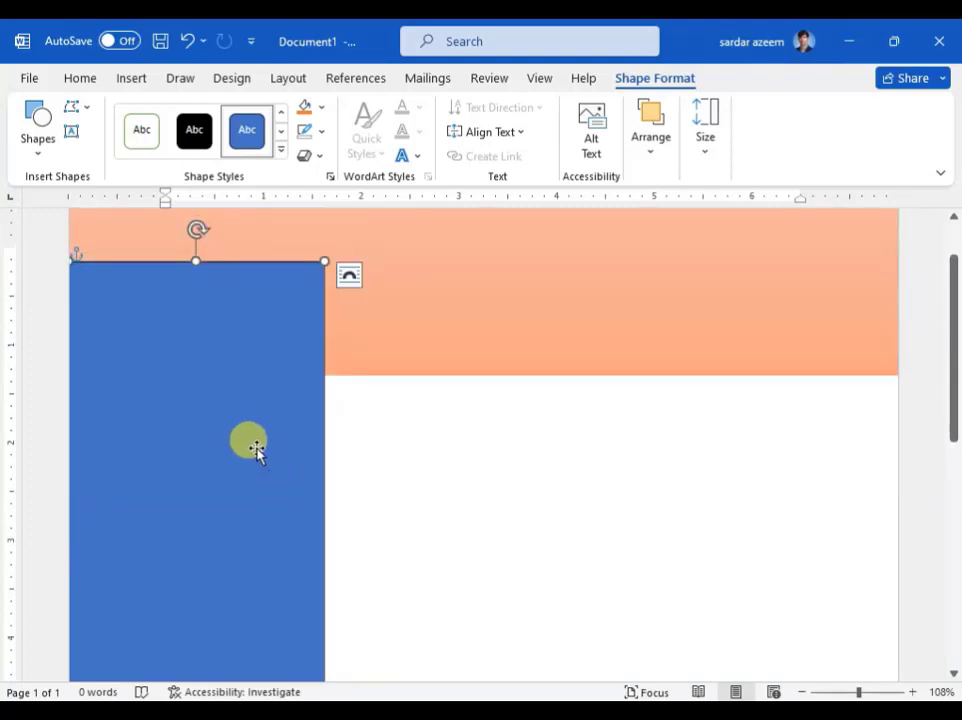
scroll(256, 450, "up", 2)
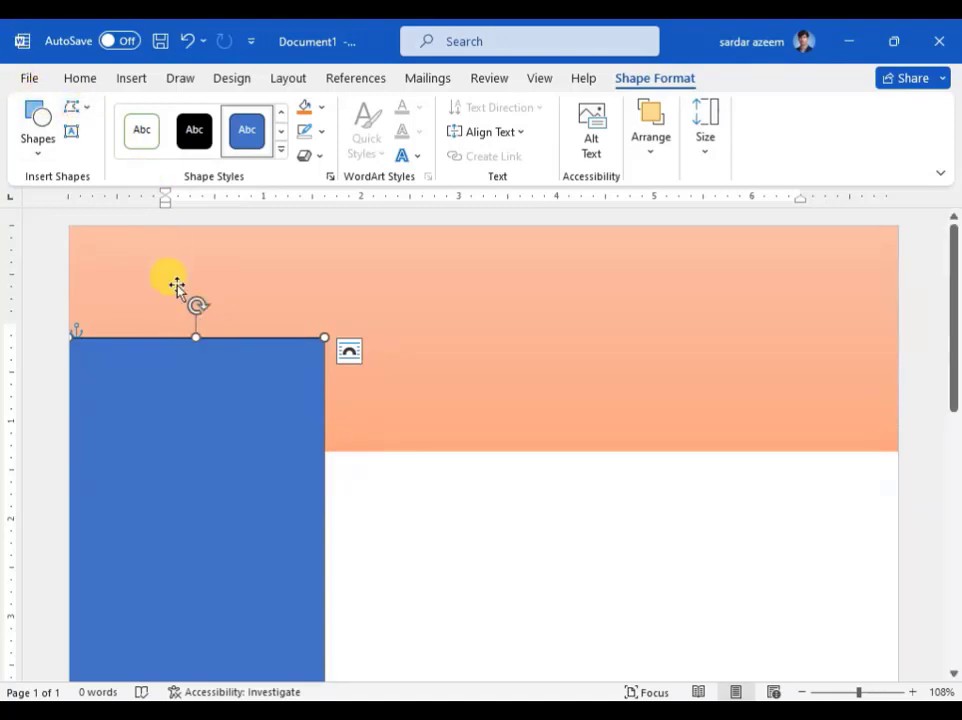
Step: Give the left column rectangle the light gold Subtle Effect style and No Outline
left_click(281, 151)
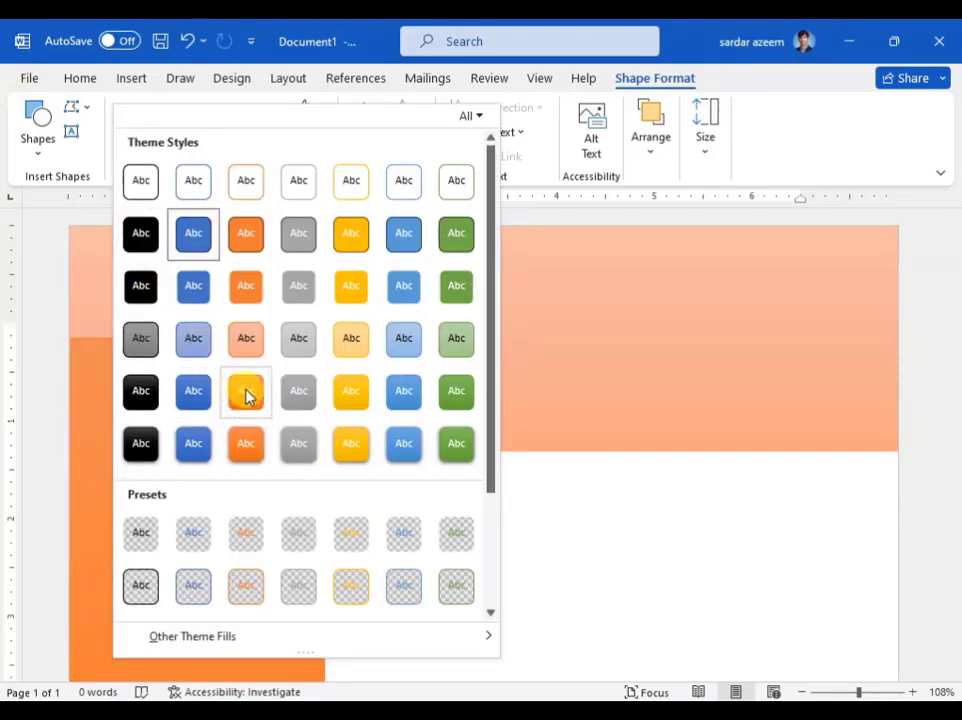
left_click(347, 352)
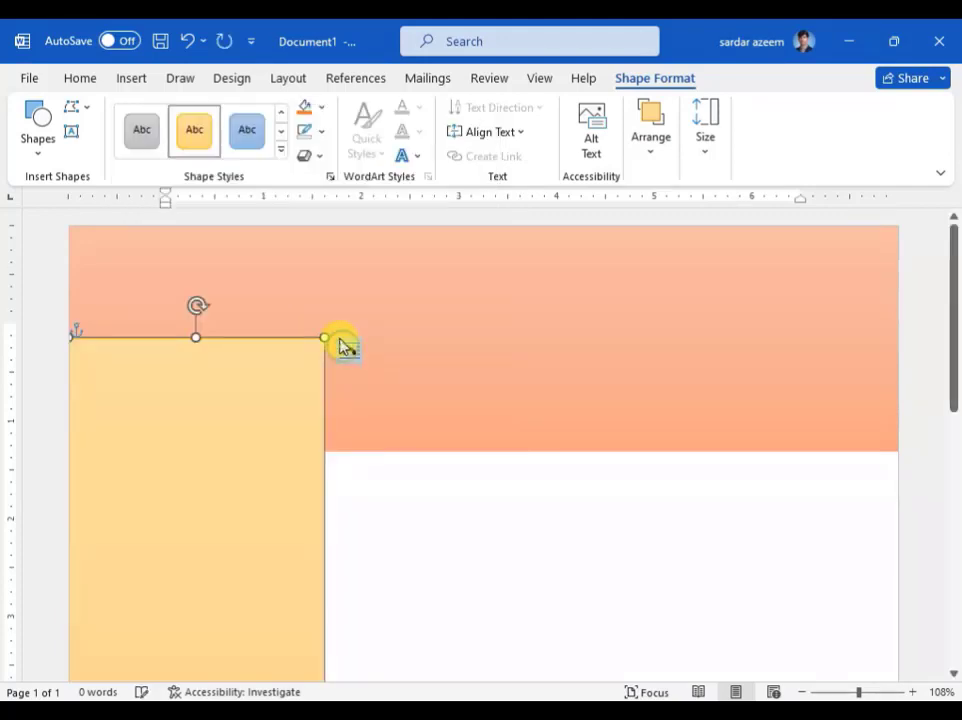
left_click(322, 140)
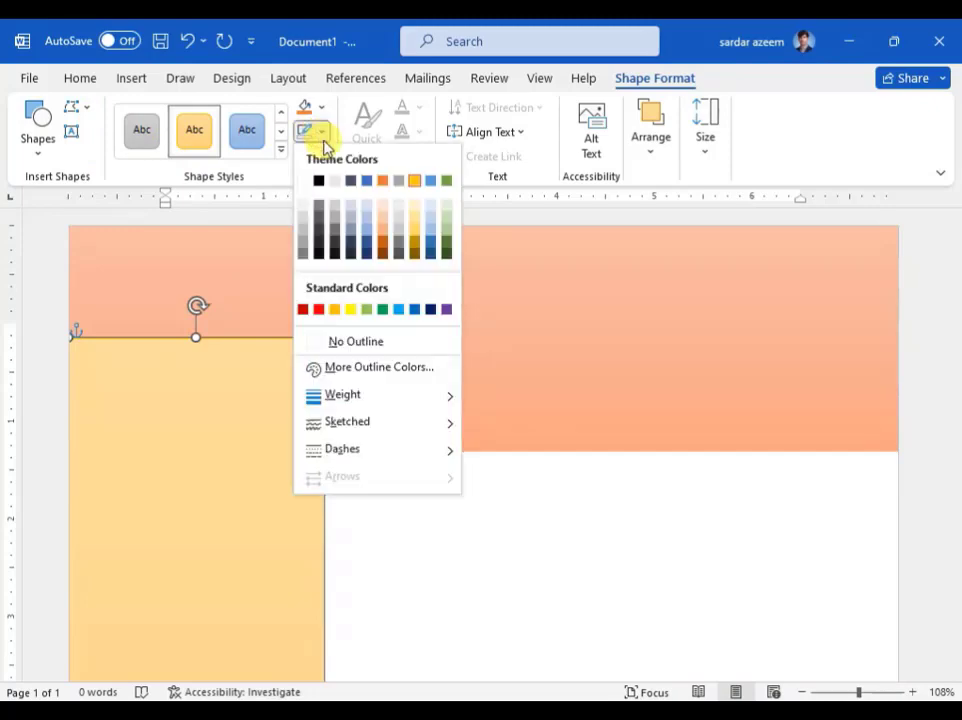
left_click(337, 340)
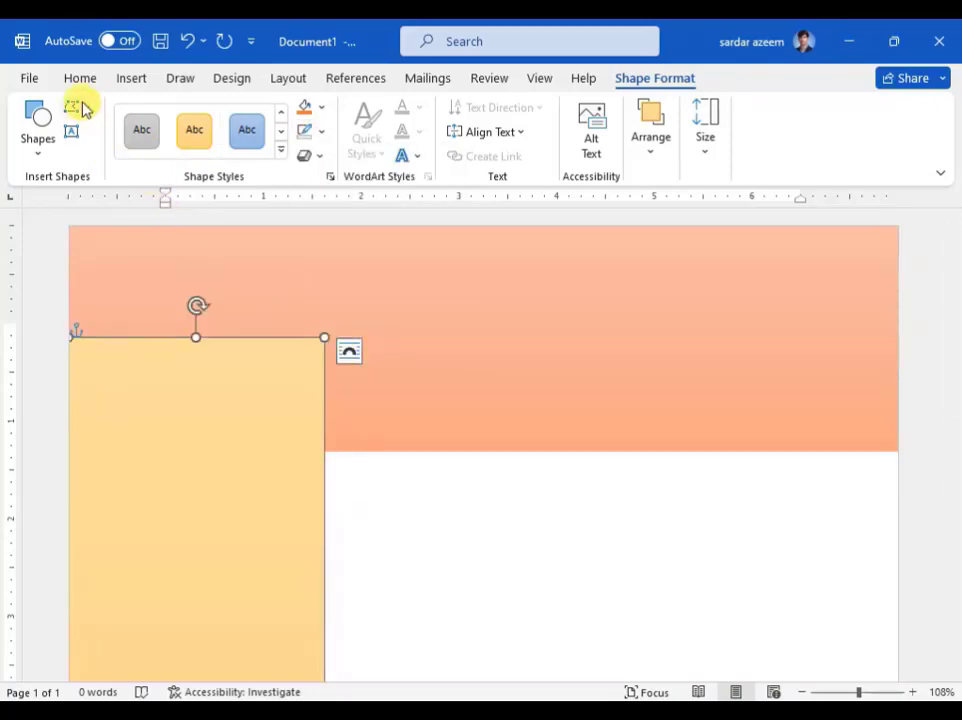
left_click(85, 108)
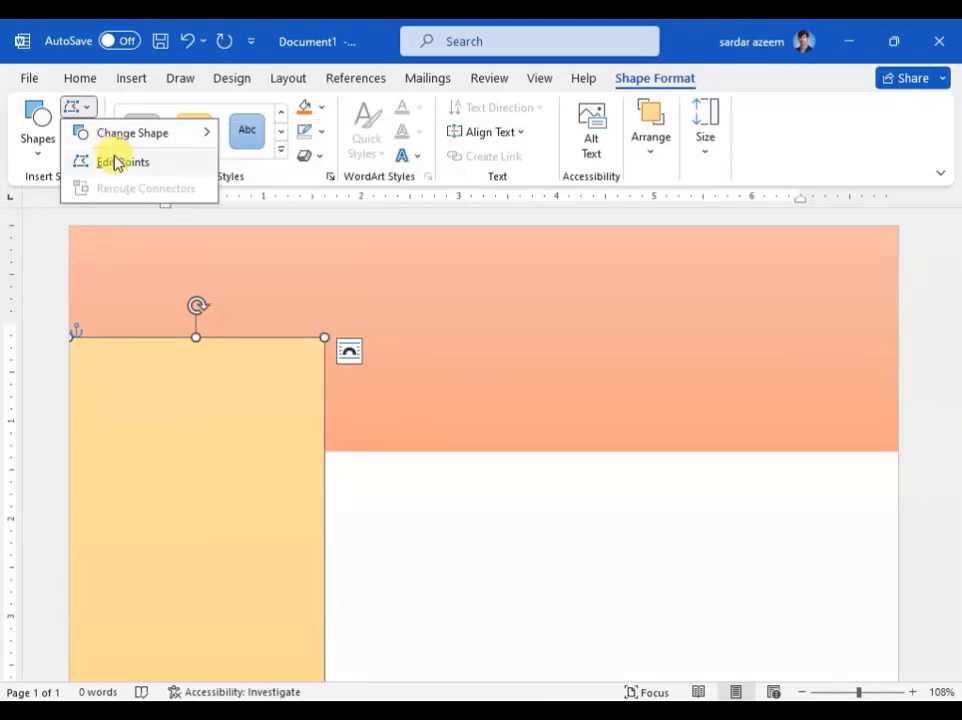
Step: With Edit Points, curve the column's top corners upward into an arch and nudge it right
left_click(118, 162)
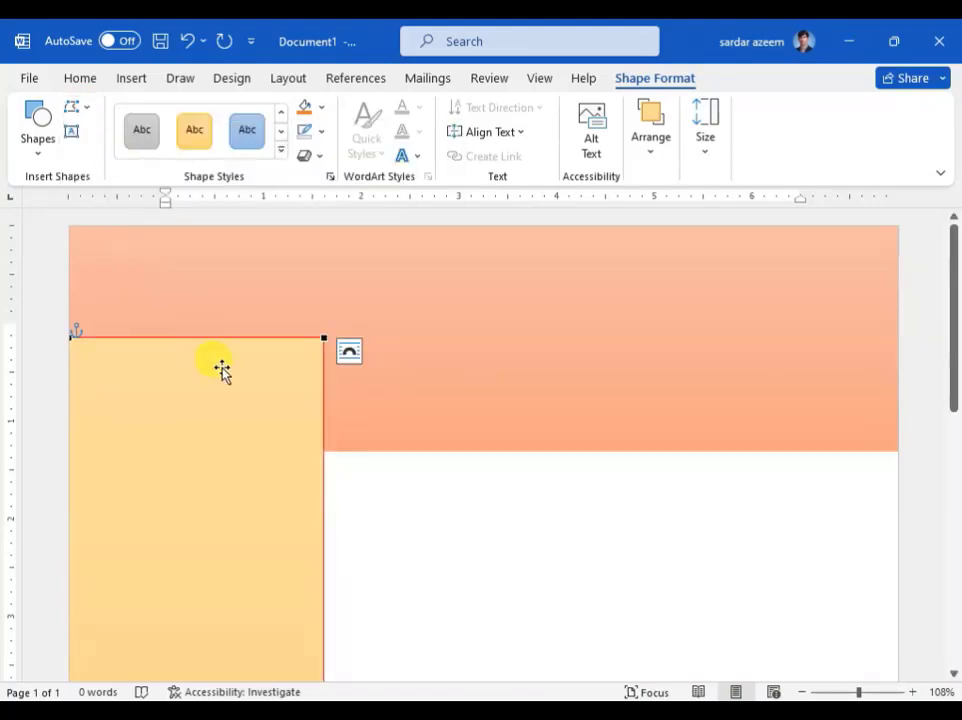
left_click(323, 337)
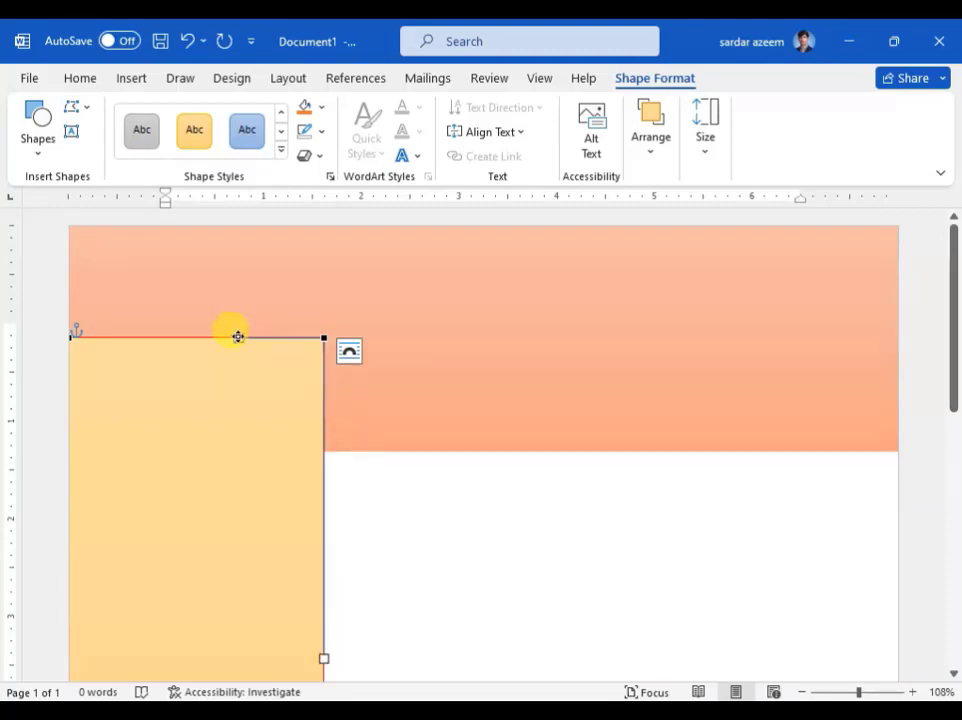
left_click_drag(238, 337, 242, 306)
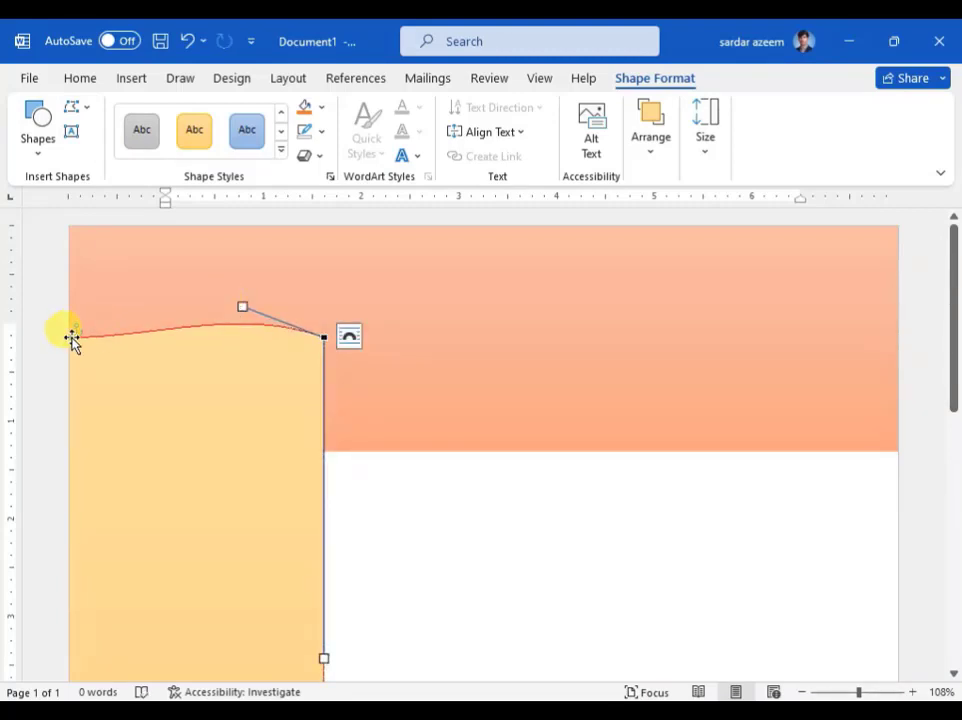
left_click(70, 337)
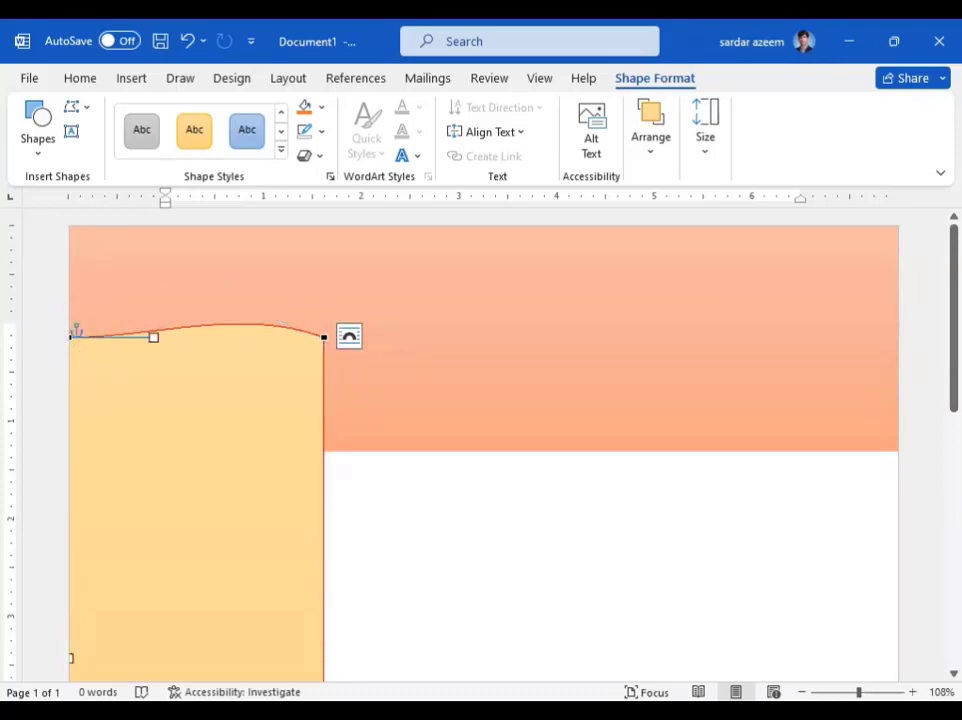
left_click_drag(153, 337, 157, 275)
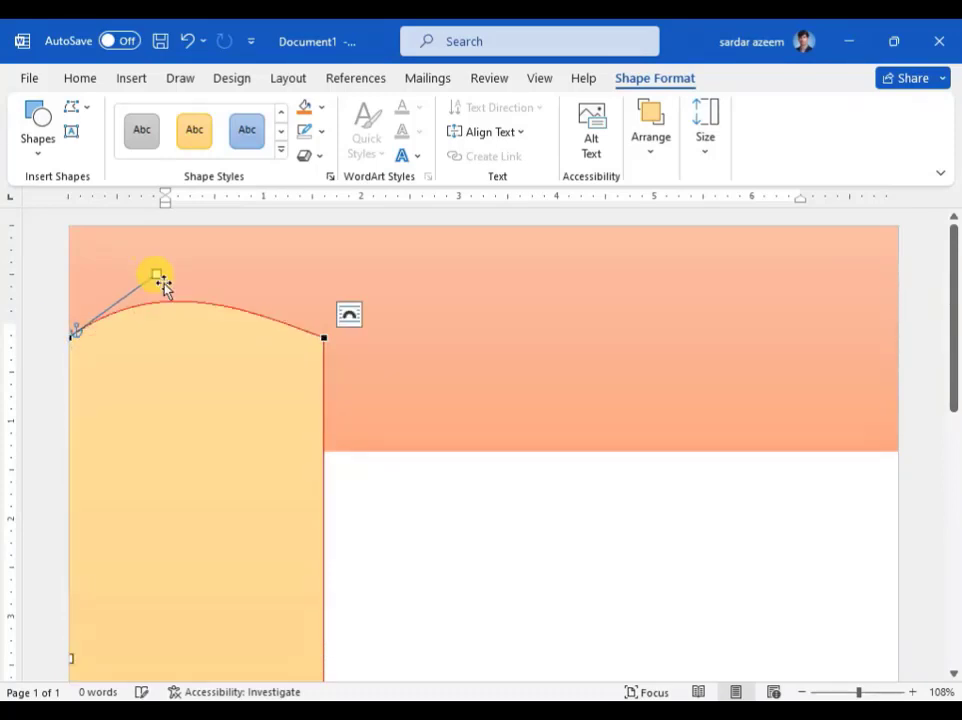
left_click(322, 337)
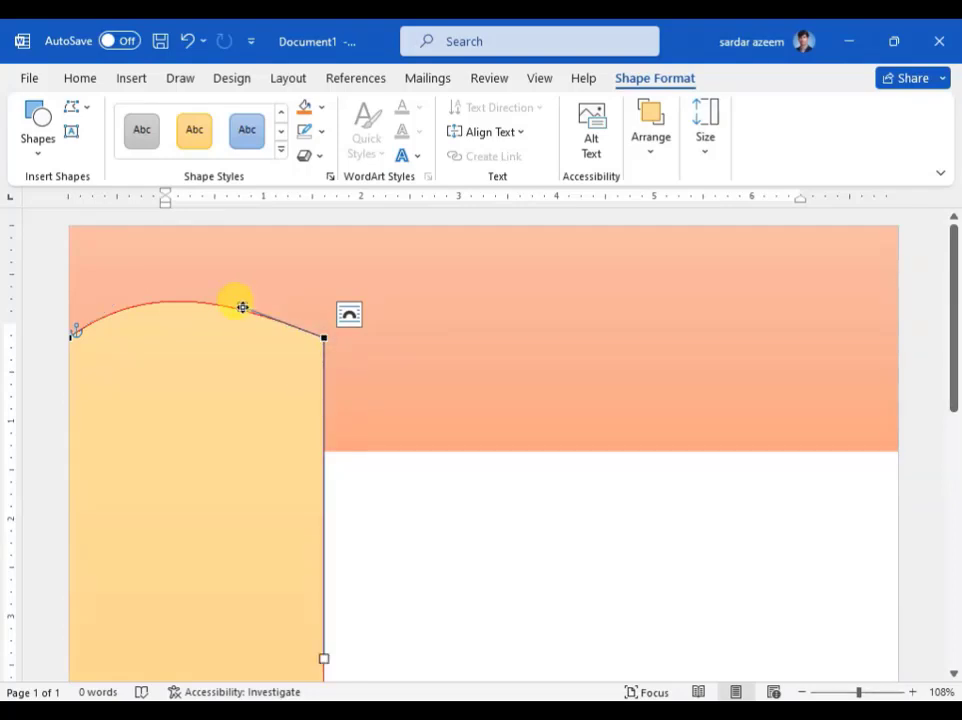
left_click_drag(242, 307, 233, 249)
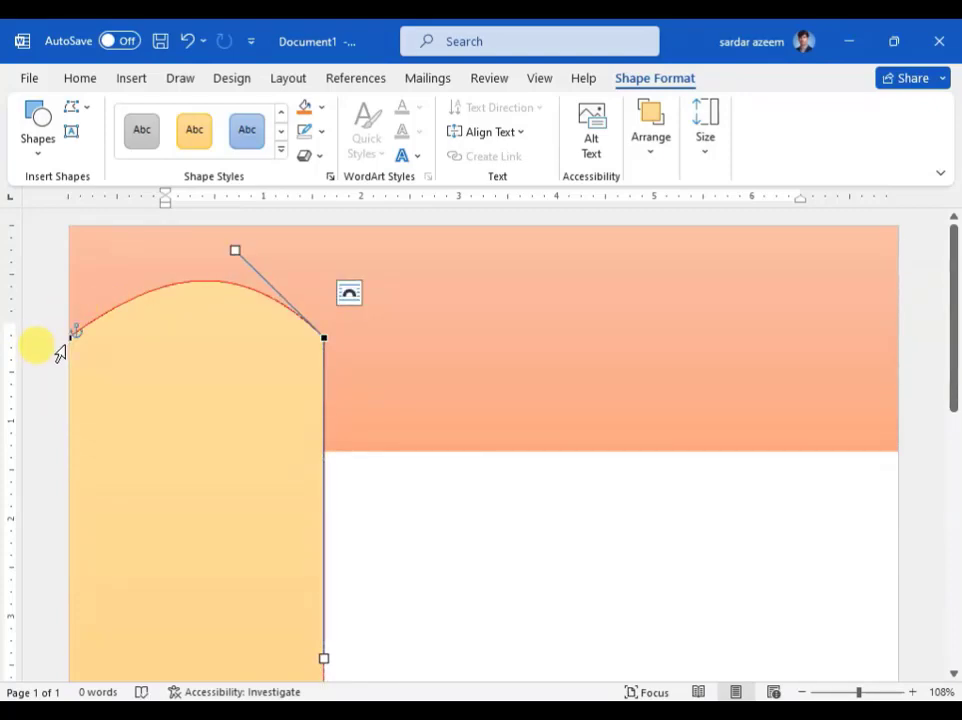
left_click_drag(137, 349, 161, 350)
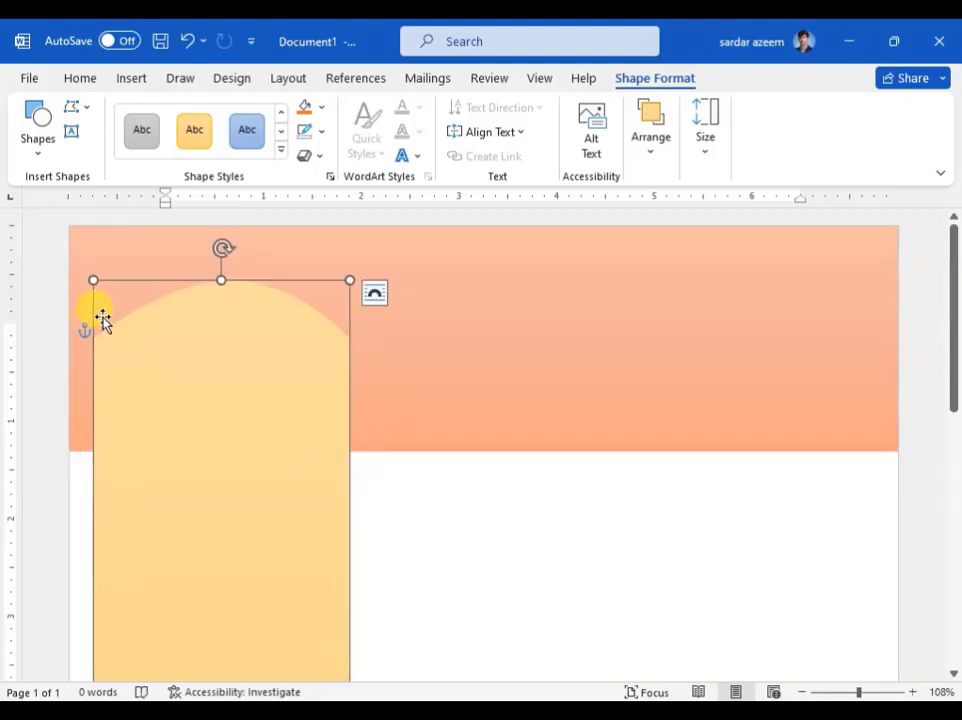
Step: Edit the points again to lift both sides of the arch higher, then deselect
left_click(74, 108)
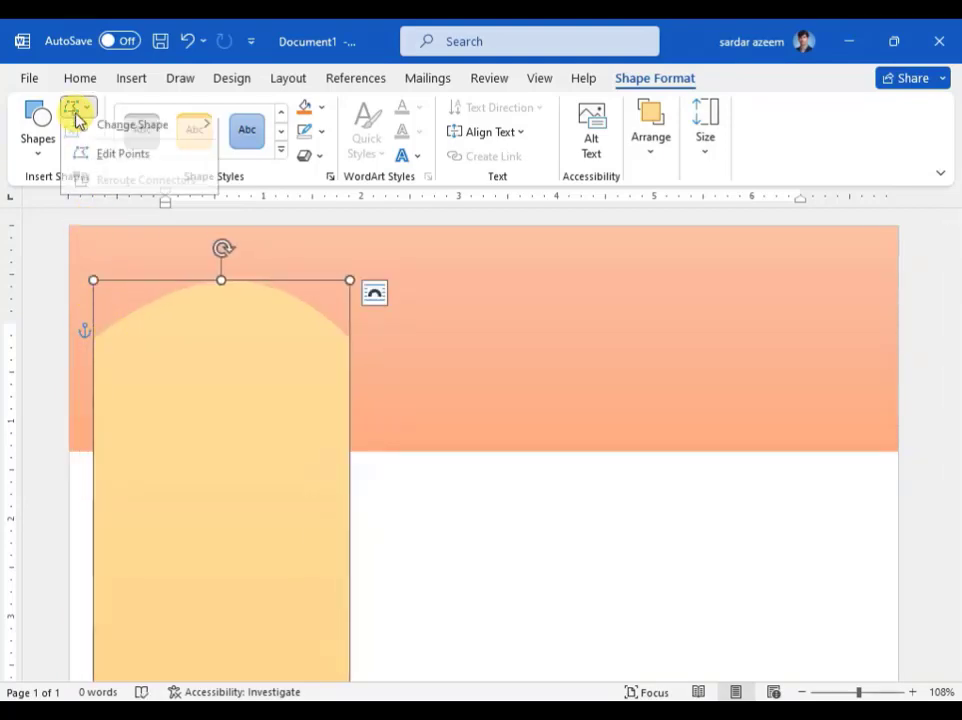
left_click(167, 352)
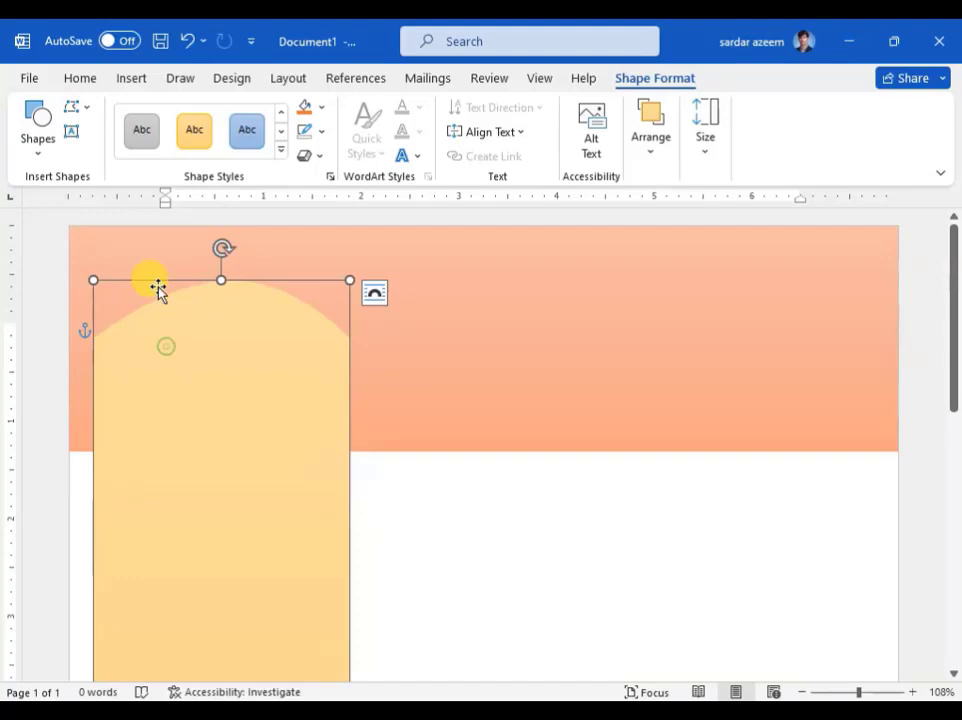
left_click(76, 109)
left_click(110, 162)
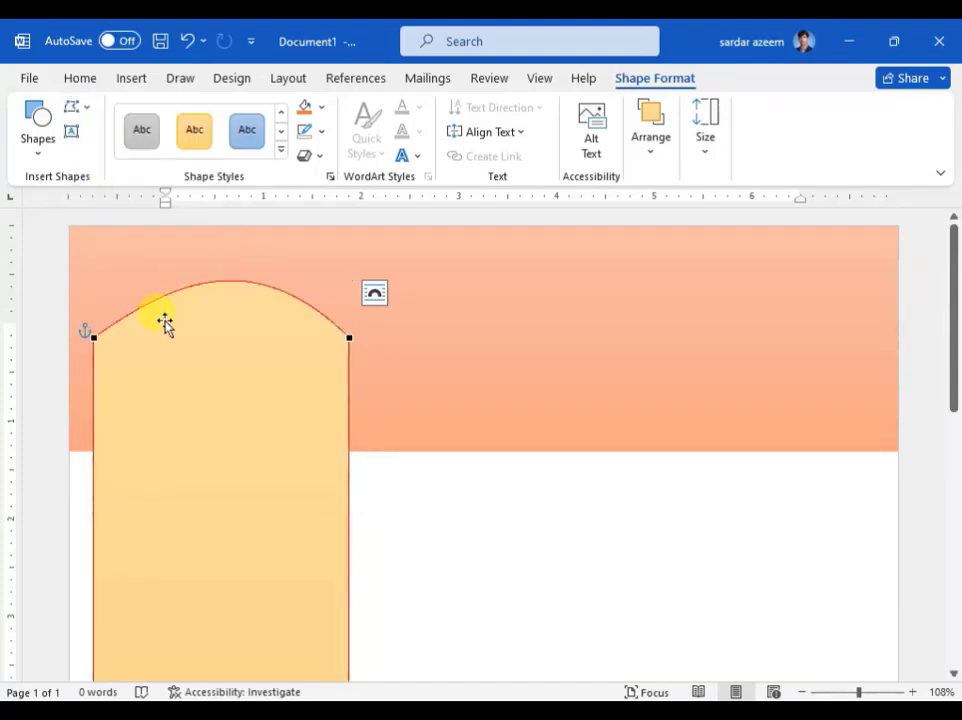
left_click(92, 337)
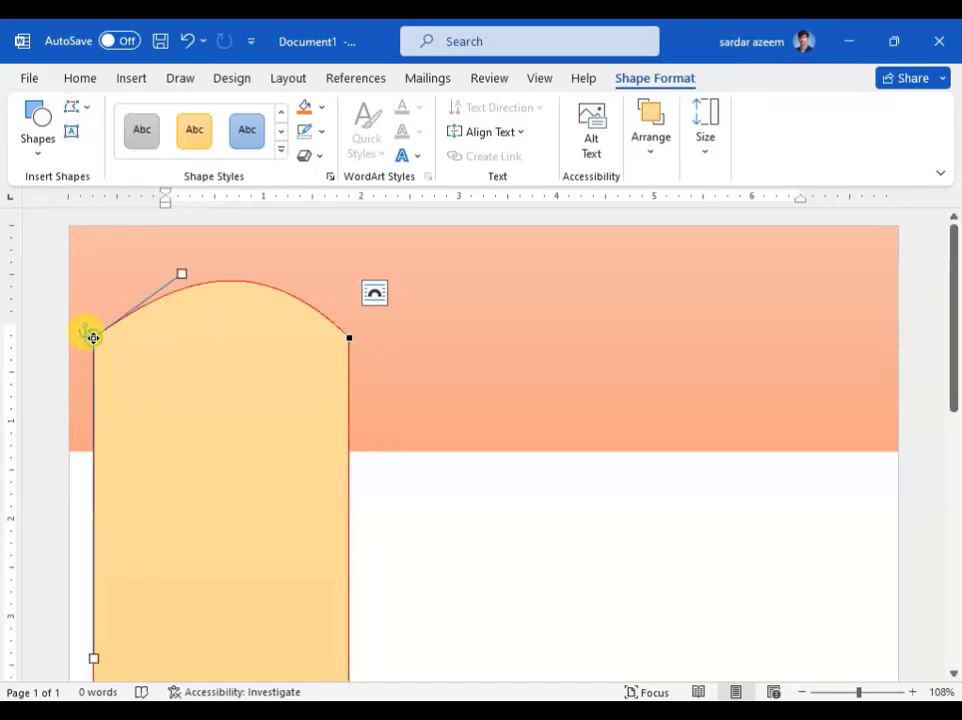
left_click_drag(175, 263, 192, 234)
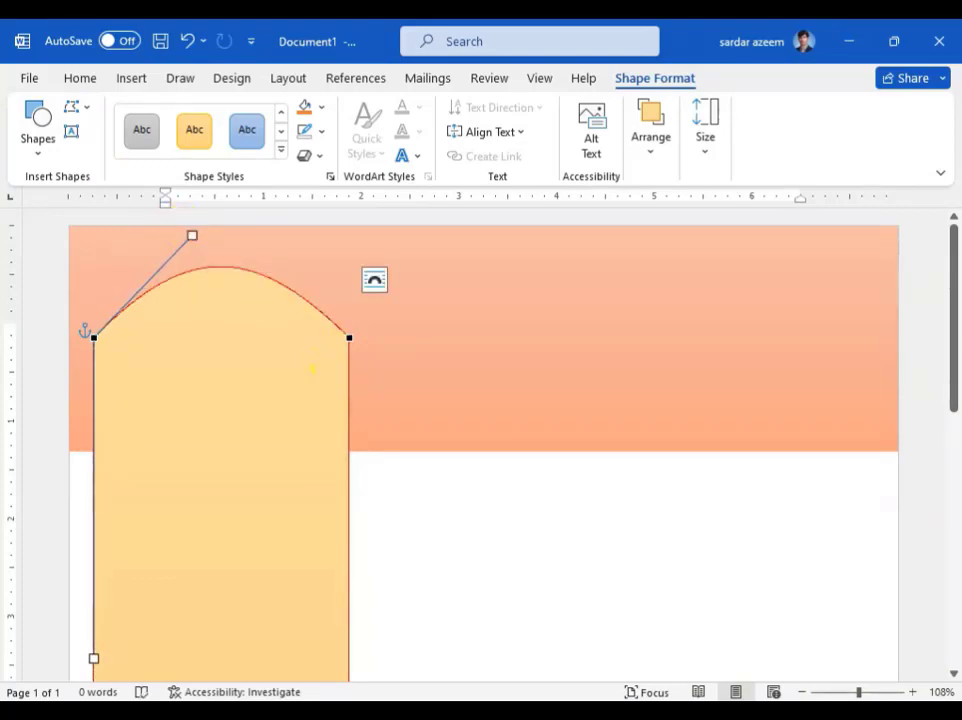
left_click(349, 337)
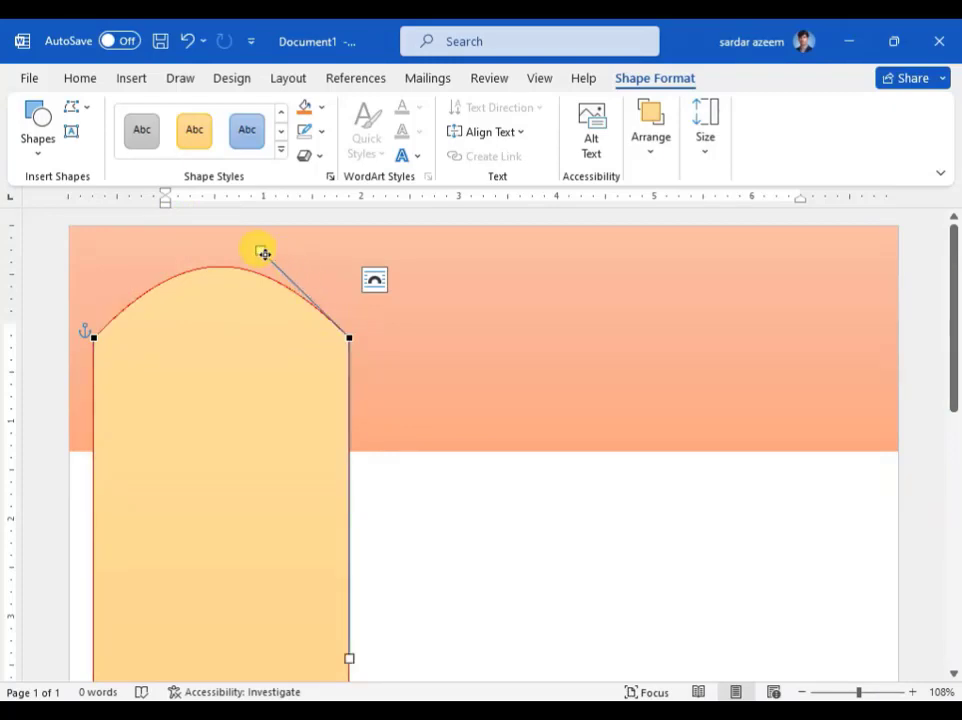
left_click_drag(263, 251, 280, 241)
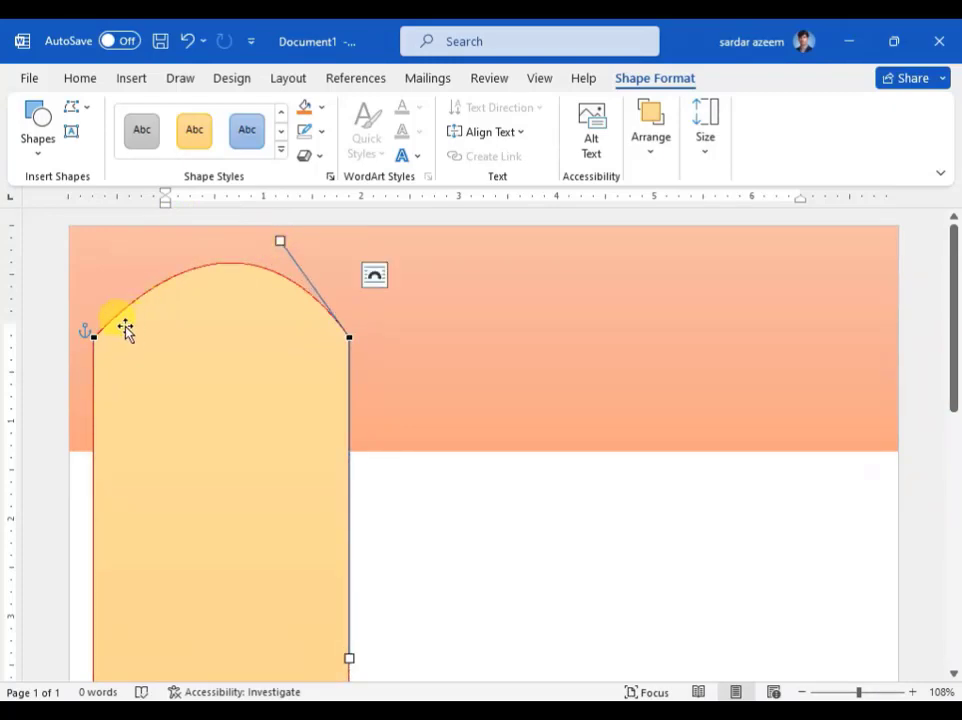
left_click(91, 337)
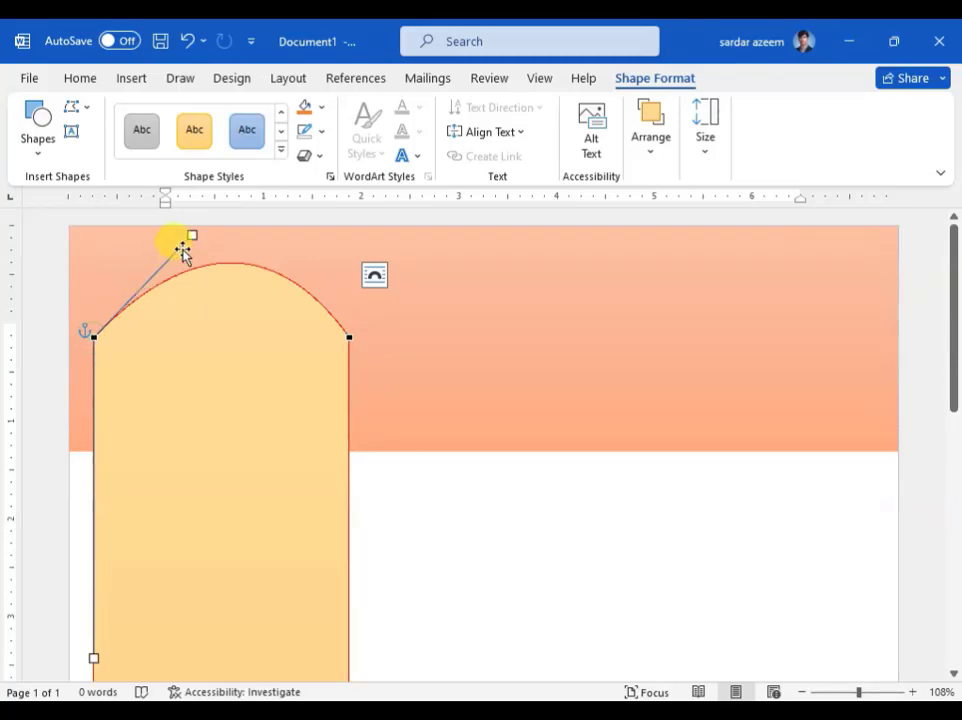
left_click_drag(192, 236, 180, 219)
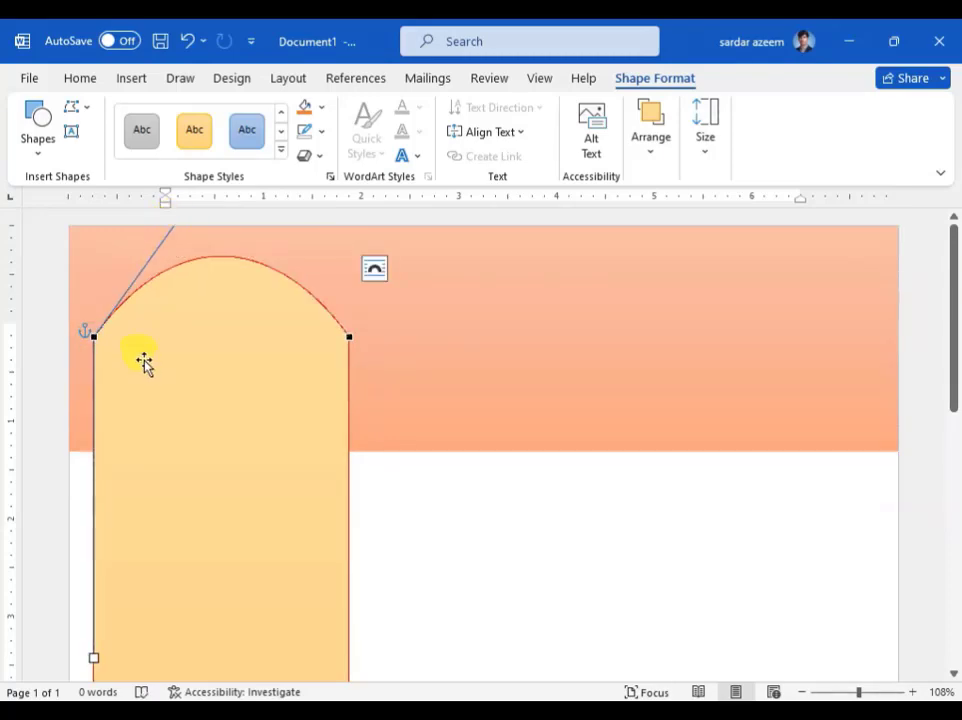
left_click(45, 285)
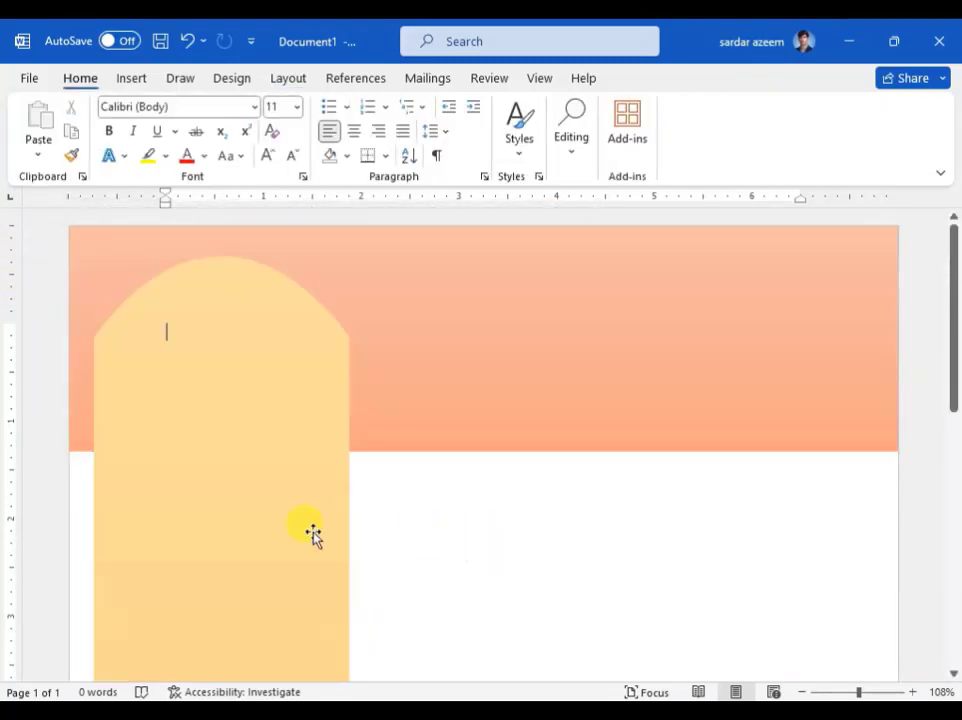
Step: Drag the gold arch panel to the page's left edge and pull its top down slightly
left_click(306, 528)
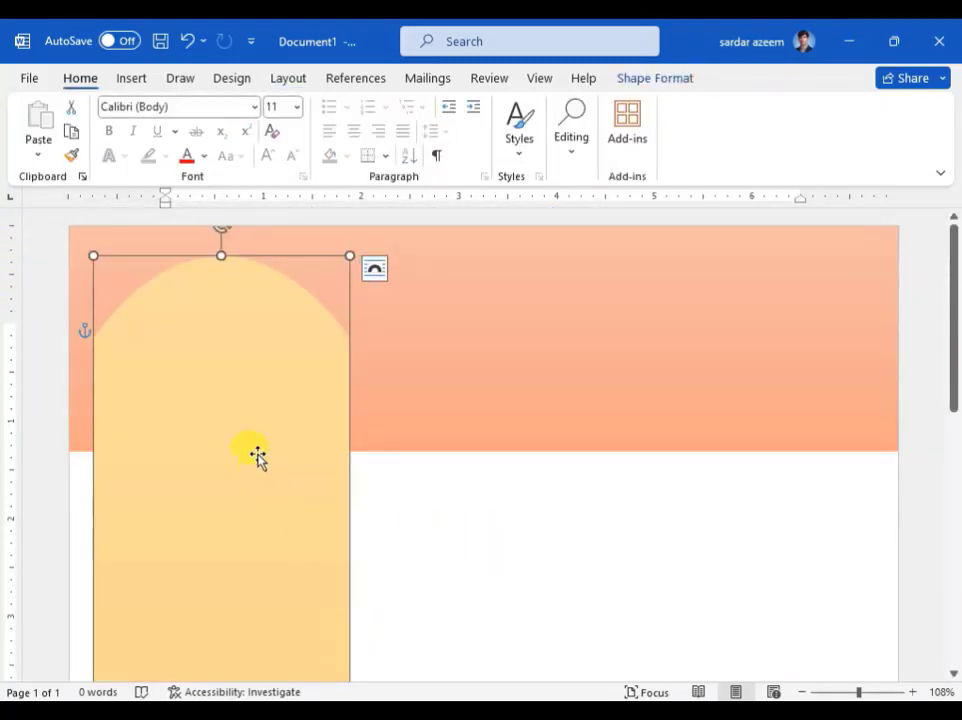
scroll(260, 450, "down", 3)
scroll(262, 447, "up", 3)
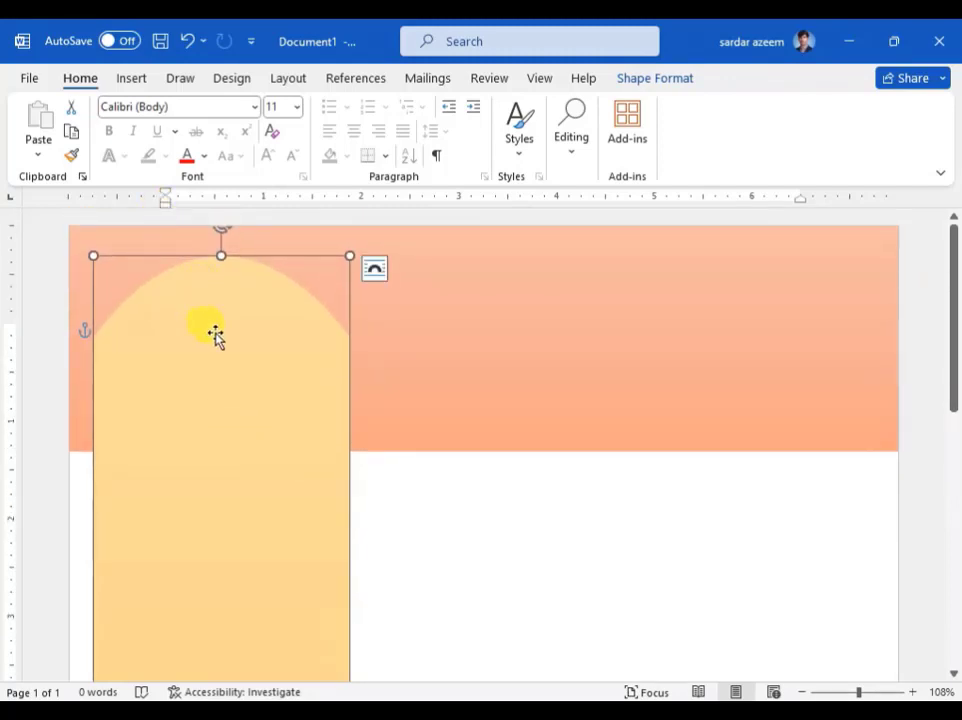
left_click_drag(216, 338, 191, 361)
scroll(330, 347, "down", 3)
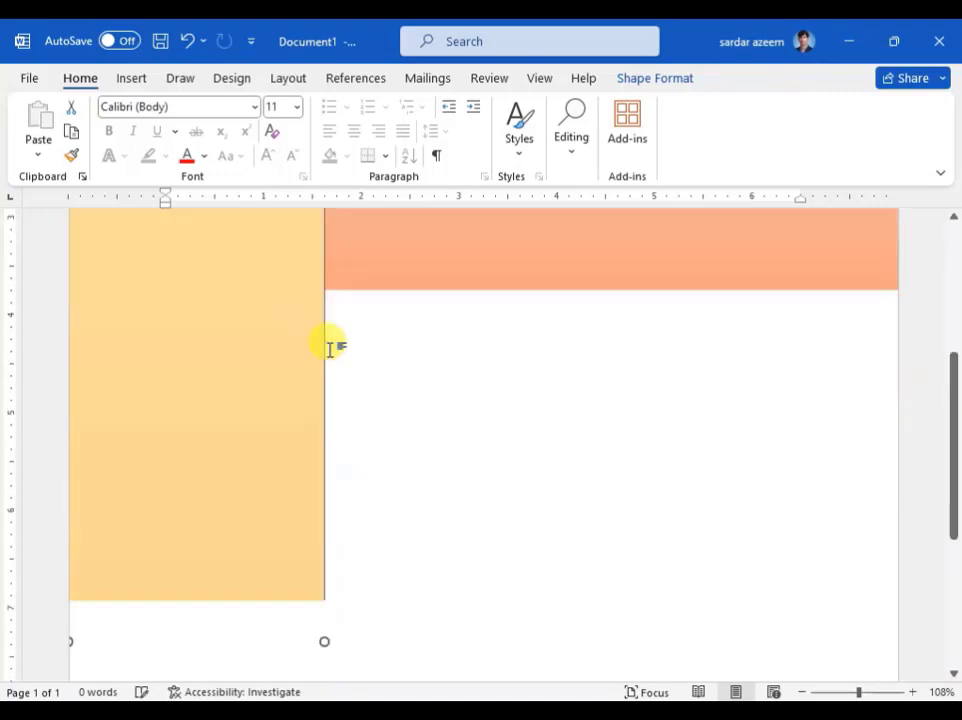
scroll(330, 347, "down", 5)
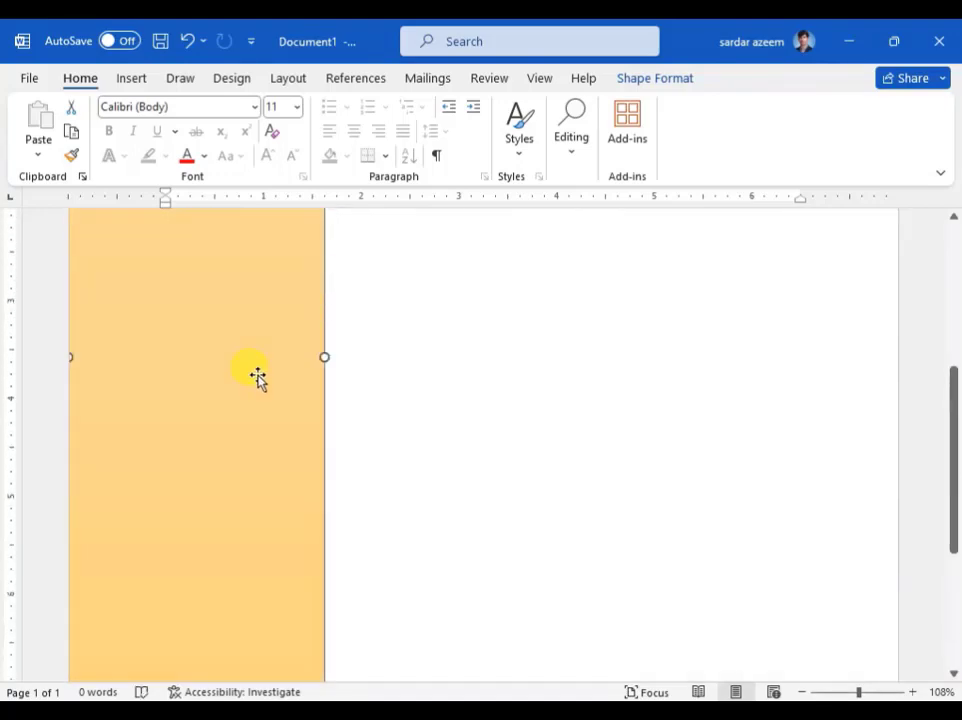
scroll(258, 375, "up", 8)
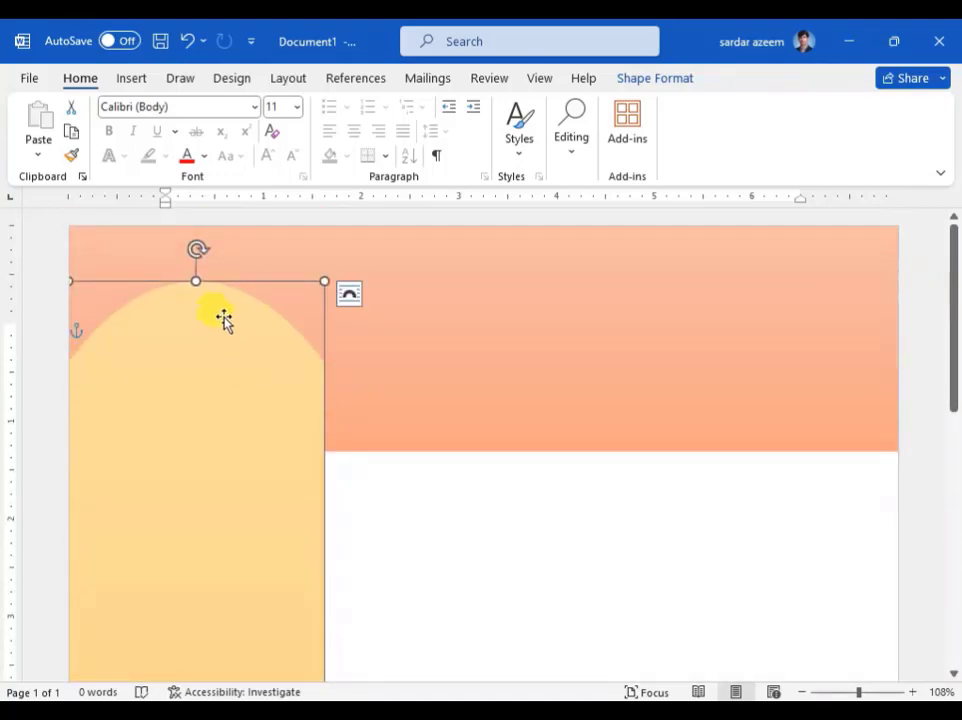
left_click_drag(195, 278, 196, 291)
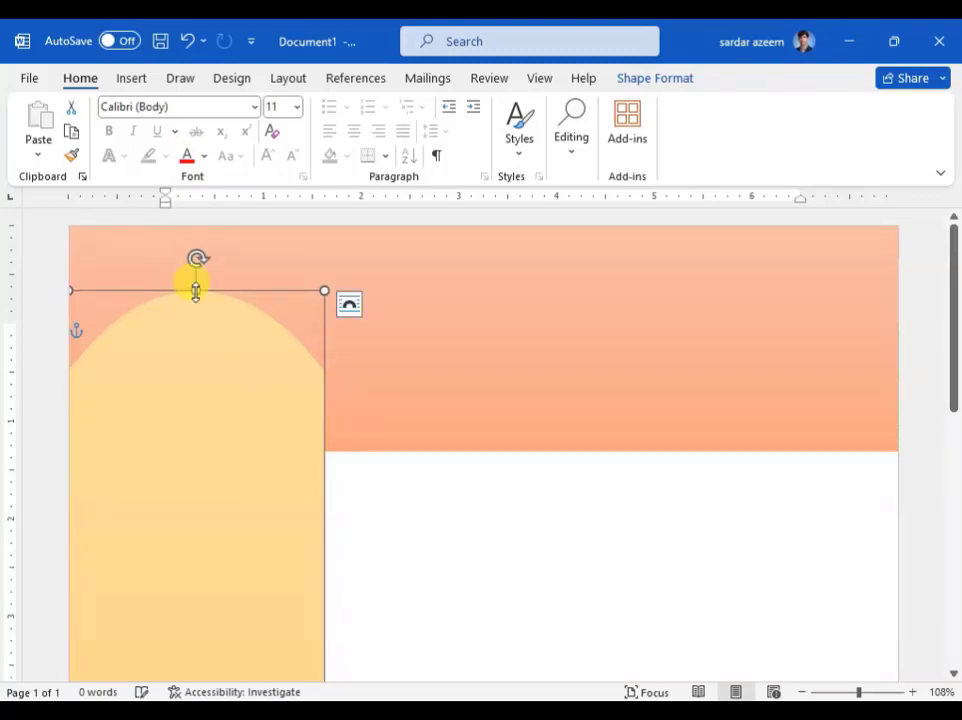
Step: Draw an Oval circle on the arch, then reposition and resize it to span the panel's width
left_click(121, 84)
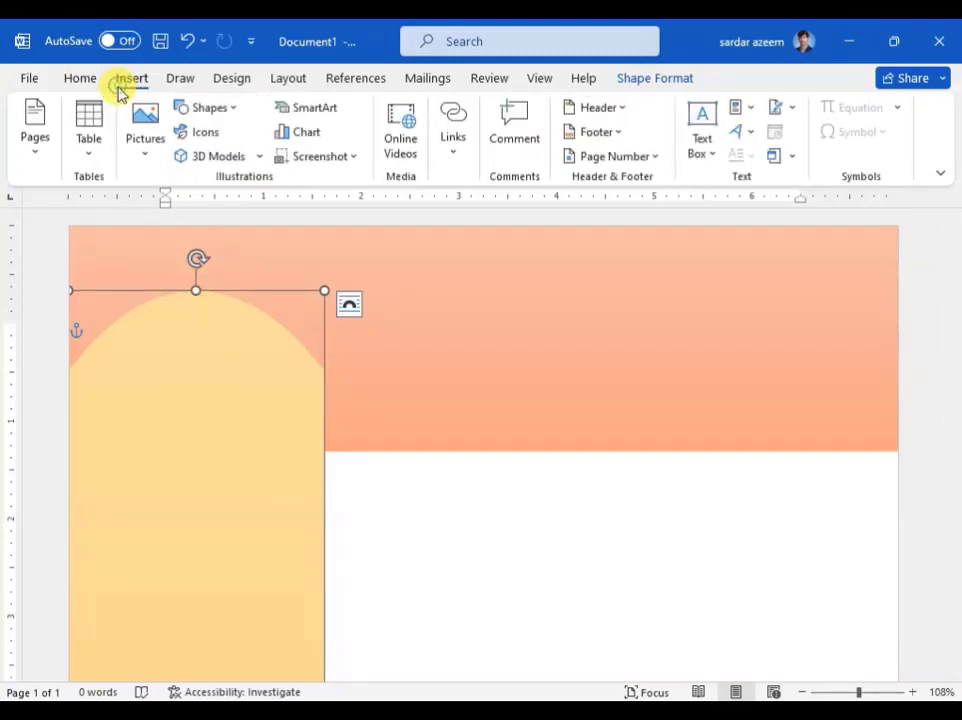
left_click(224, 110)
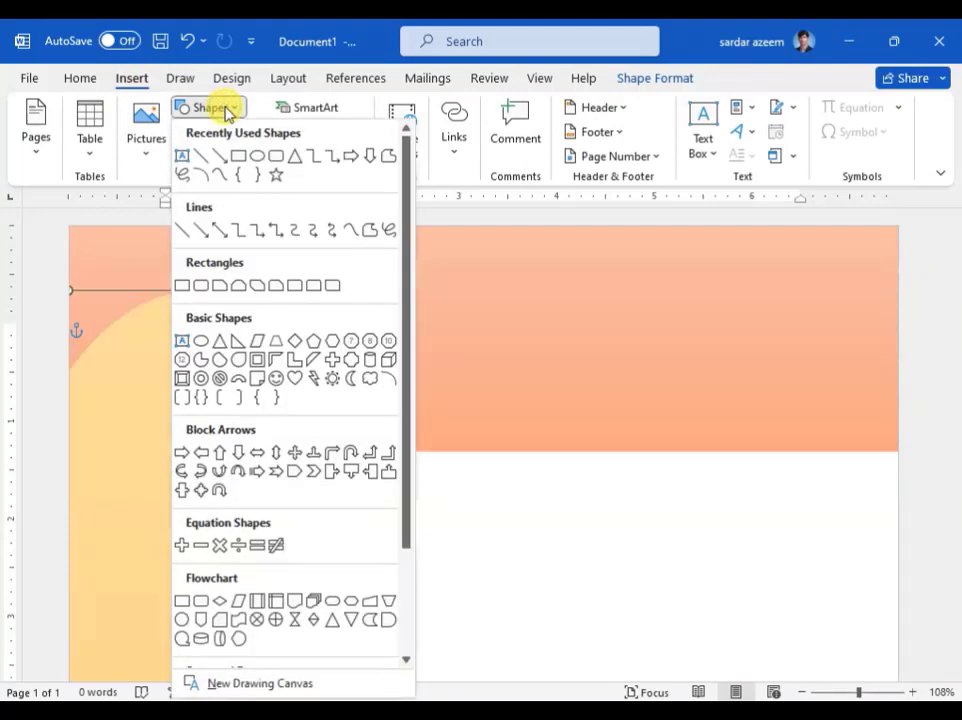
left_click(258, 160)
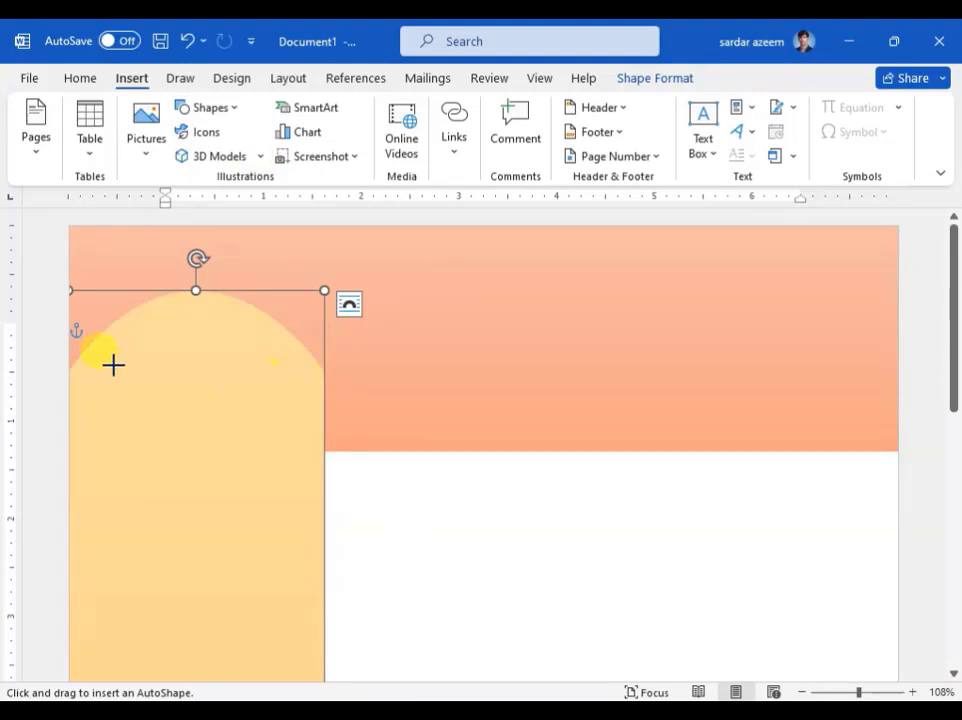
left_click_drag(94, 349, 307, 563)
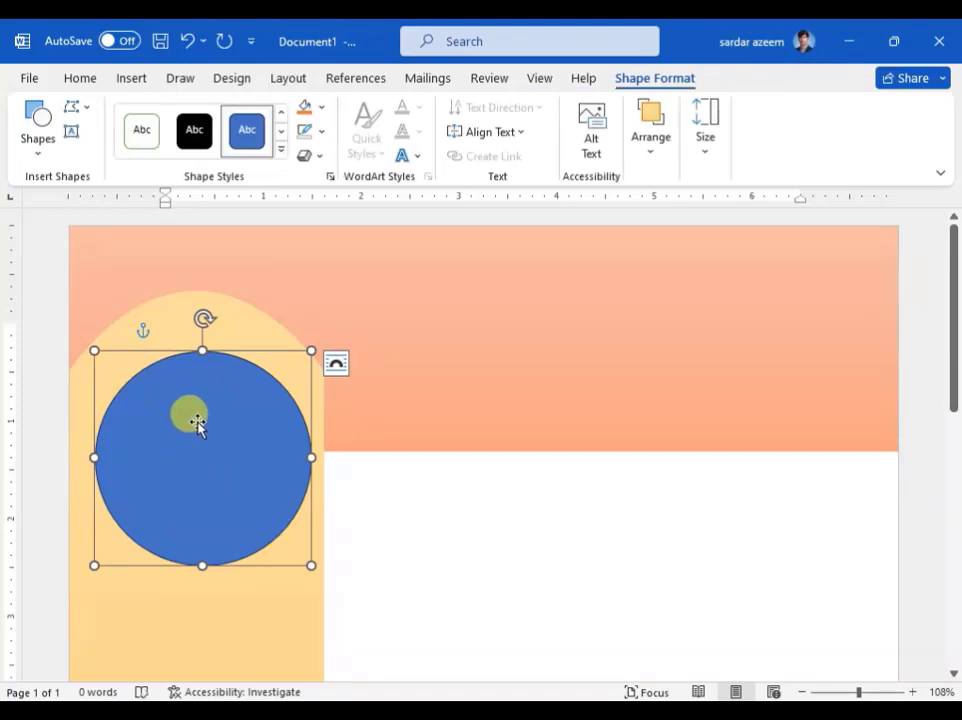
left_click_drag(197, 424, 190, 389)
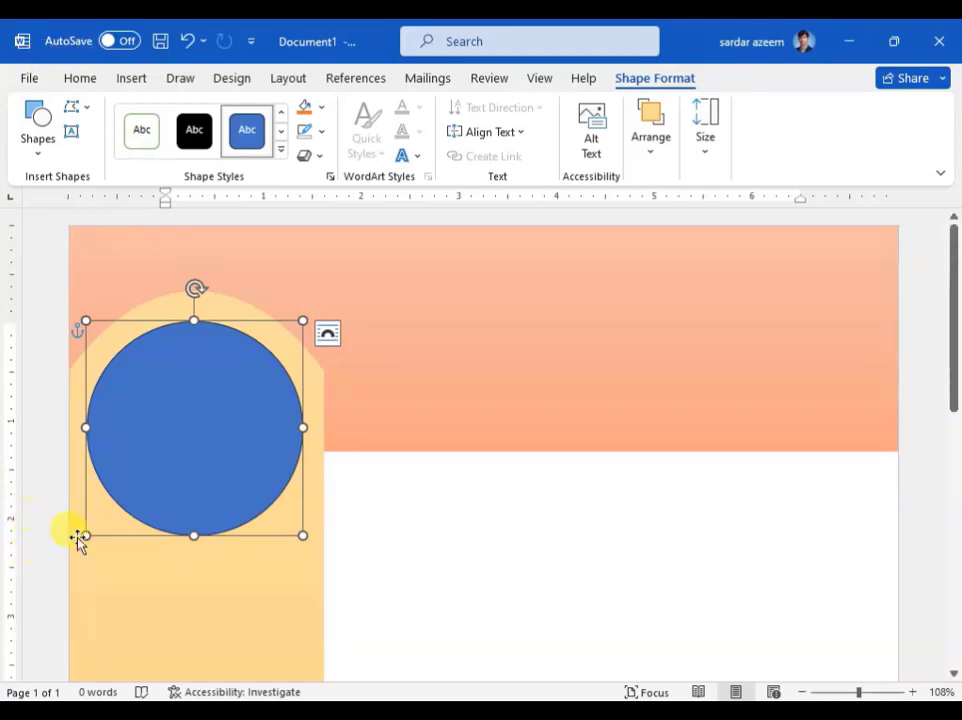
left_click_drag(85, 536, 79, 545)
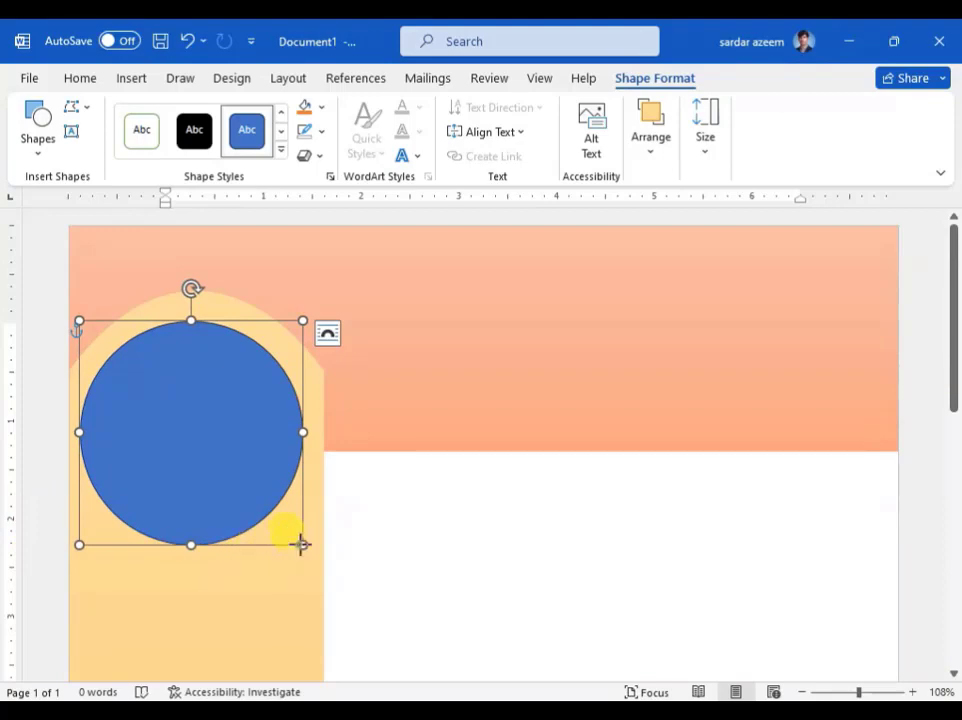
left_click_drag(306, 544, 311, 545)
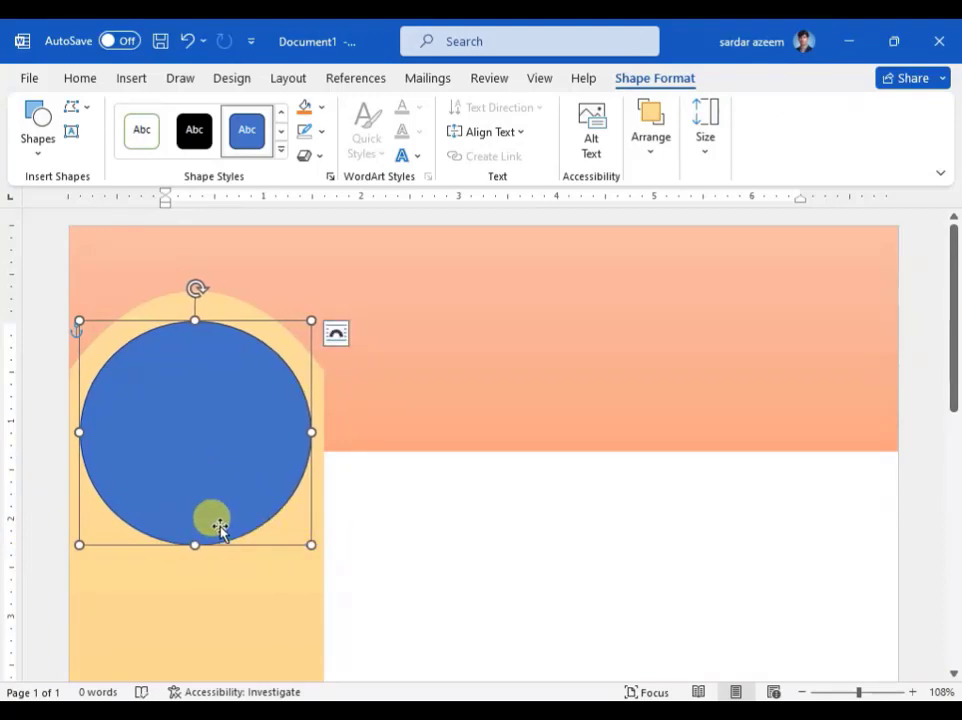
left_click_drag(195, 545, 195, 551)
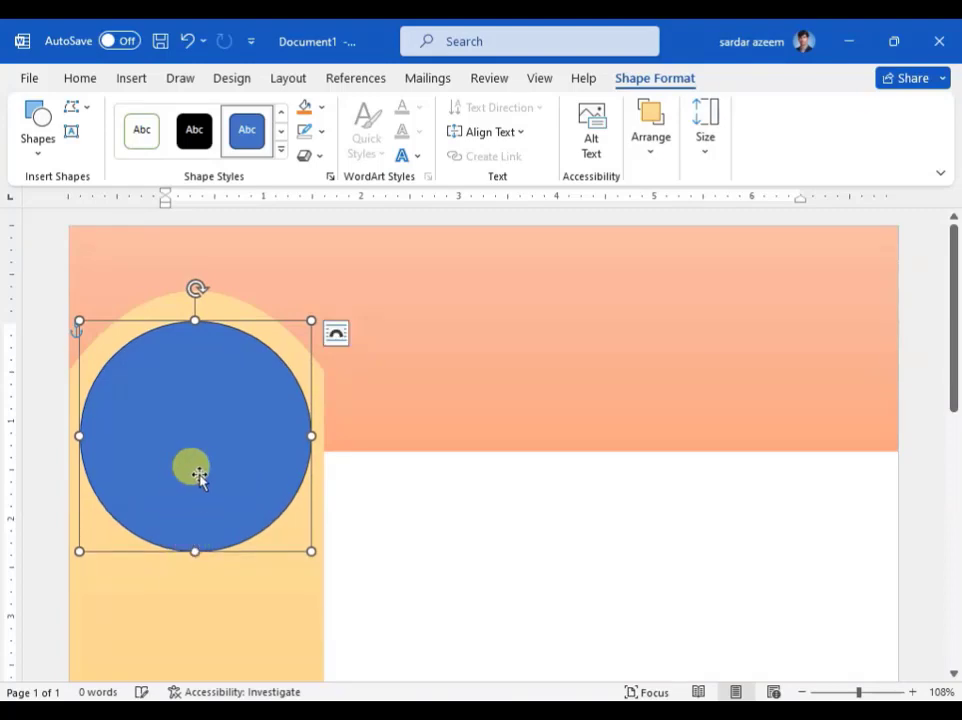
left_click(195, 457)
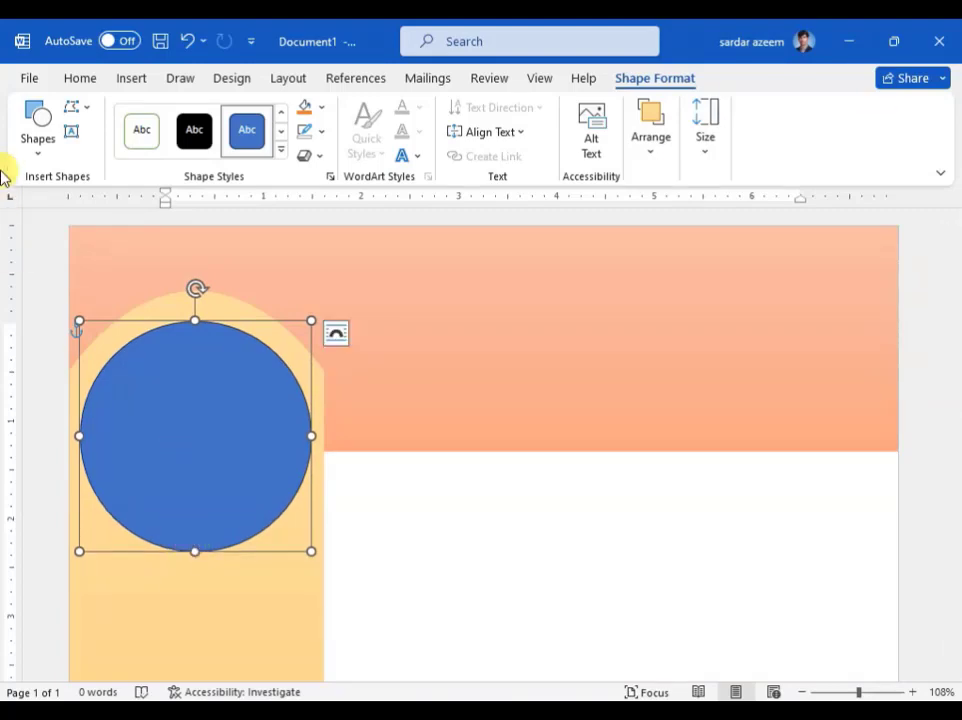
Step: Check the circle's height and width, browse shape styles, and open the Shape Fill choices
left_click(281, 151)
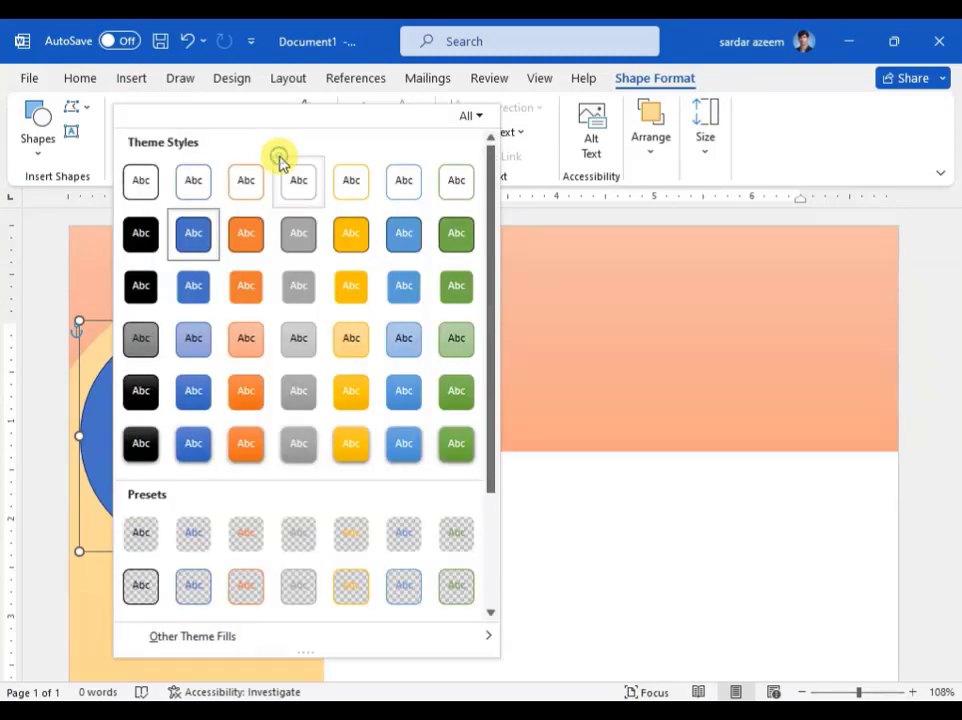
left_click(362, 34)
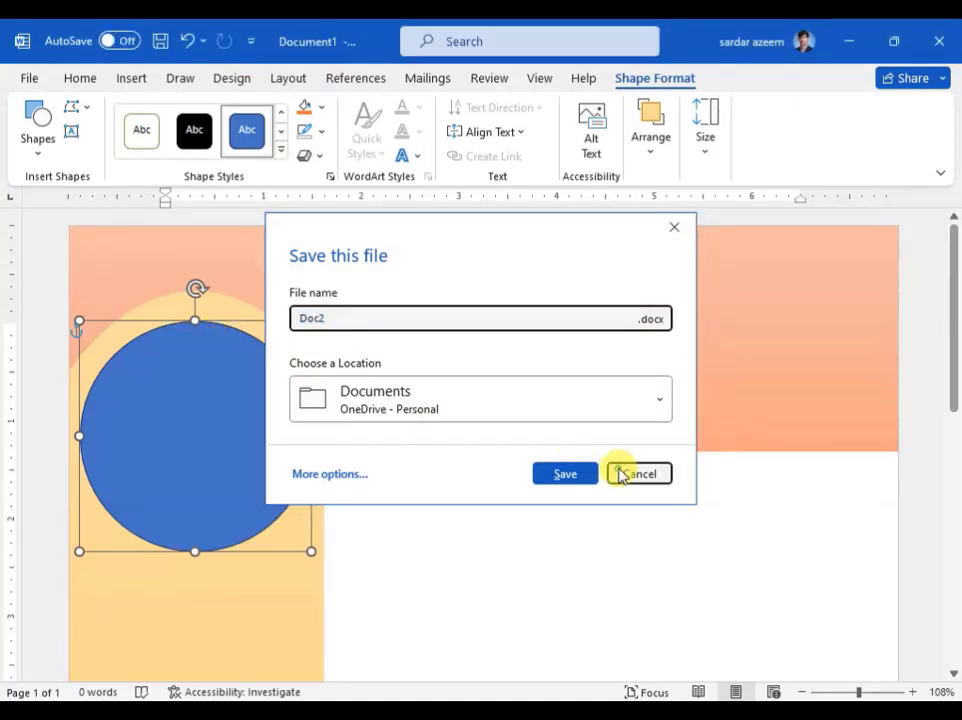
left_click(623, 472)
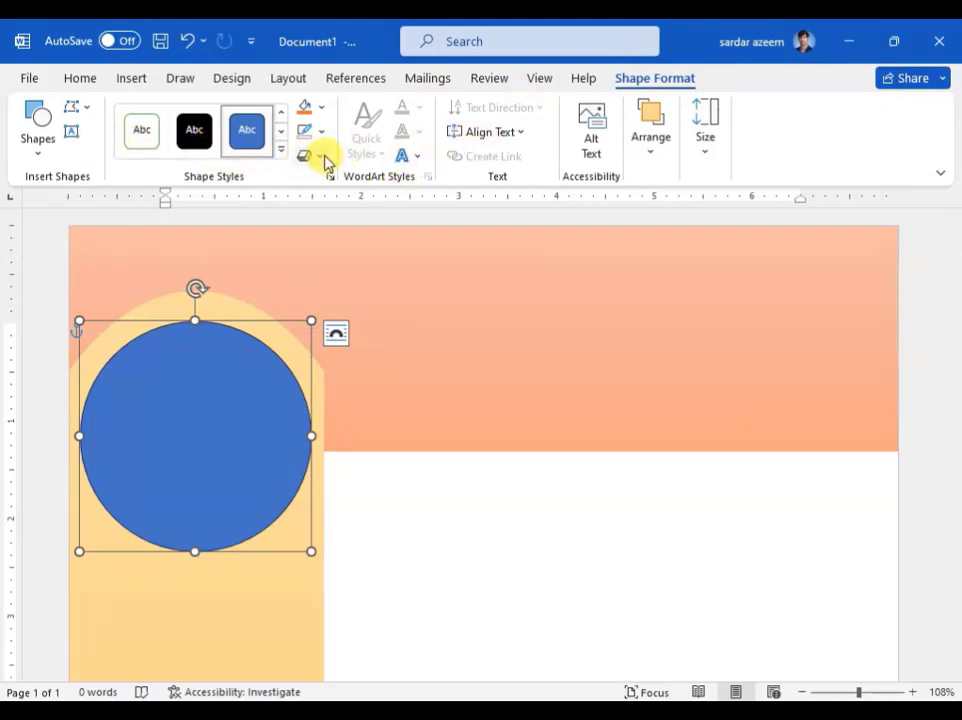
left_click(652, 160)
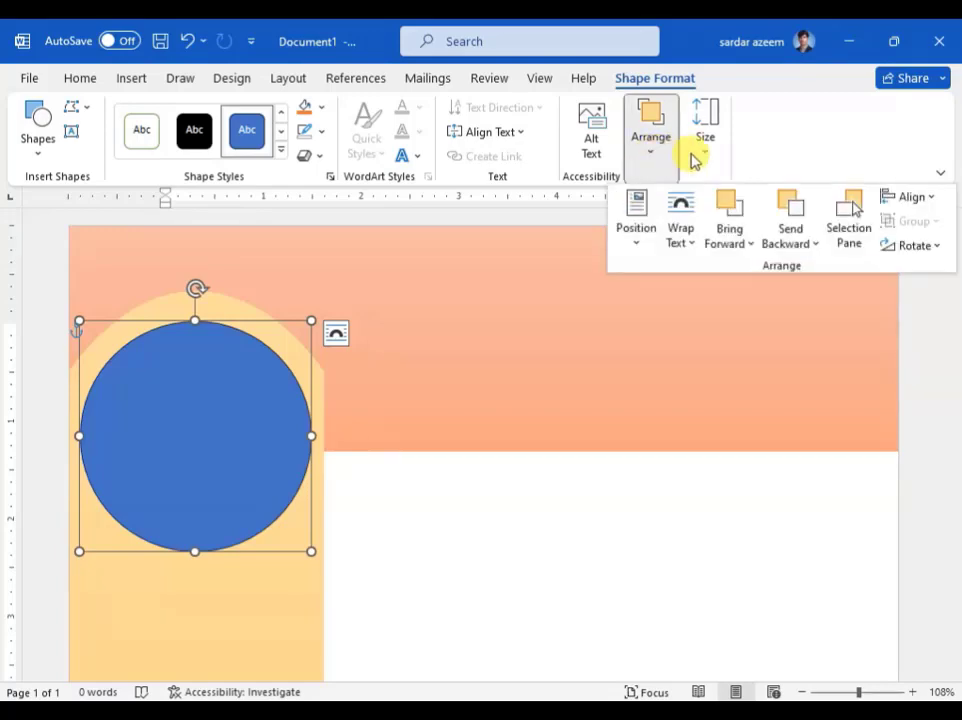
left_click(699, 155)
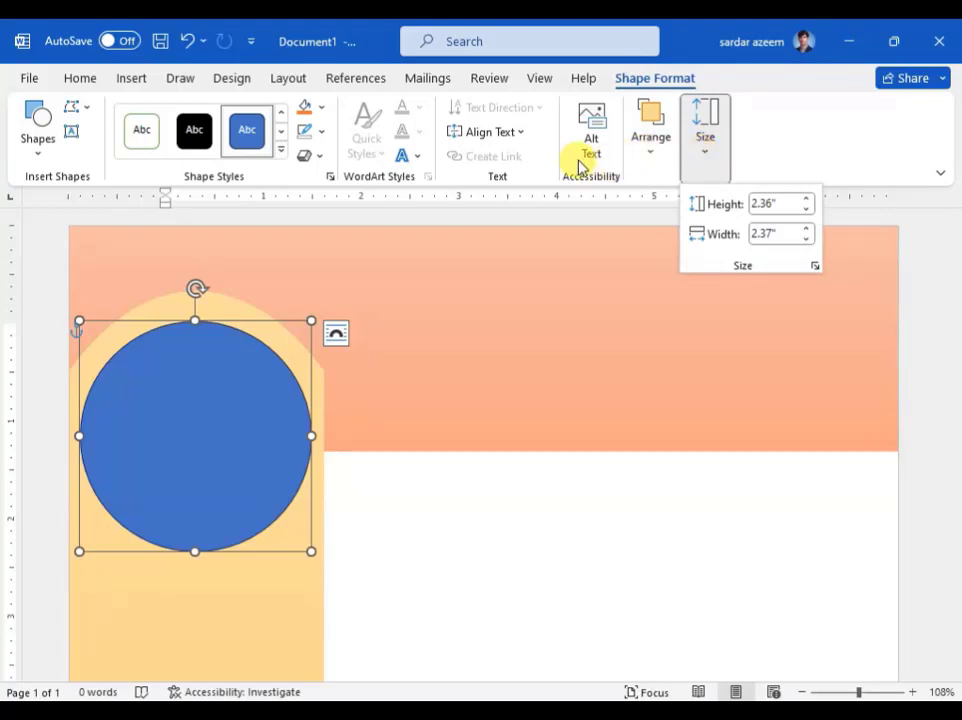
left_click(281, 157)
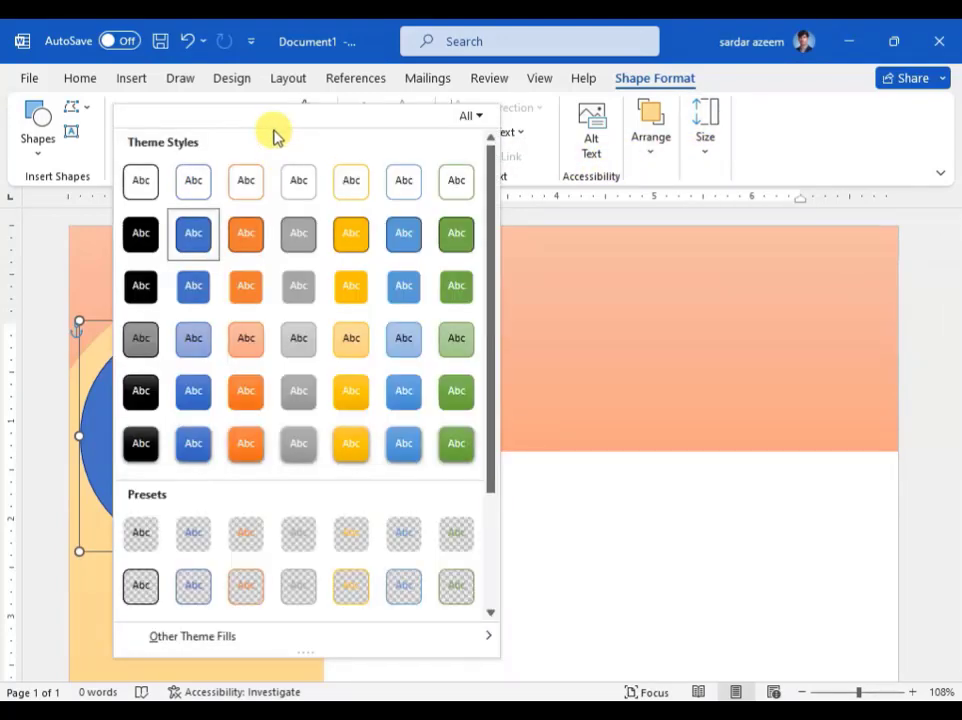
left_click(683, 573)
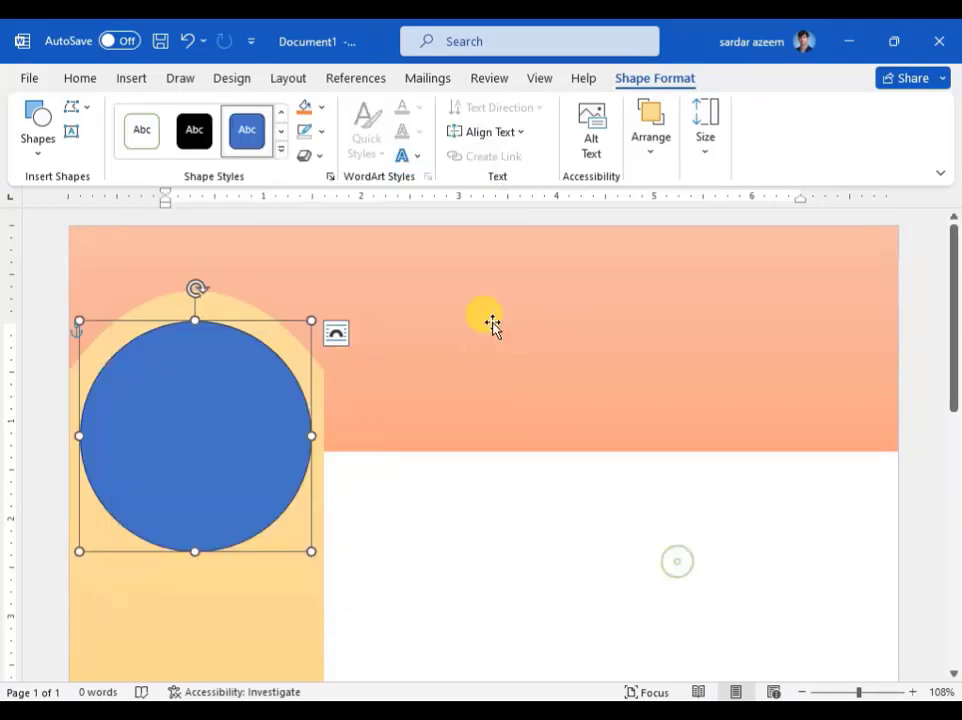
left_click(321, 112)
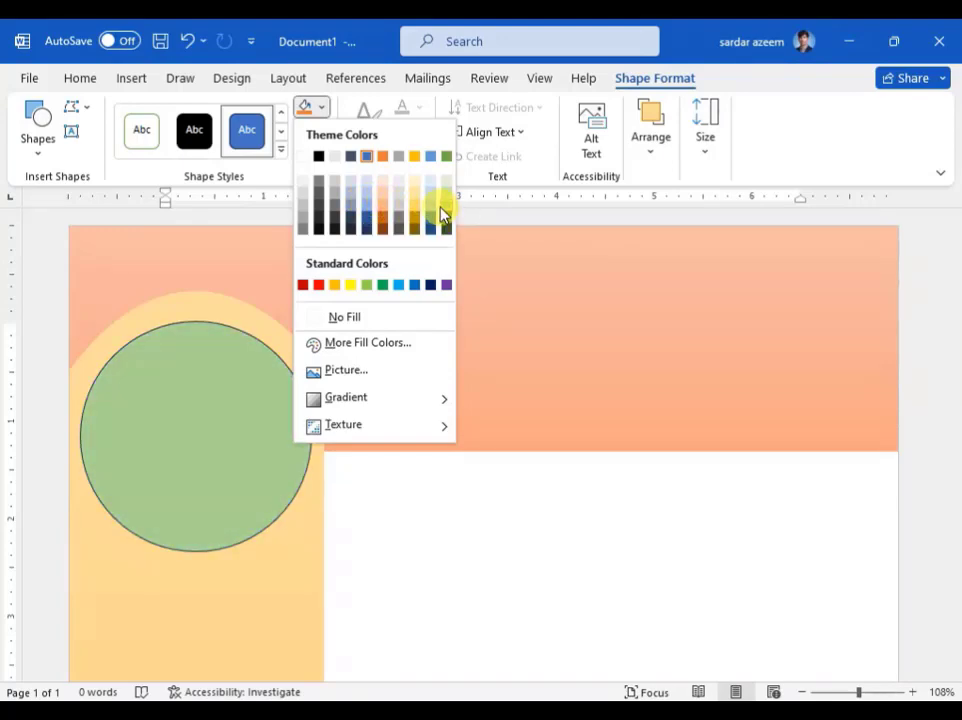
Step: Fill the circle with the 'my PIC' image from the Dani (D:) drive
left_click(345, 372)
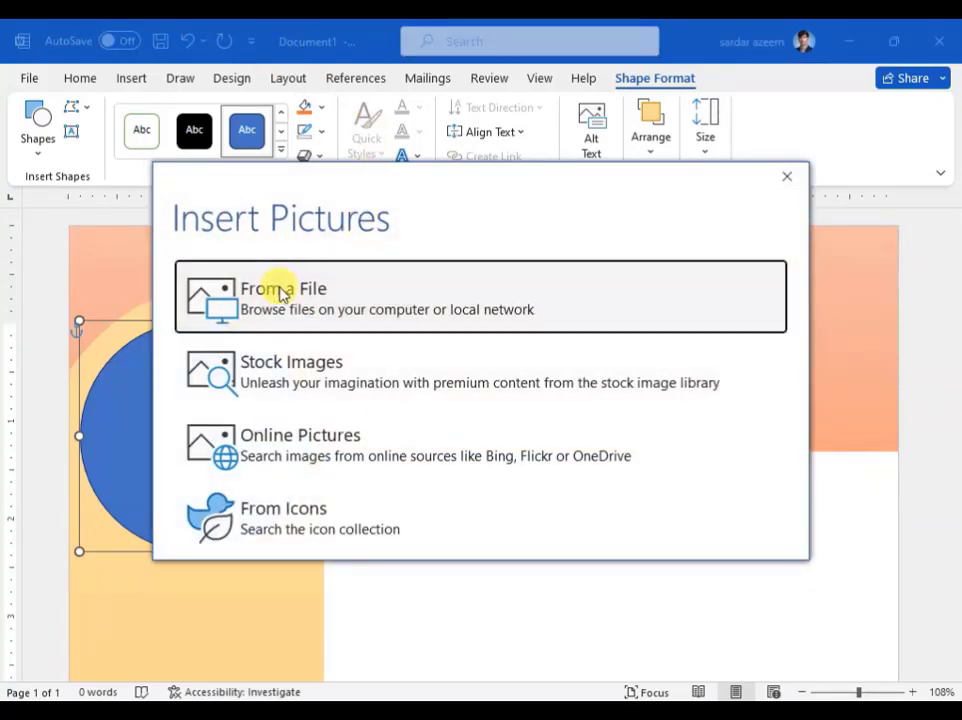
left_click(279, 288)
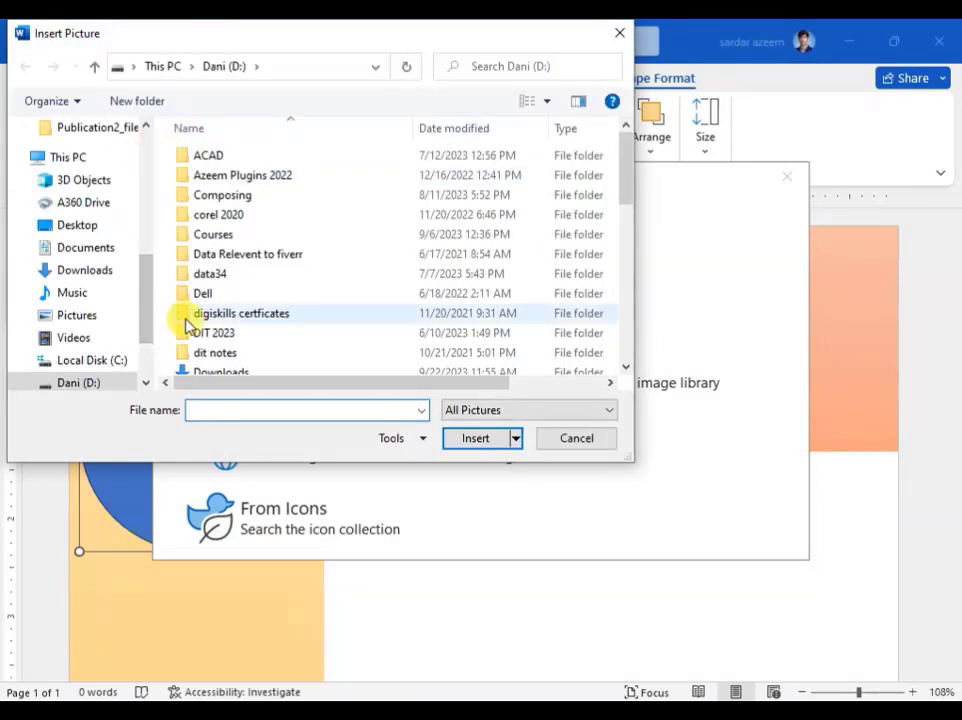
scroll(200, 310, "down", 5)
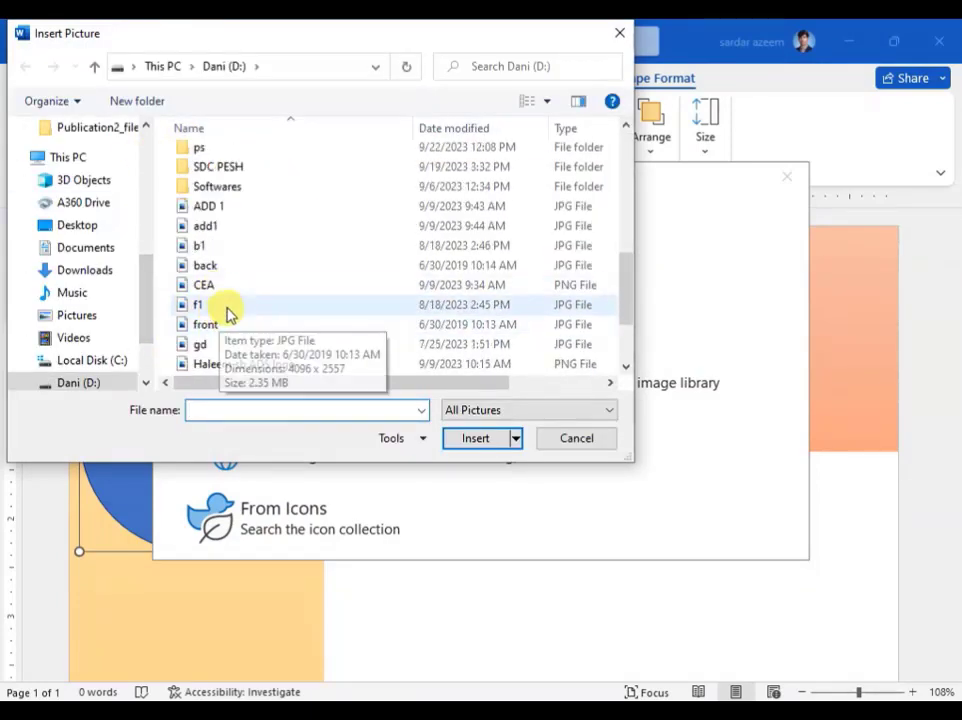
scroll(280, 238, "down", 2)
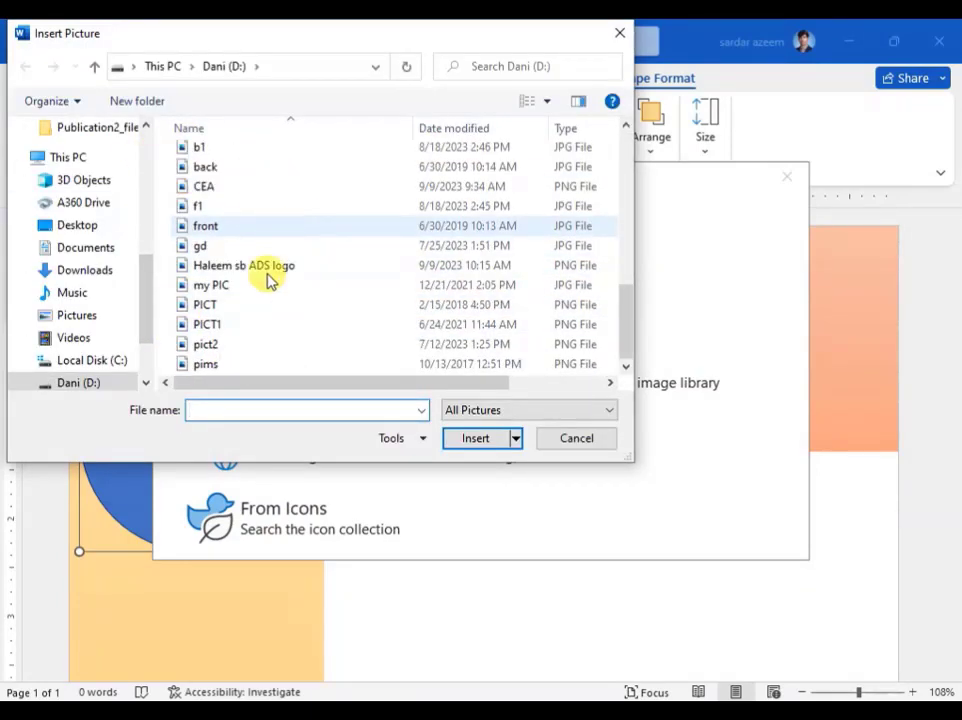
double_click(208, 282)
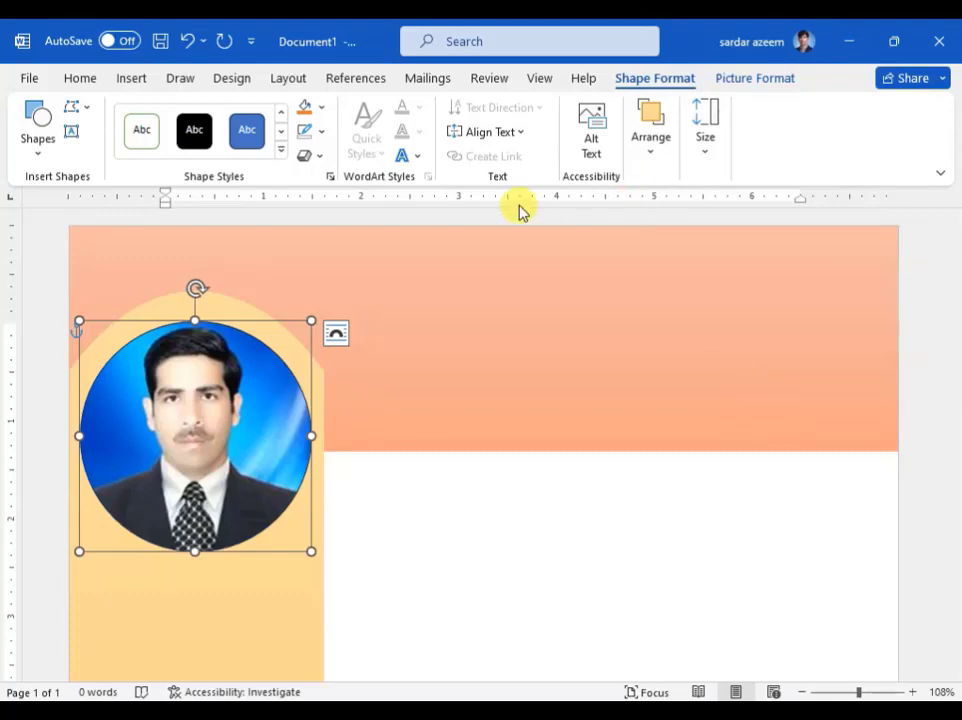
Step: Give the photo circle a White outline with a 6 pt weight
left_click(324, 113)
left_click(324, 129)
left_click(324, 133)
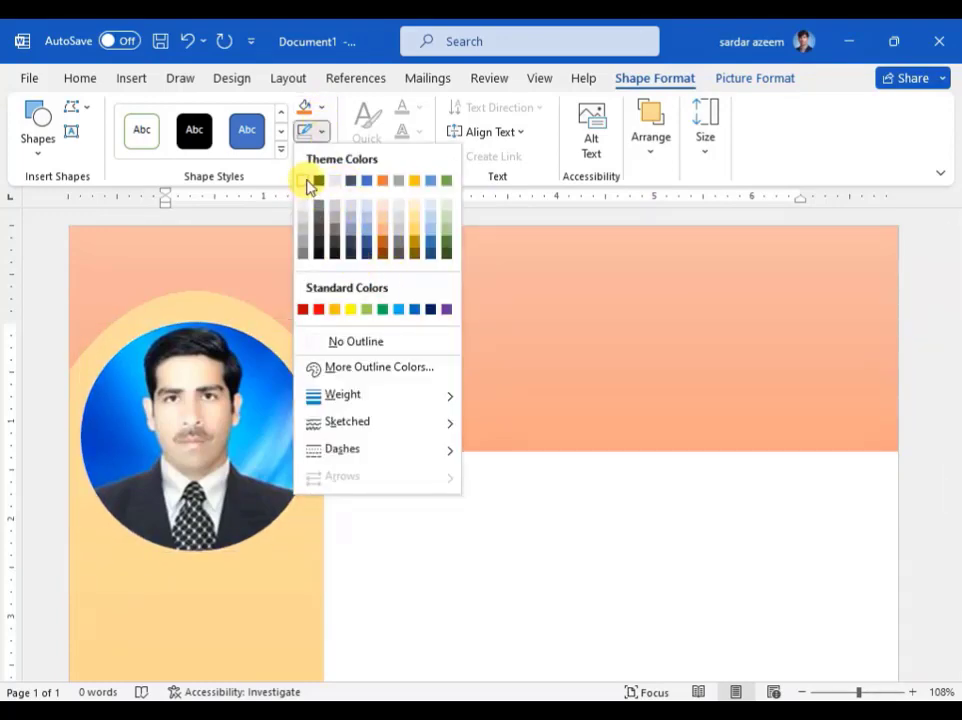
left_click(303, 184)
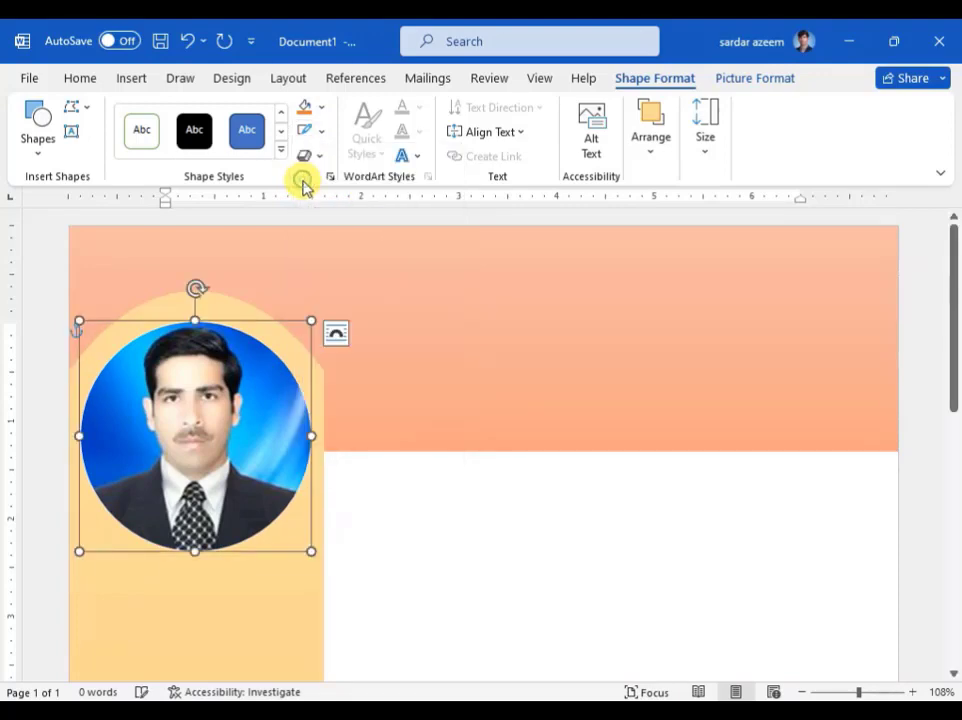
left_click(322, 134)
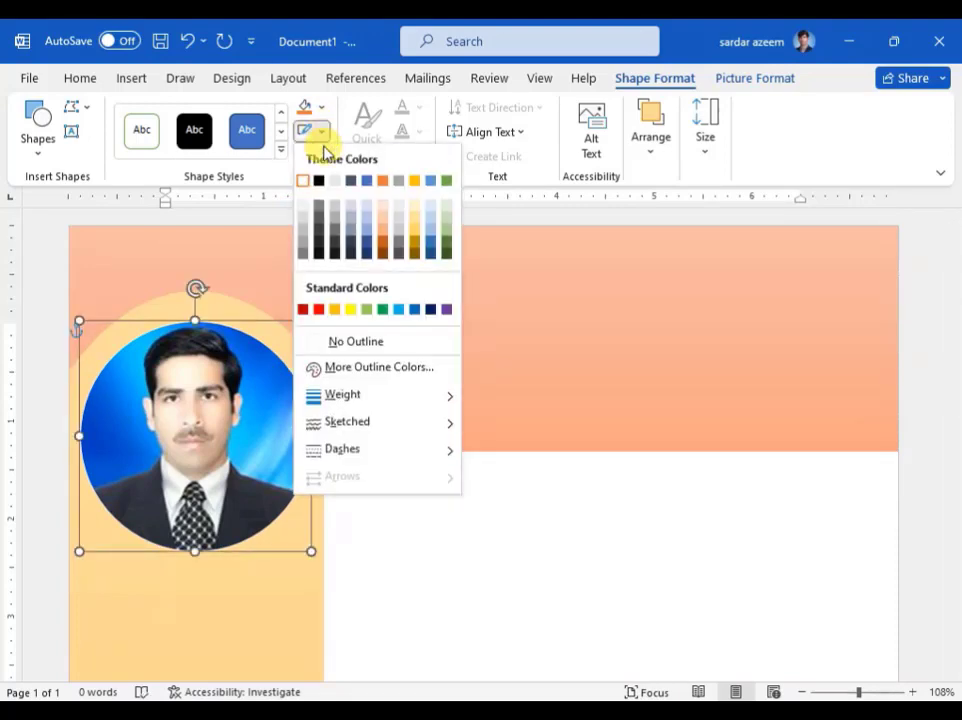
mouse_move(399, 412)
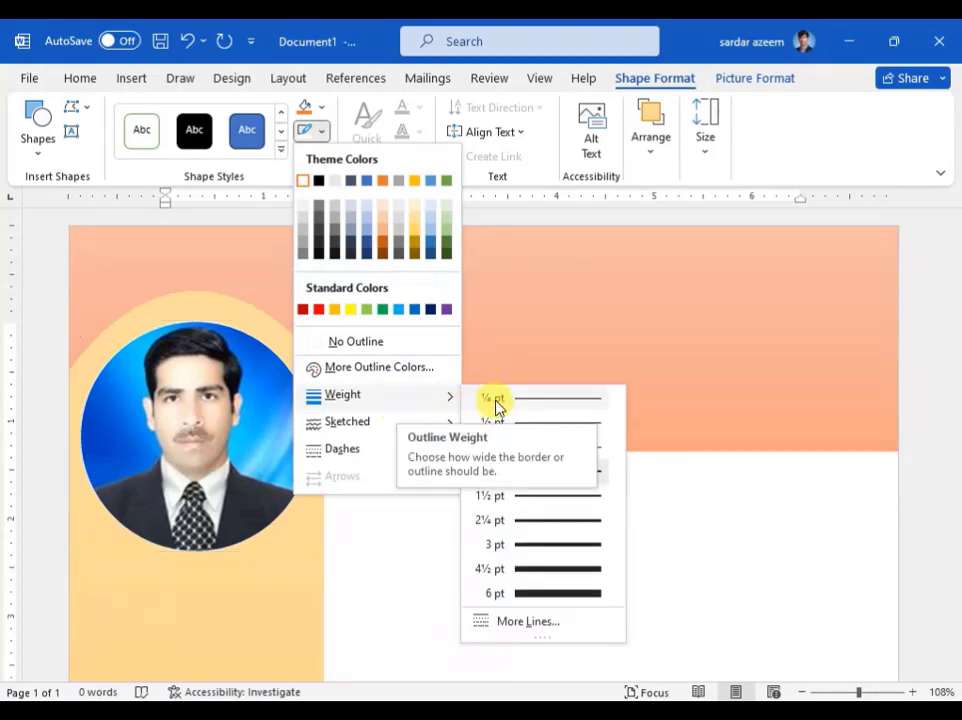
left_click(548, 597)
left_click(543, 590)
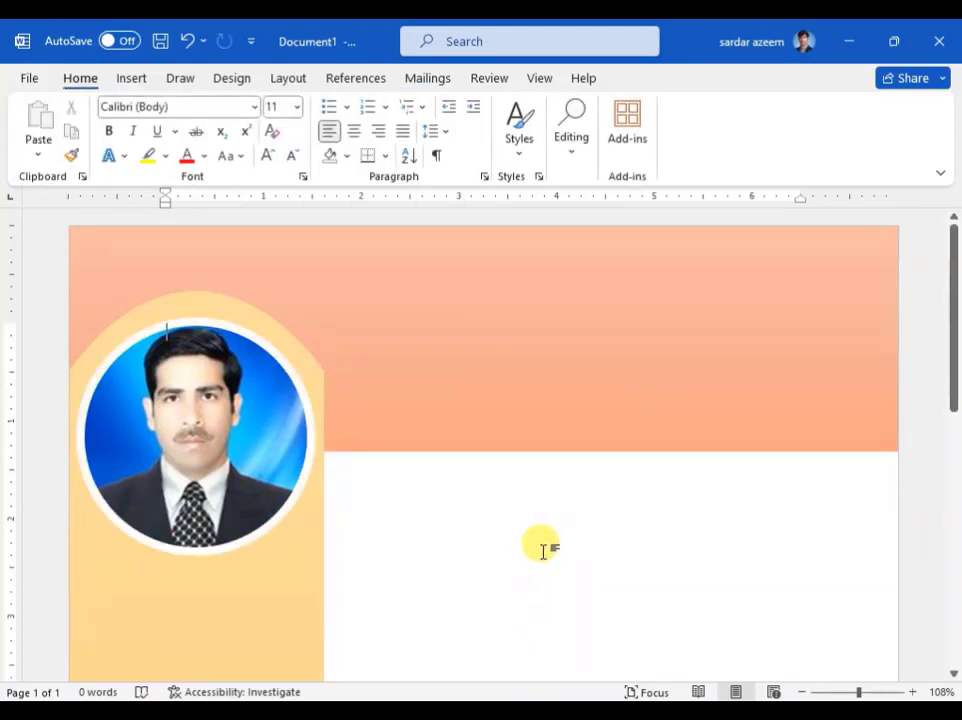
Step: Stretch the photo circle slightly taller from its top handle
left_click(206, 400)
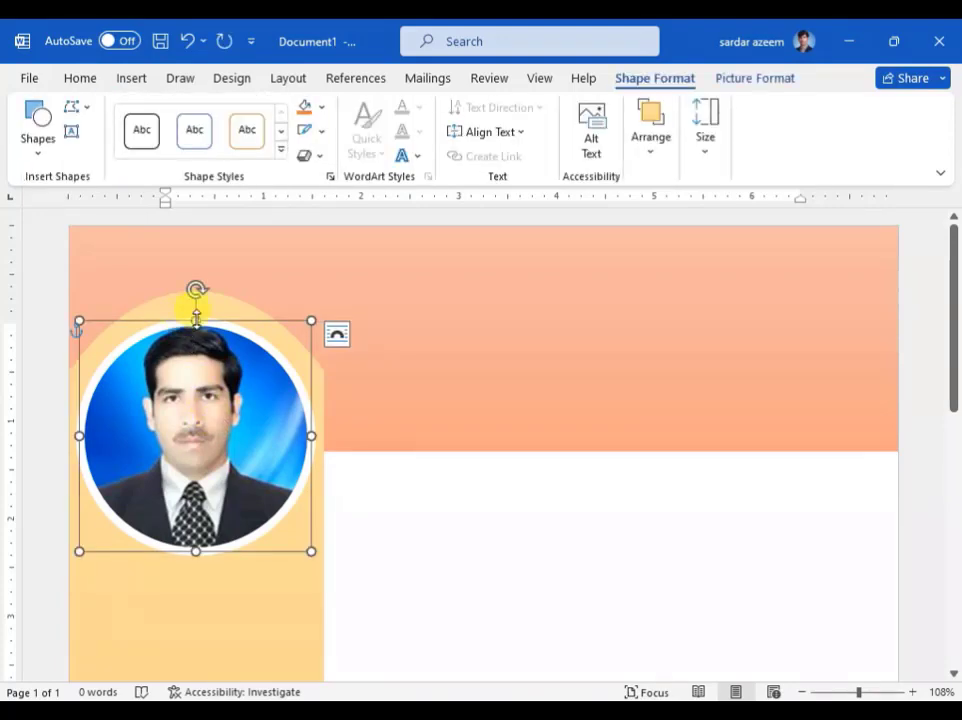
mouse_move(196, 316)
left_mouse_down()
mouse_move(193, 305)
mouse_move(197, 313)
left_mouse_up()
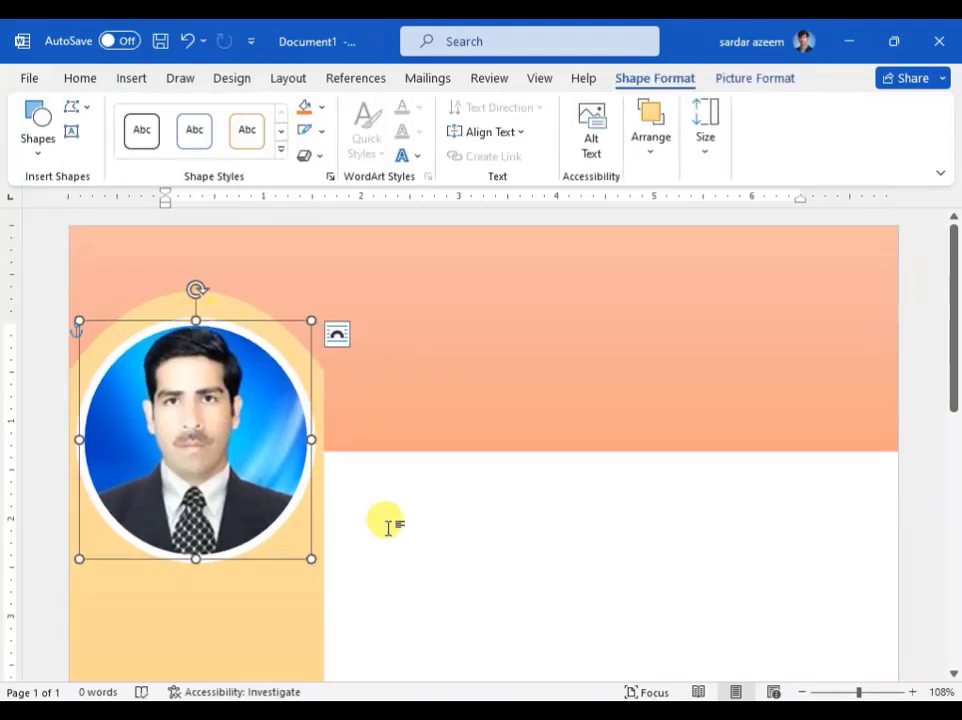
left_click(470, 540)
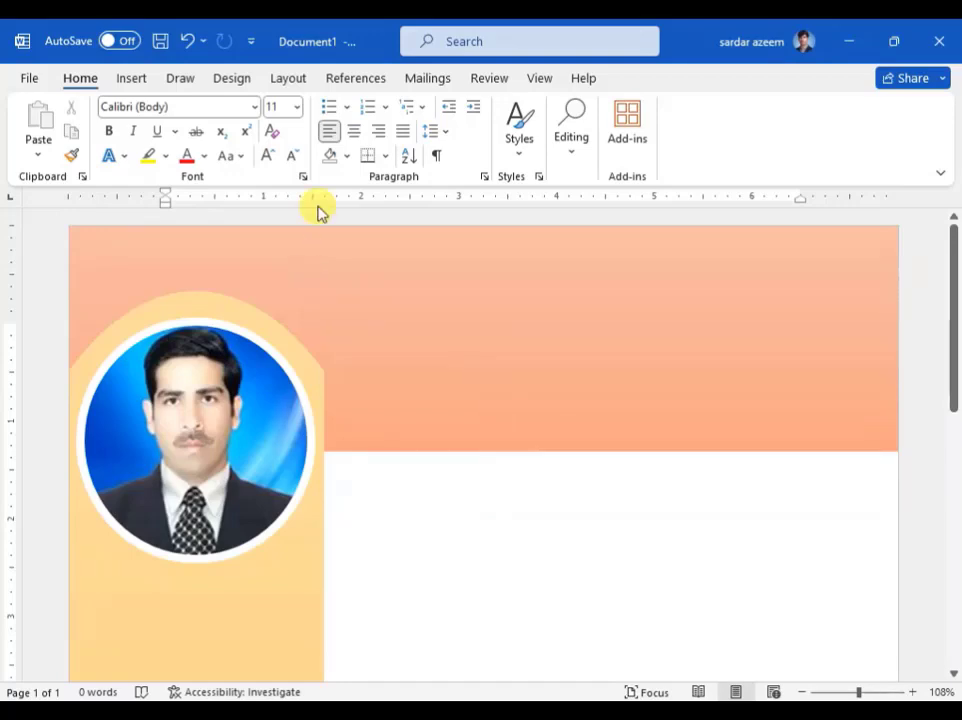
Step: Add the person's full name as Gradient Fill: Blue, Accent color 5; Reflection WordArt at the banner's top right
left_click(375, 257)
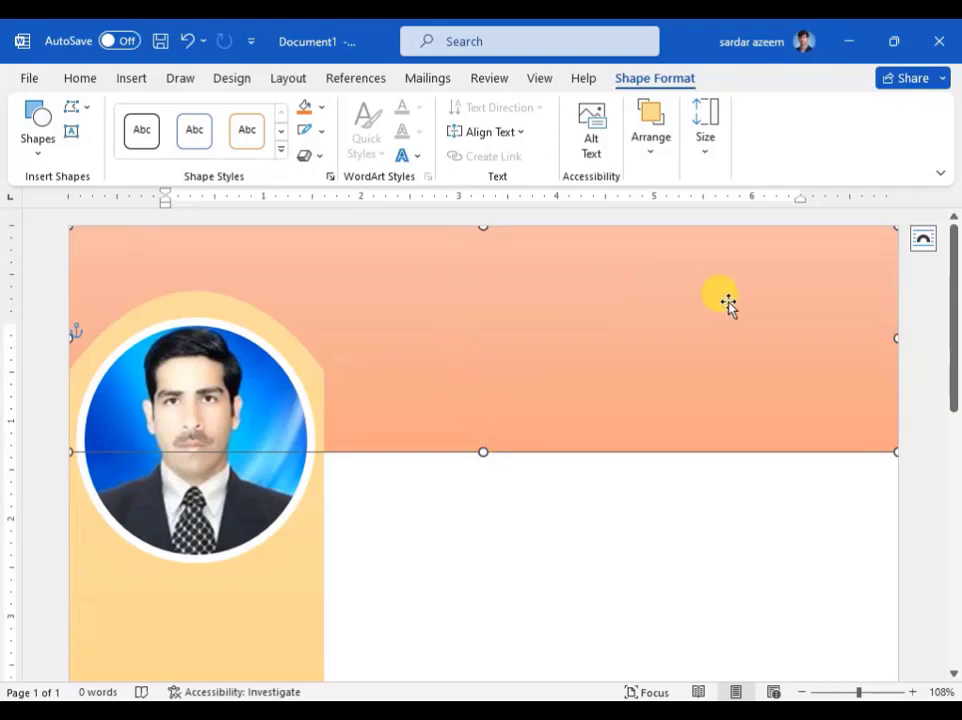
left_click(470, 515)
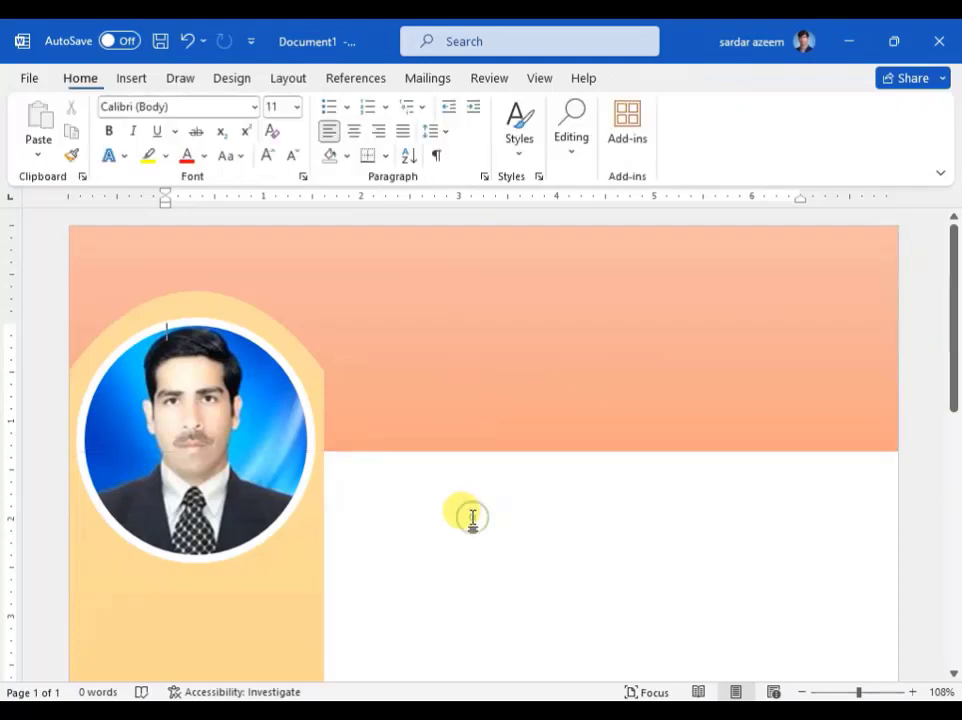
left_click(140, 80)
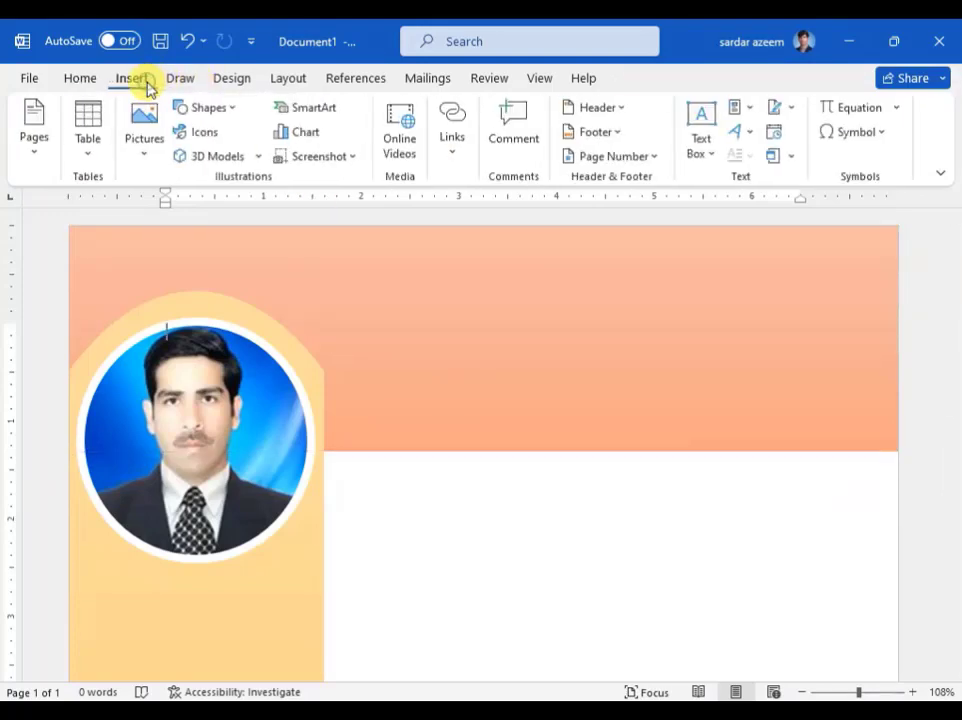
left_click(206, 108)
left_click(206, 110)
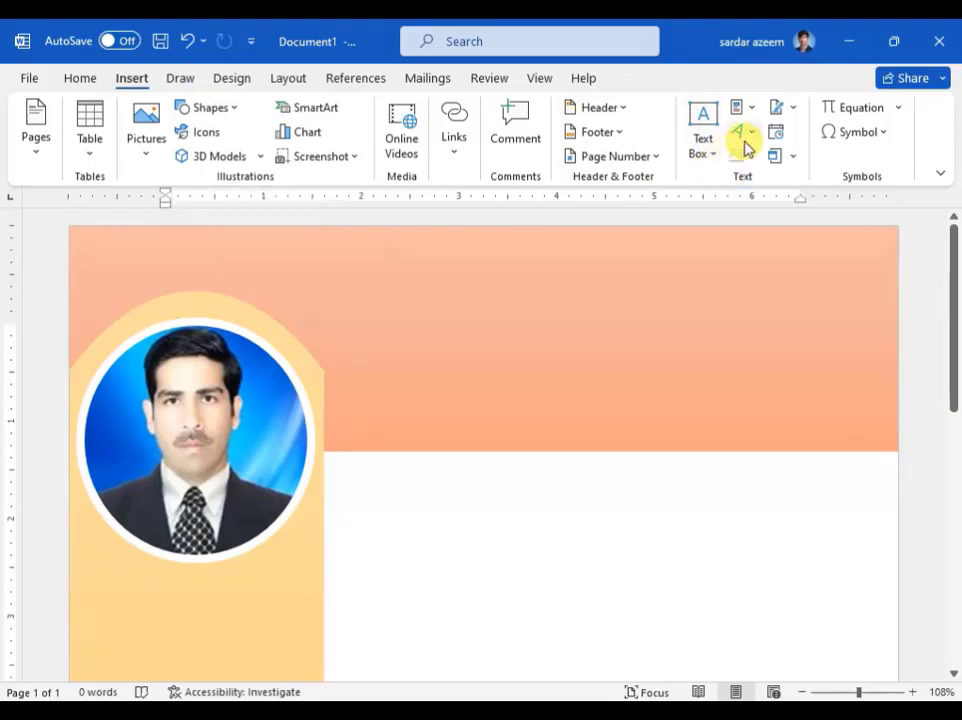
left_click(744, 135)
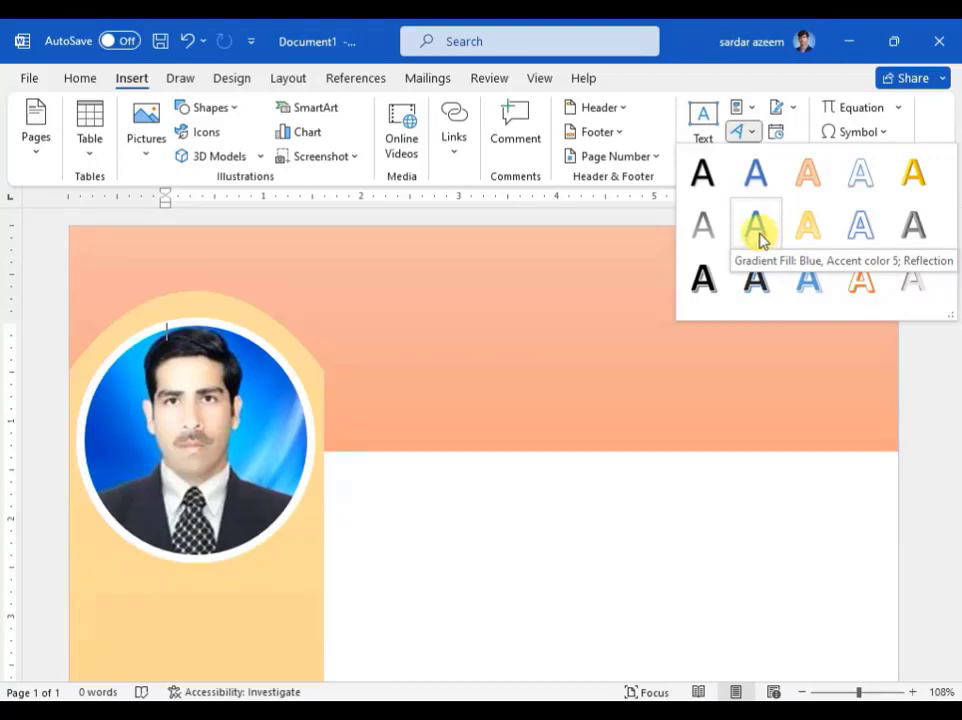
left_click(758, 232)
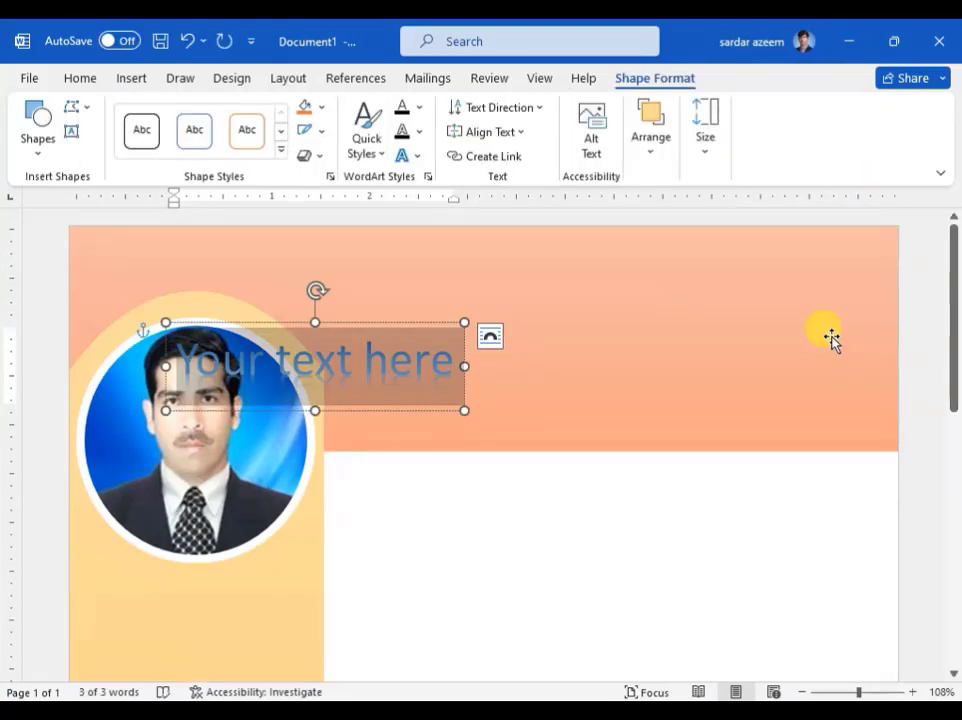
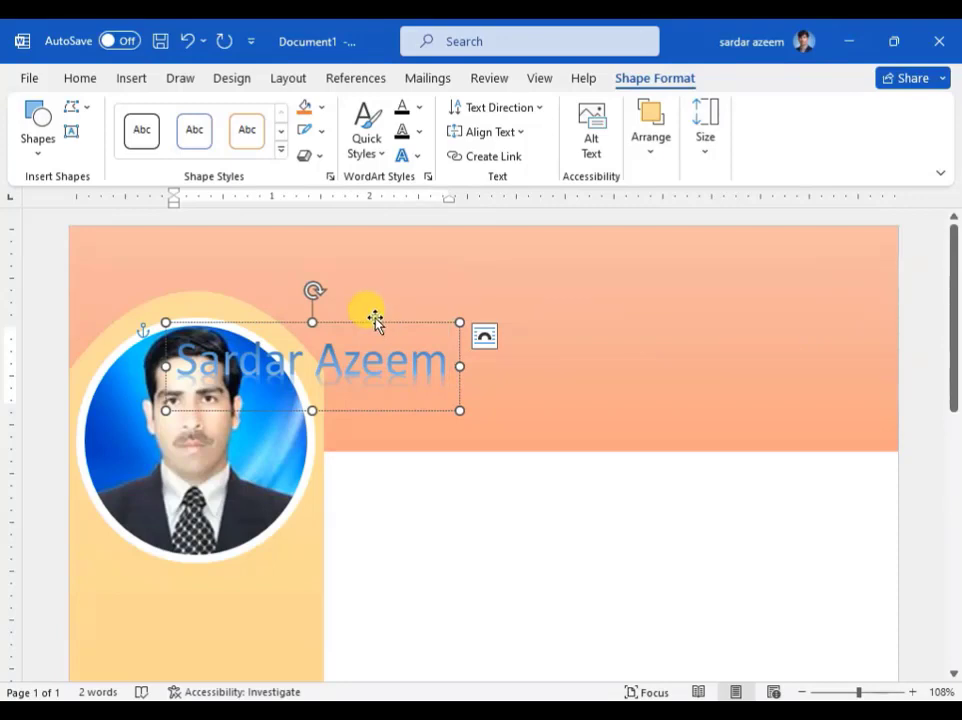
left_click_drag(376, 322, 804, 239)
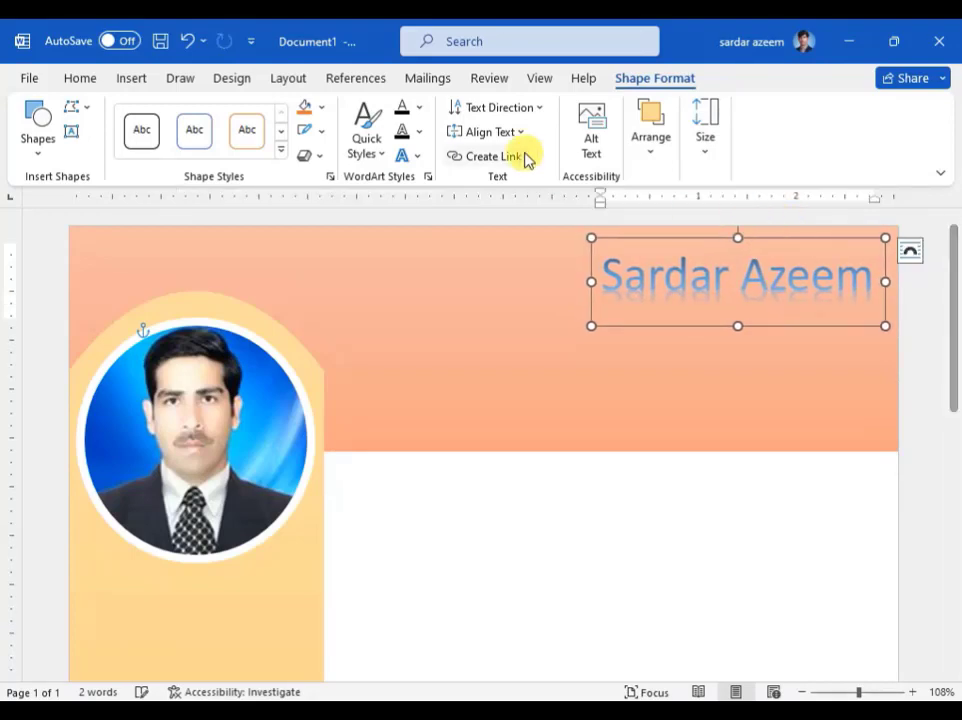
Step: Change the name heading's font to Coronet
double_click(620, 277)
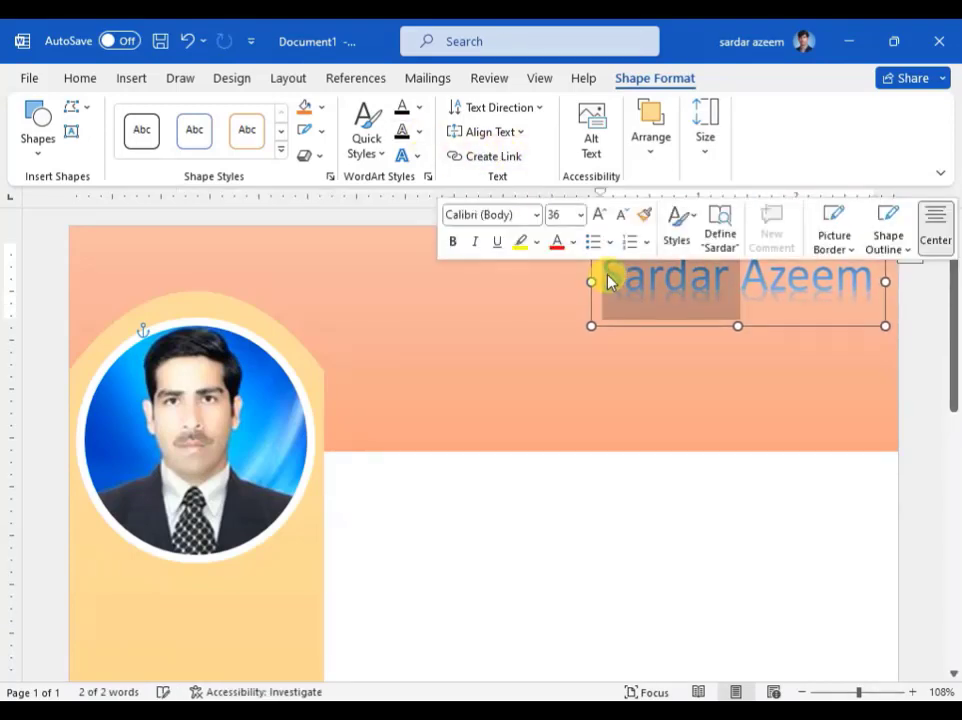
left_click(612, 275)
left_click_drag(604, 277, 842, 273)
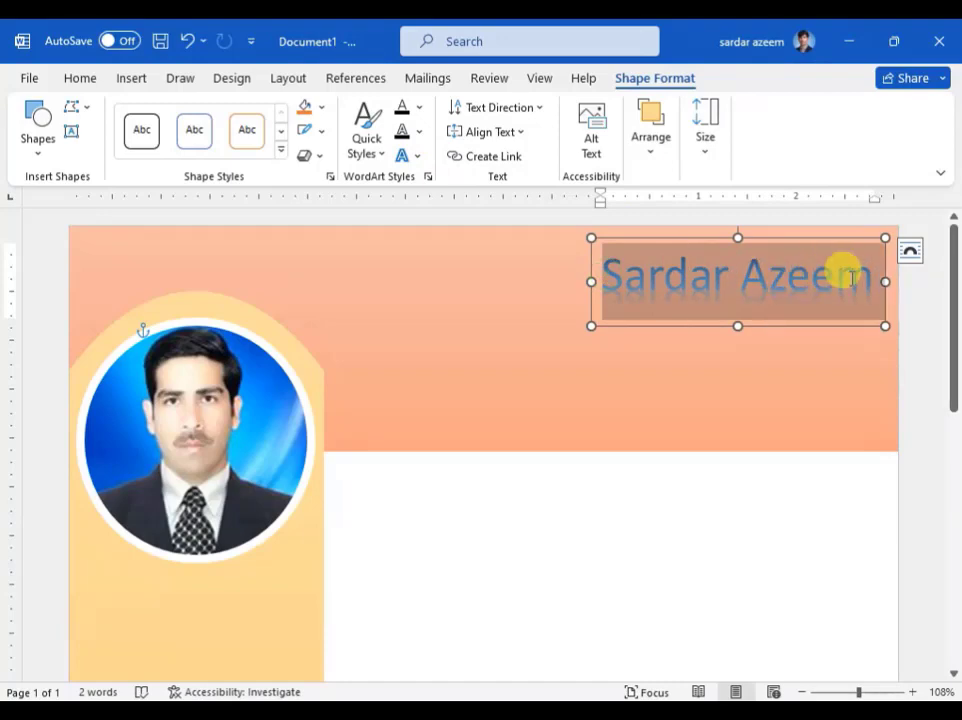
left_click(88, 80)
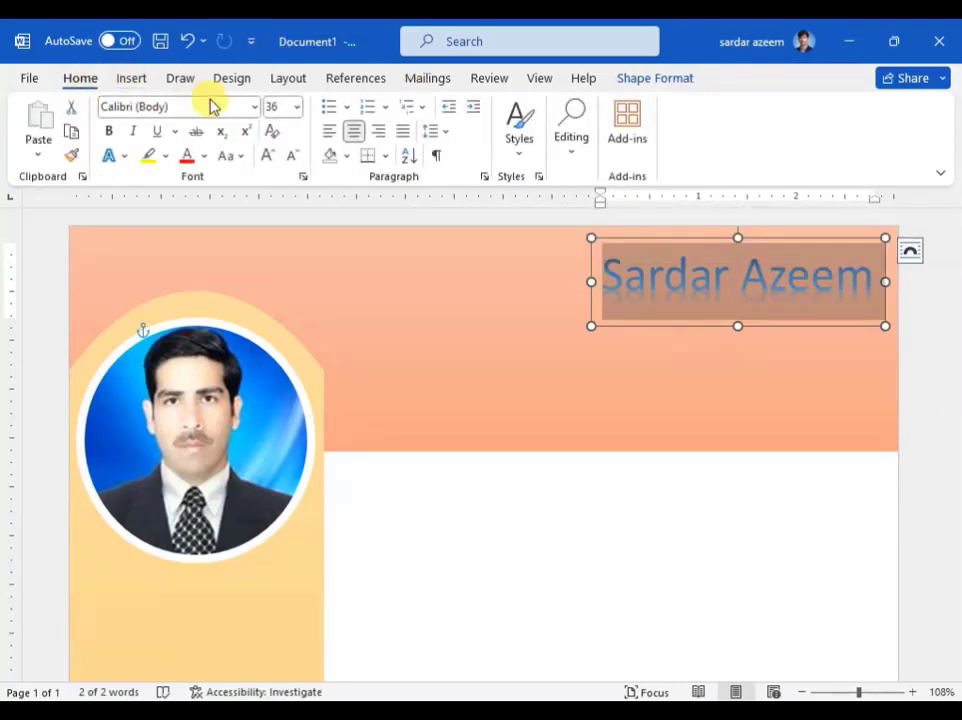
left_click(253, 108)
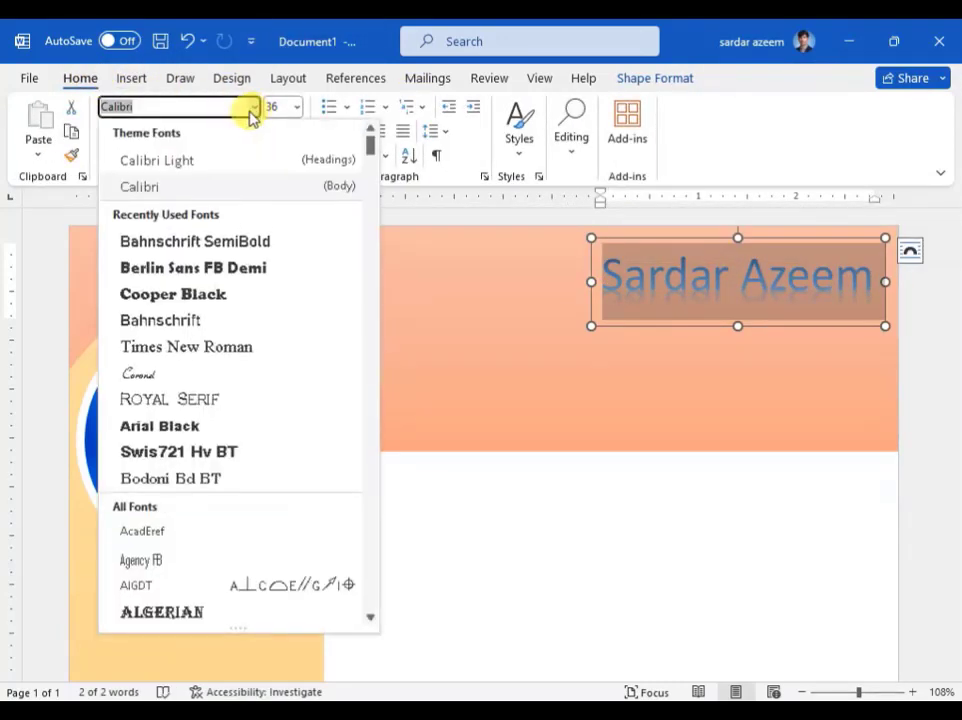
type("Coro")
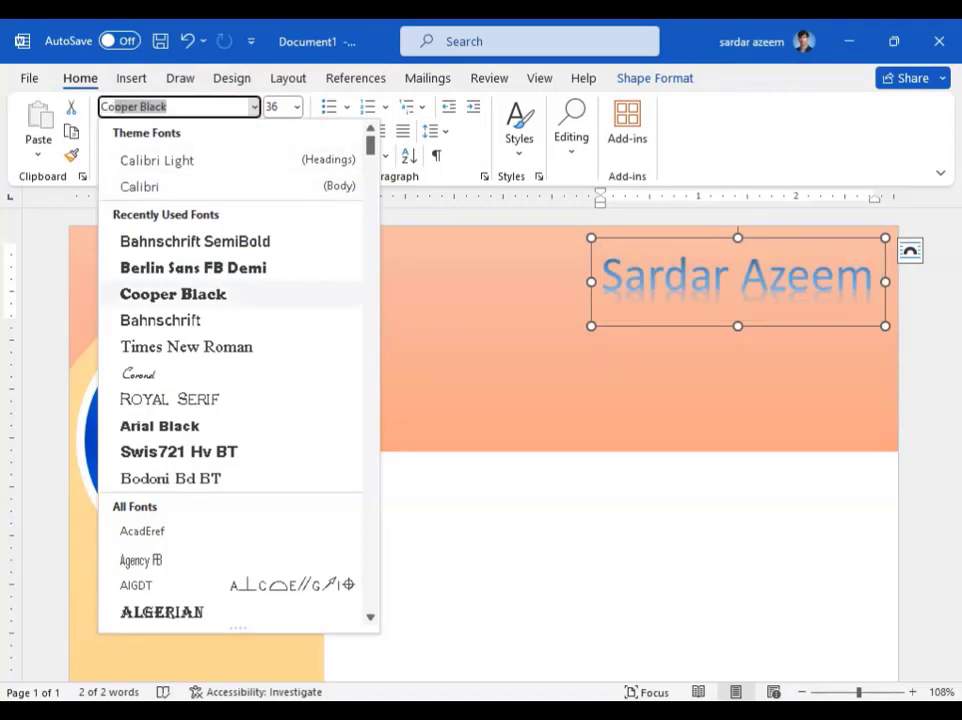
type("n")
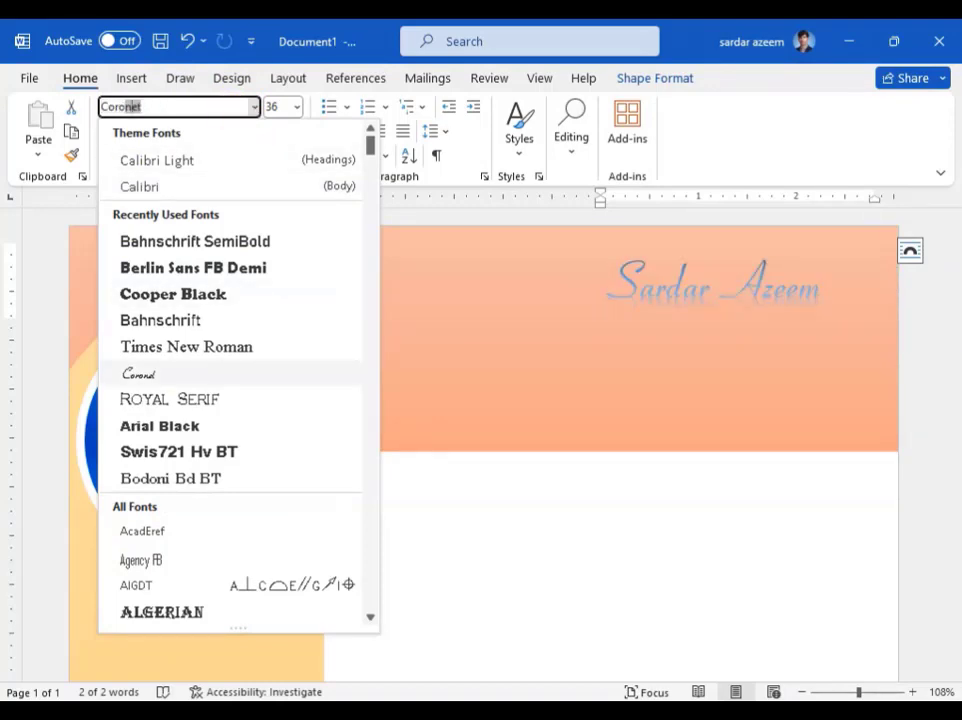
type("oe")
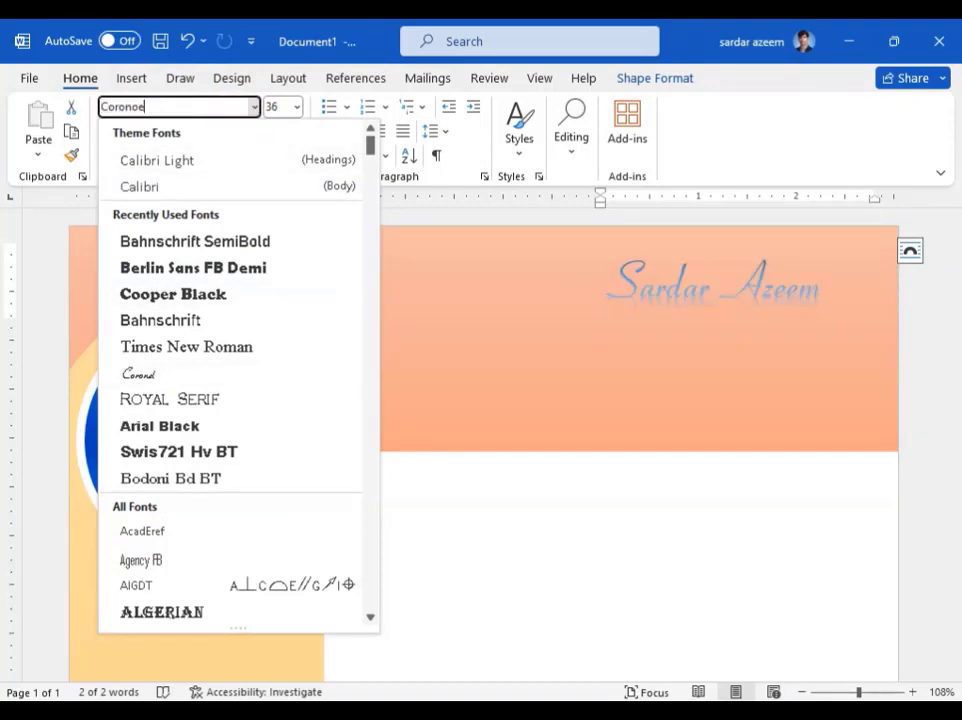
left_click(148, 378)
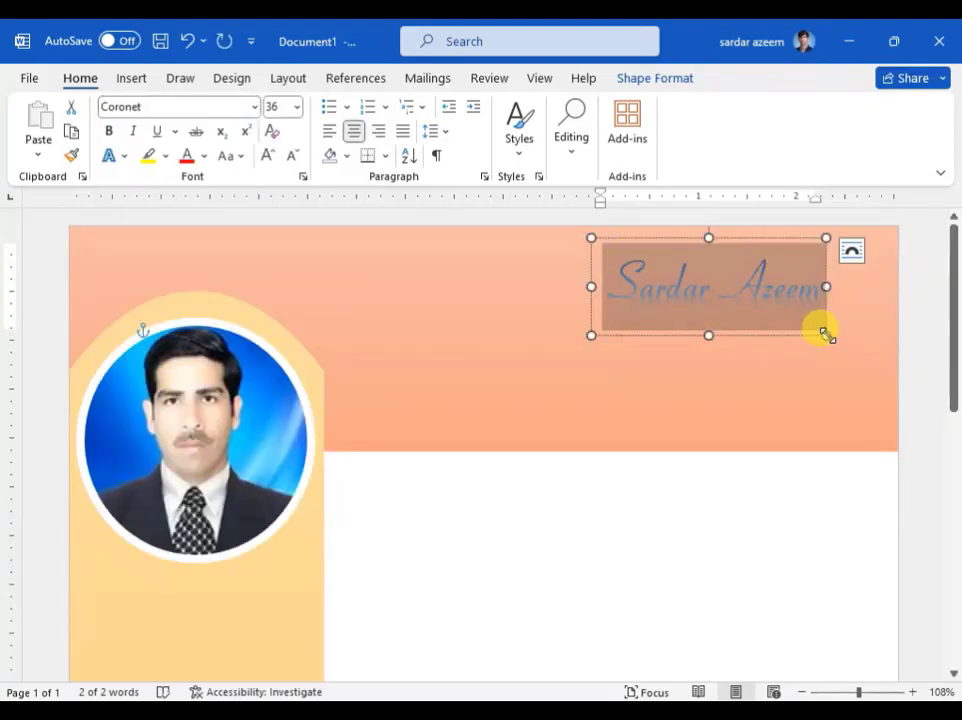
Step: Resize the name's text box to fit and colour the name Dark Blue
left_click_drag(824, 333, 896, 367)
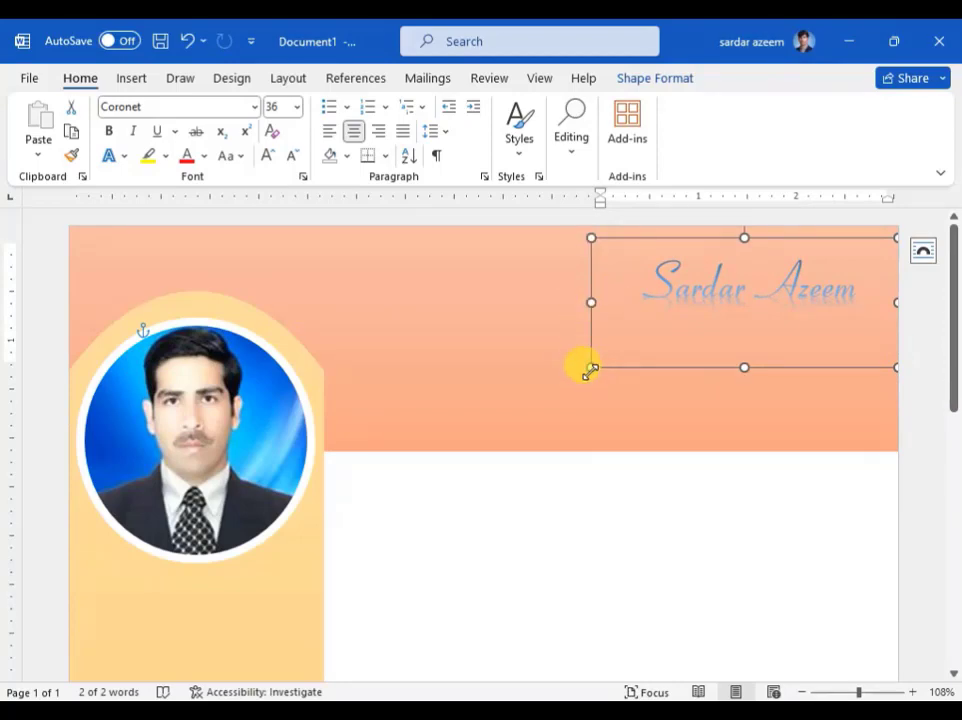
left_click_drag(592, 366, 606, 334)
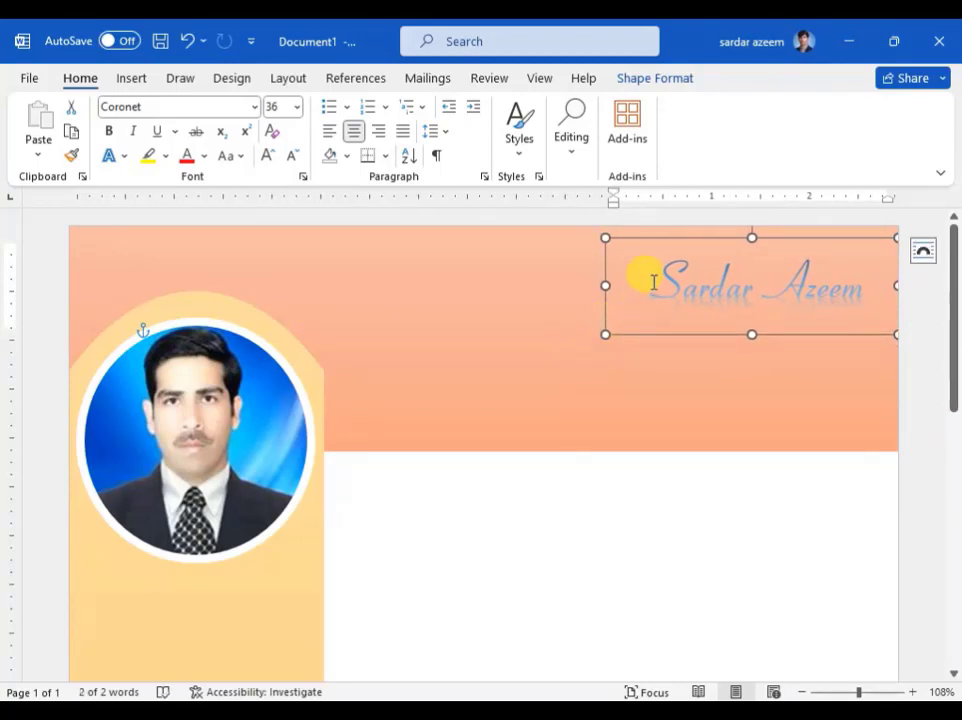
left_click_drag(605, 237, 587, 228)
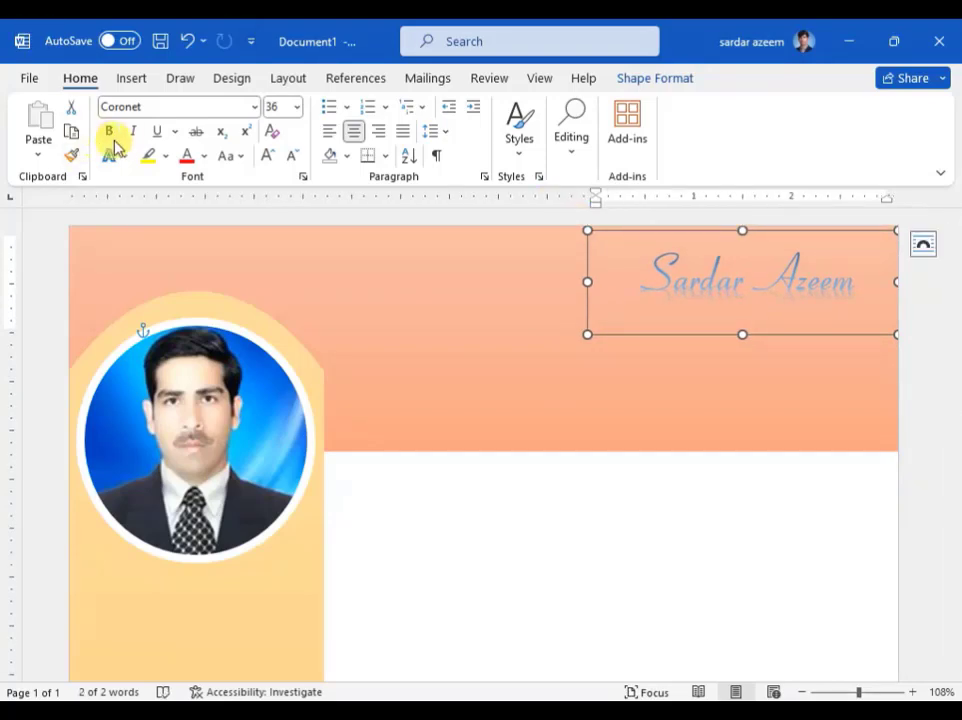
left_click(204, 157)
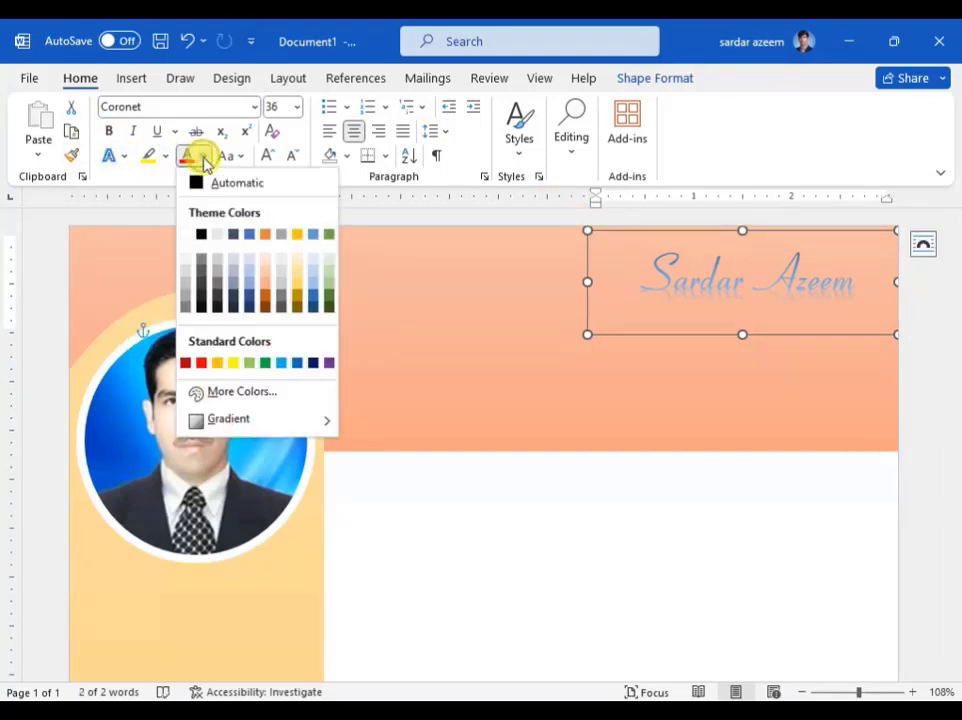
left_click(313, 368)
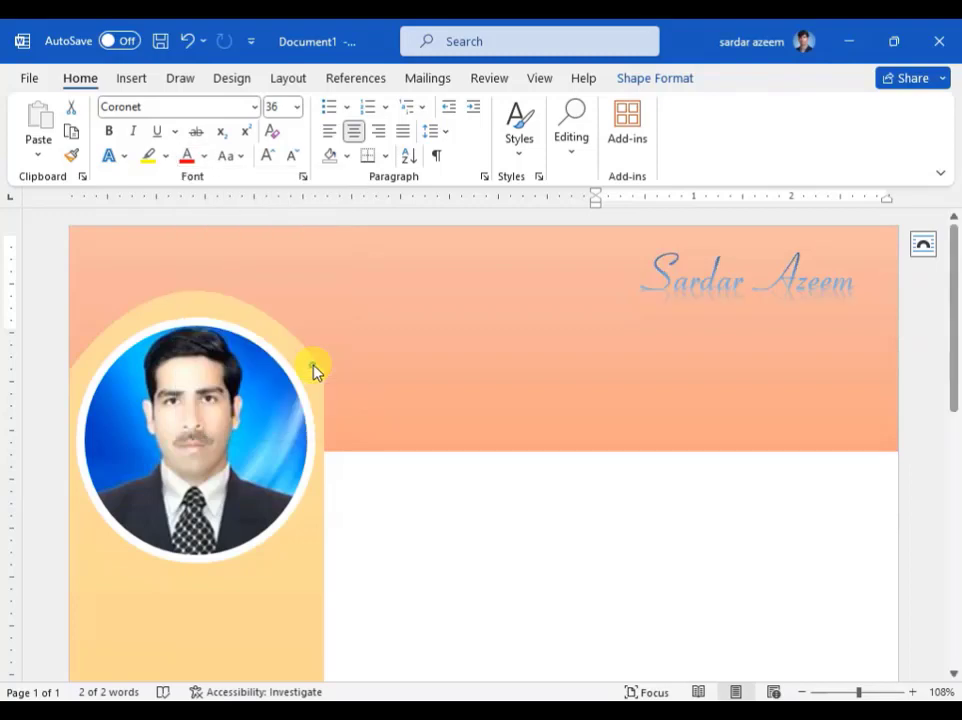
left_click(628, 80)
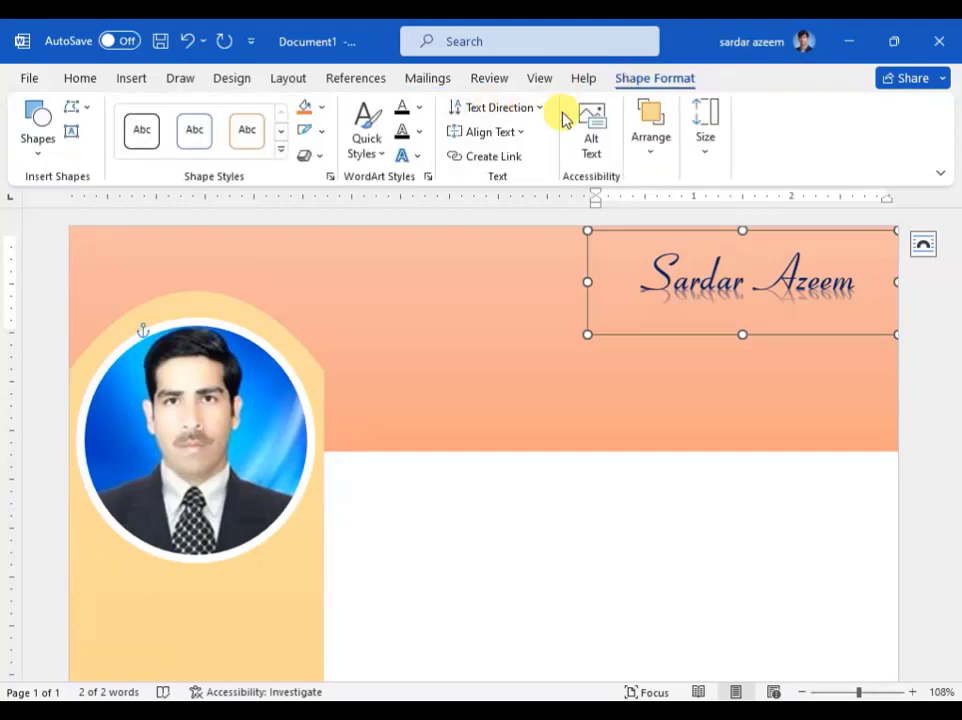
Step: Add a black shadowed WordArt box below the name and select its placeholder text
left_click(128, 80)
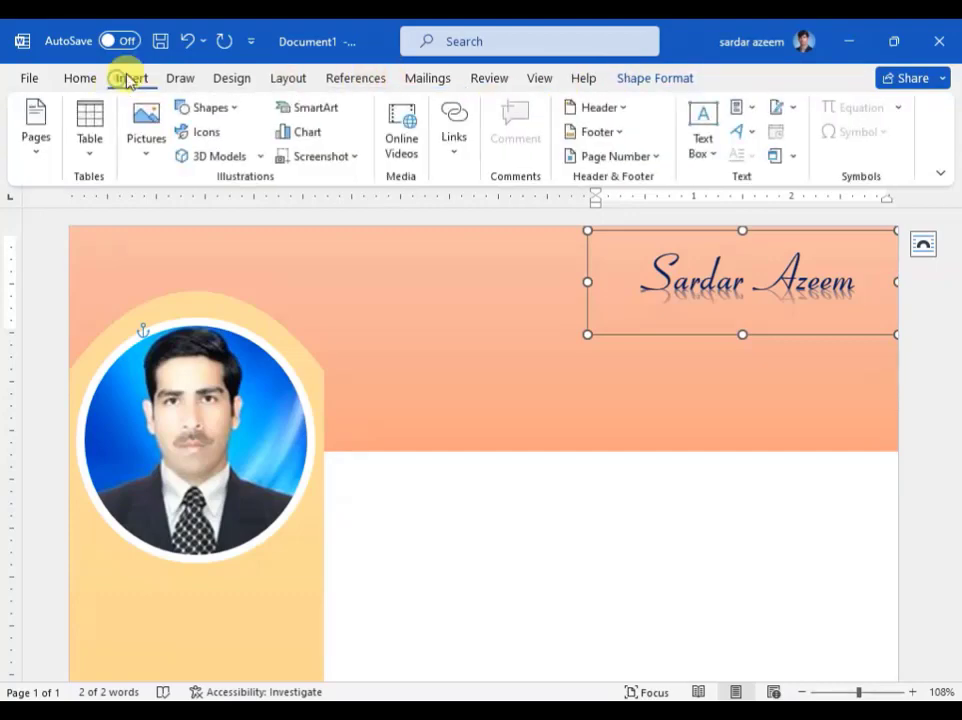
left_click(745, 132)
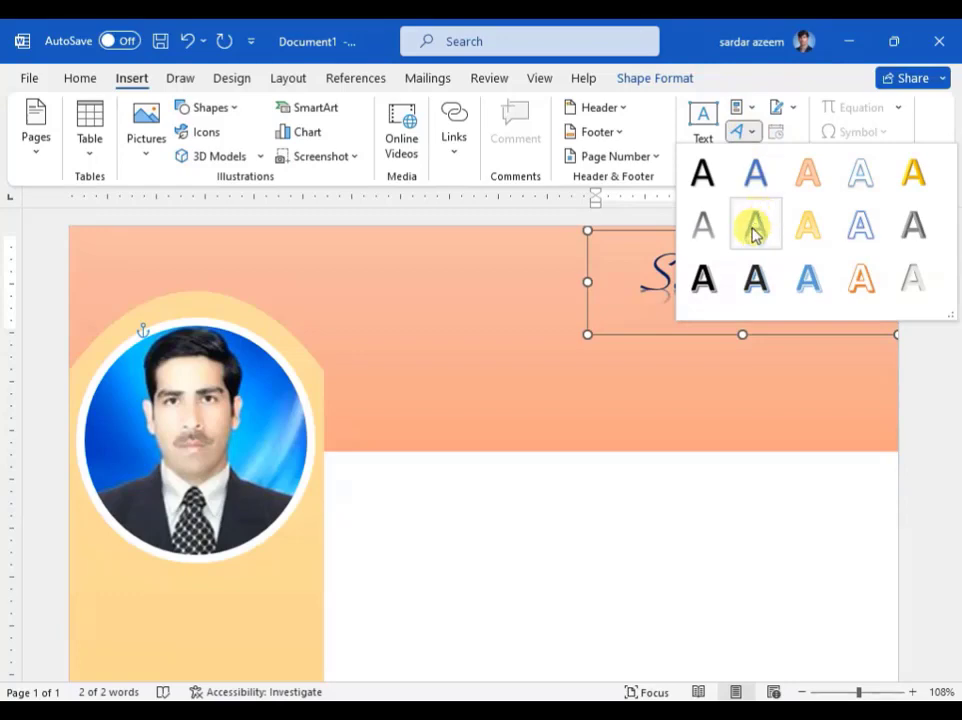
left_click(712, 177)
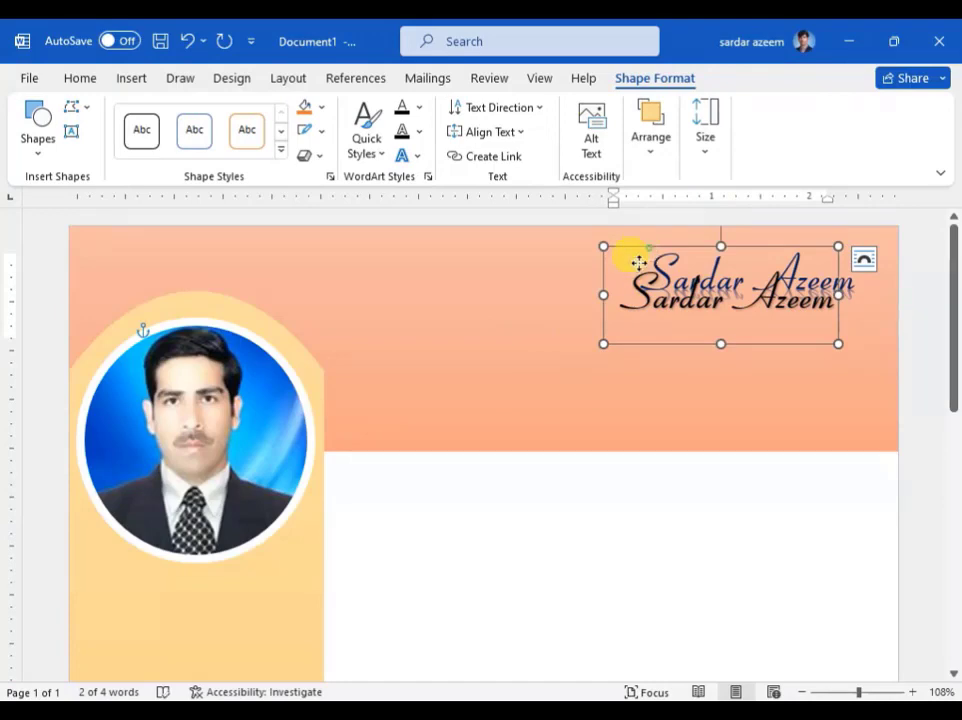
left_click_drag(638, 263, 578, 315)
double_click(567, 350)
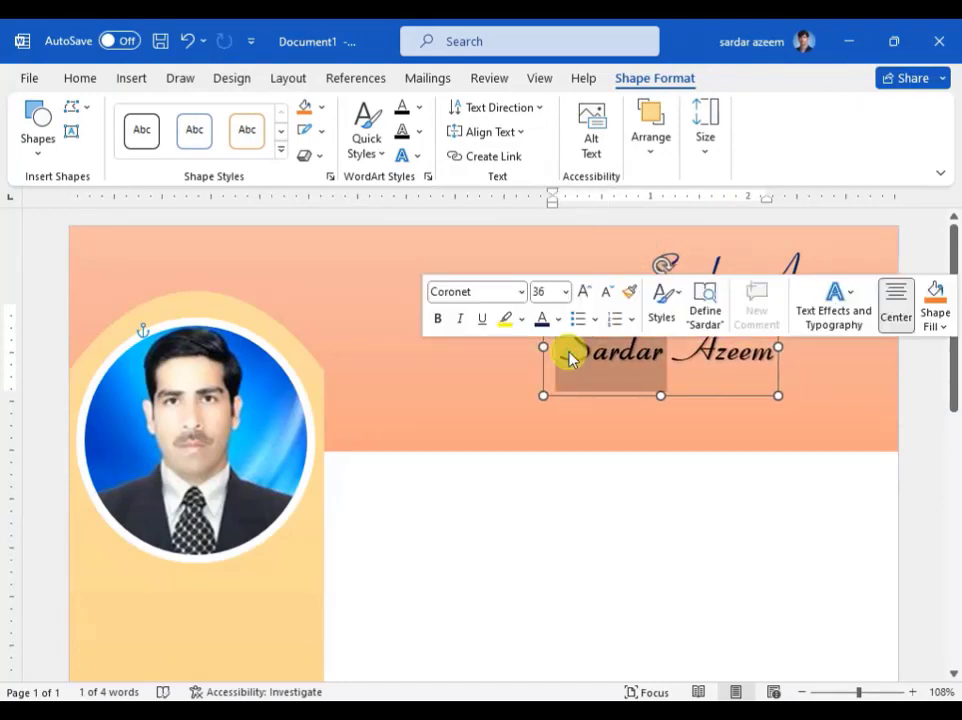
left_click(596, 355)
triple_click(596, 355)
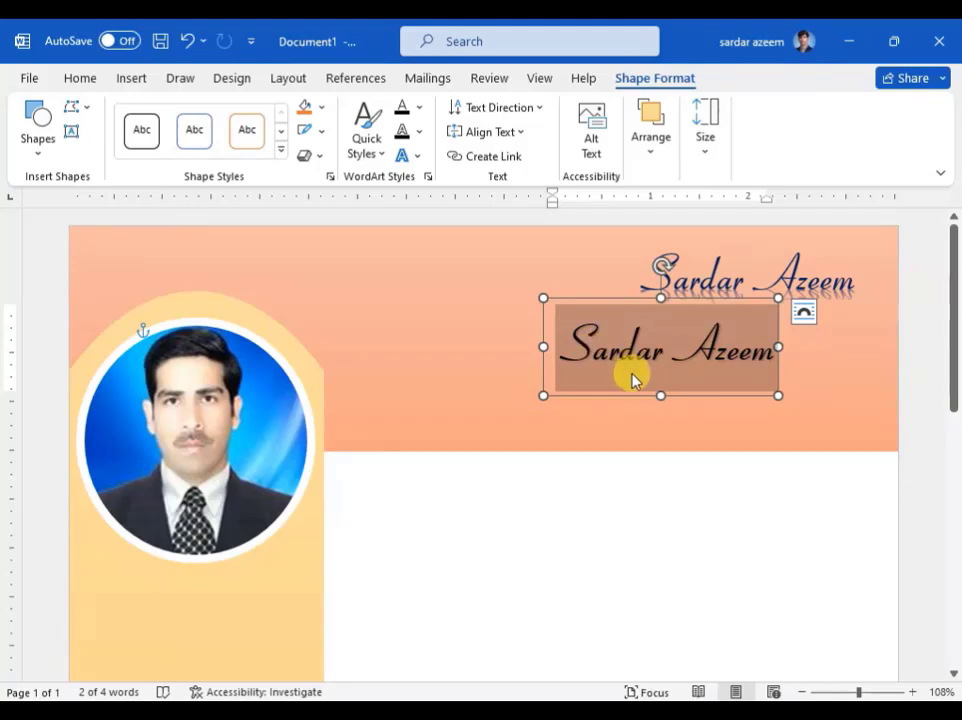
Step: Type the job titles 'Full Stack Website Developer, Graphic Designer, And Computer Network Engine' and select them
type("Full")
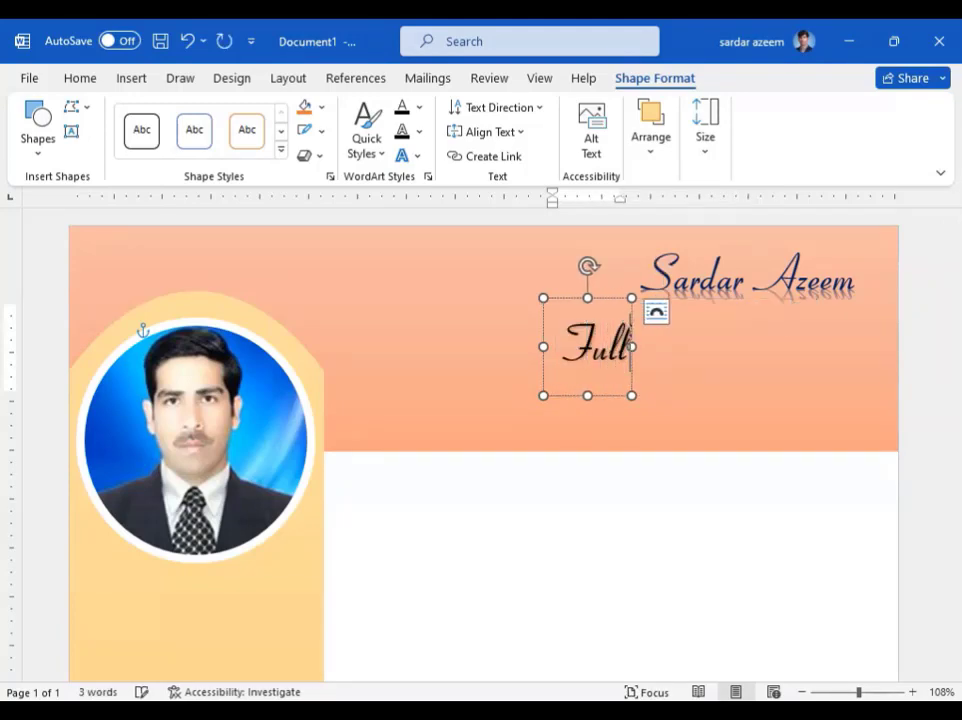
type(" Stack")
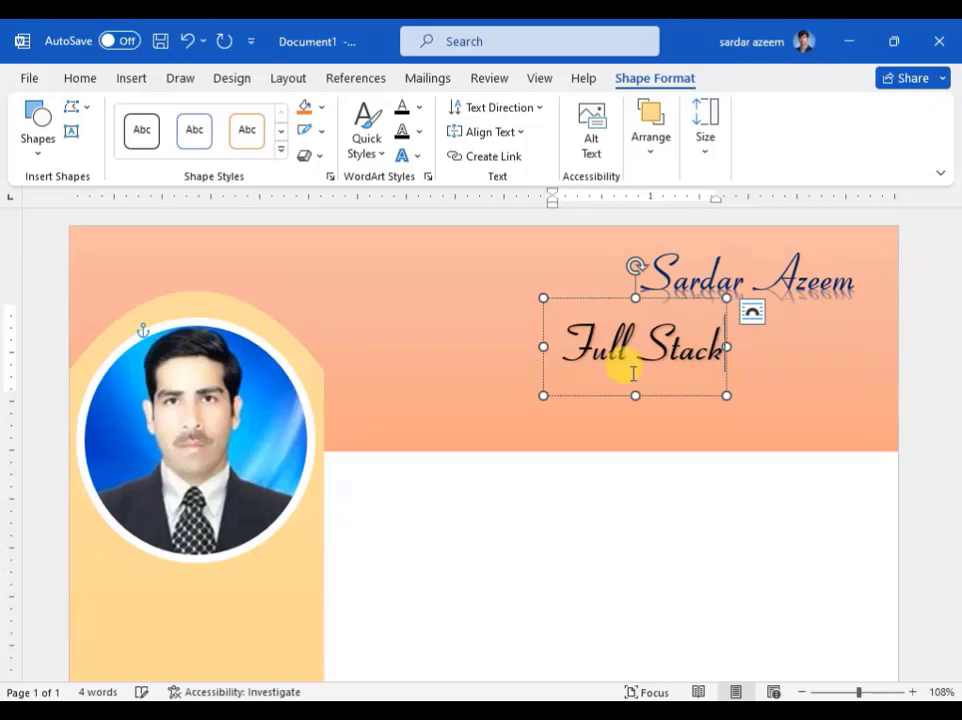
type(" Website")
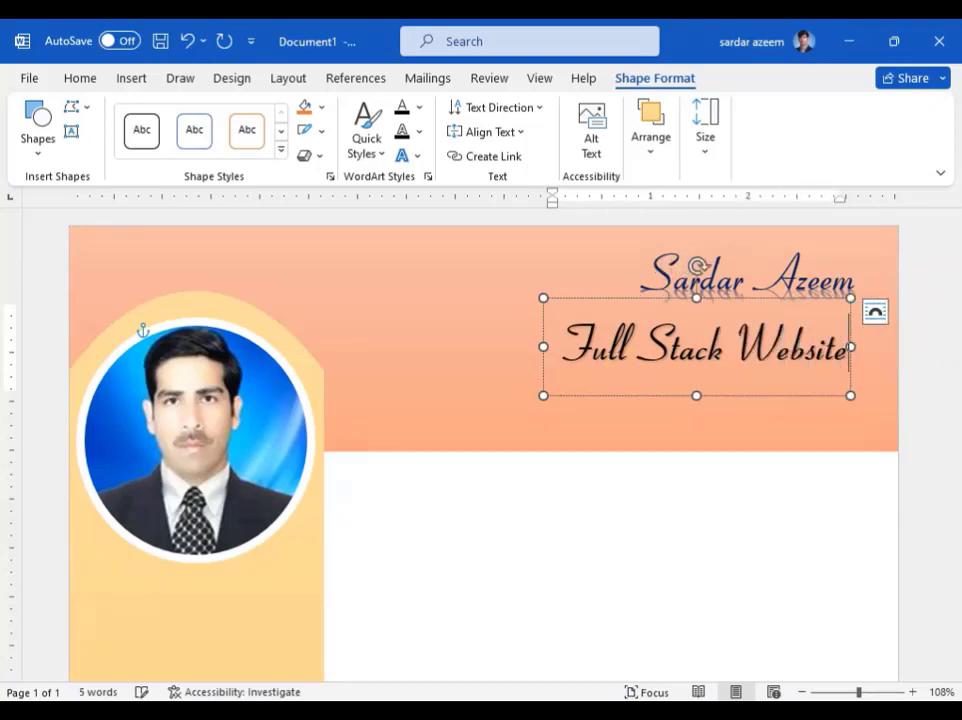
type(" Develop")
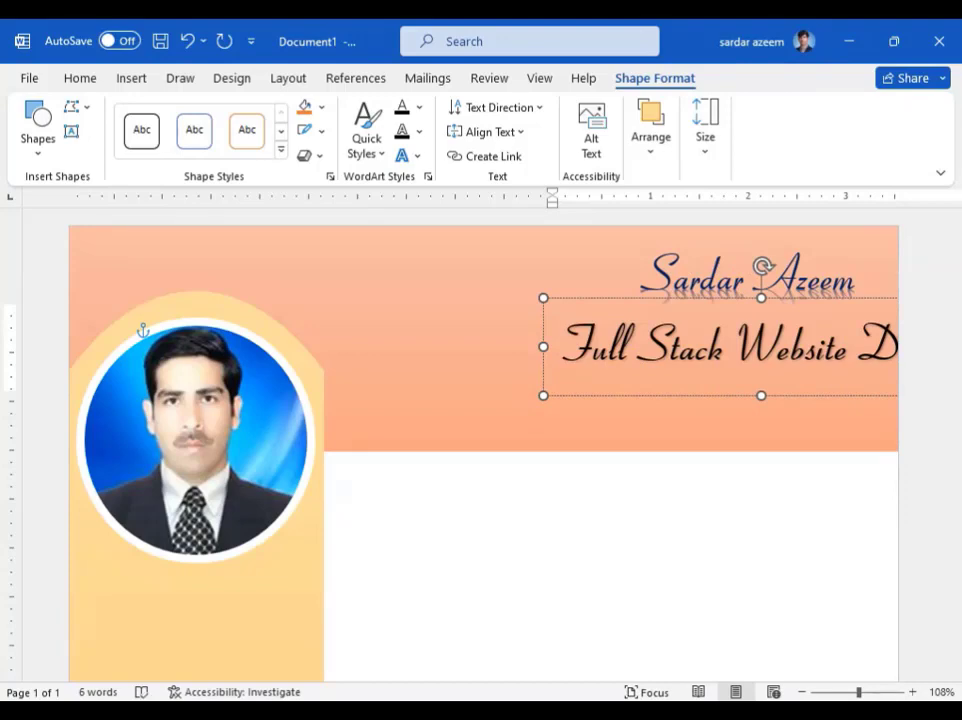
left_click_drag(593, 296, 420, 292)
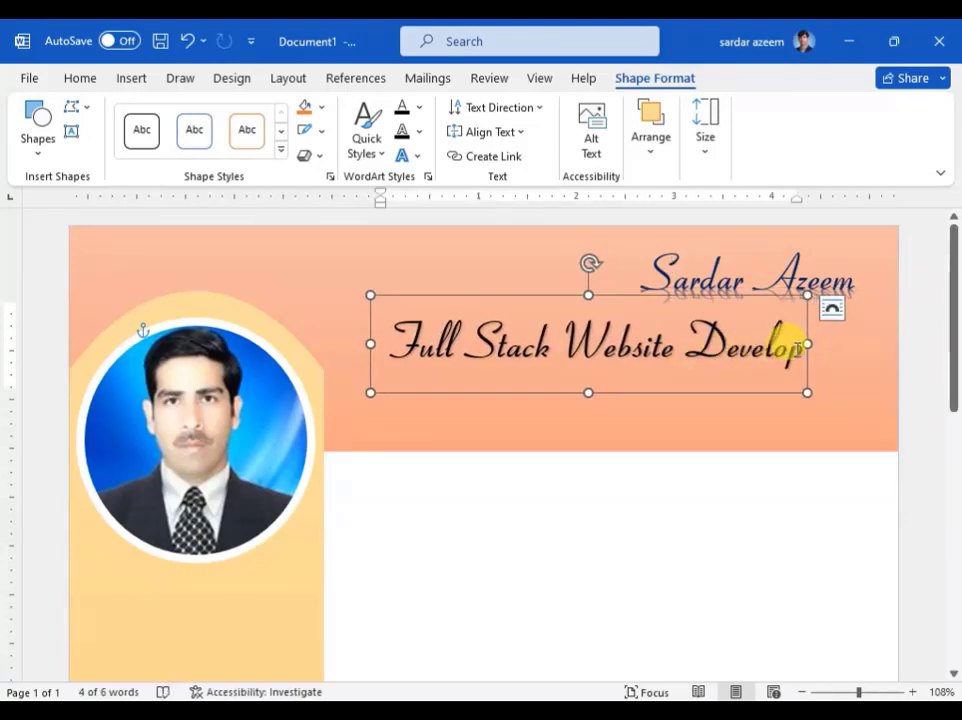
left_click(797, 345)
type("er")
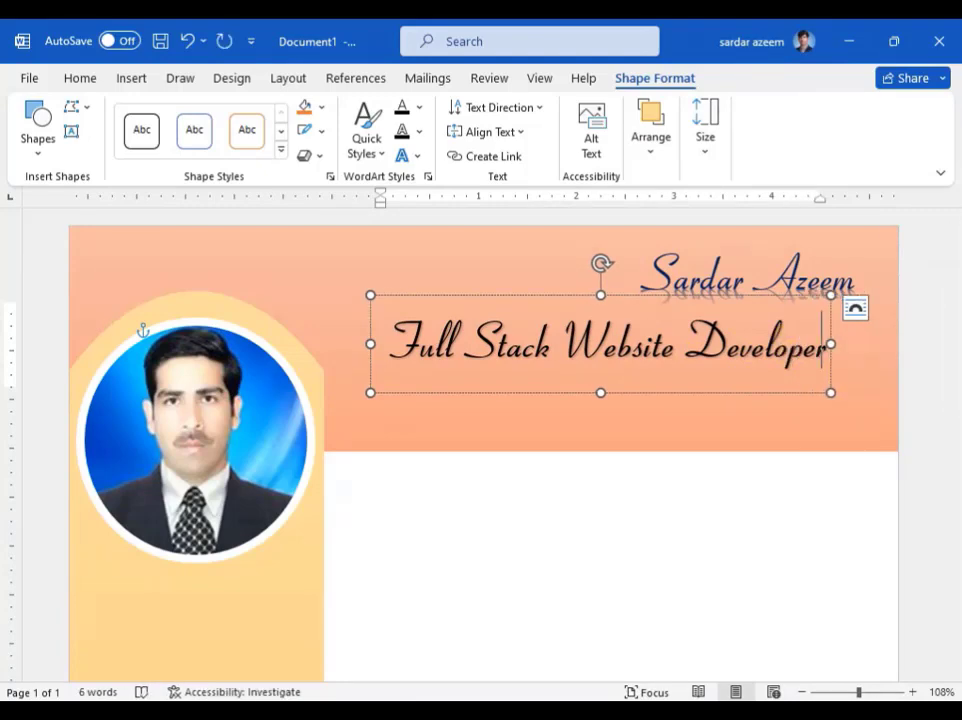
type(",")
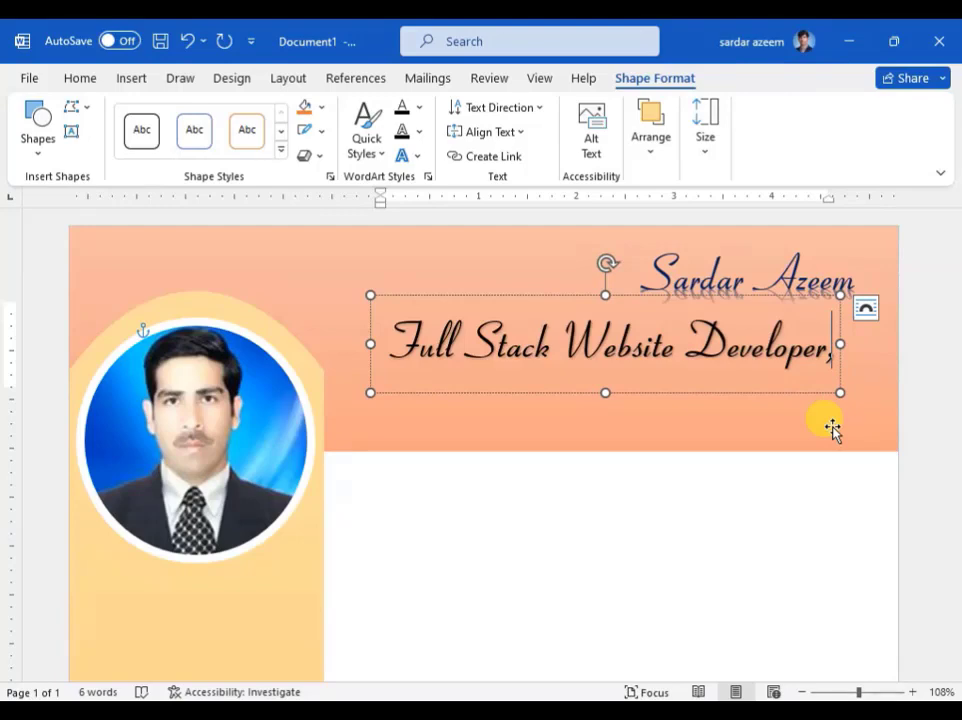
type("Grap")
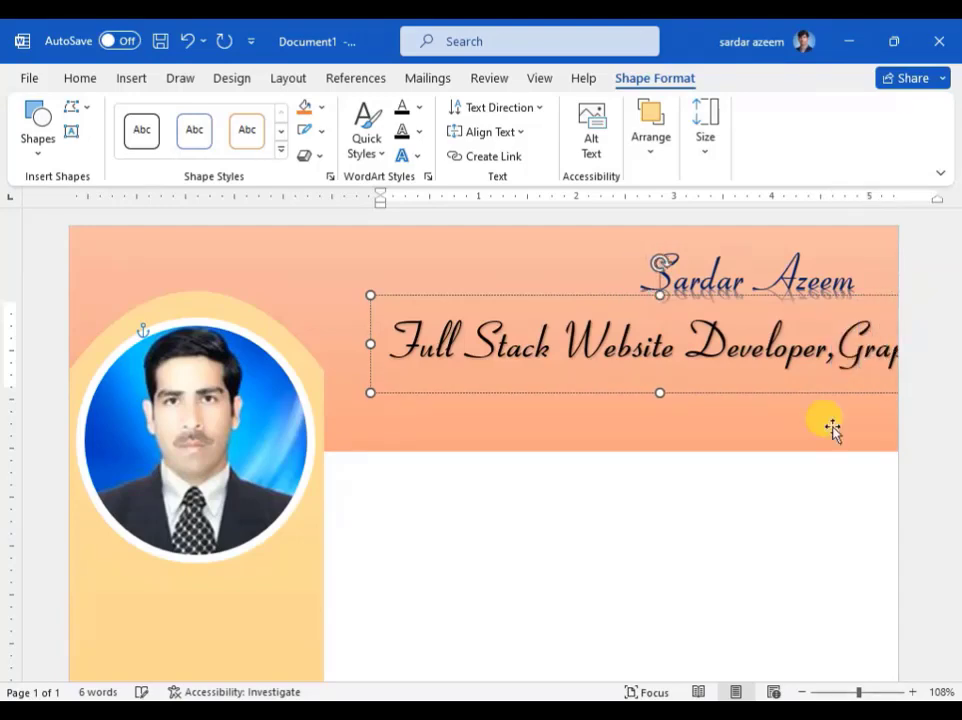
type("hic")
key("Return")
type("Designer")
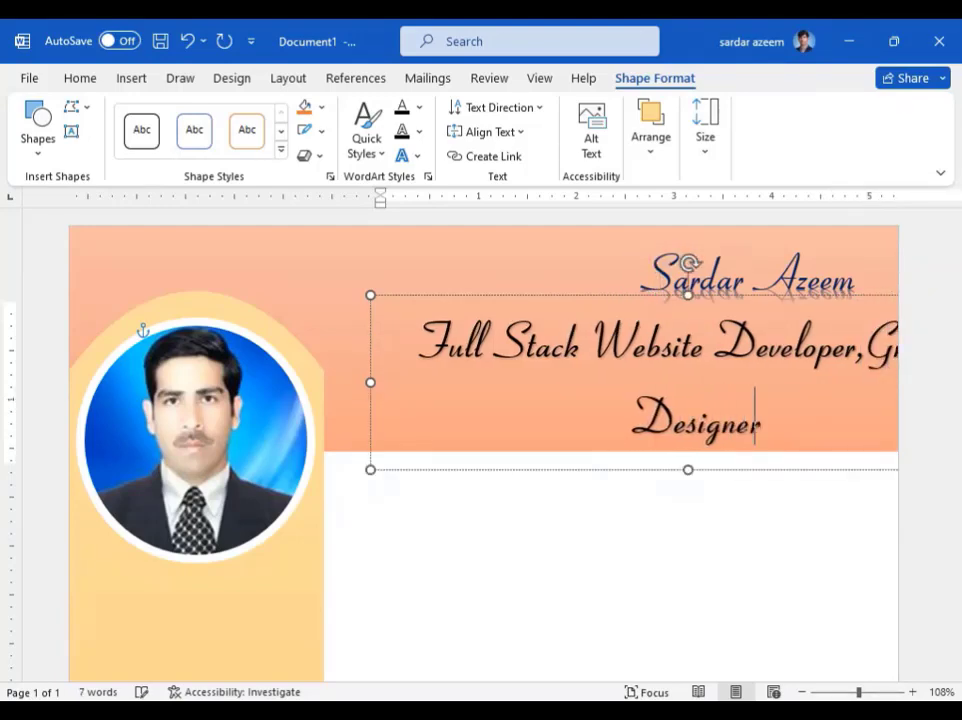
type(",And")
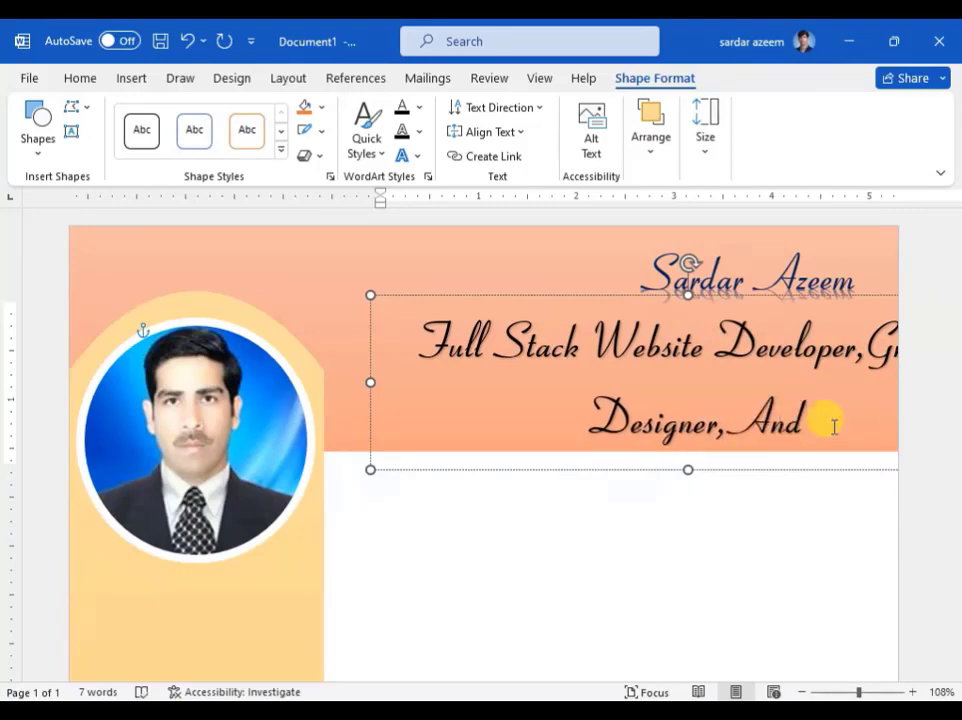
type(" Computer")
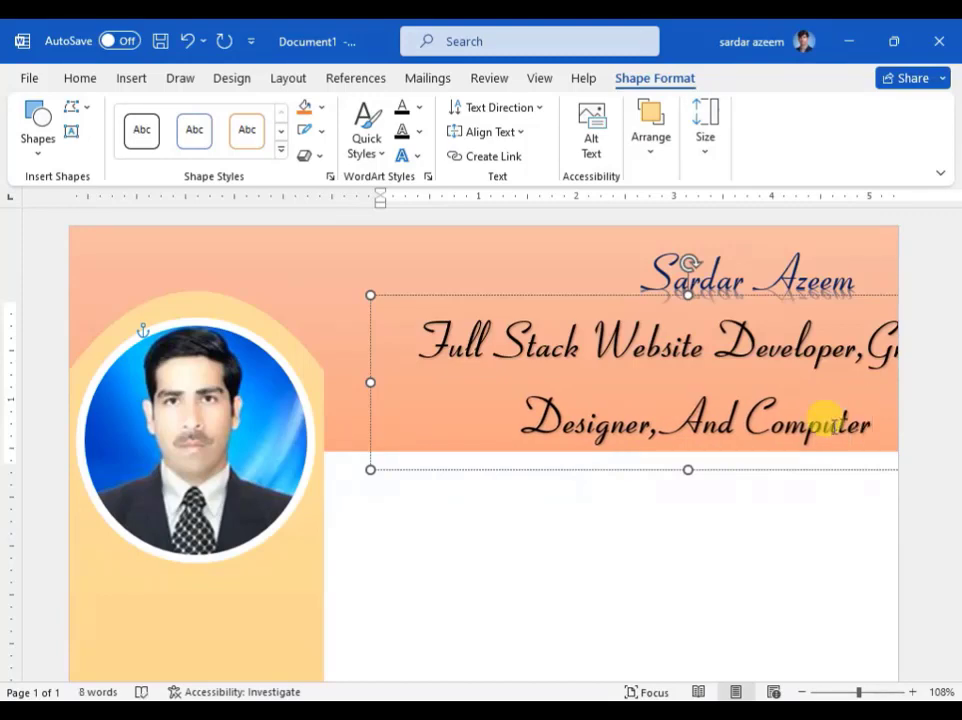
type(" Netw")
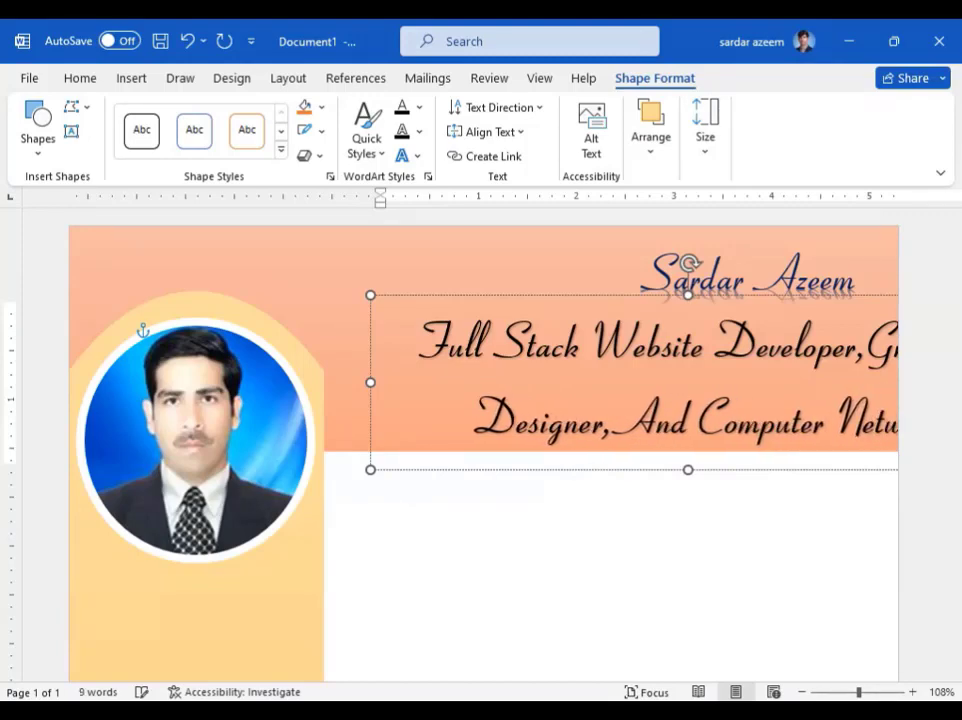
type("ork")
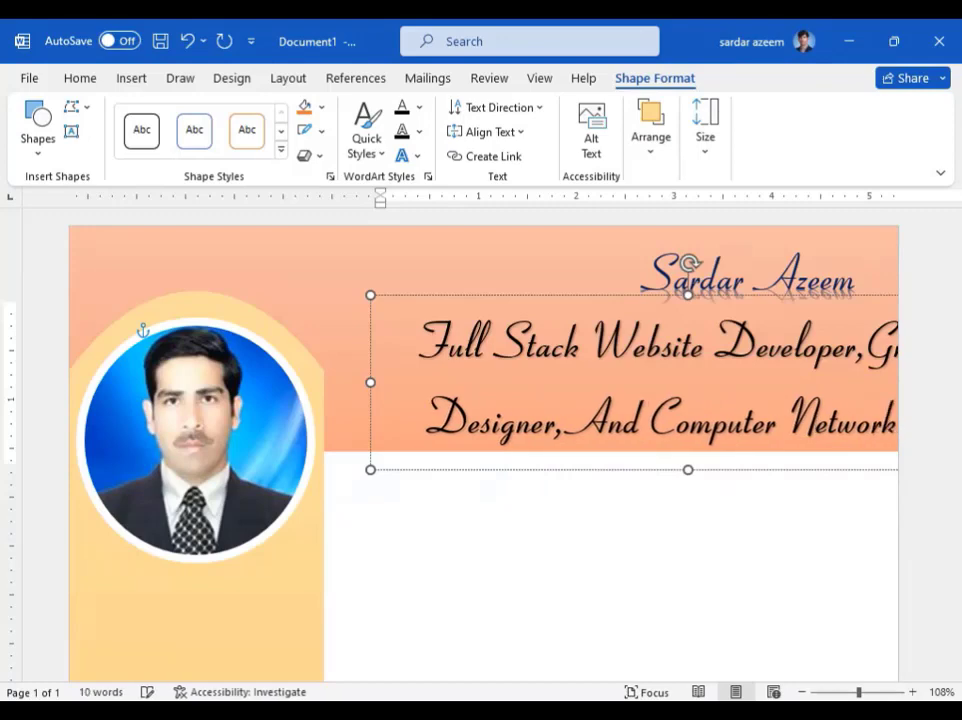
type(" Engine")
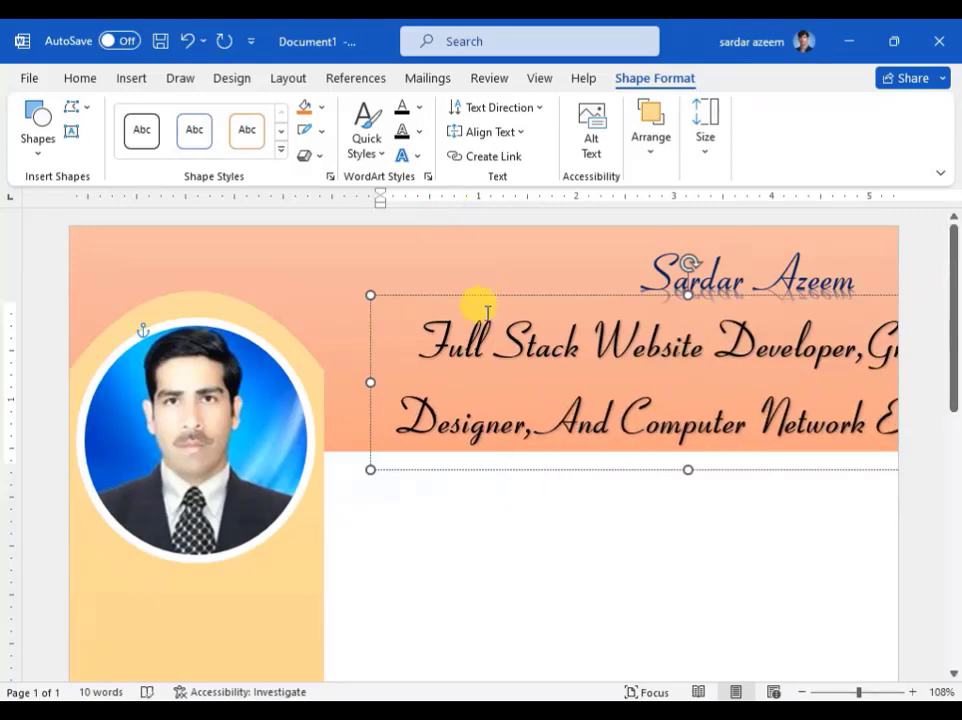
left_click_drag(432, 335, 936, 423)
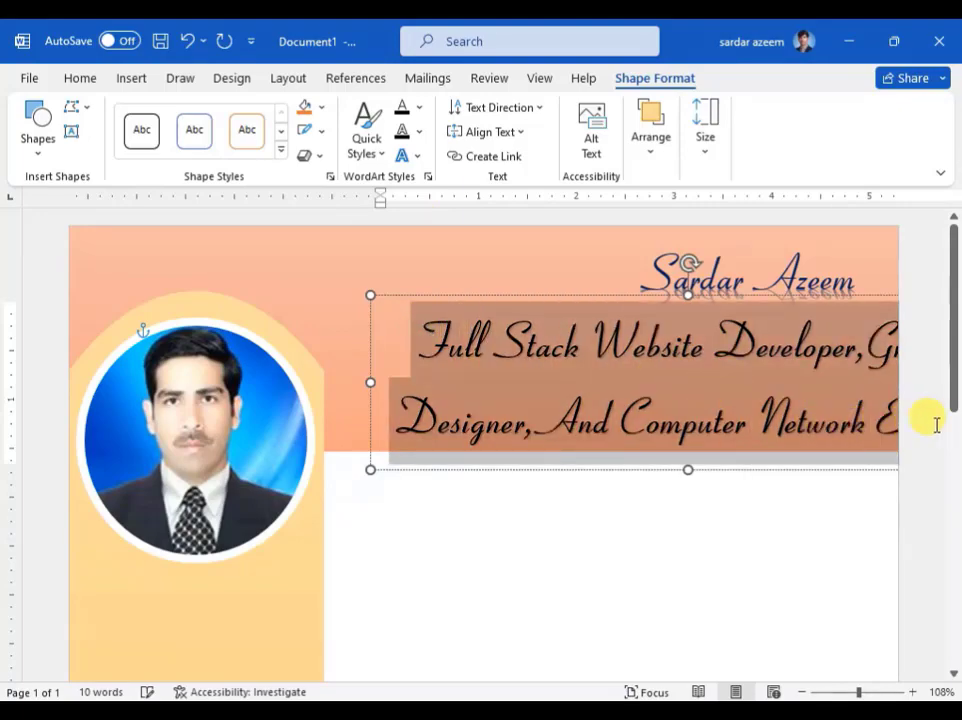
Step: Set the job titles to Bahnschrift SemiBold and shrink them to 11 pt on one line
left_click(80, 78)
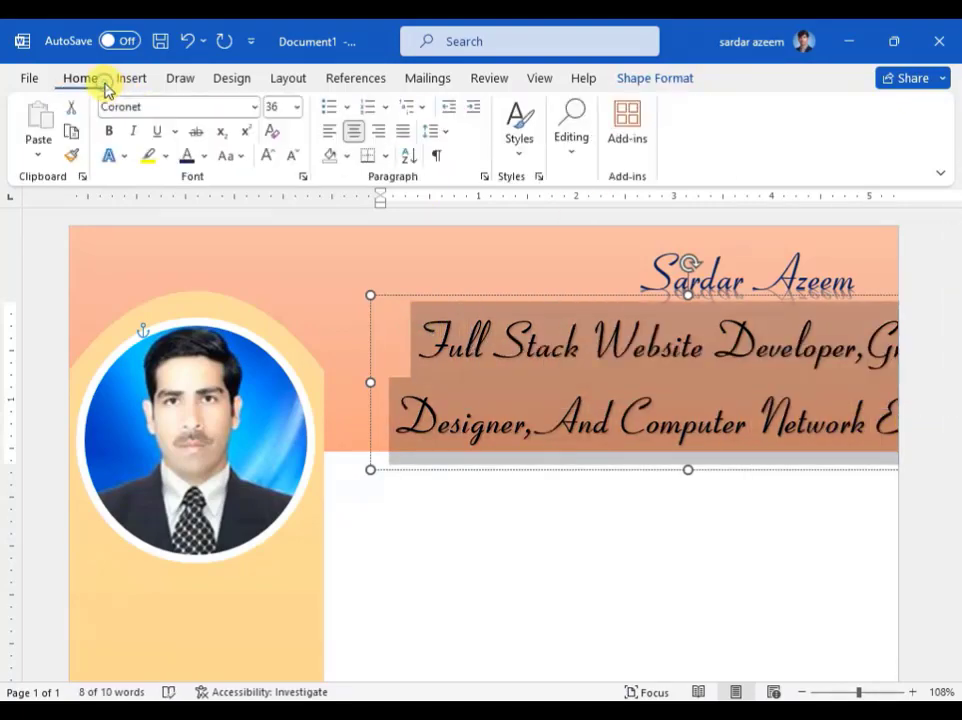
left_click(258, 107)
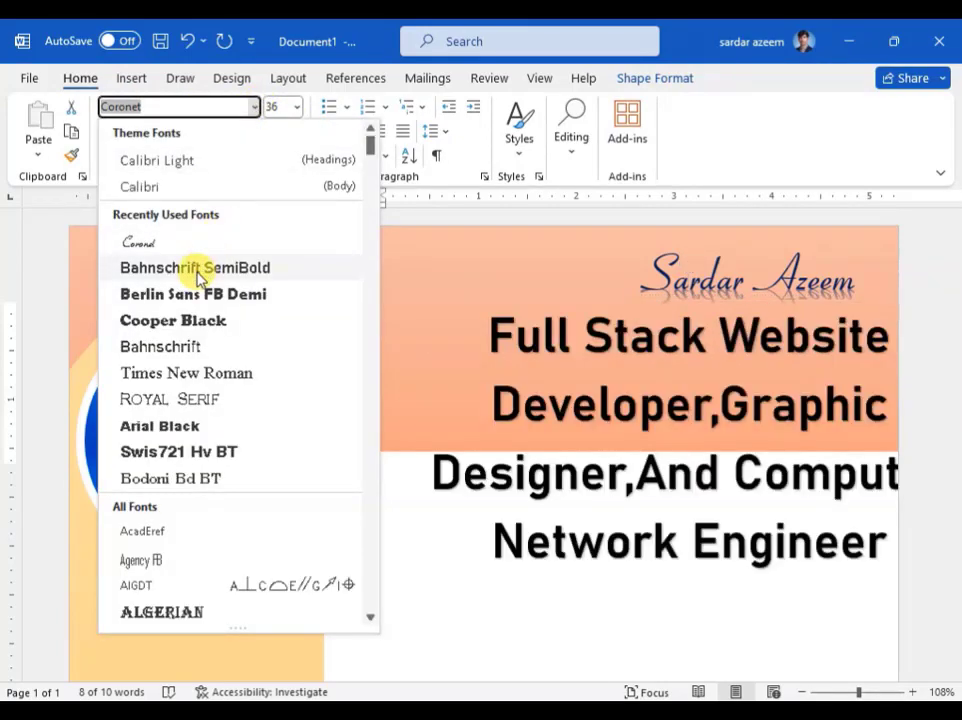
left_click(195, 270)
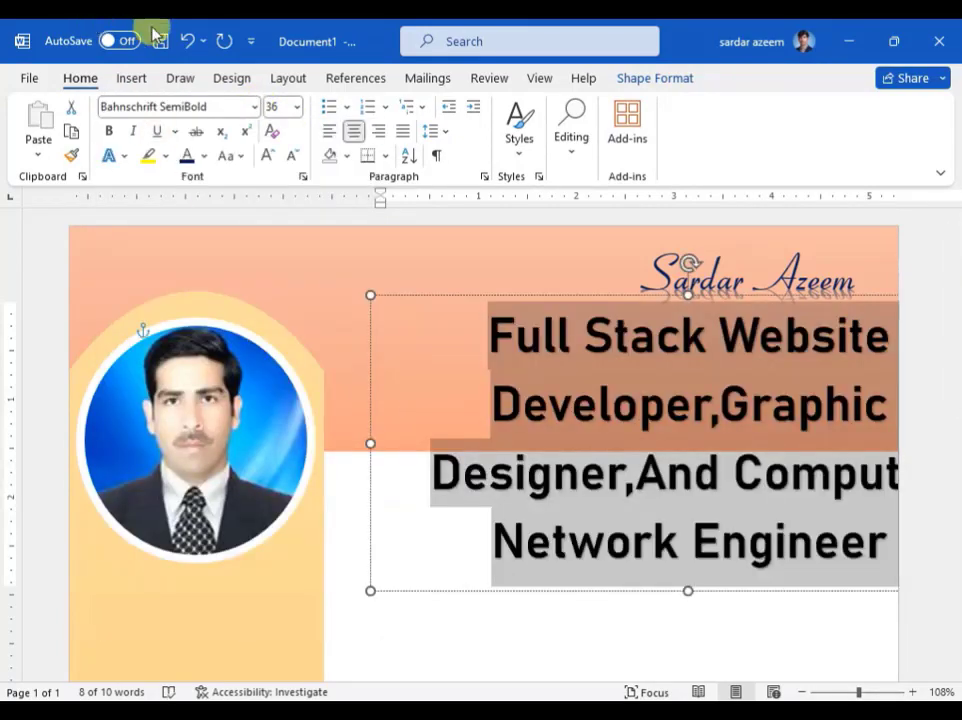
left_click(290, 157)
left_click(290, 157)
left_click(290, 157)
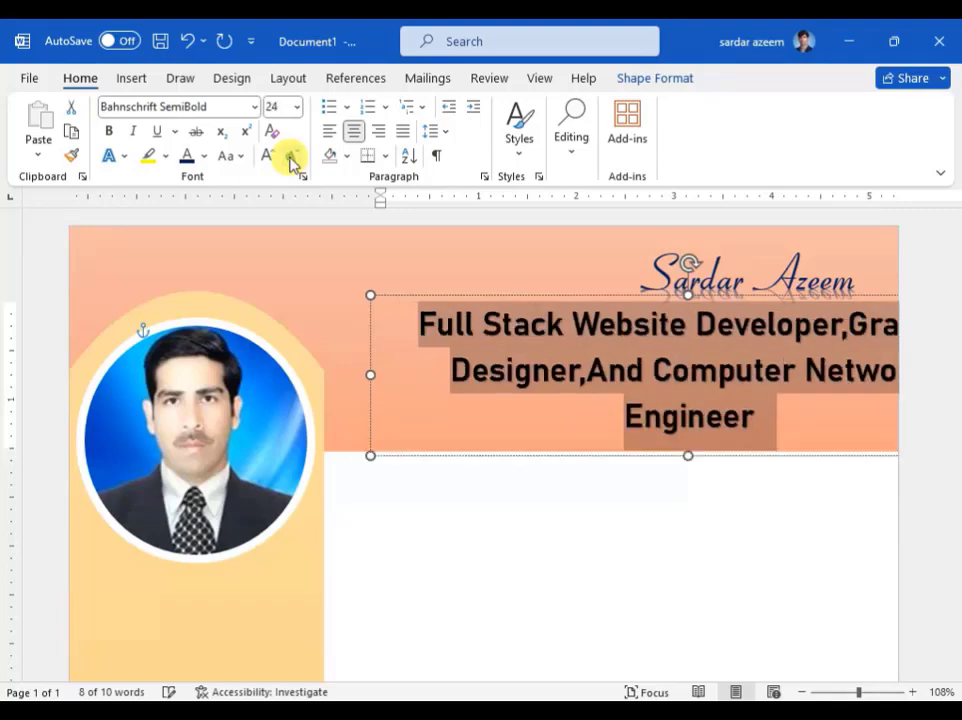
left_click(290, 157)
left_click(290, 157)
left_click(290, 157)
left_click(290, 157)
left_click(290, 157)
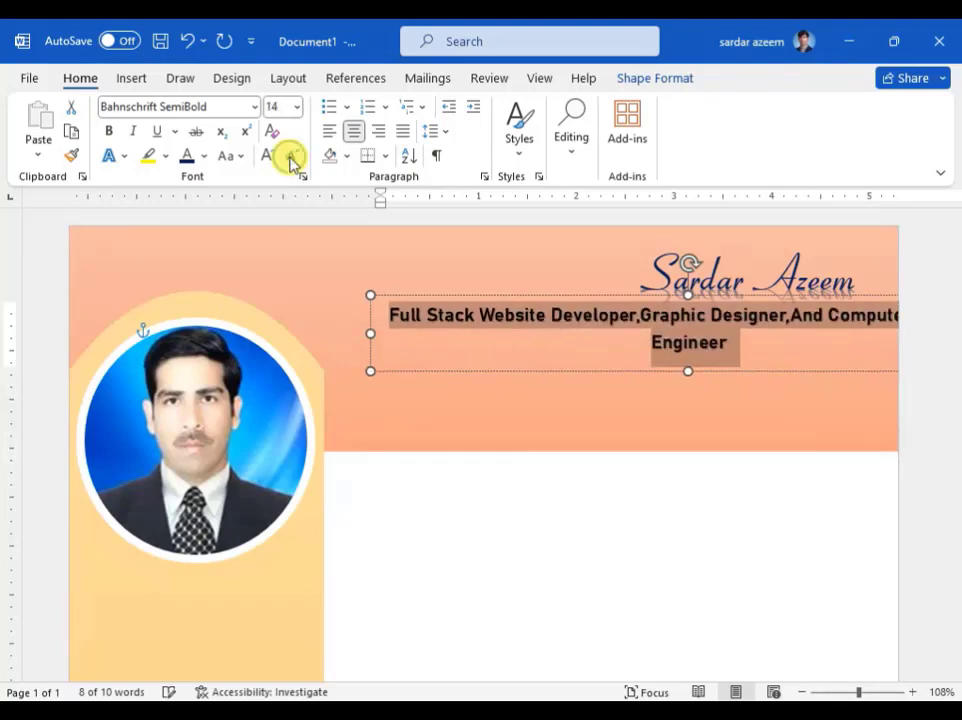
left_click(290, 157)
left_click(290, 157)
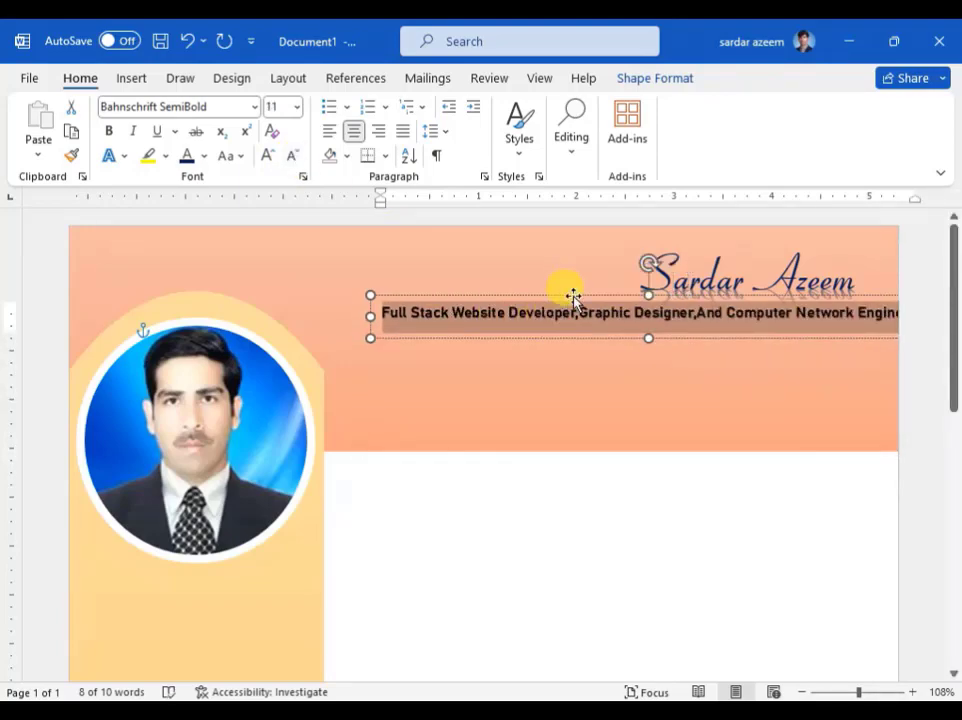
Step: Move the job-title line inside the header and centre the name above it
left_click_drag(573, 296, 540, 314)
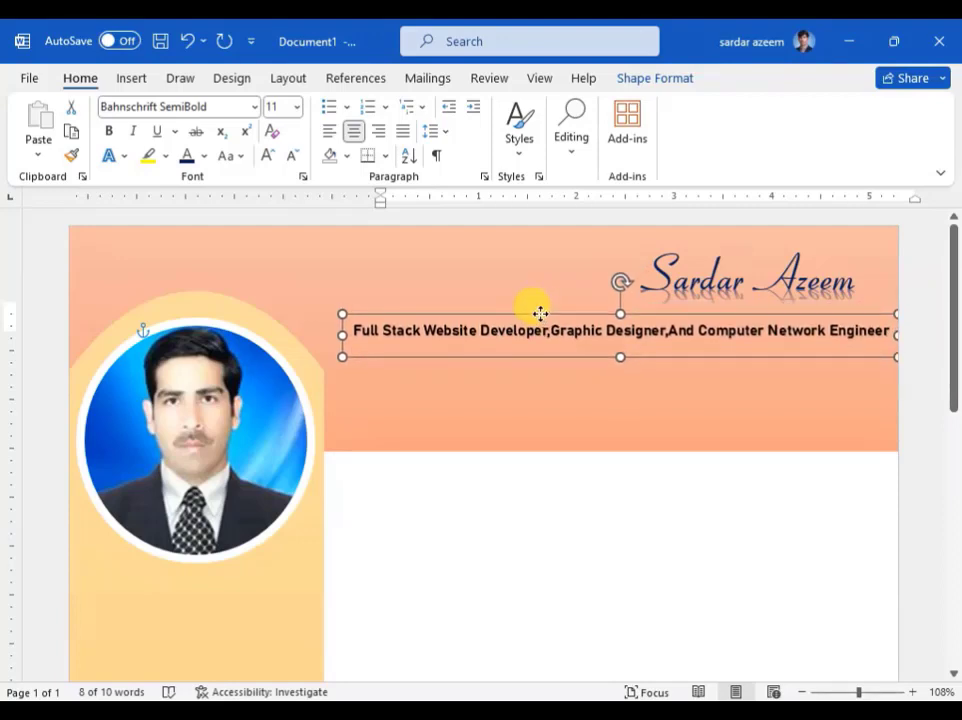
left_click(684, 276)
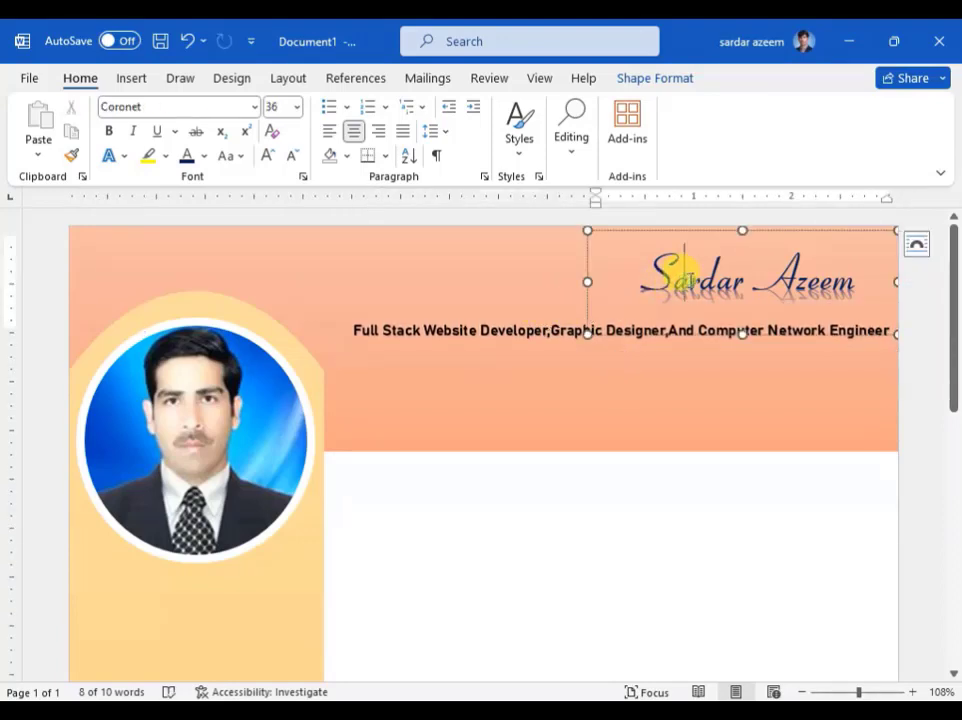
left_click_drag(714, 229, 596, 228)
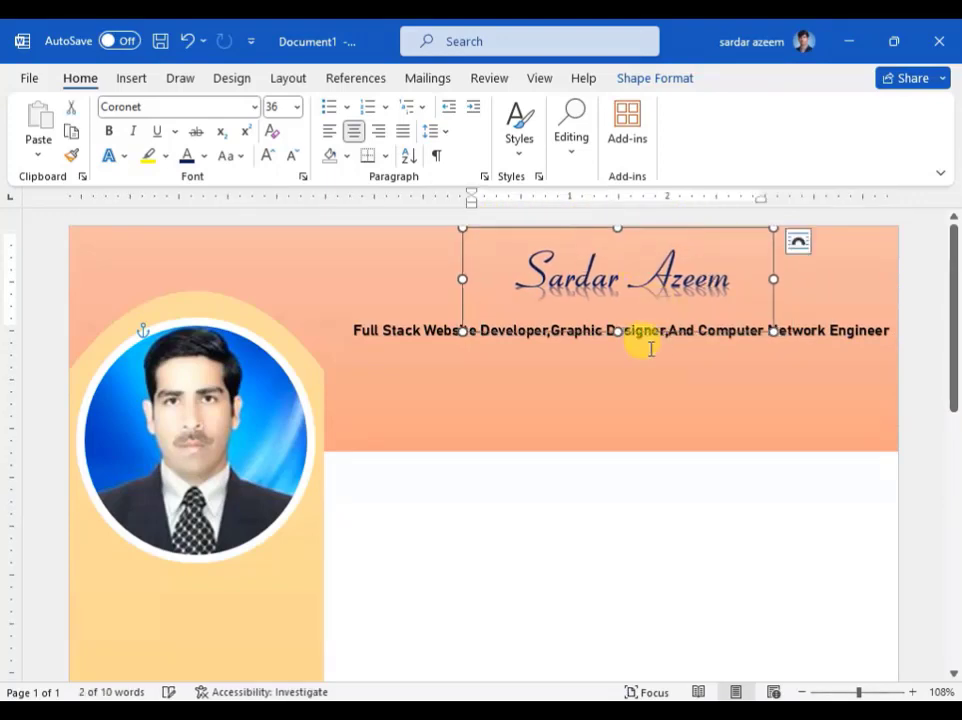
left_click(668, 533)
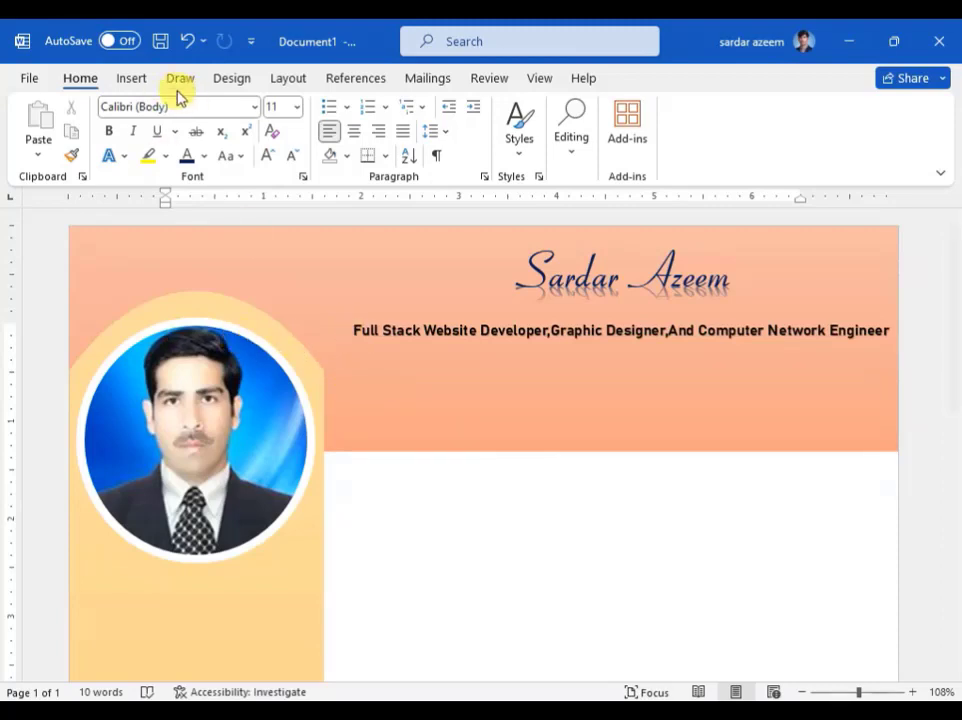
Step: Insert first-style WordArt holding the phone number at the header's right, below the job titles
left_click(132, 82)
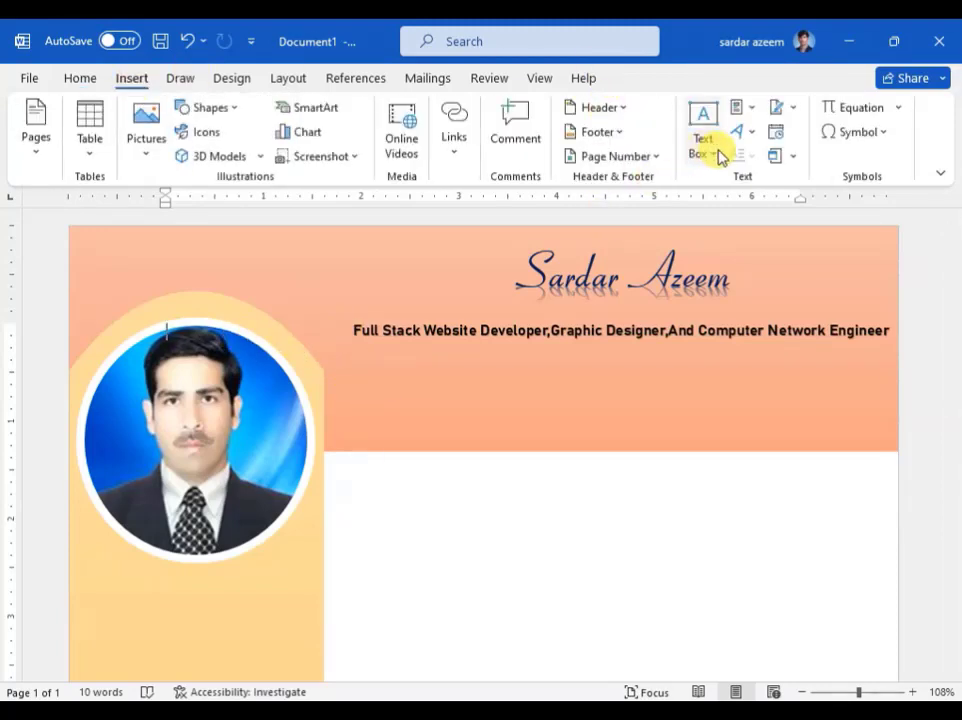
left_click(748, 134)
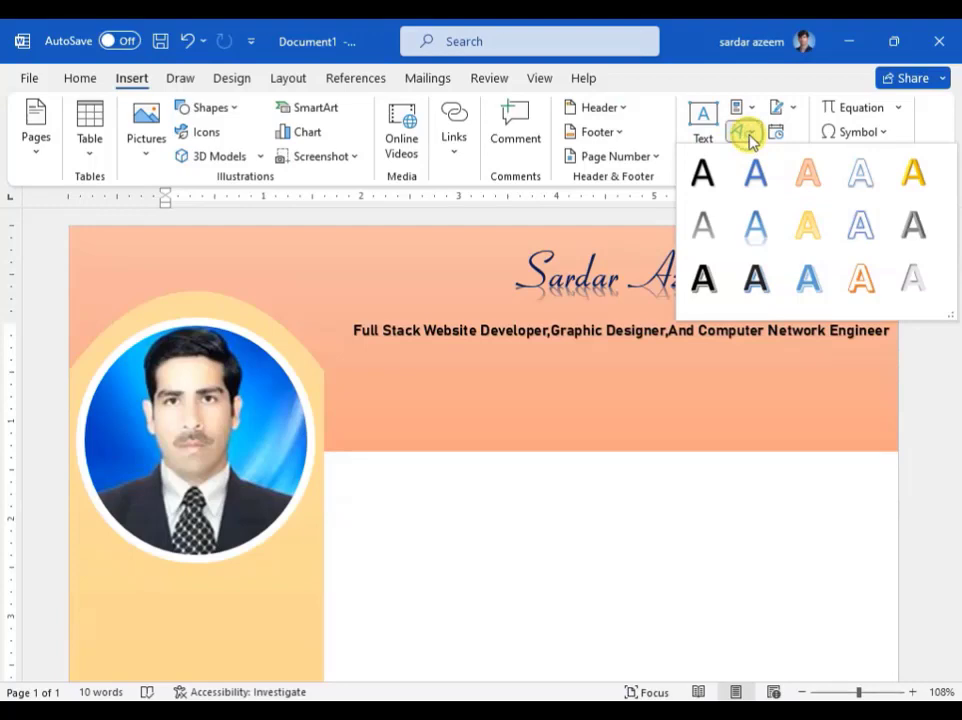
left_click(719, 184)
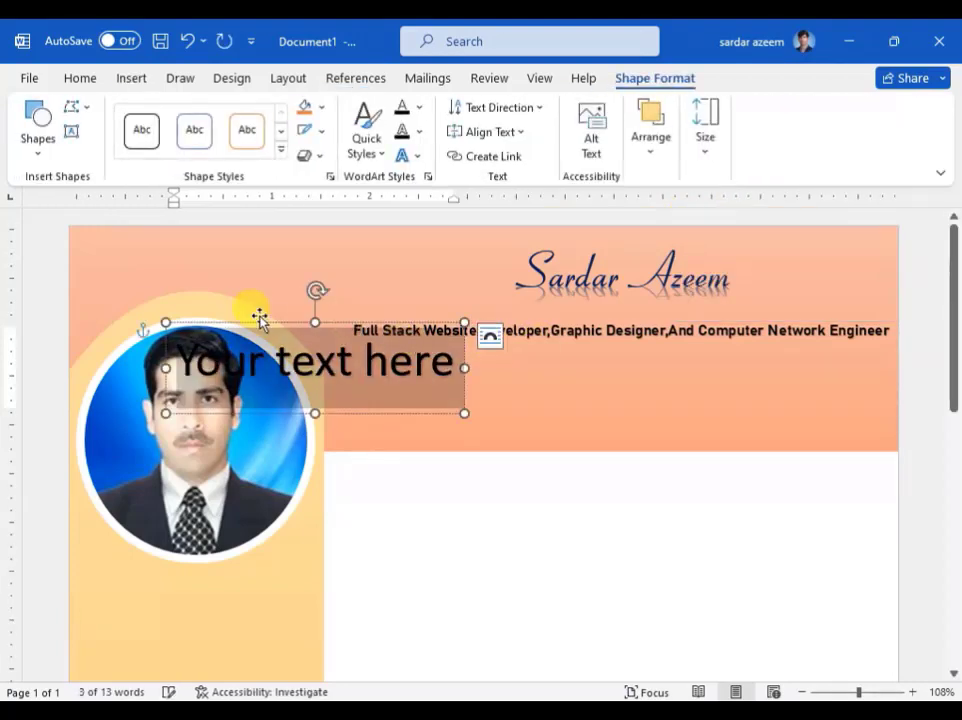
left_click_drag(261, 322, 538, 350)
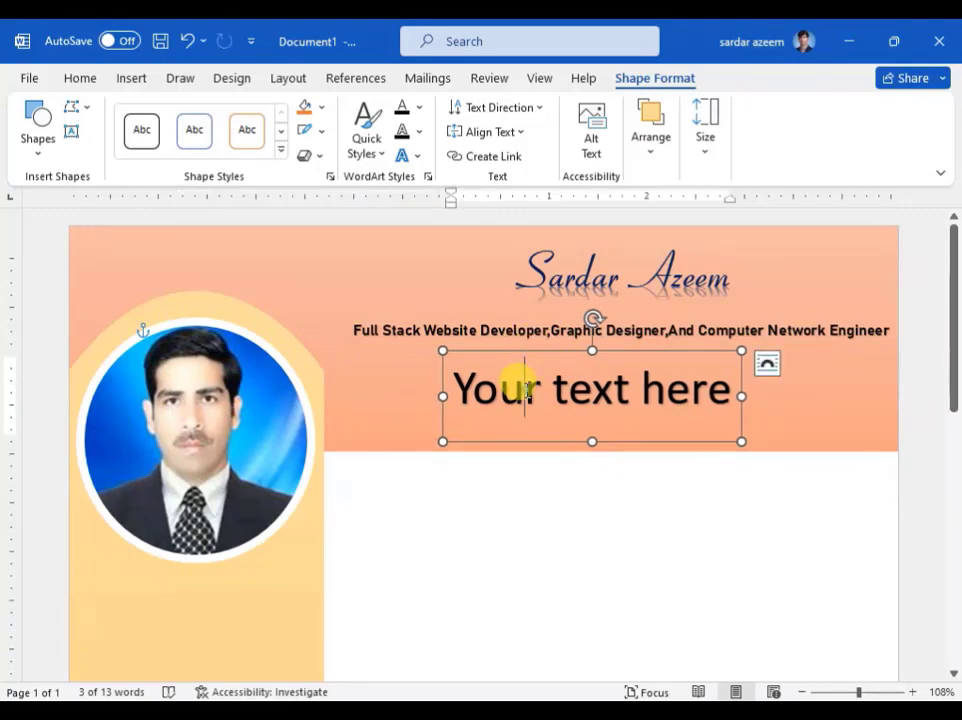
left_click_drag(446, 380, 762, 396)
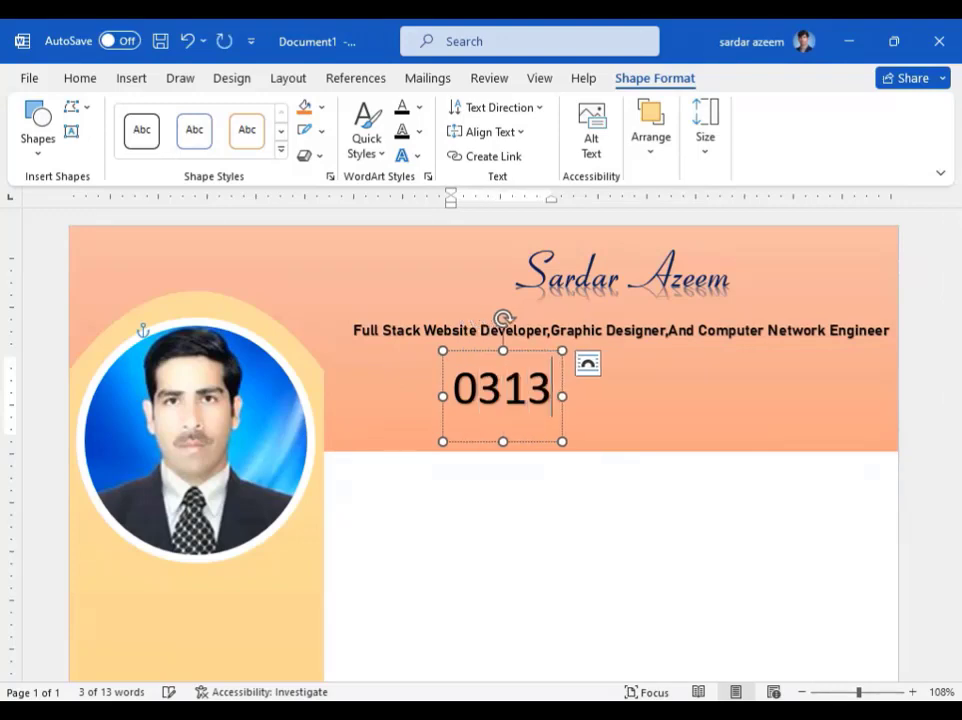
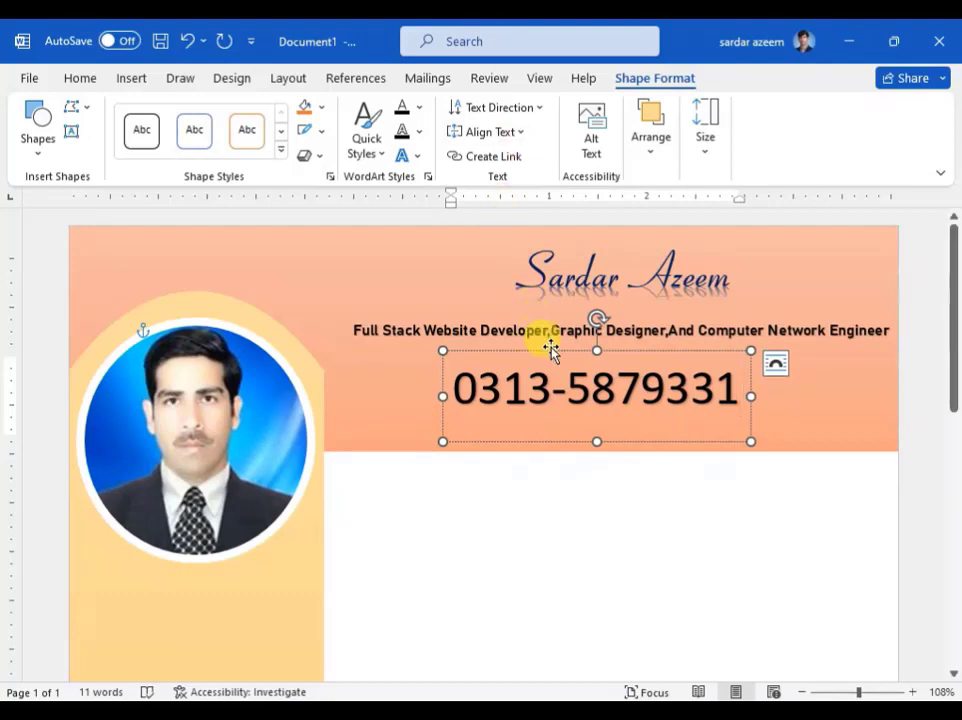
left_click_drag(555, 355, 691, 351)
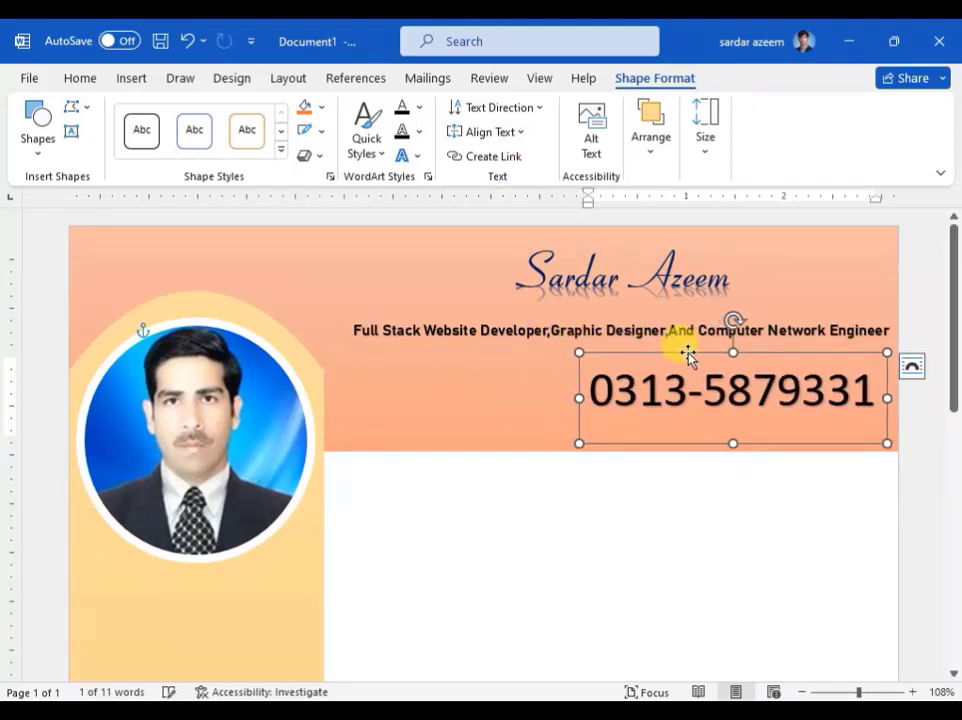
left_click(477, 388)
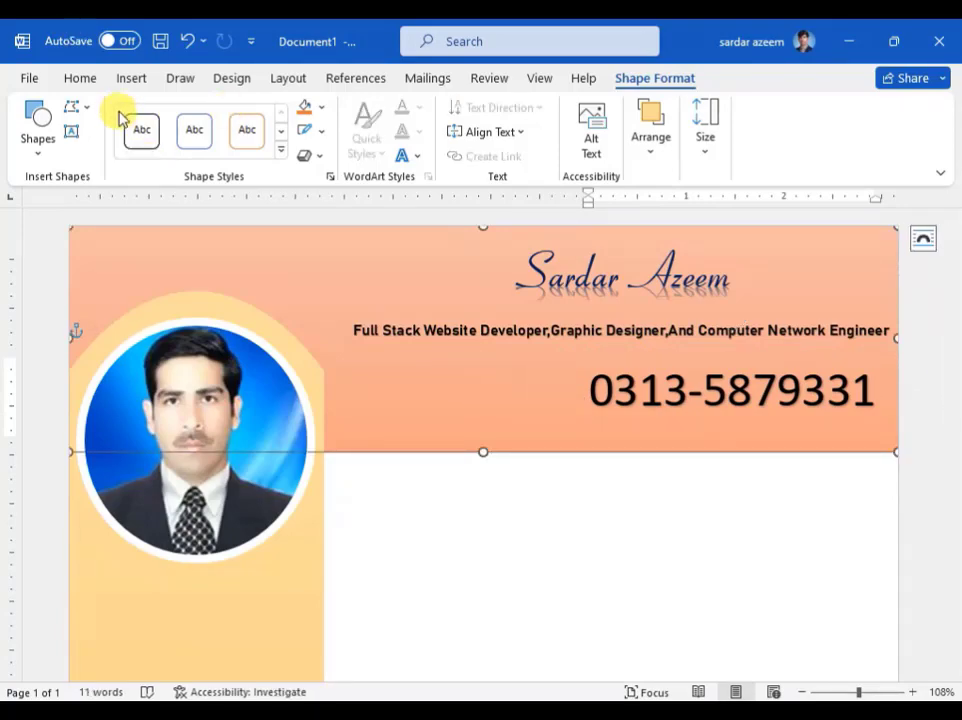
left_click(418, 527)
Step: Search stock icons for 'phone' and insert the mobile phone and headset-person icons
left_click(133, 79)
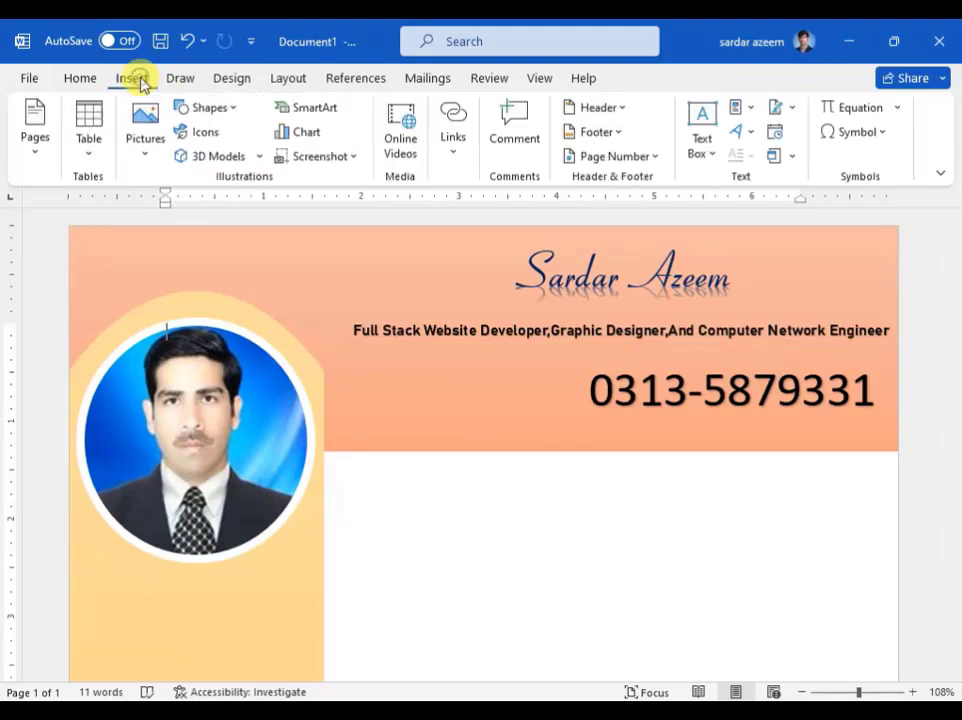
left_click(210, 133)
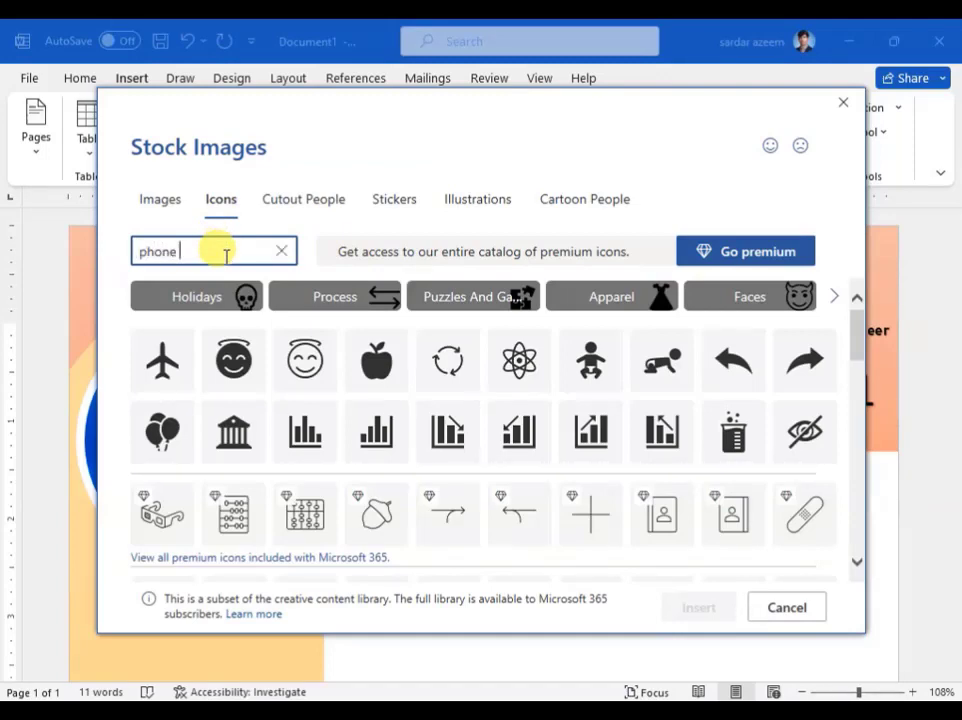
type("and wha")
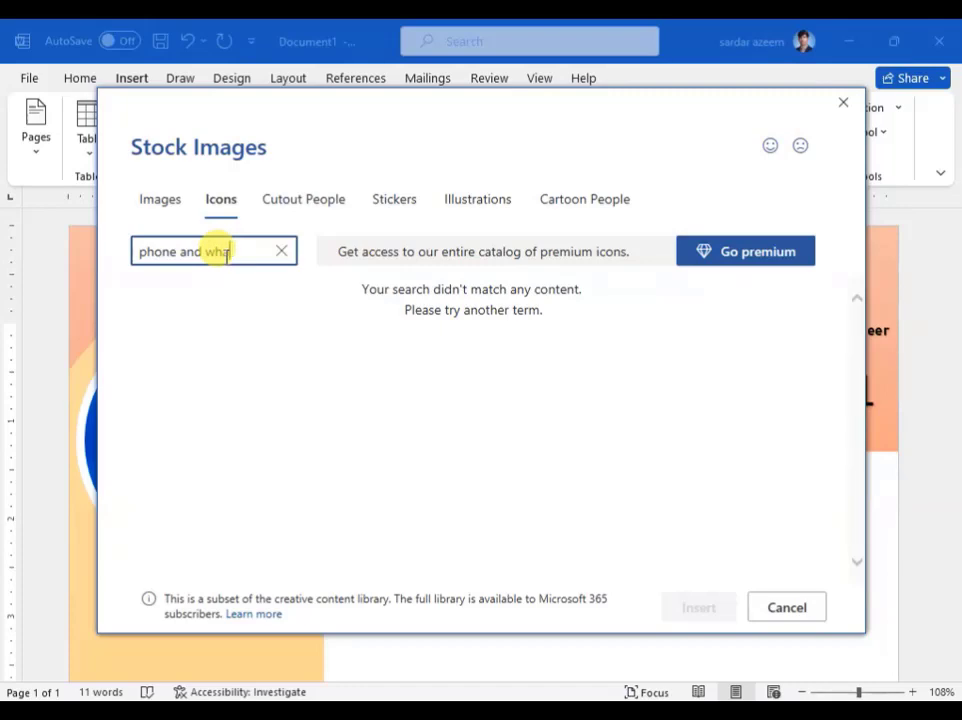
key("BackSpace")
key("BackSpace")
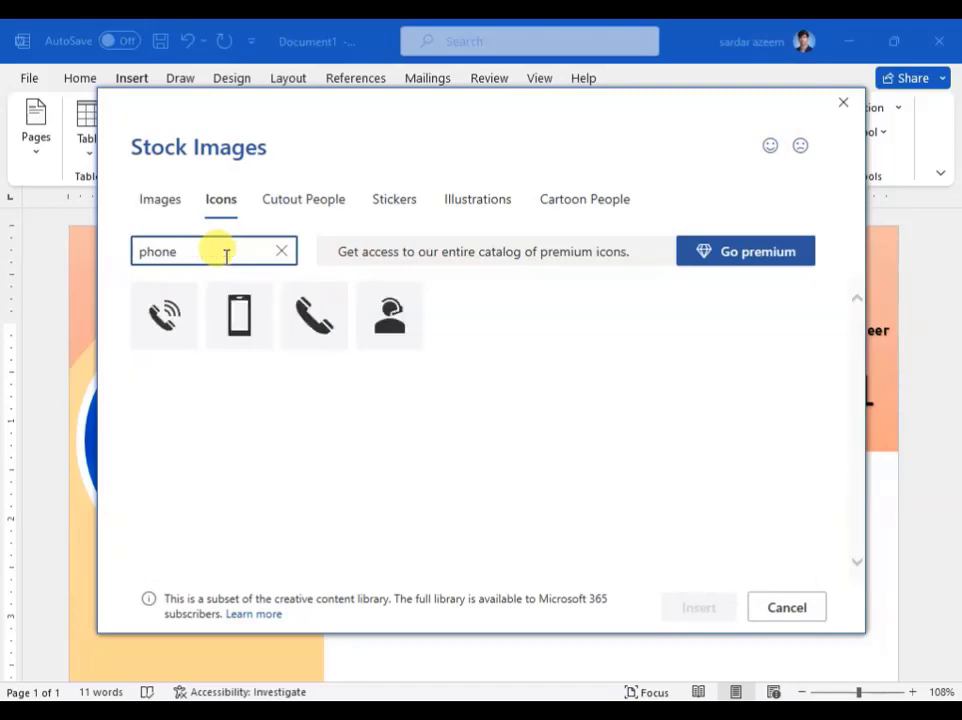
left_click(240, 326)
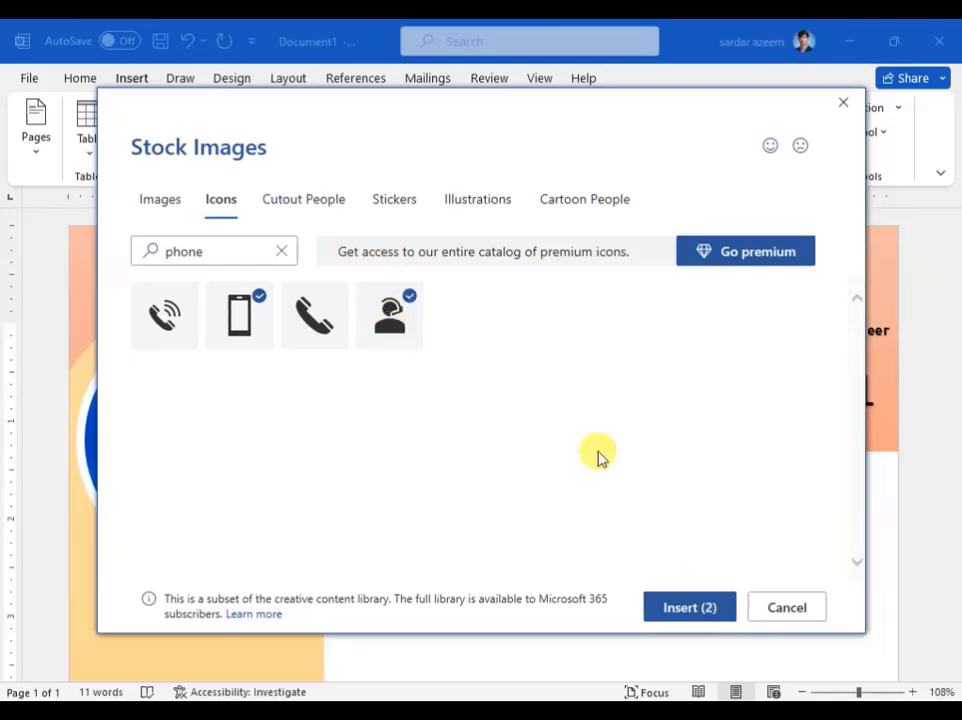
left_click(683, 612)
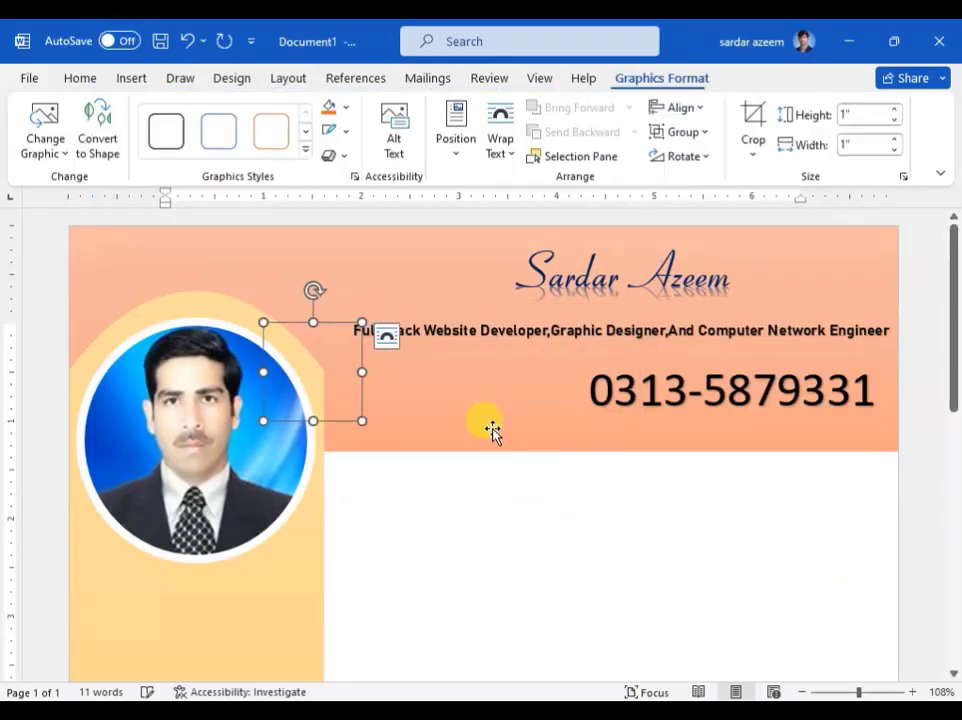
Step: Give the headset and phone icons Square wrapping and drag them down into the salmon band
left_click_drag(331, 367, 401, 442)
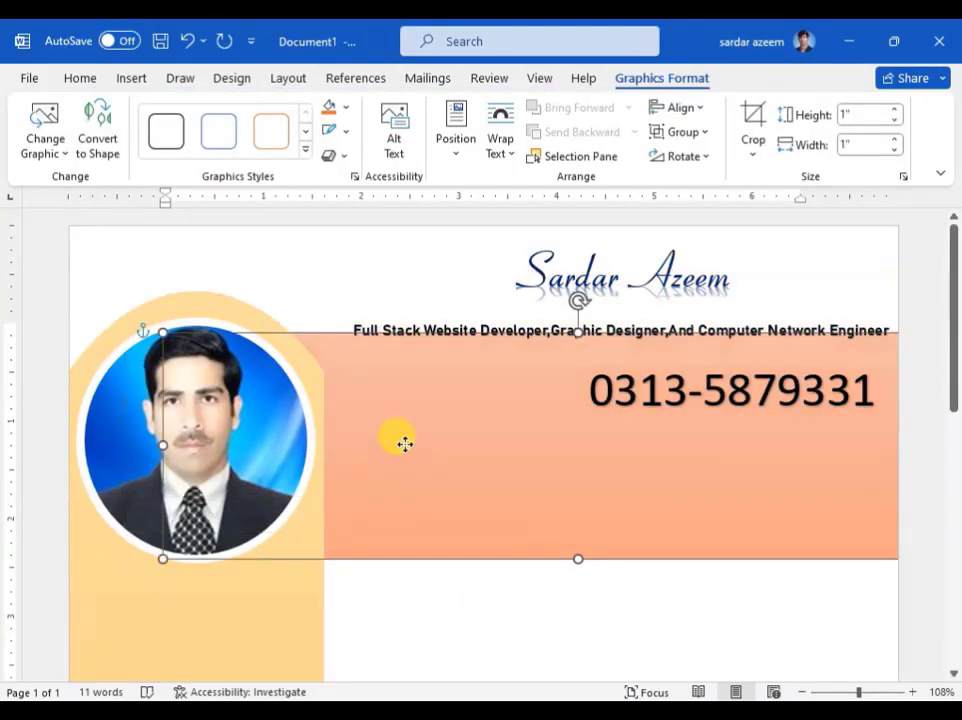
left_click_drag(403, 535, 397, 554)
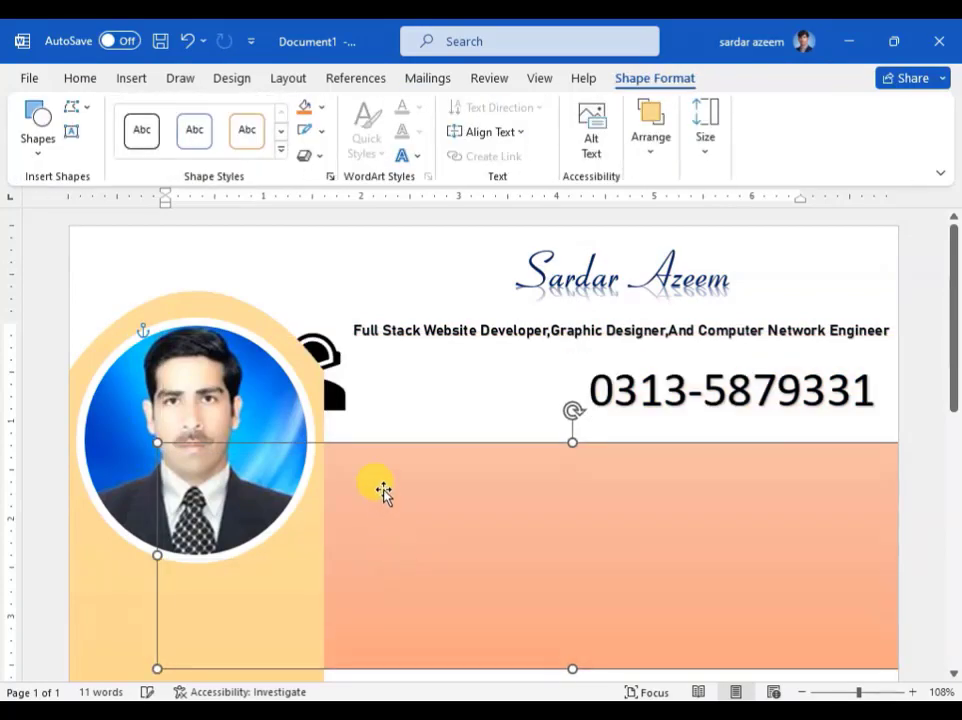
left_click(336, 398)
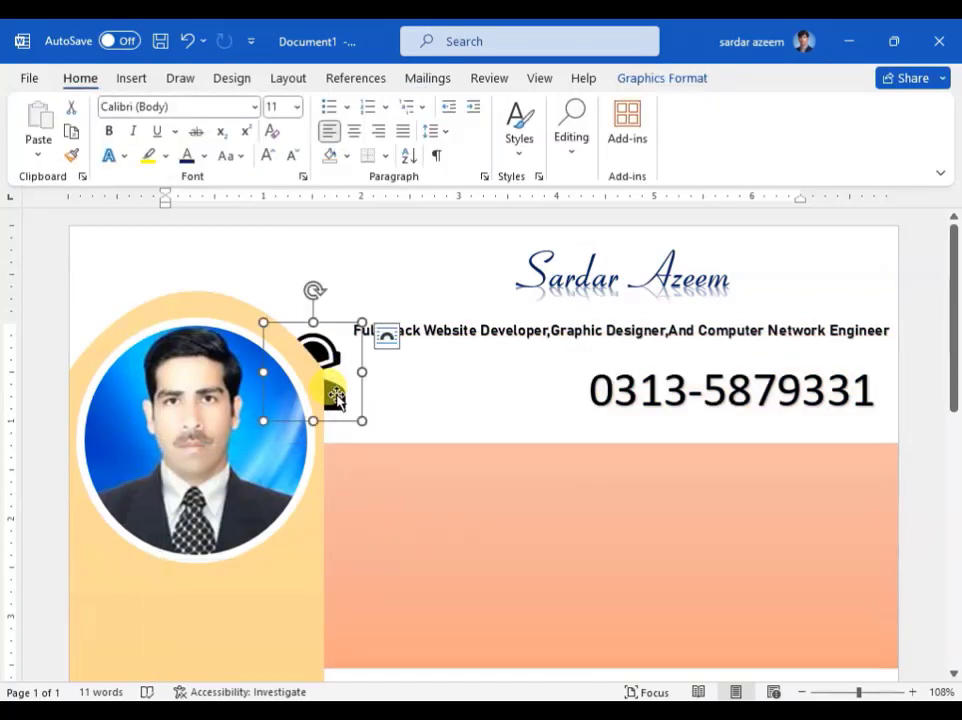
mouse_move(336, 398)
left_mouse_down()
mouse_move(457, 437)
mouse_move(344, 378)
mouse_move(365, 386)
mouse_move(347, 390)
left_mouse_up()
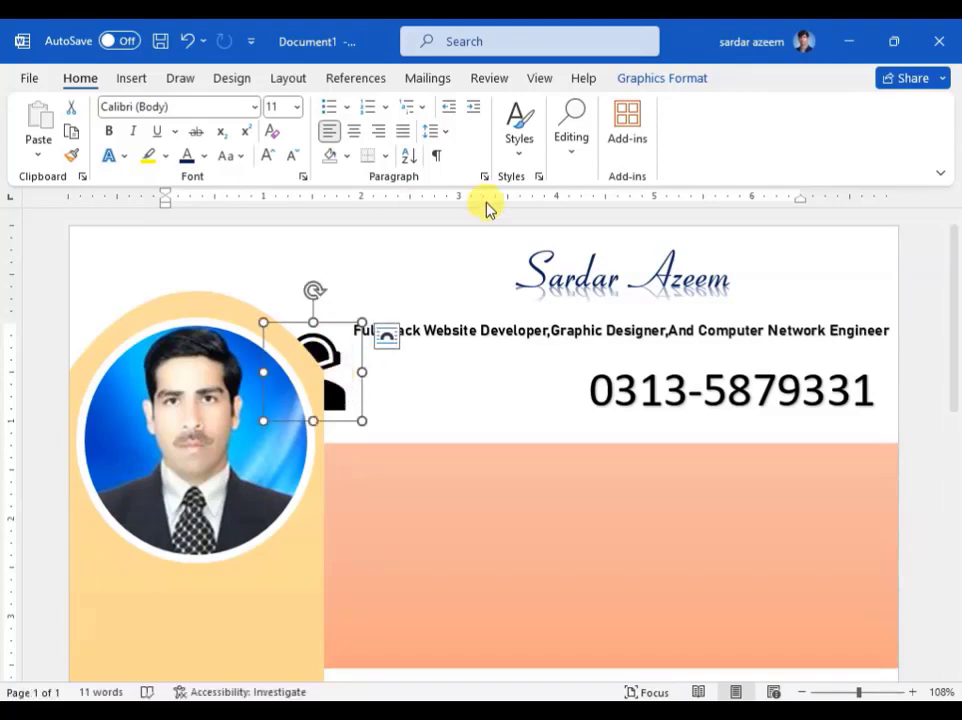
left_click(648, 82)
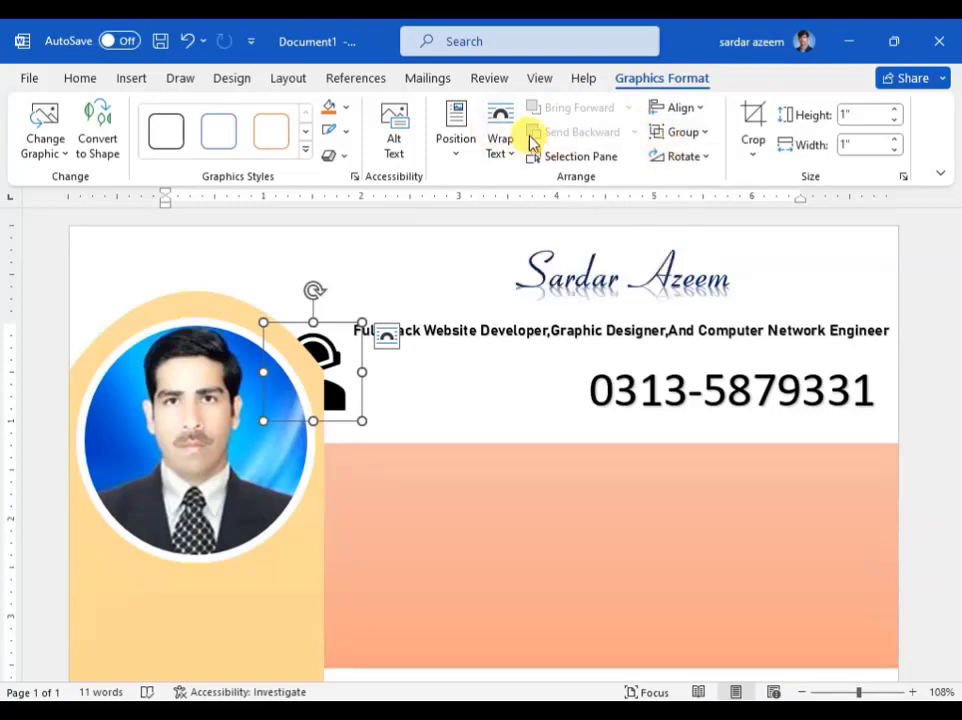
left_click(503, 150)
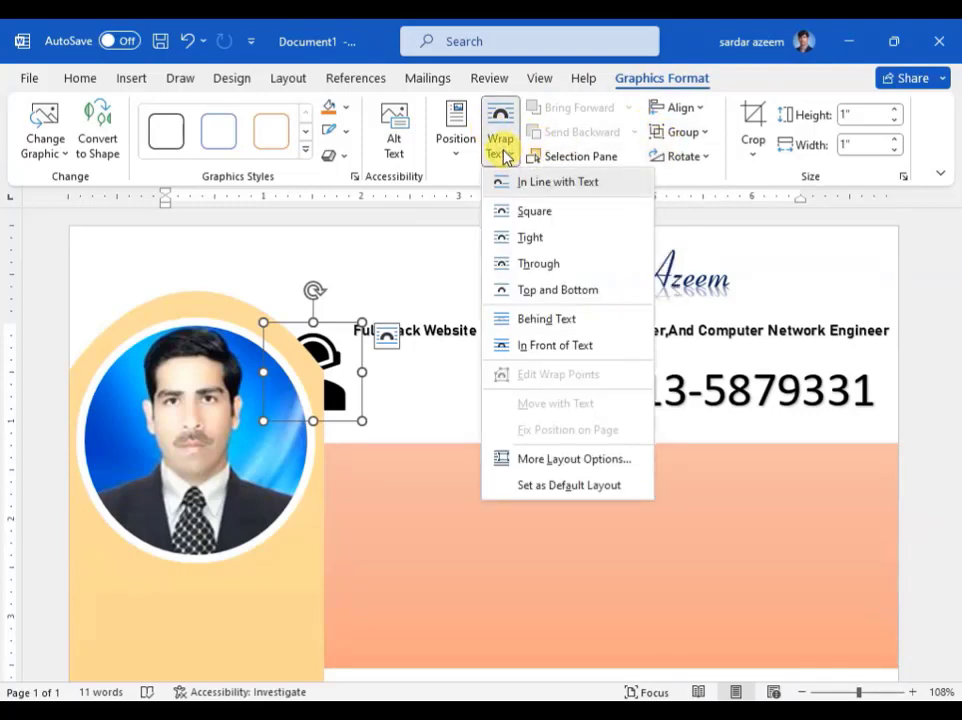
left_click(520, 212)
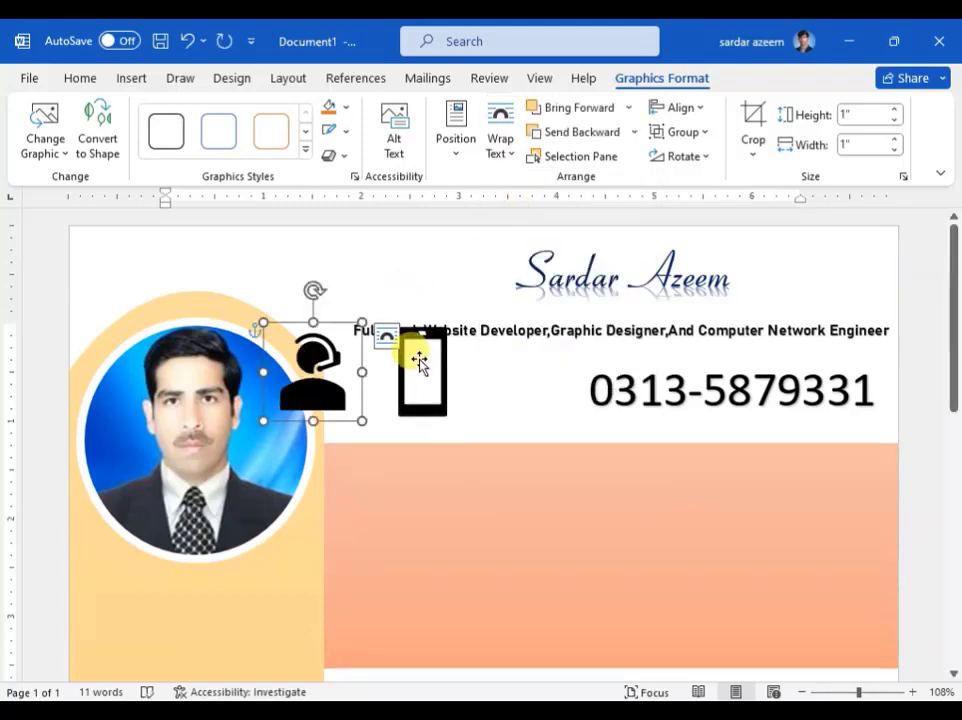
left_click(499, 142)
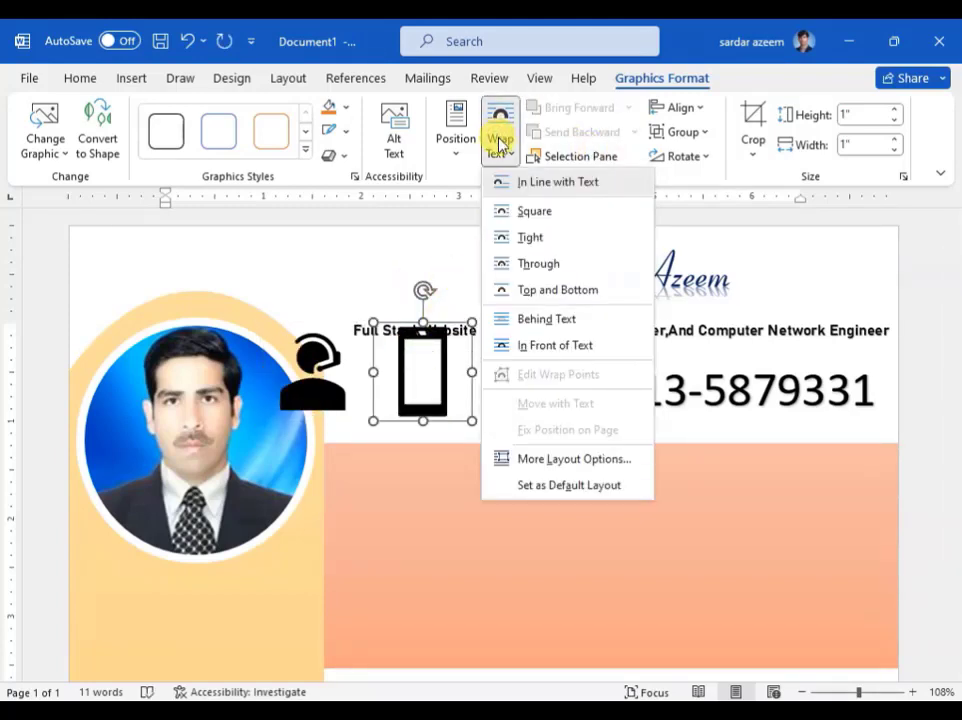
left_click(533, 212)
left_click_drag(414, 370, 451, 493)
left_click_drag(318, 388, 399, 581)
Step: Move the salmon band up behind the name, then shrink both icons and place them beside the phone number
left_click(620, 562)
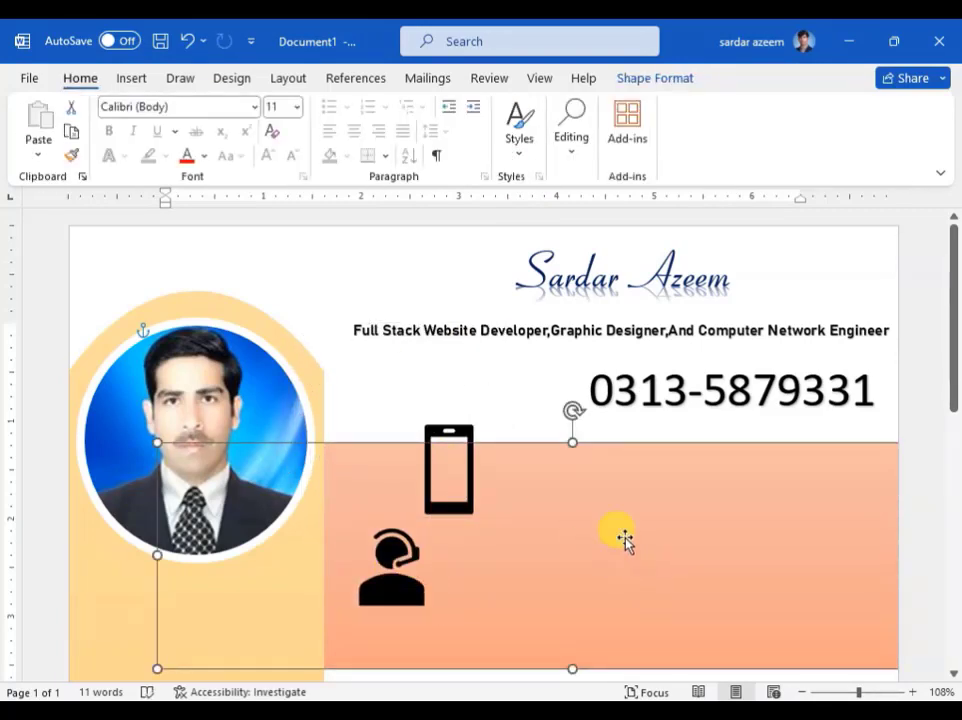
left_click_drag(624, 540, 541, 332)
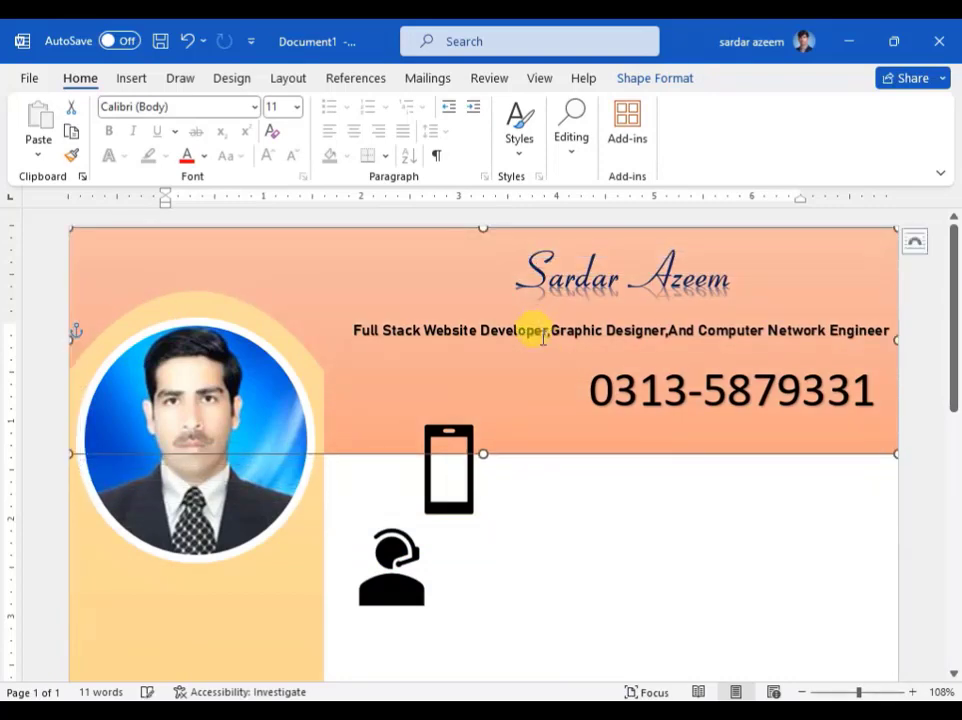
left_click_drag(452, 508, 550, 432)
left_click_drag(586, 344, 528, 413)
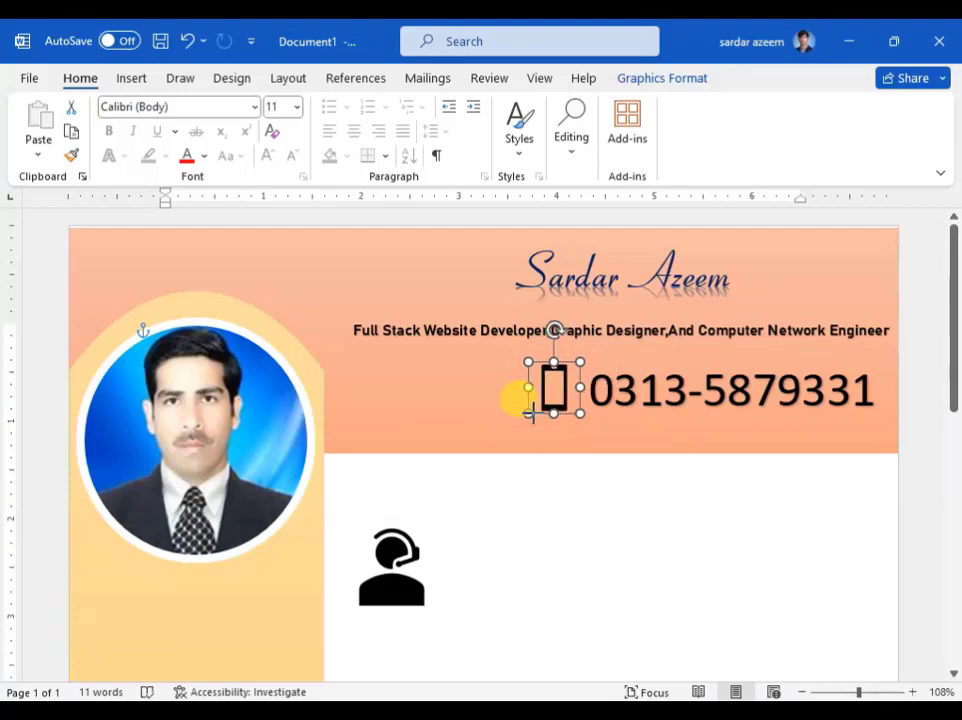
left_click_drag(400, 580, 480, 440)
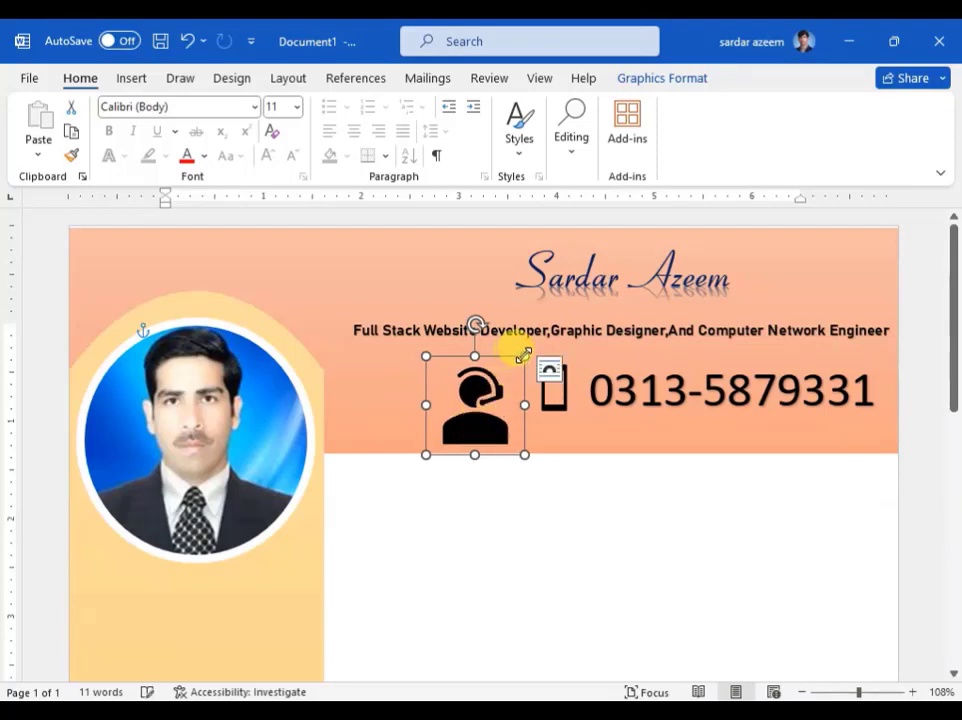
left_click_drag(523, 355, 475, 405)
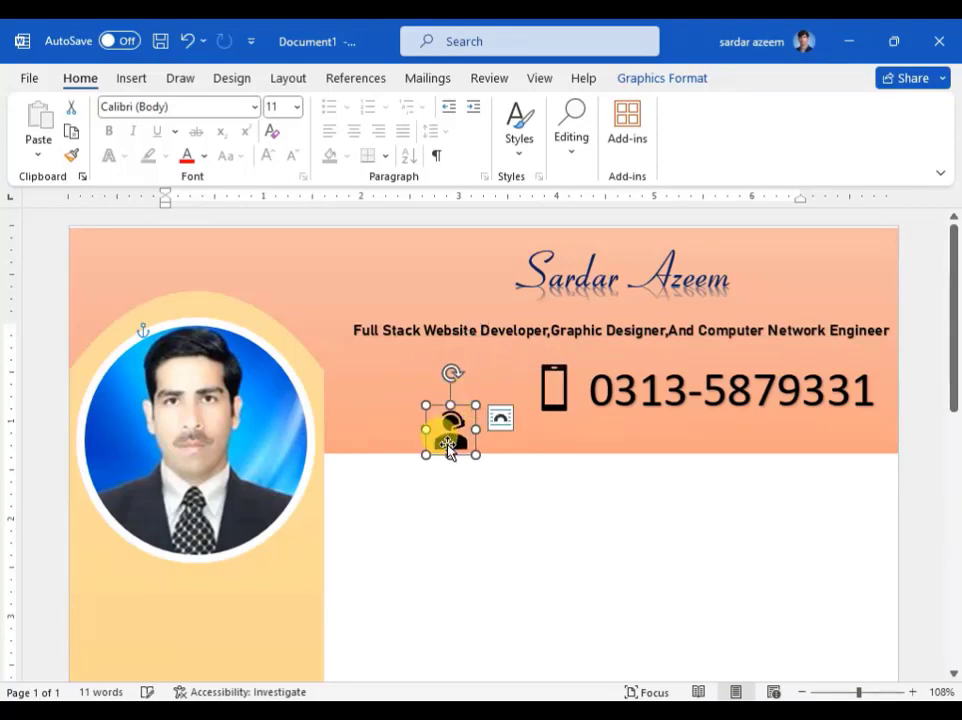
left_click_drag(447, 449, 492, 409)
left_click(530, 493)
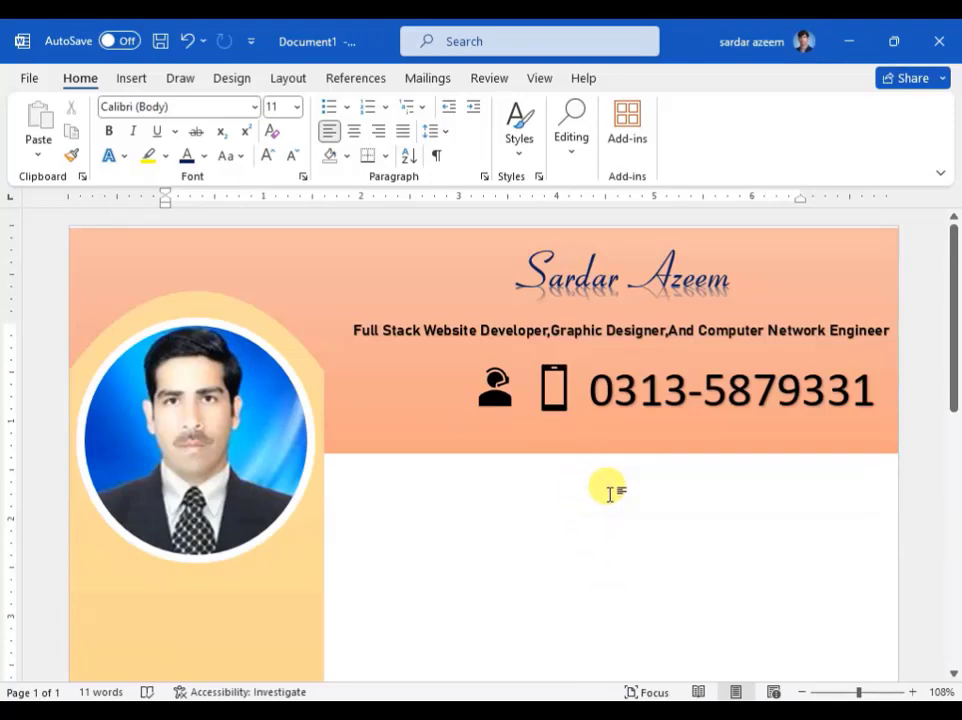
scroll(609, 490, "down", 10)
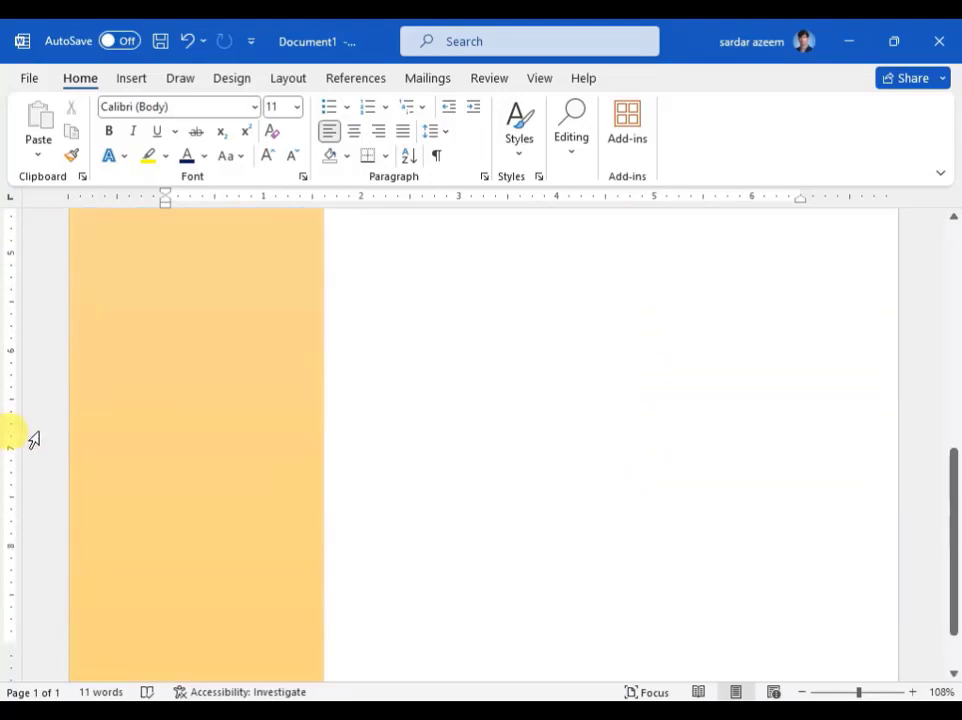
scroll(386, 464, "up", 10)
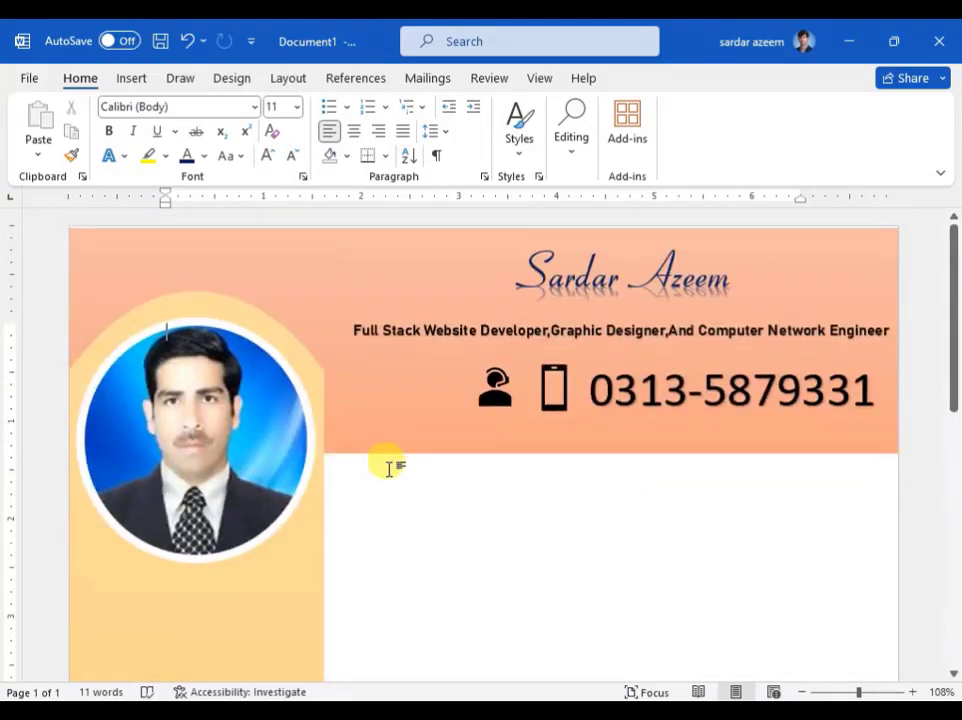
scroll(389, 466, "down", 3)
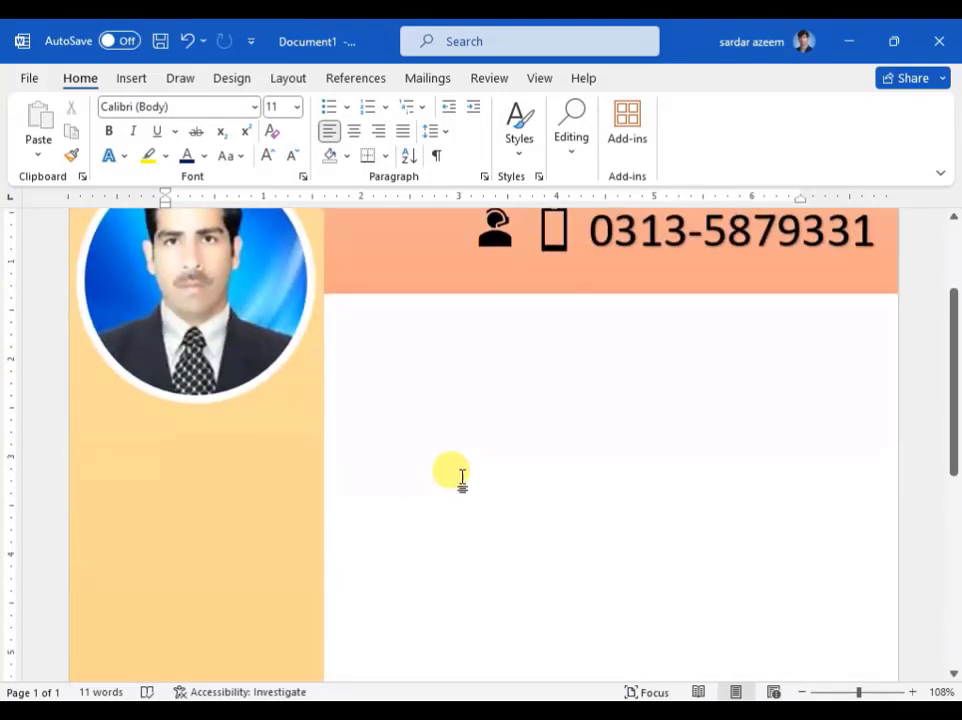
scroll(464, 474, "down", 3)
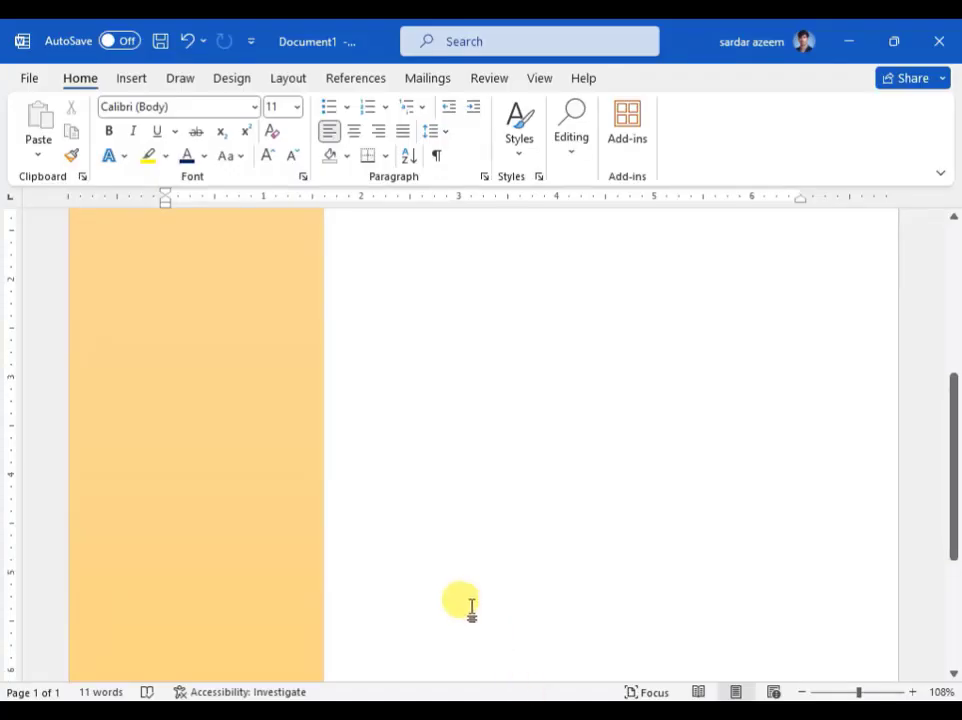
Step: Draw a rectangle across the left column below the photo, fill it black, and extend it past the edge
scroll(464, 604, "up", 3)
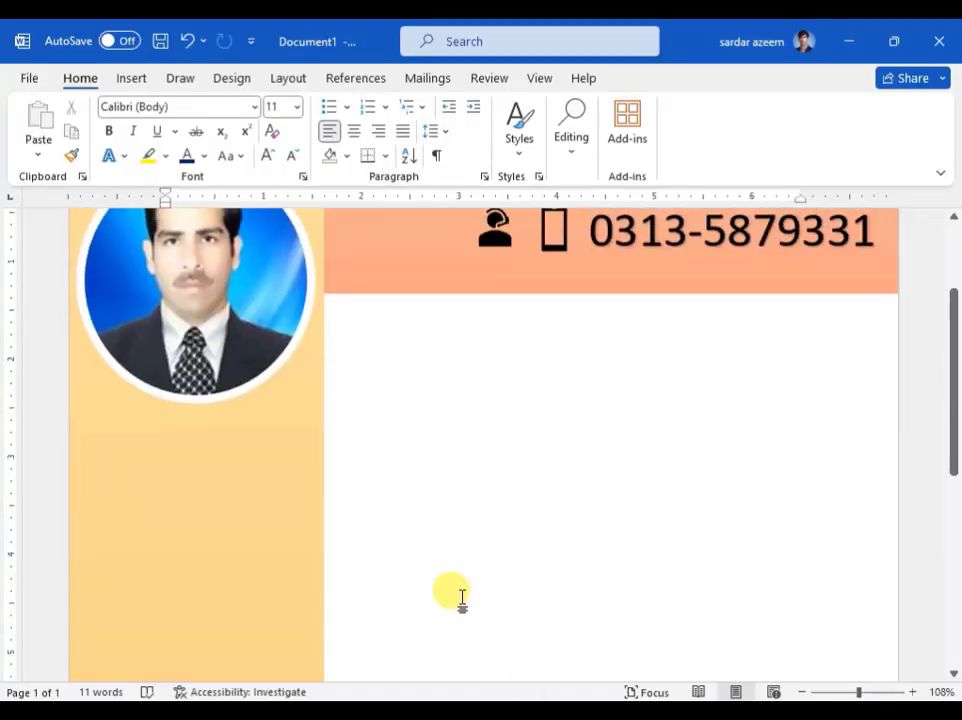
left_click(146, 86)
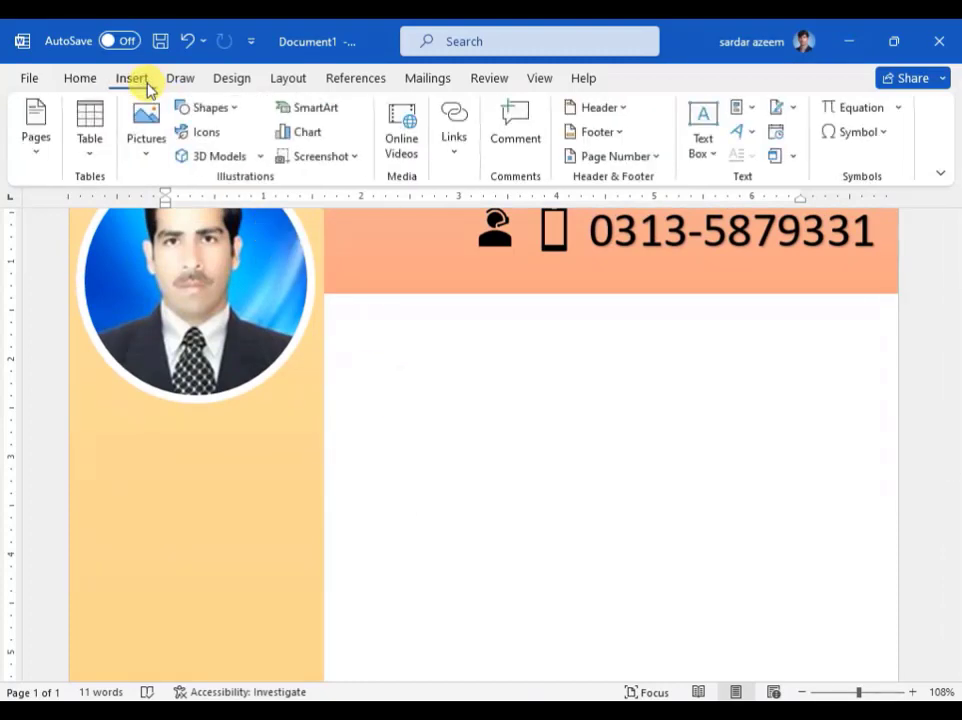
left_click(209, 112)
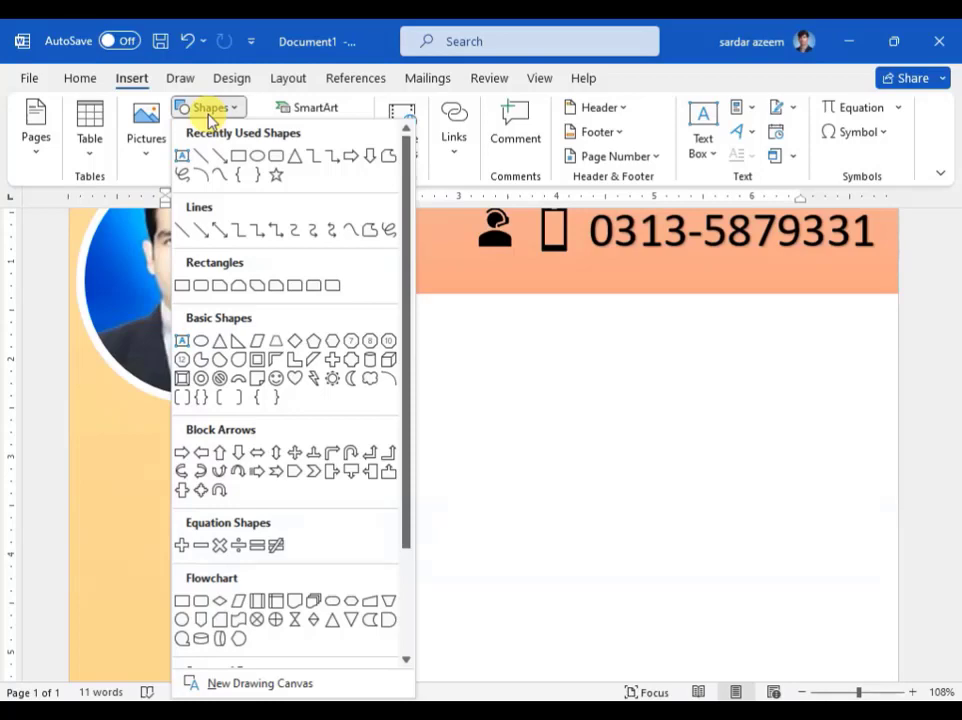
left_click(240, 158)
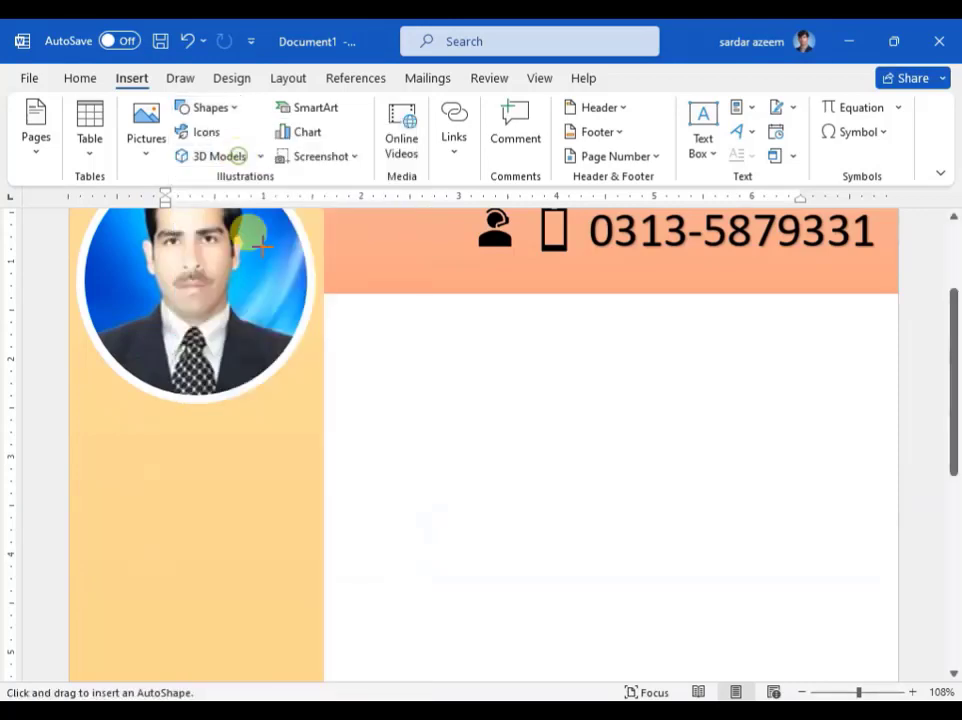
left_click_drag(67, 413, 321, 455)
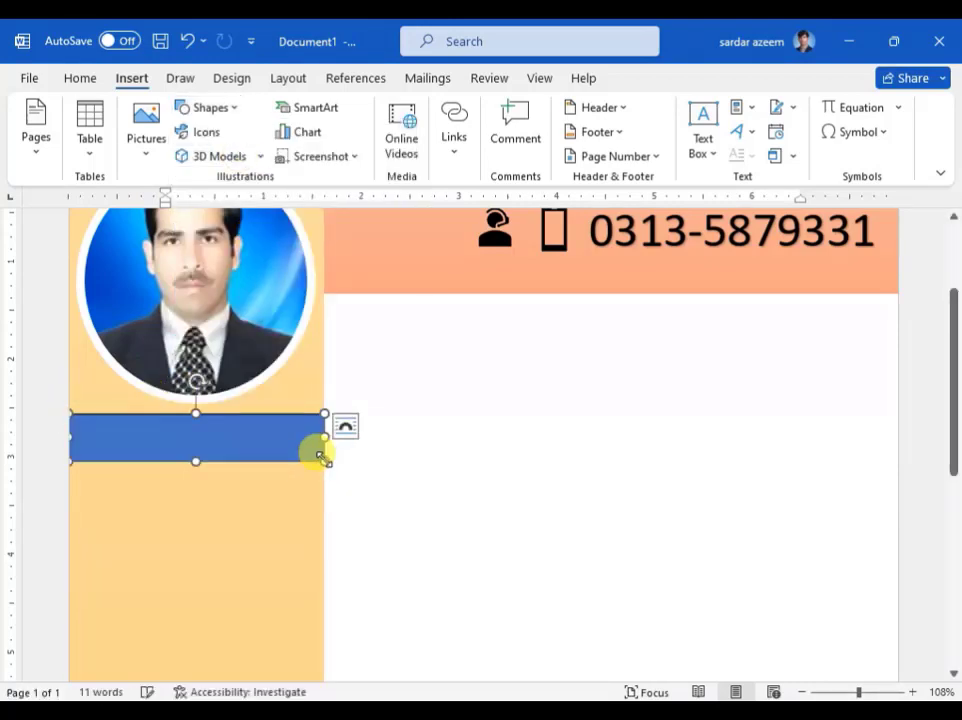
left_click(196, 146)
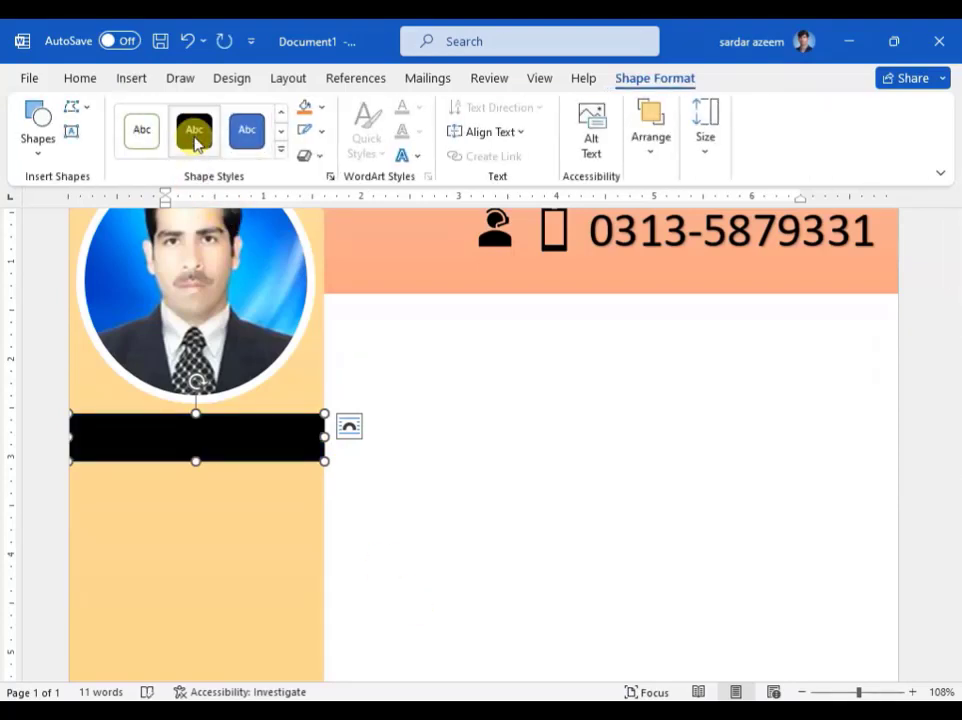
left_click_drag(325, 438, 354, 440)
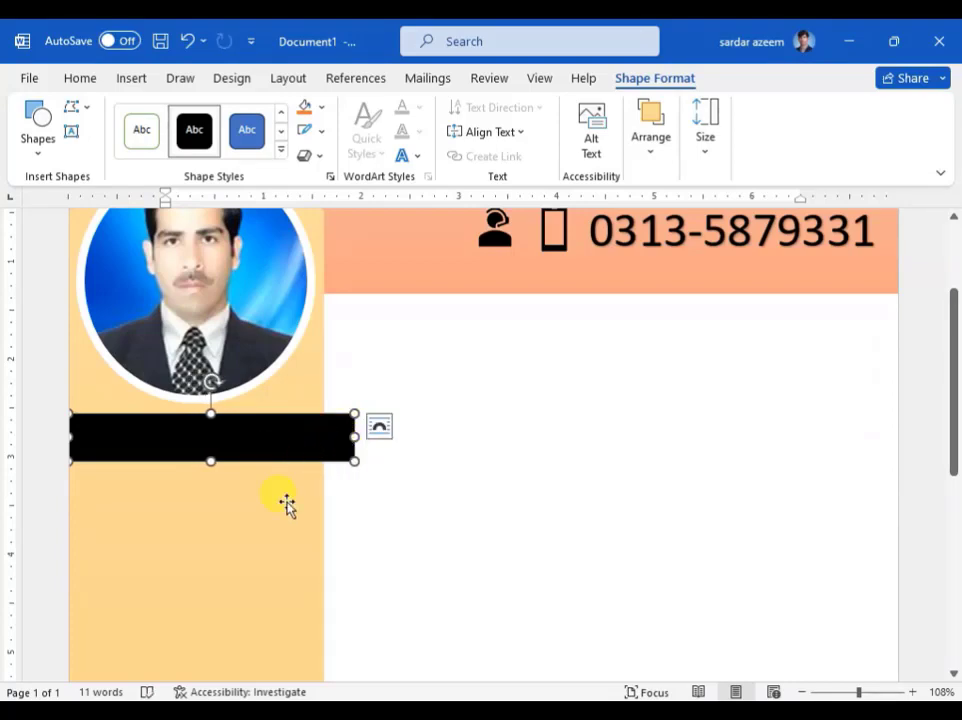
left_click(141, 82)
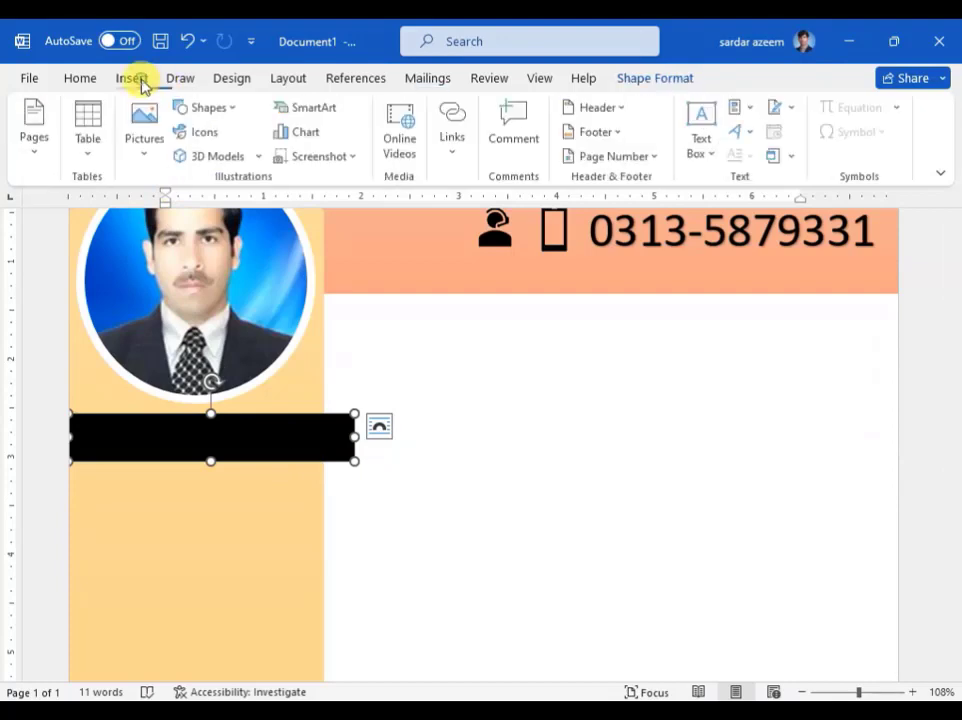
left_click(210, 108)
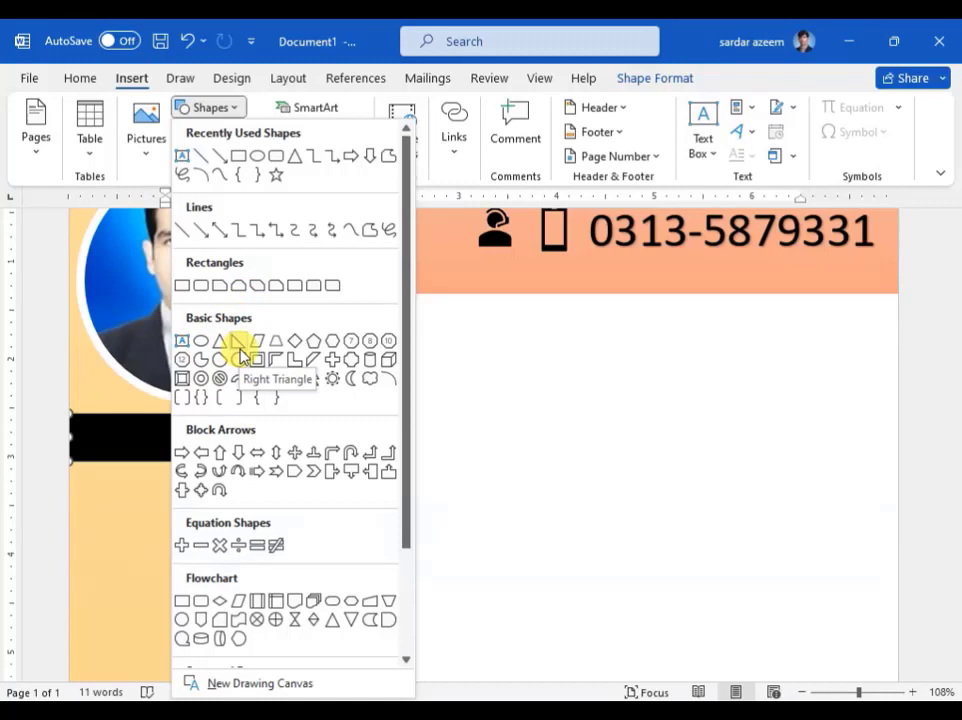
Step: Draw a small right triangle, flip it, fill it black, and fit it under the bar's right end
left_click(240, 350)
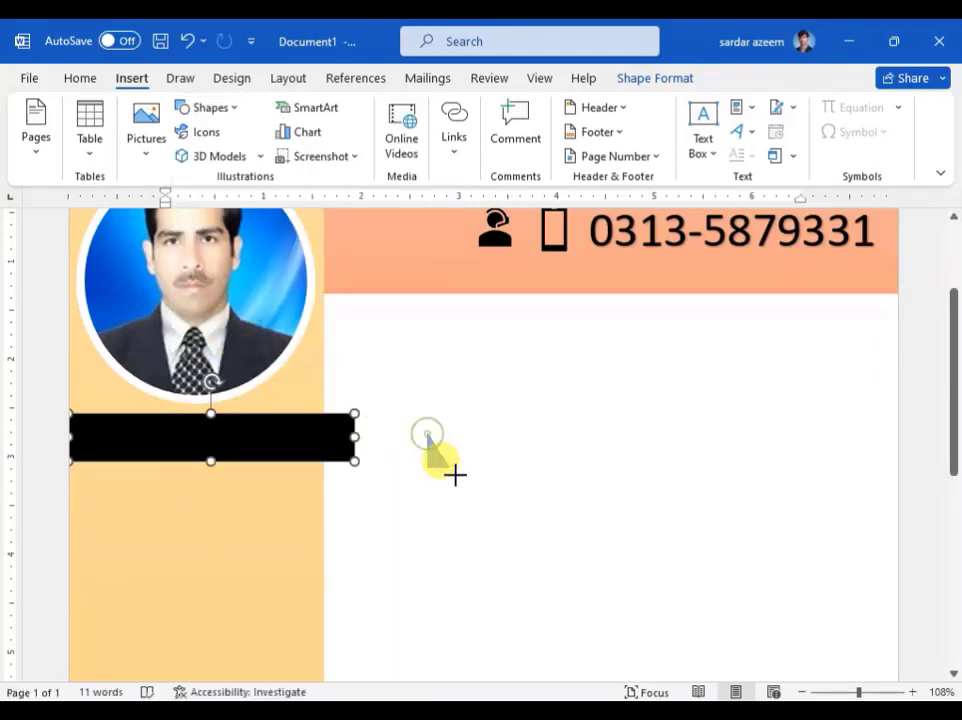
left_click_drag(455, 474, 463, 477)
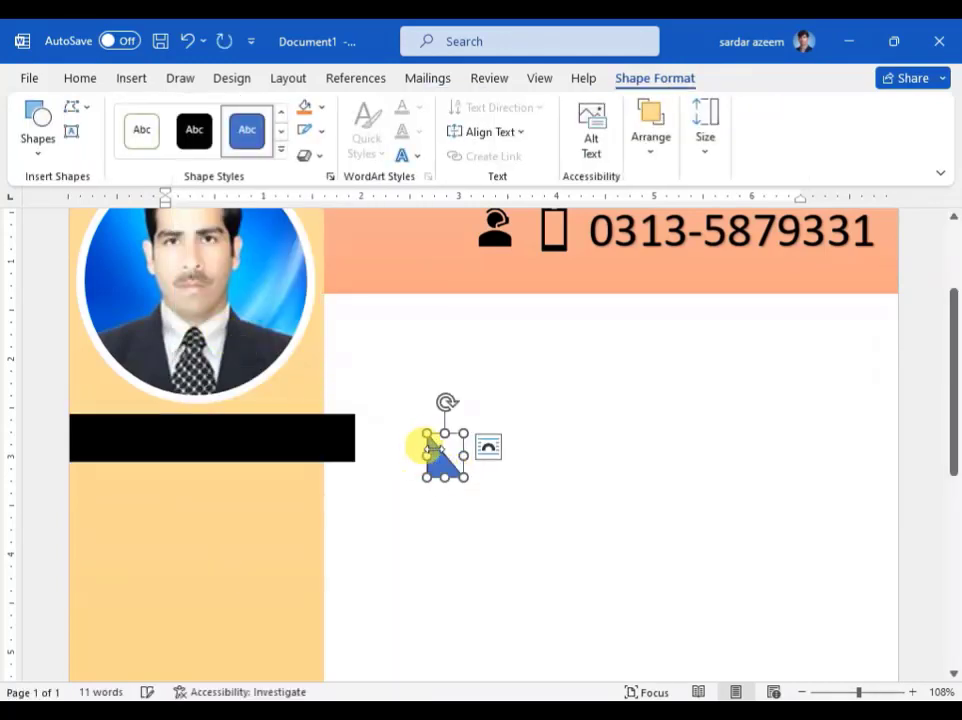
left_click_drag(444, 430, 342, 481)
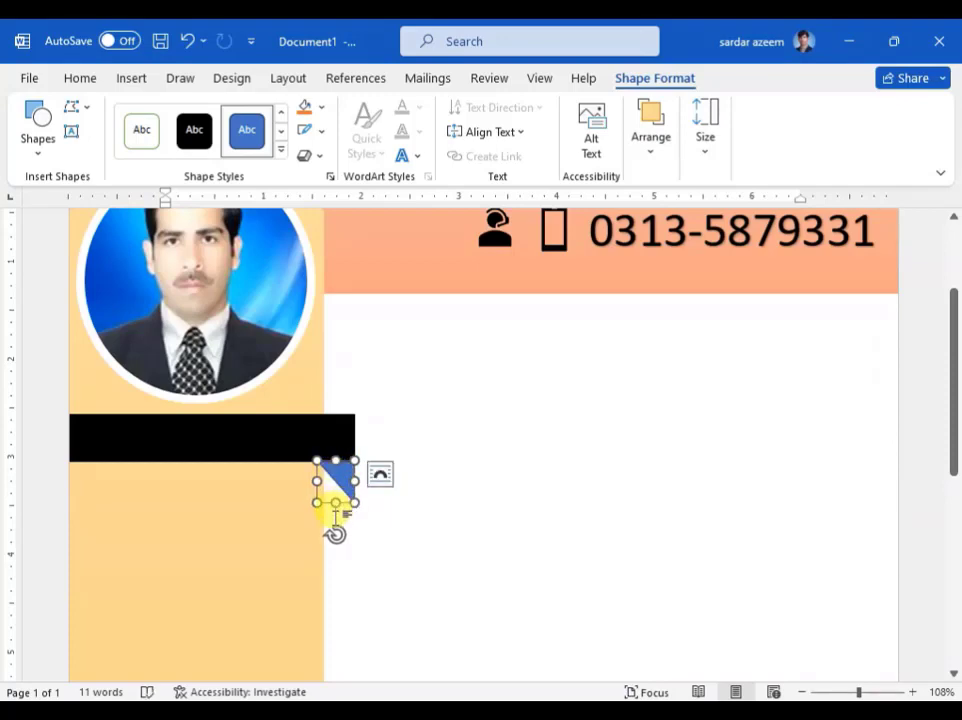
left_click_drag(859, 690, 866, 690)
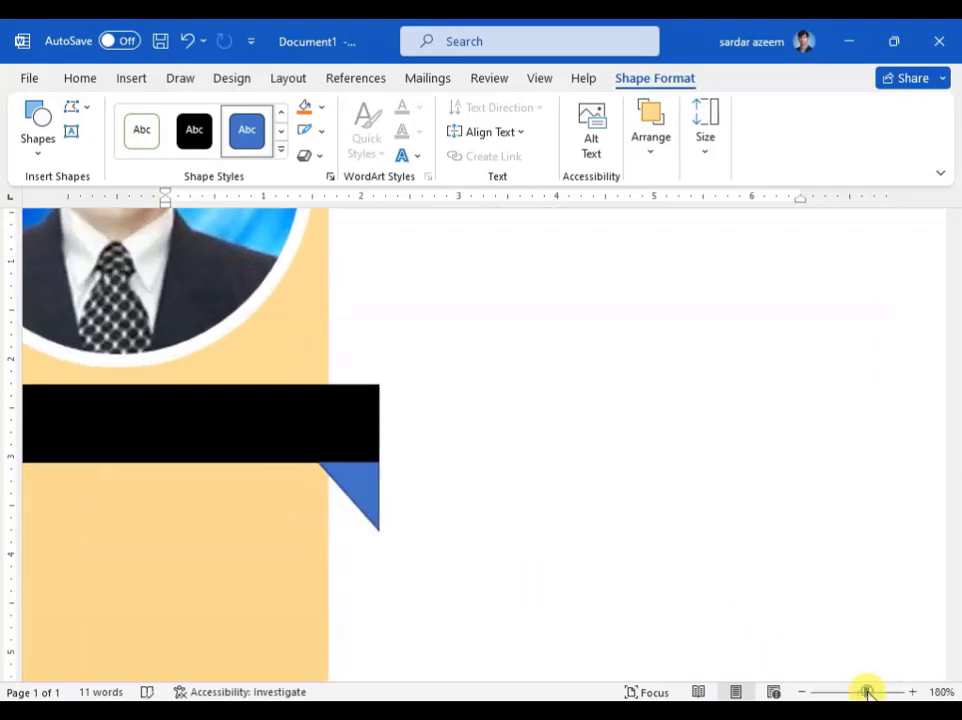
left_click(352, 508)
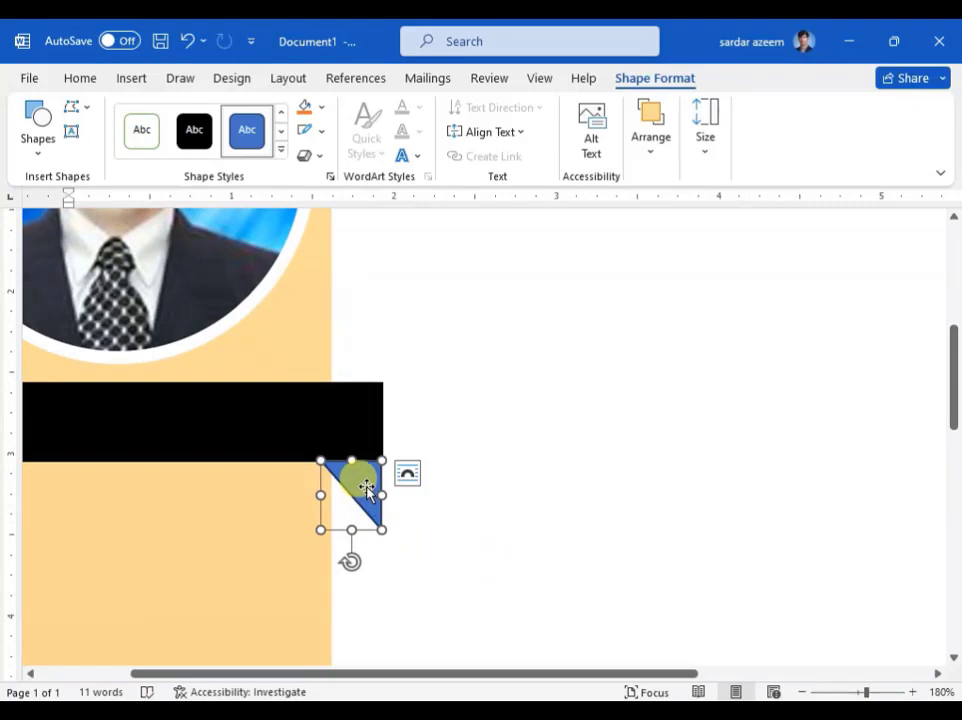
left_click(195, 132)
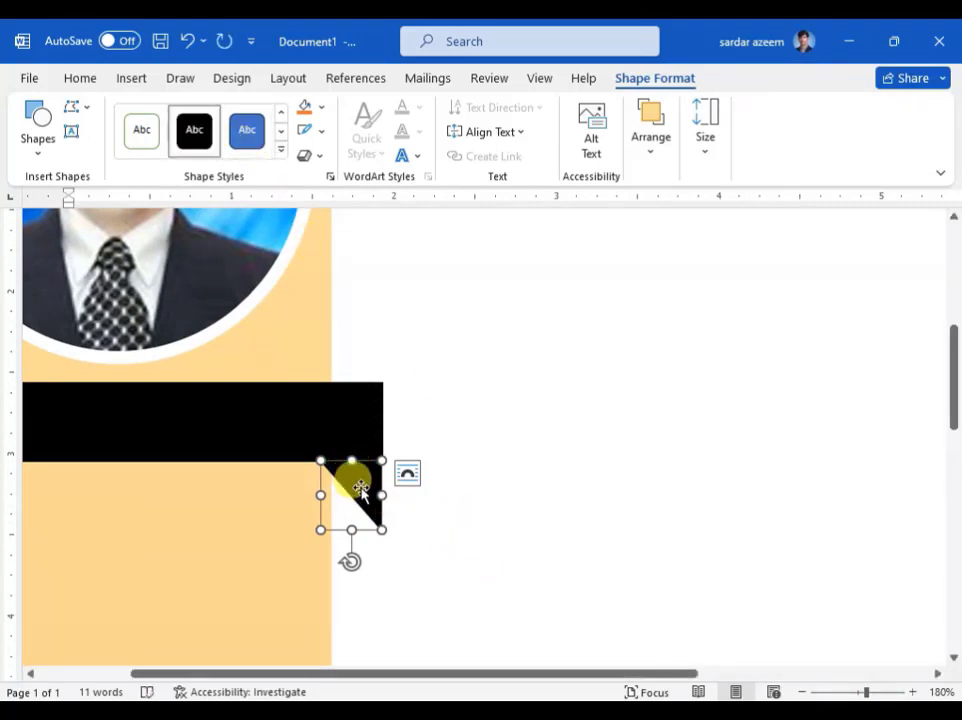
left_click_drag(360, 487, 360, 485)
key("Up")
key("Up")
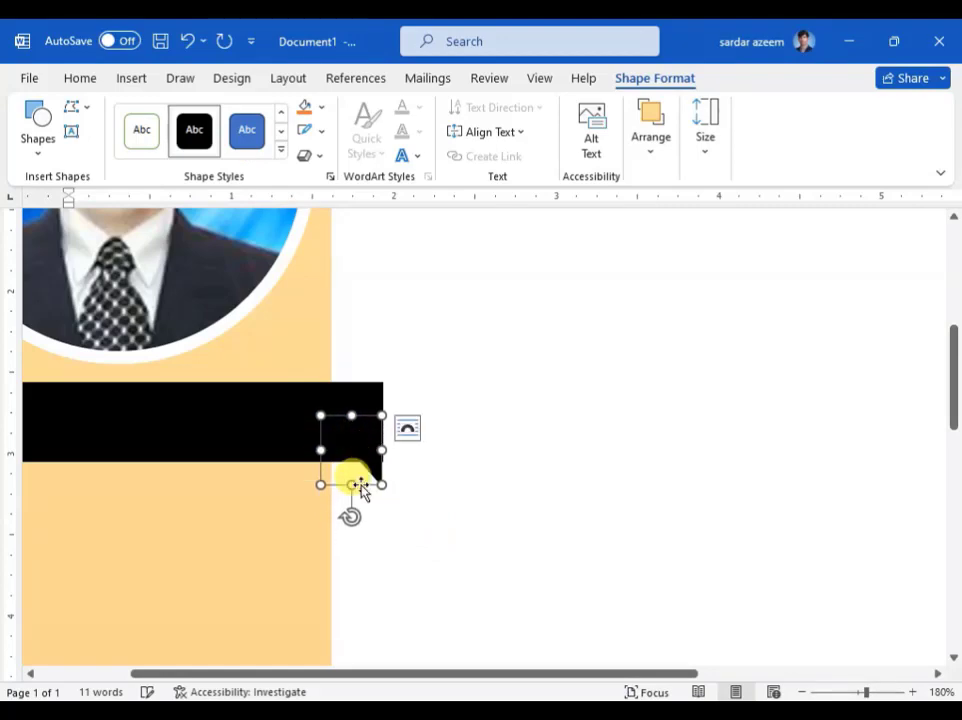
key("Down")
key("Down")
key("Down")
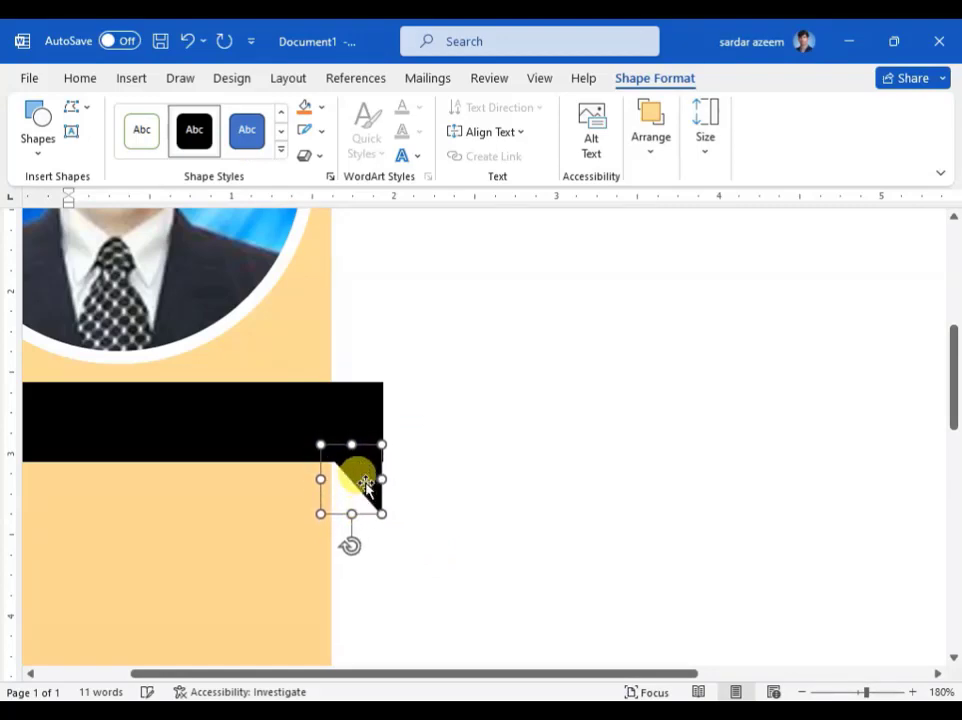
key("ctrl+Down")
key("ctrl+Down")
left_click_drag(321, 481, 360, 488)
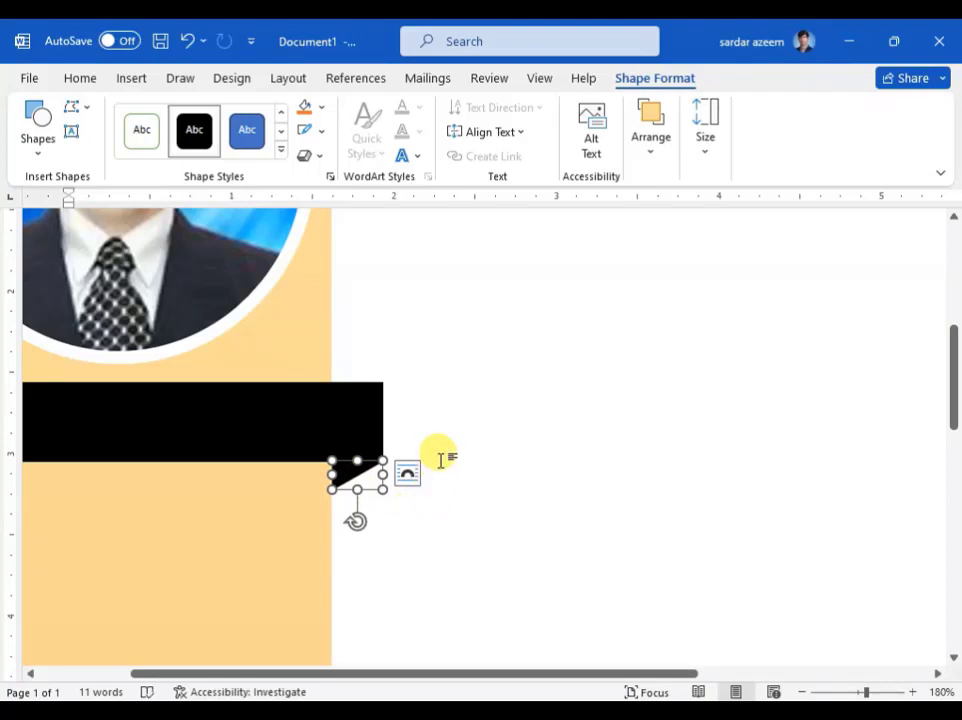
Step: Select the black bar together with the triangle and group them into one shape
left_click(250, 412, "shift")
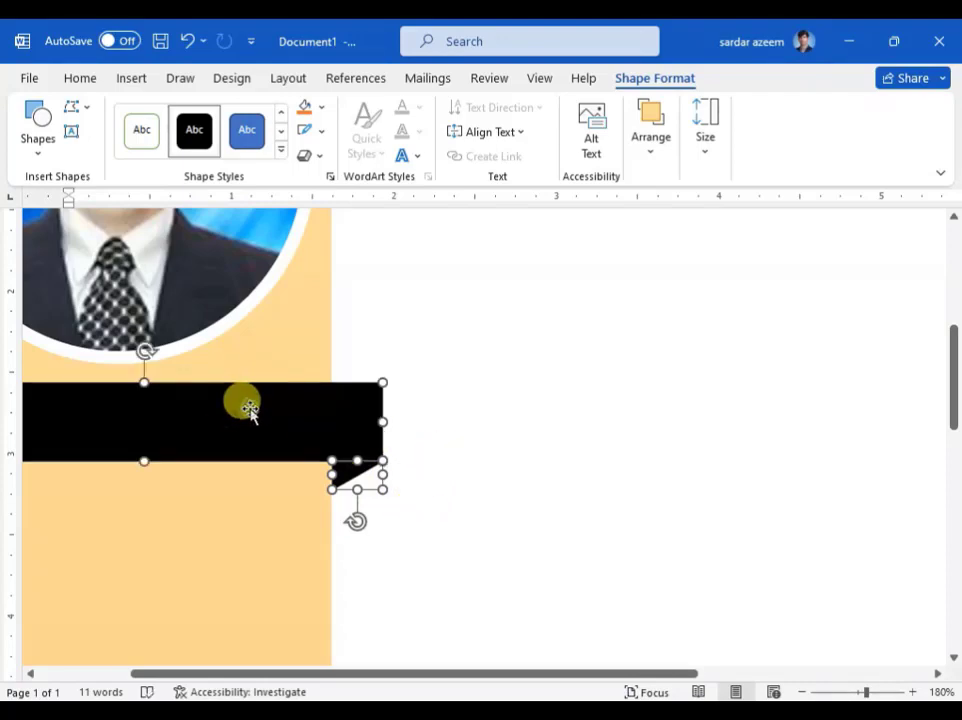
right_click(254, 407)
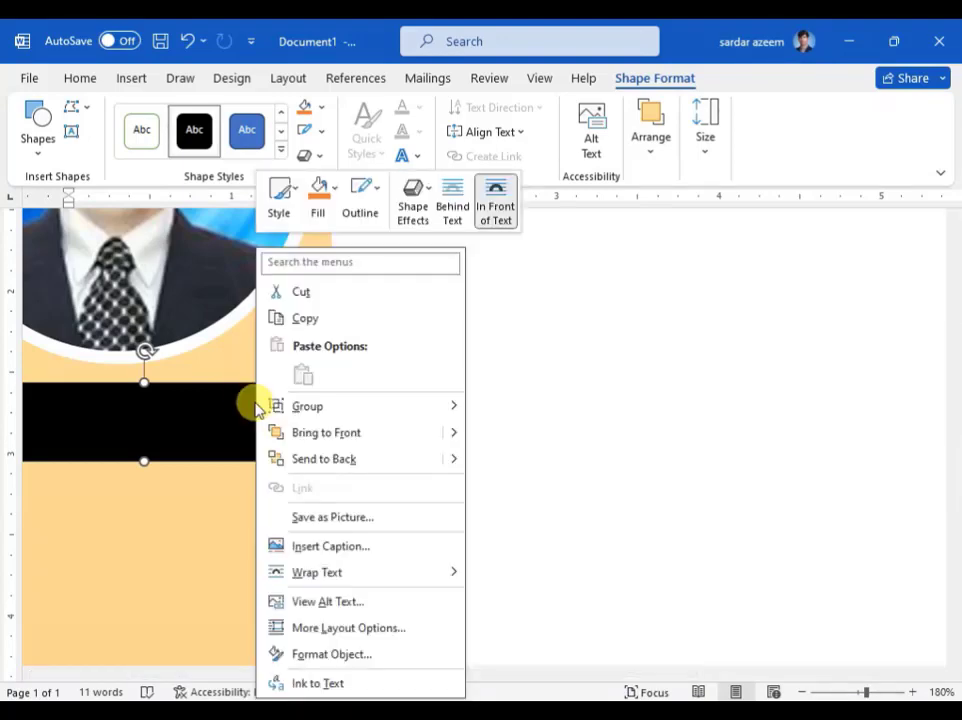
mouse_move(309, 412)
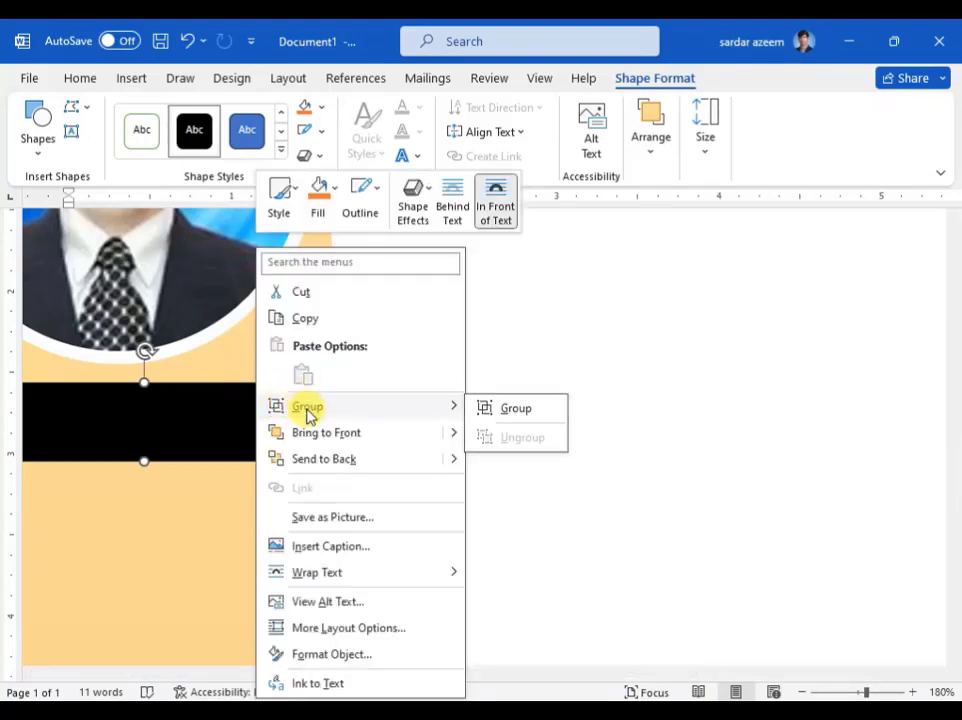
left_click(502, 412)
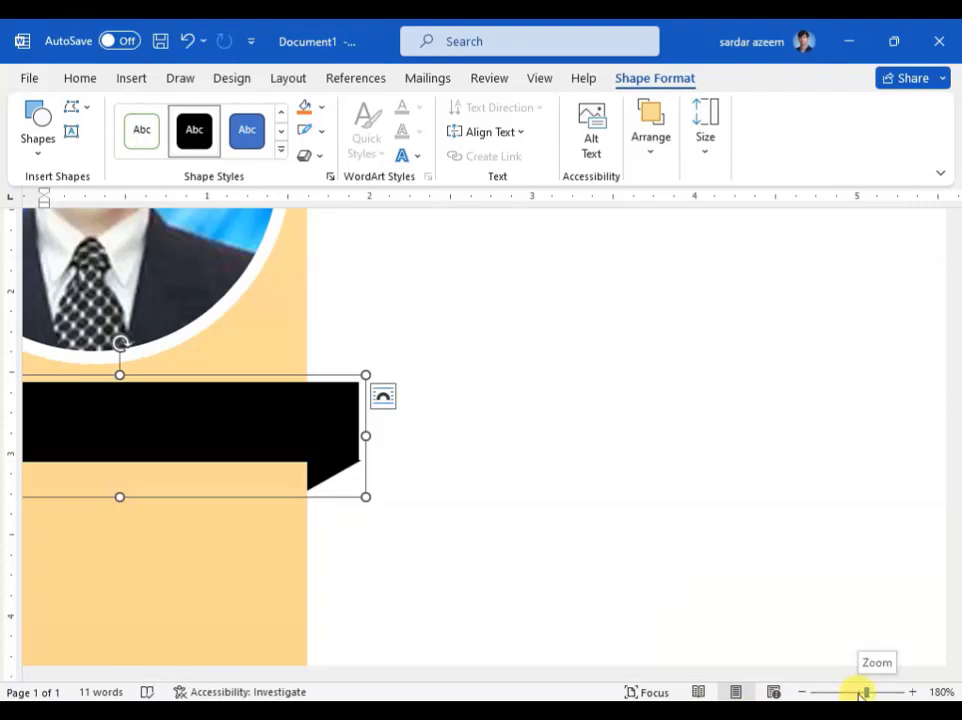
left_click_drag(862, 692, 857, 692)
Step: Paste two copies of the black ribbon banner and drag each one lower down the column
scroll(672, 393, "down", 2)
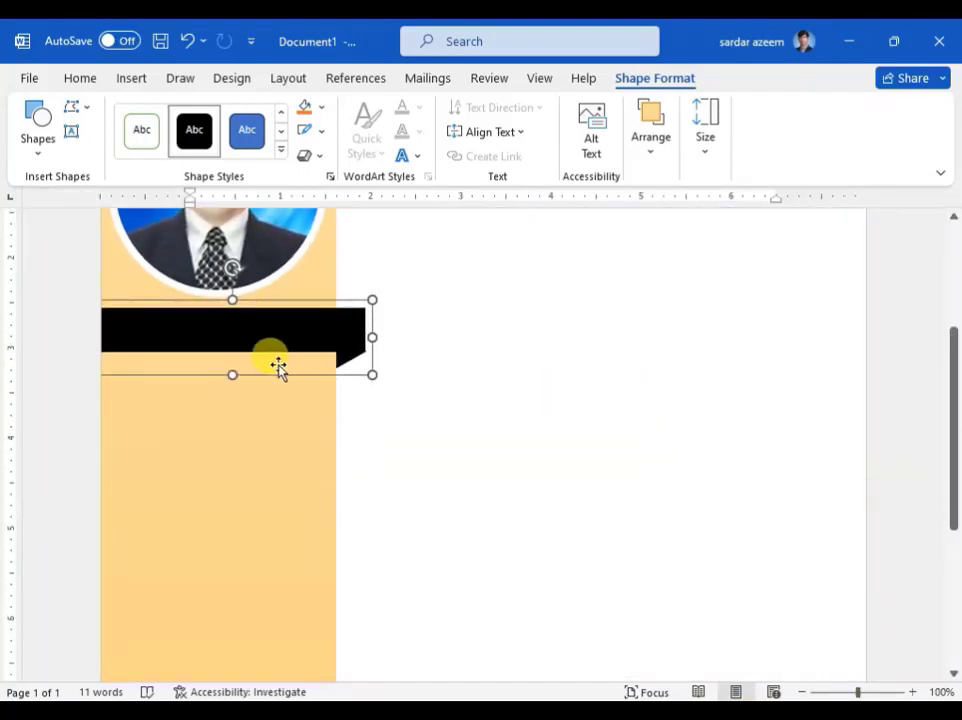
scroll(243, 339, "down", 2)
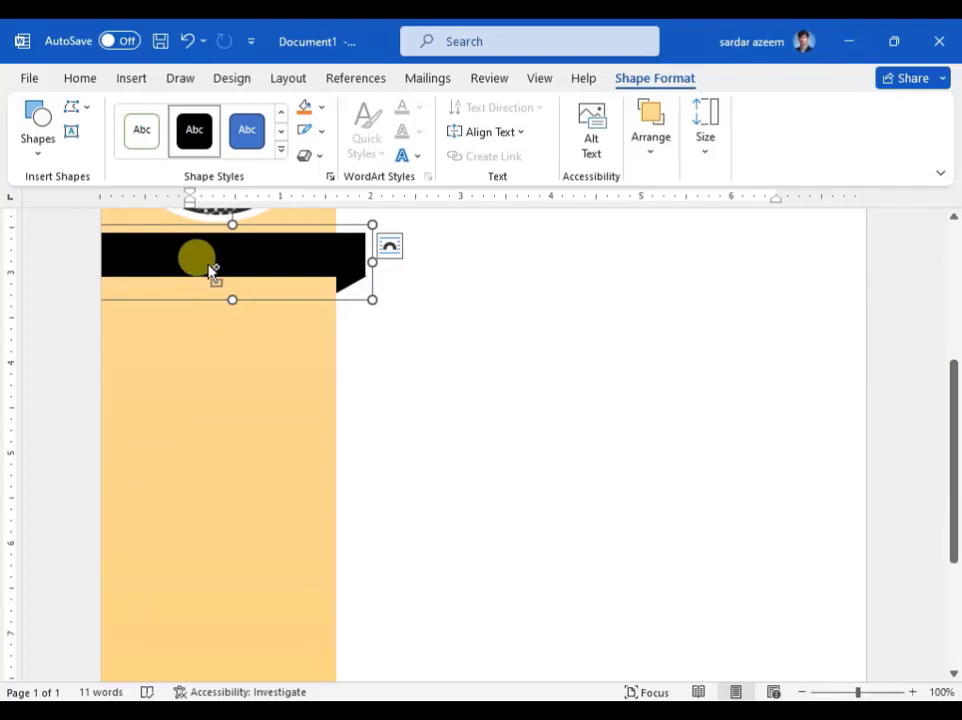
key("ctrl+v")
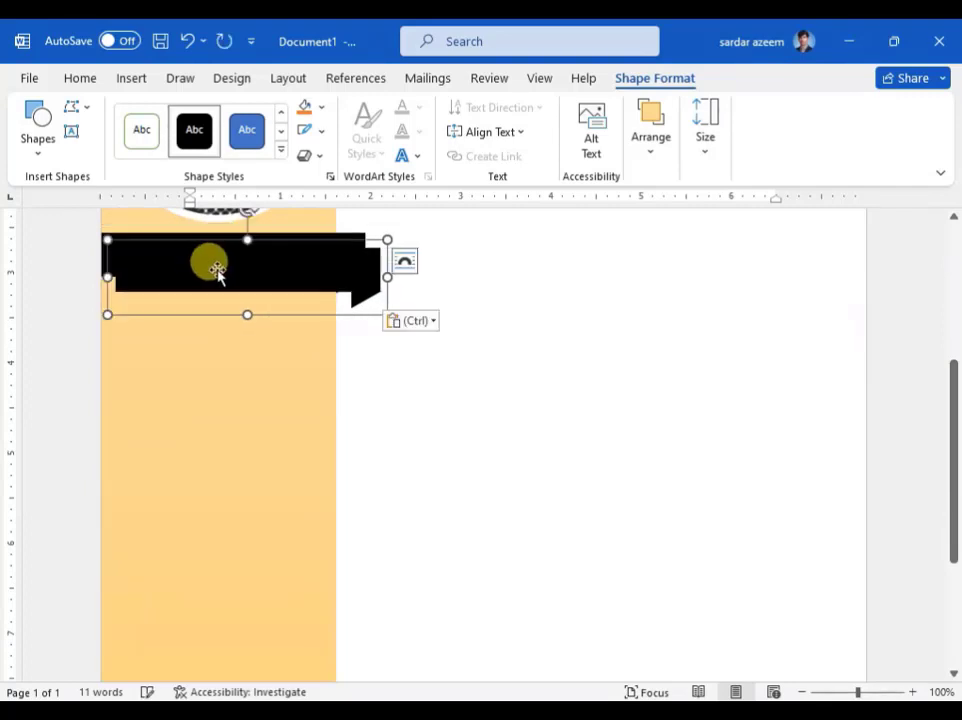
left_click_drag(218, 270, 200, 556)
scroll(208, 485, "down", 4)
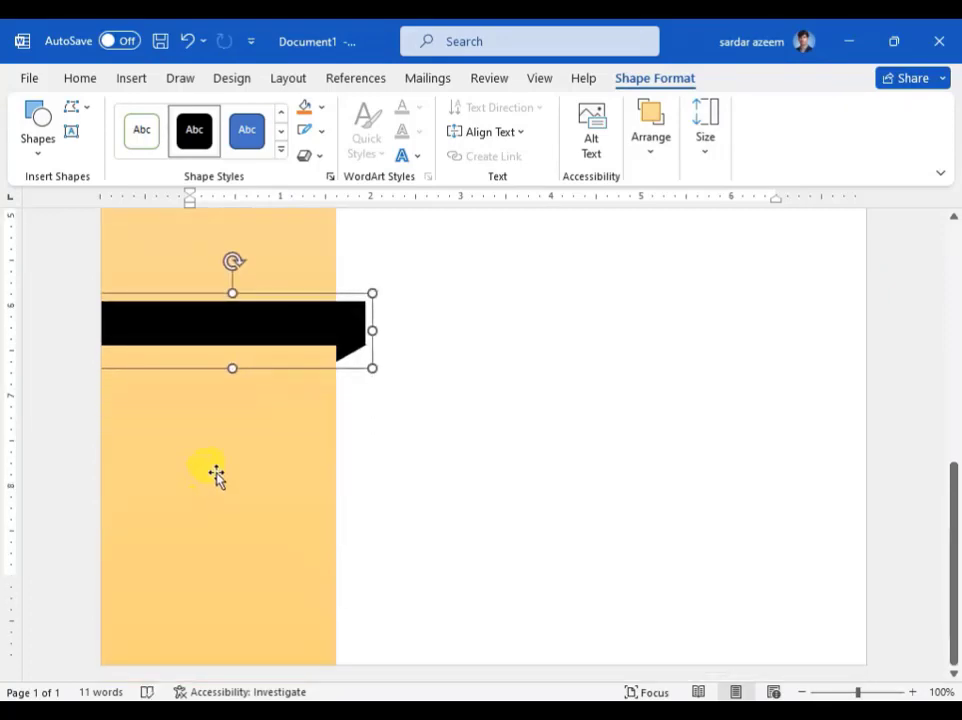
scroll(219, 465, "up", 1)
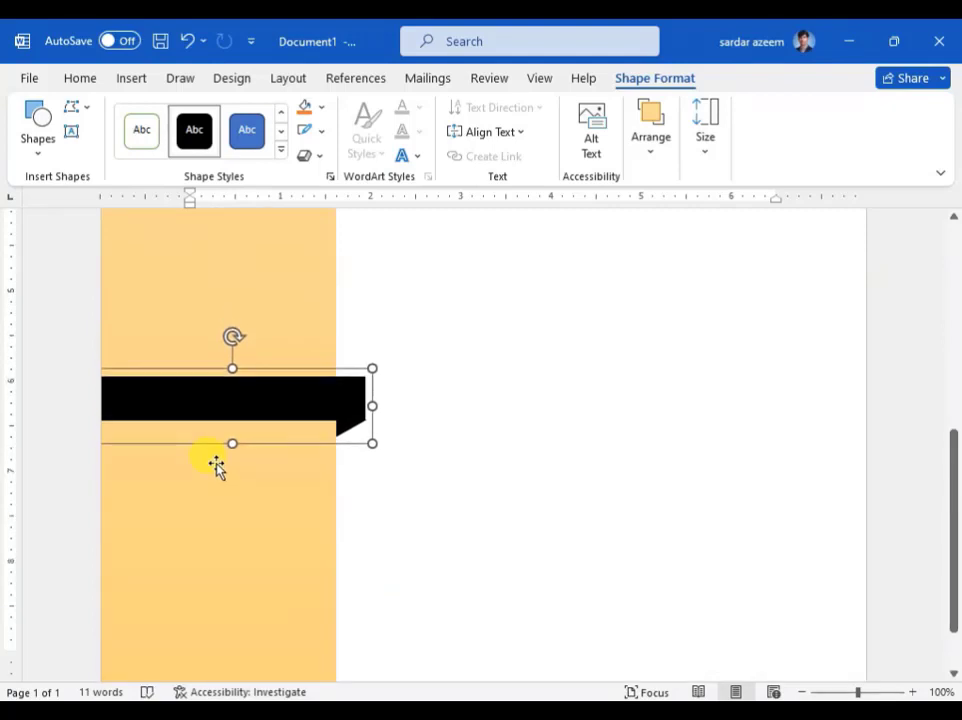
scroll(243, 434, "down", 1)
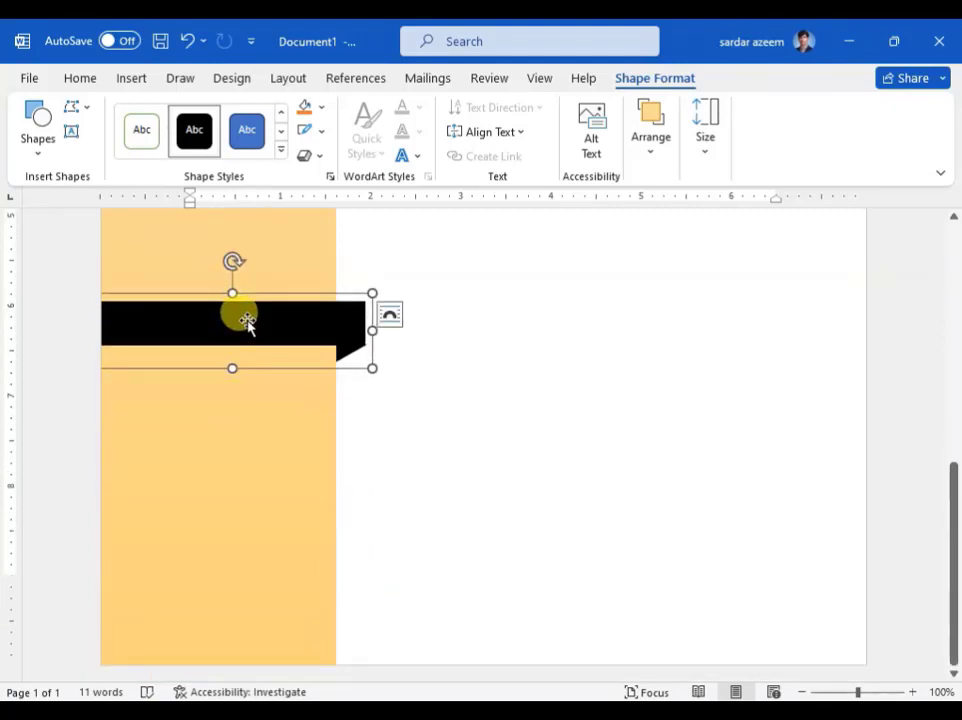
key("ctrl+v")
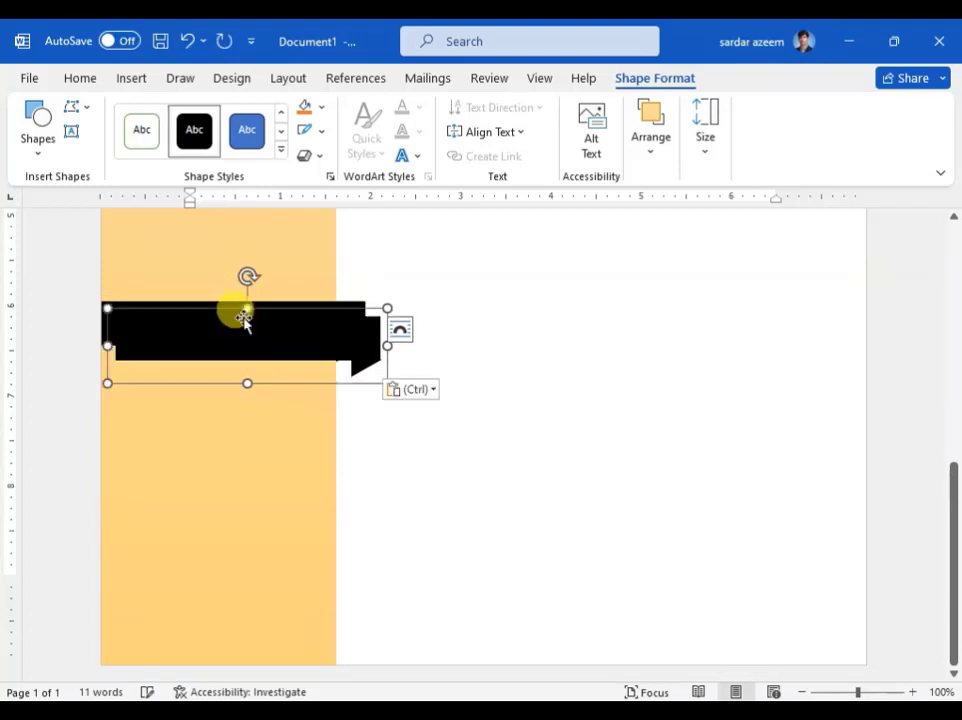
left_click_drag(250, 340, 240, 558)
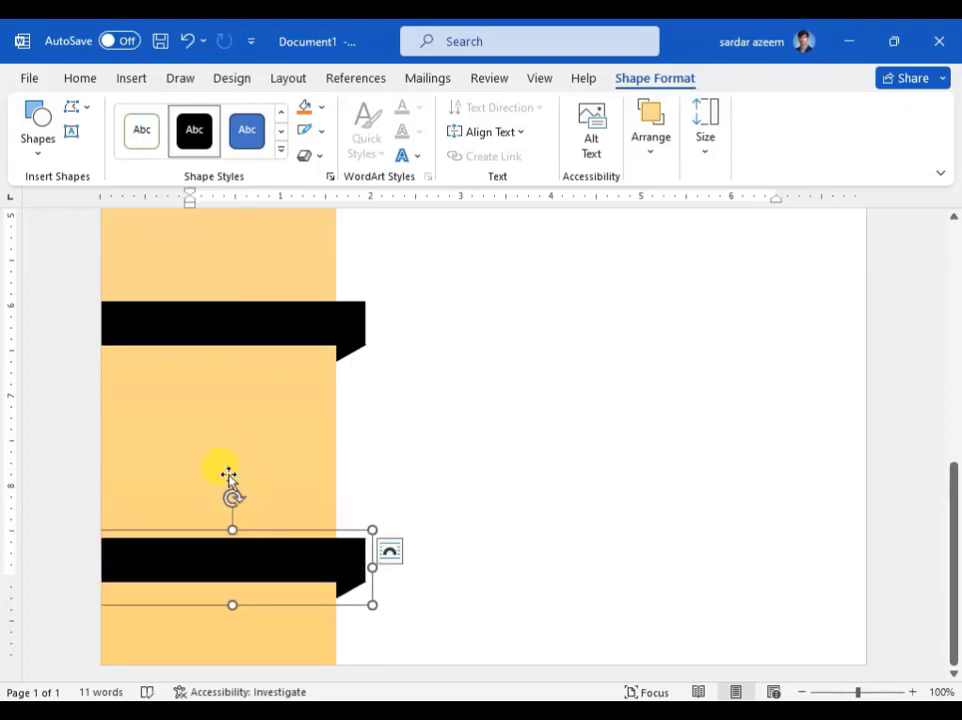
scroll(267, 440, "up", 5)
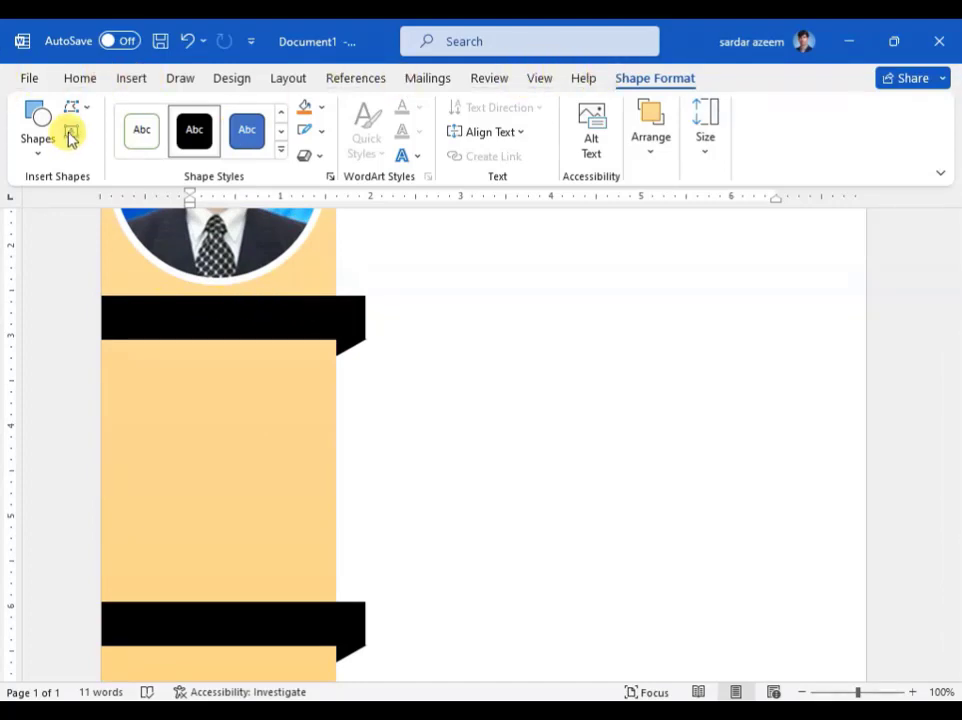
Step: Draw a text box across the top ribbon reading 'Personal Information' with a transparent preset style
left_click(71, 137)
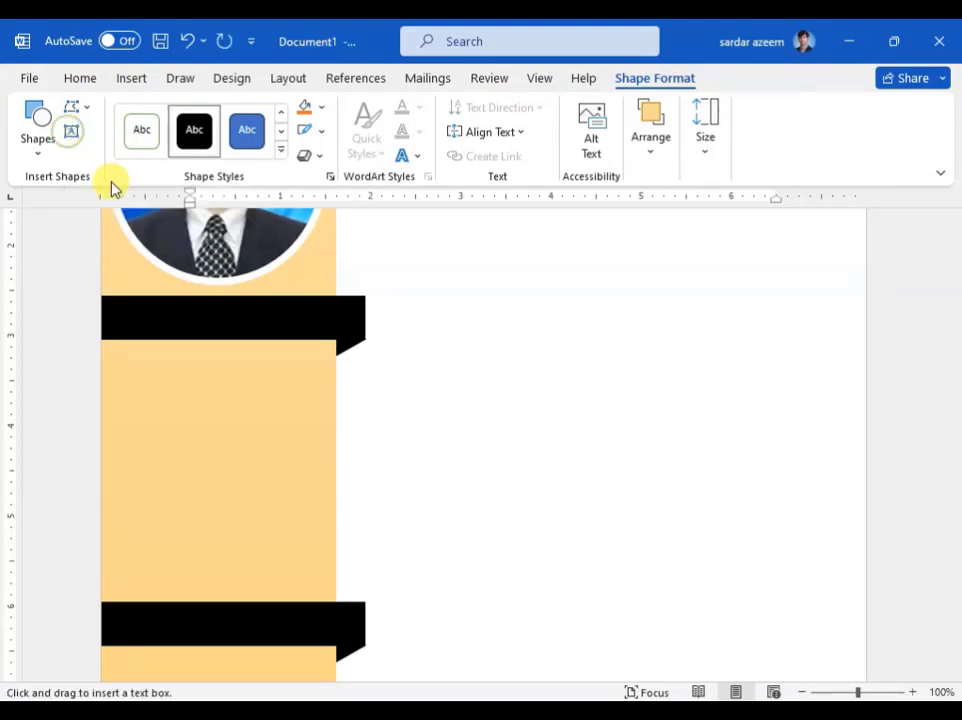
left_click_drag(121, 299, 330, 332)
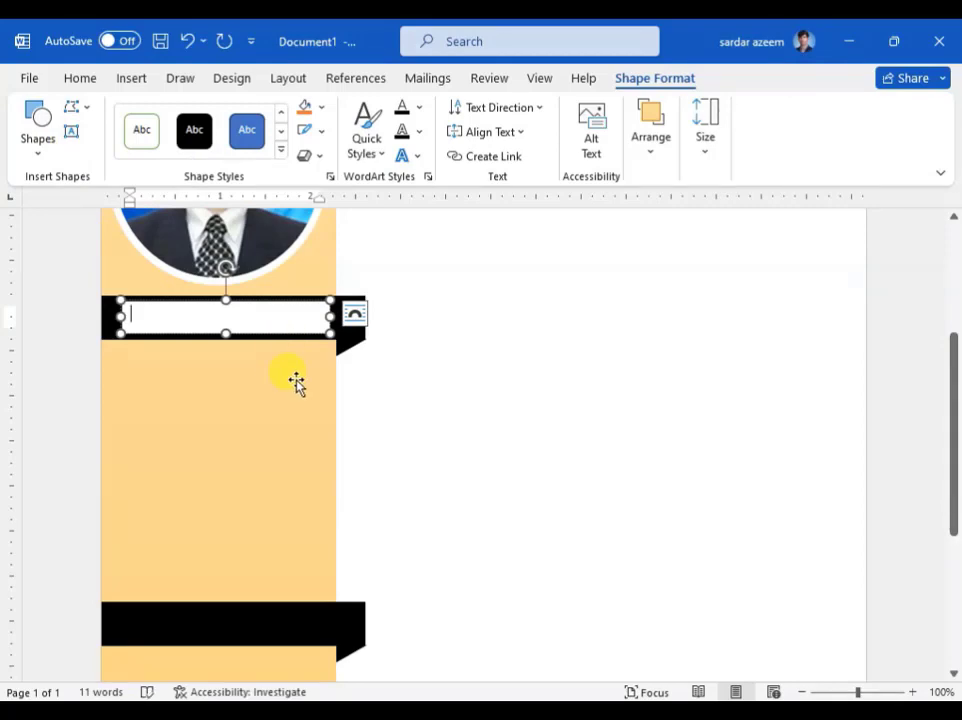
type("Personal Information")
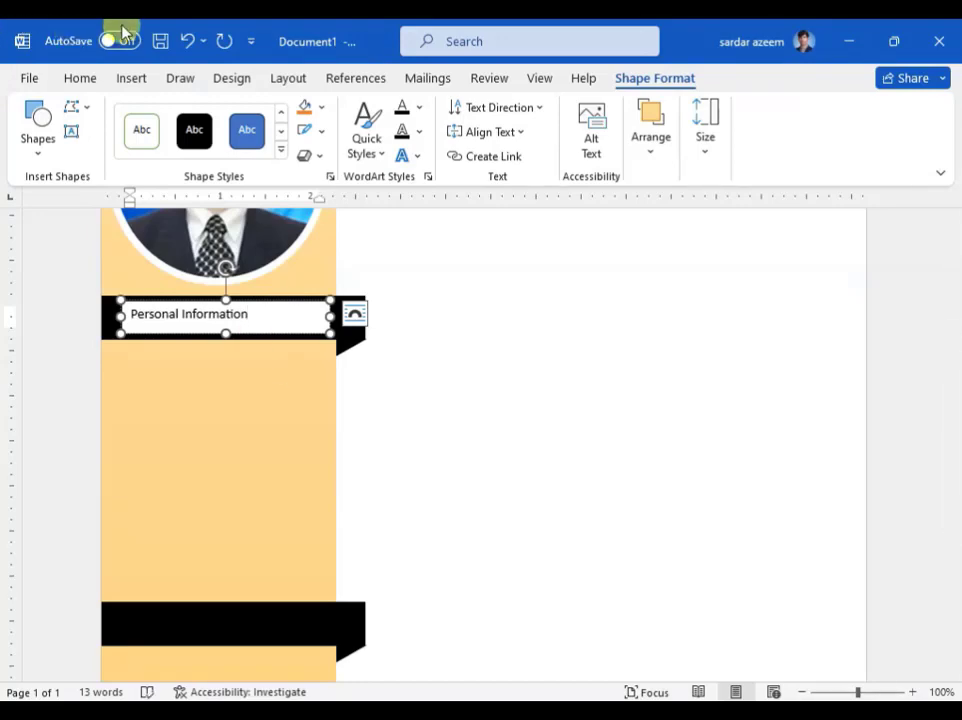
left_click(281, 149)
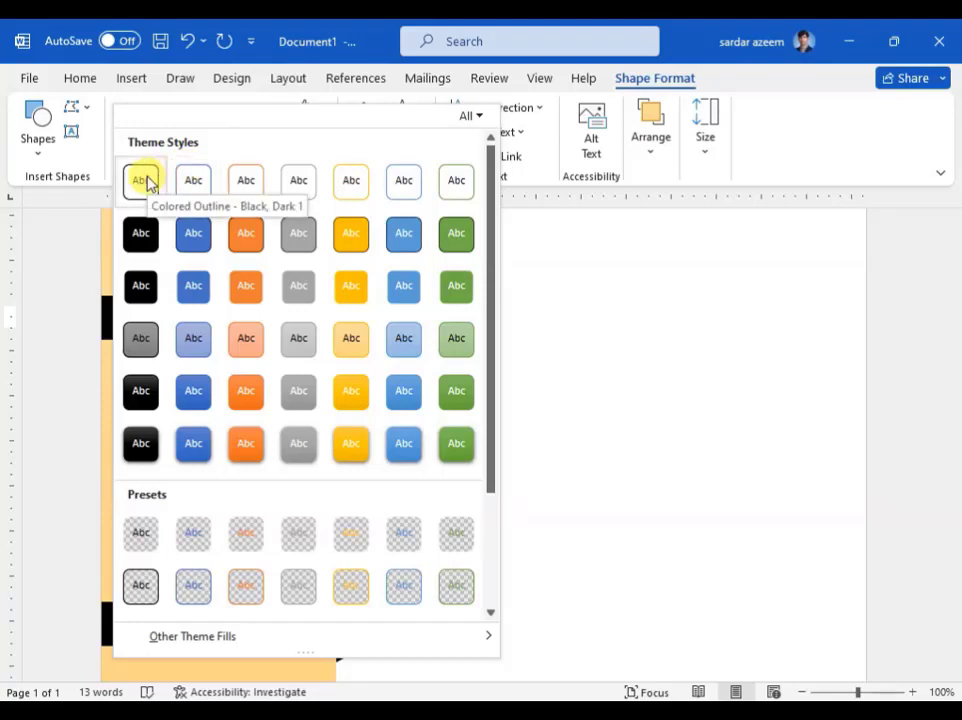
left_click(138, 540)
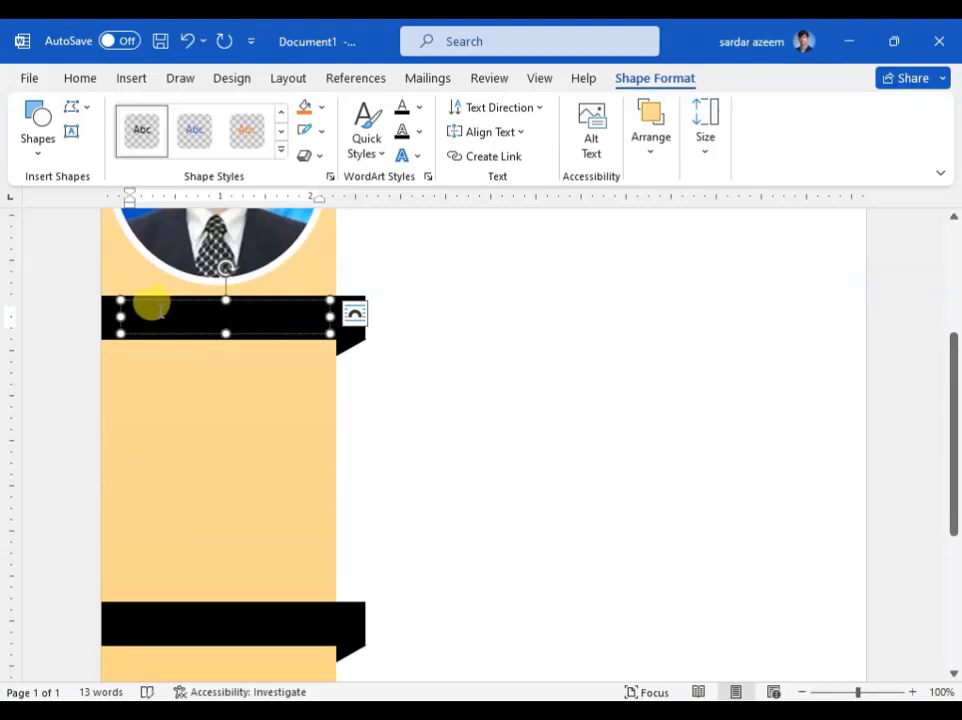
Step: Make the heading text white and enlarge it to 18 pt
left_click(77, 80)
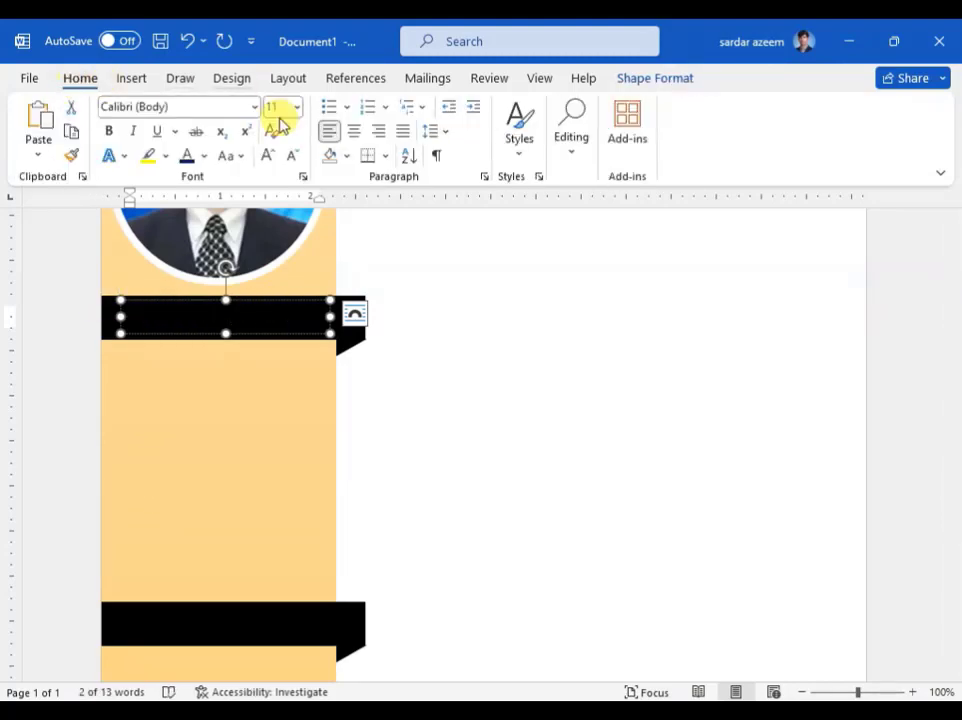
left_click(204, 157)
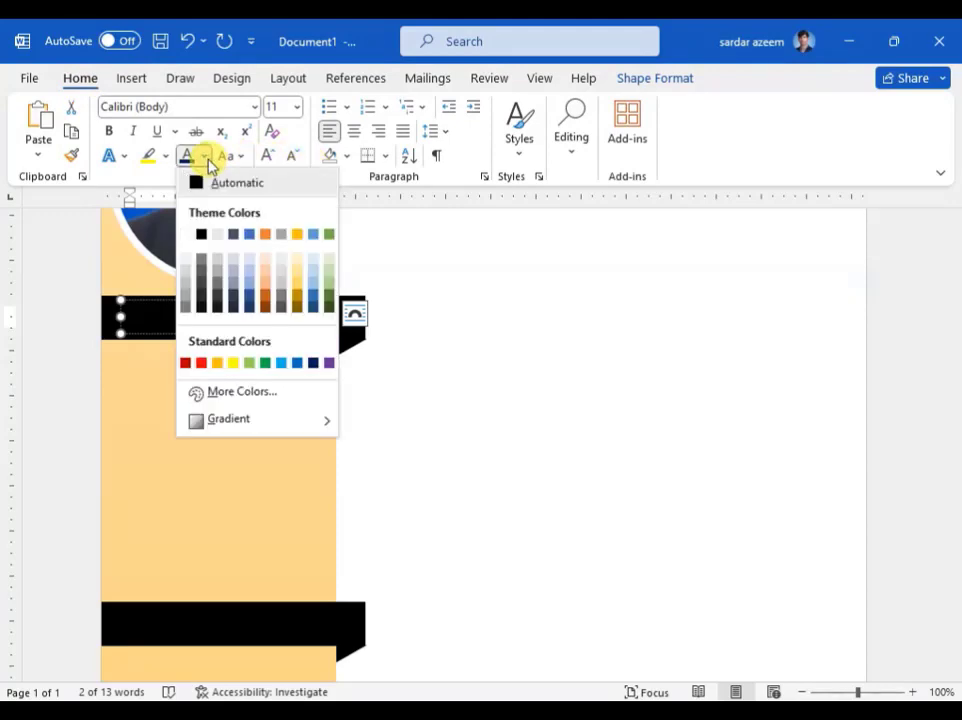
left_click(187, 236)
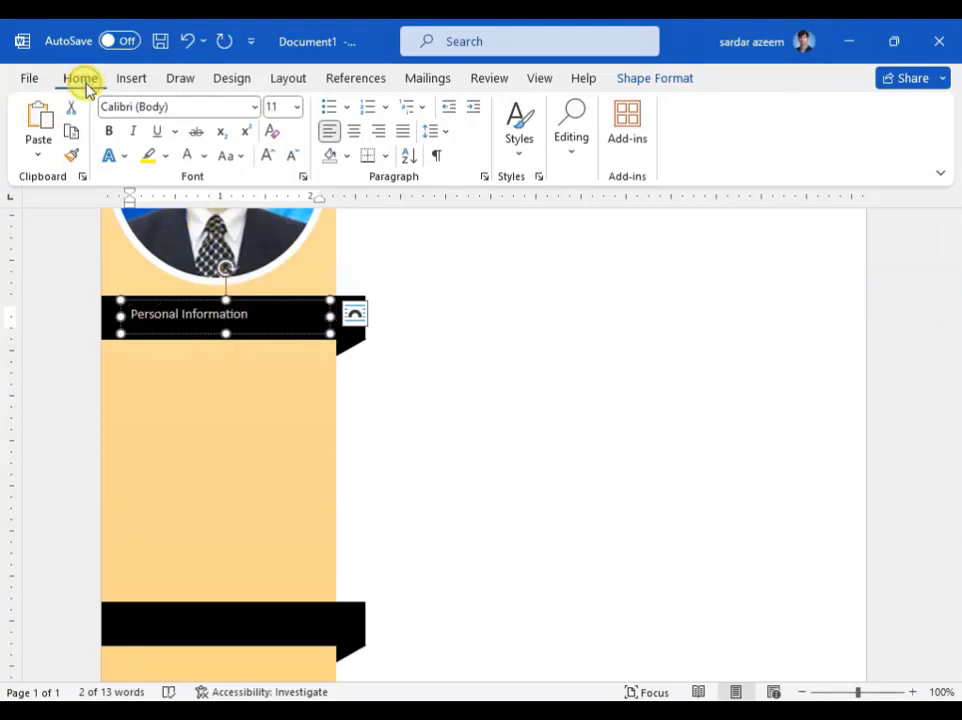
left_click(266, 156)
left_click(266, 156)
left_click(266, 156)
left_click(266, 156)
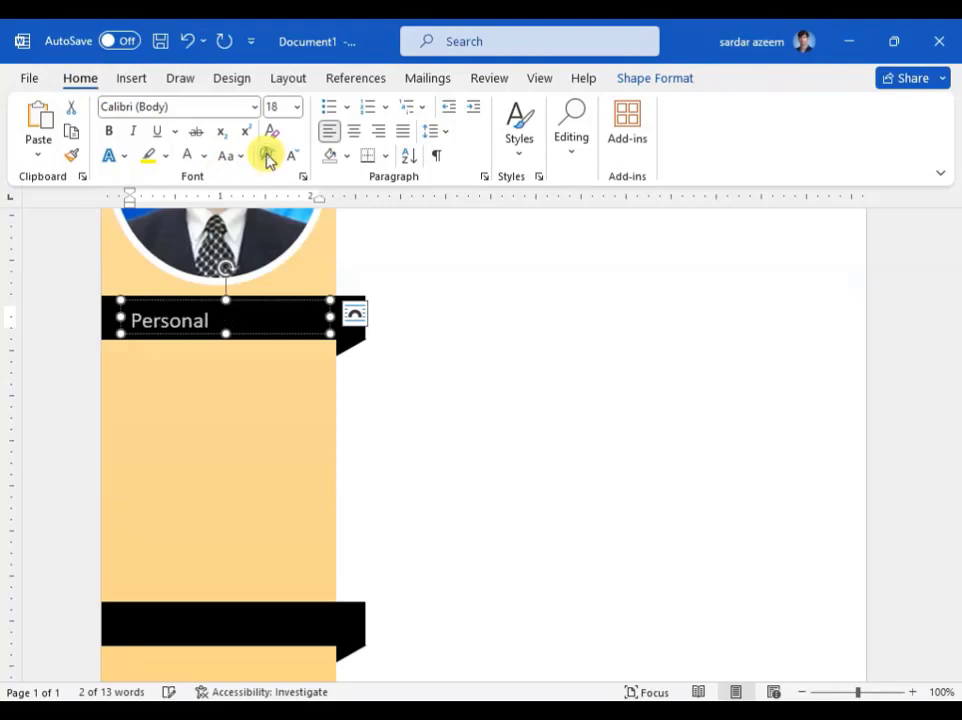
Step: Widen and reposition the heading box on the ribbon, and set its font to Bahnschrift SemiBold
left_click_drag(330, 316, 354, 318)
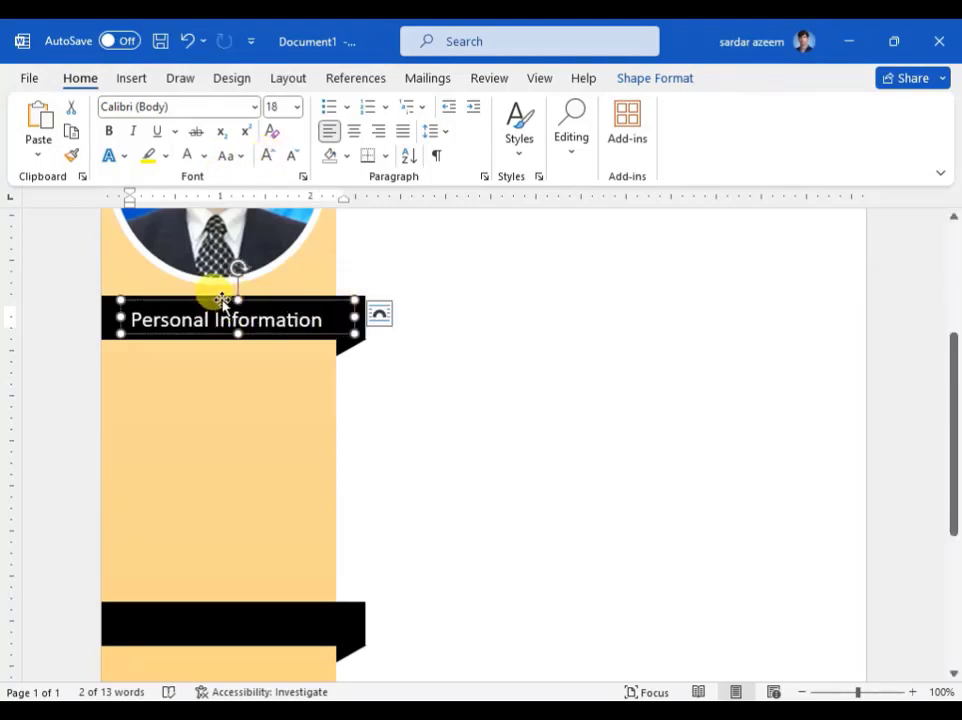
left_click_drag(222, 300, 213, 298)
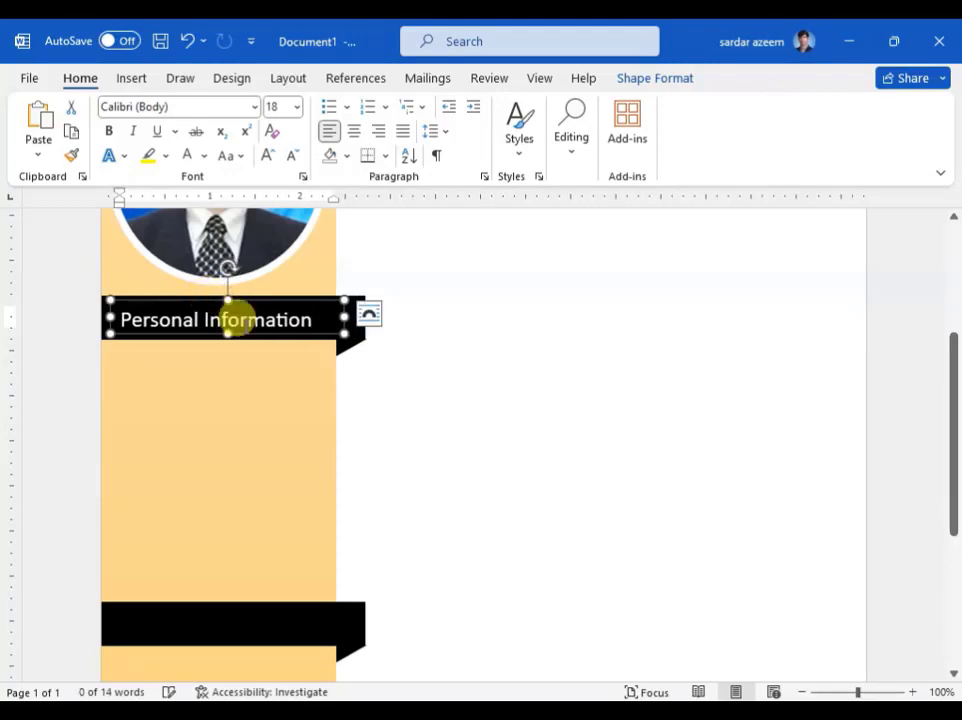
key("Up")
key("Up")
key("Up")
key("Up")
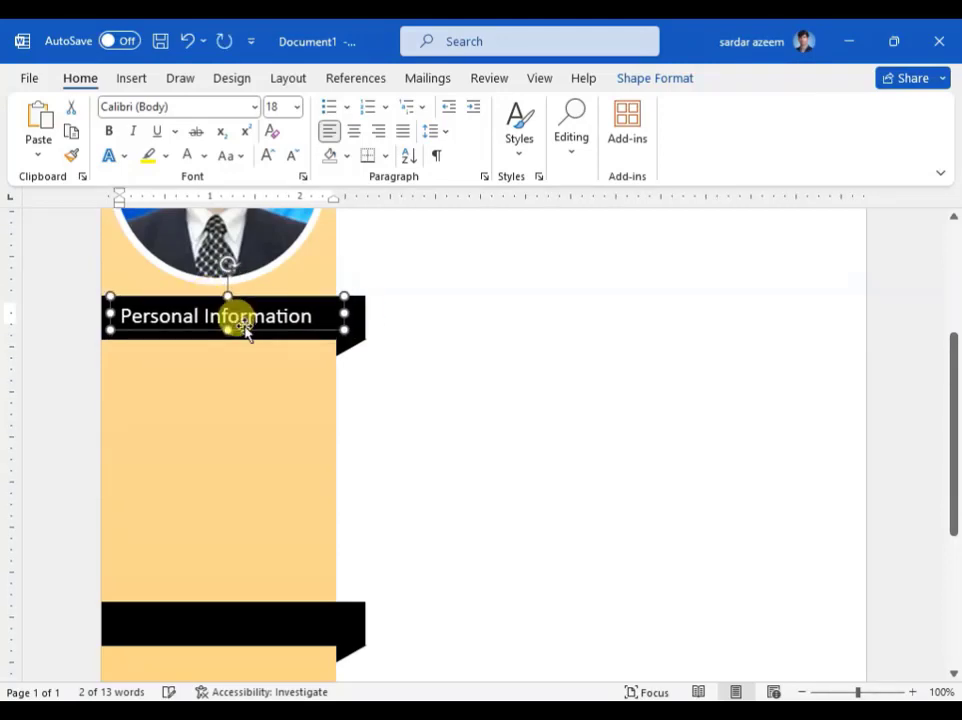
left_click(255, 107)
left_click(197, 244)
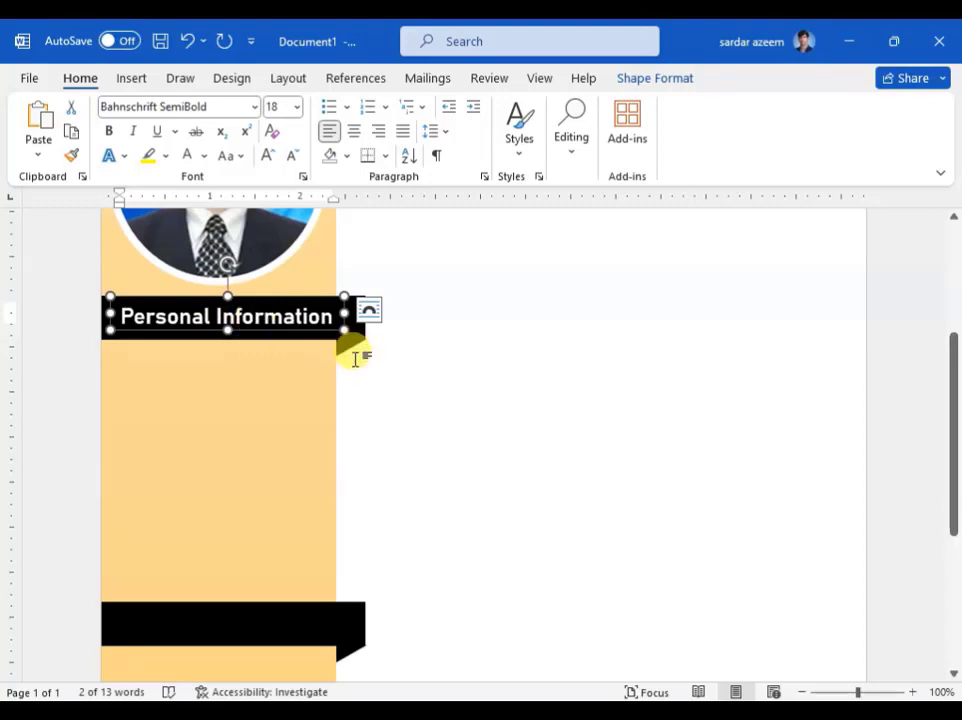
scroll(330, 350, "down", 1)
scroll(330, 350, "down", 2)
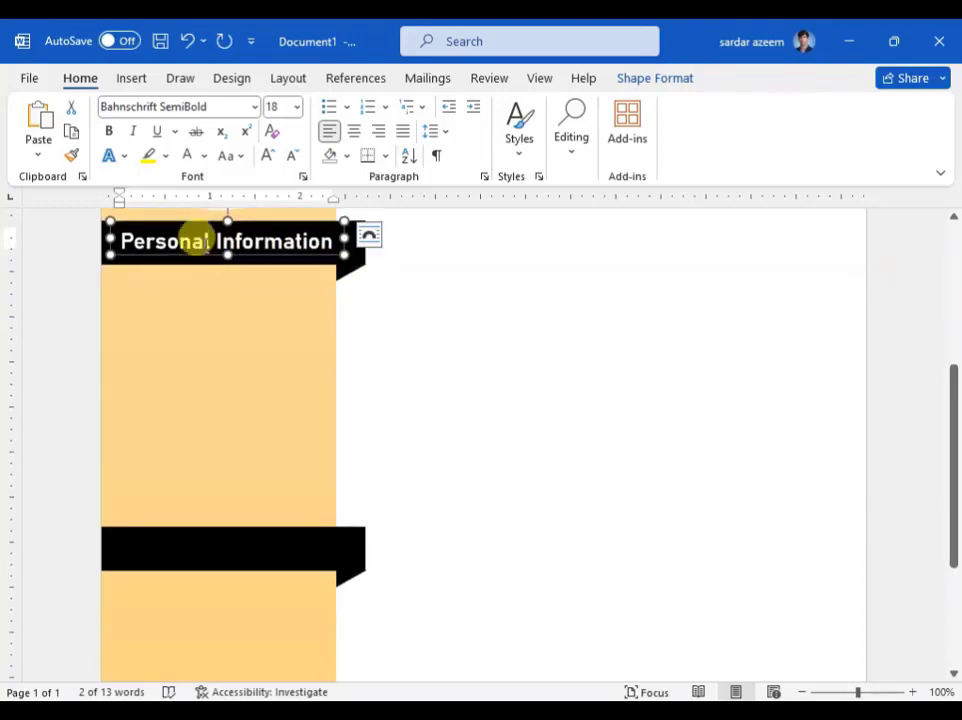
Step: Place a heading copy on the lower ribbon and retype the upper heading as 'Skills'
key("ctrl+v")
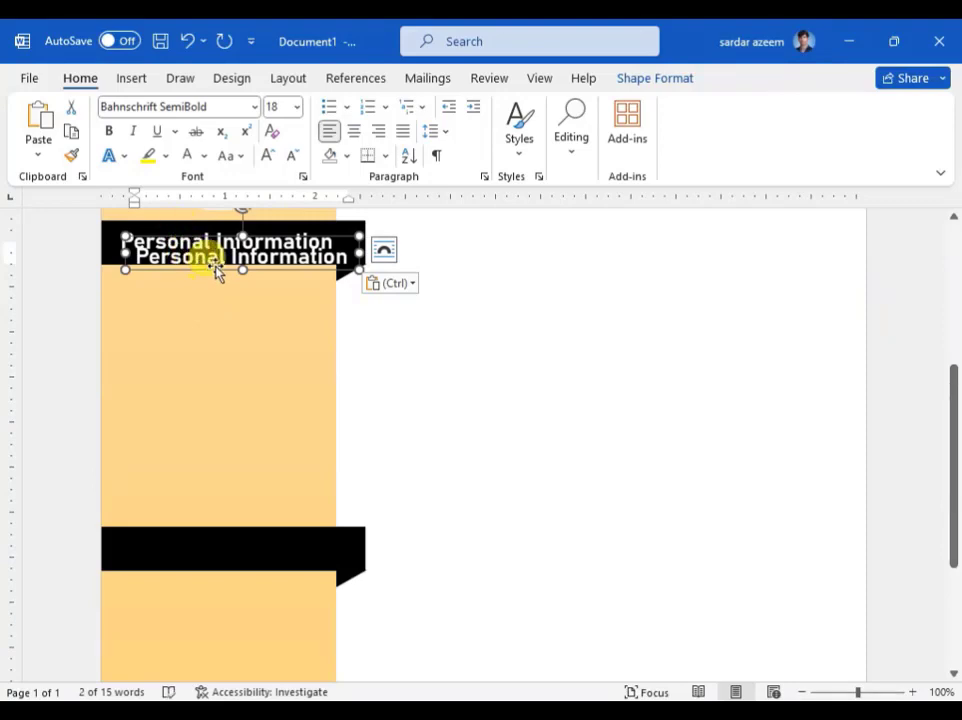
left_click_drag(217, 272, 206, 560)
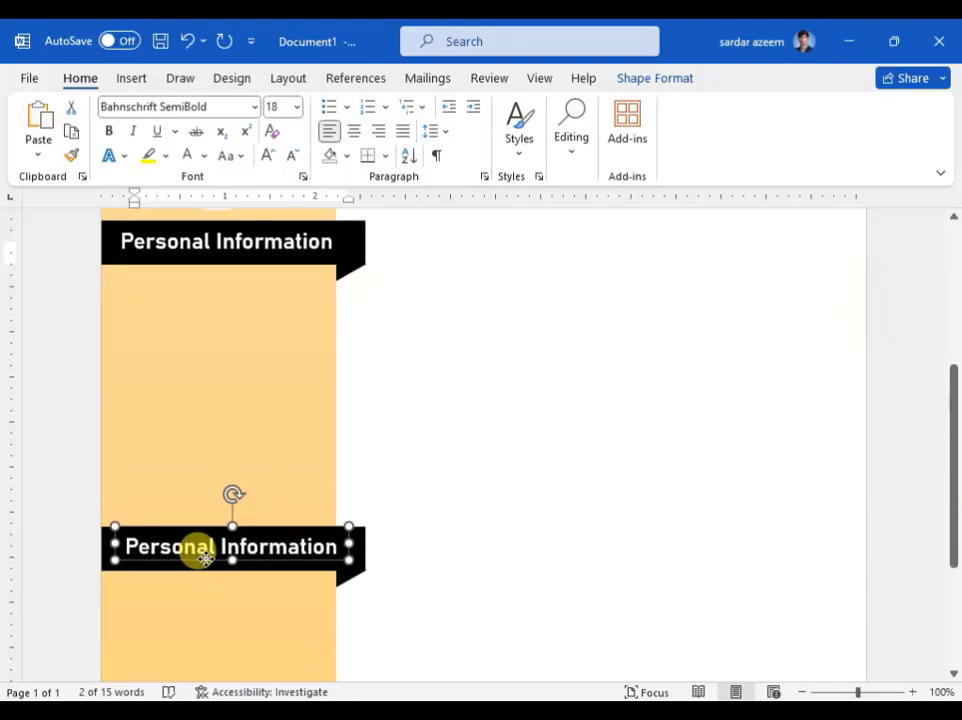
left_click_drag(208, 558, 209, 558)
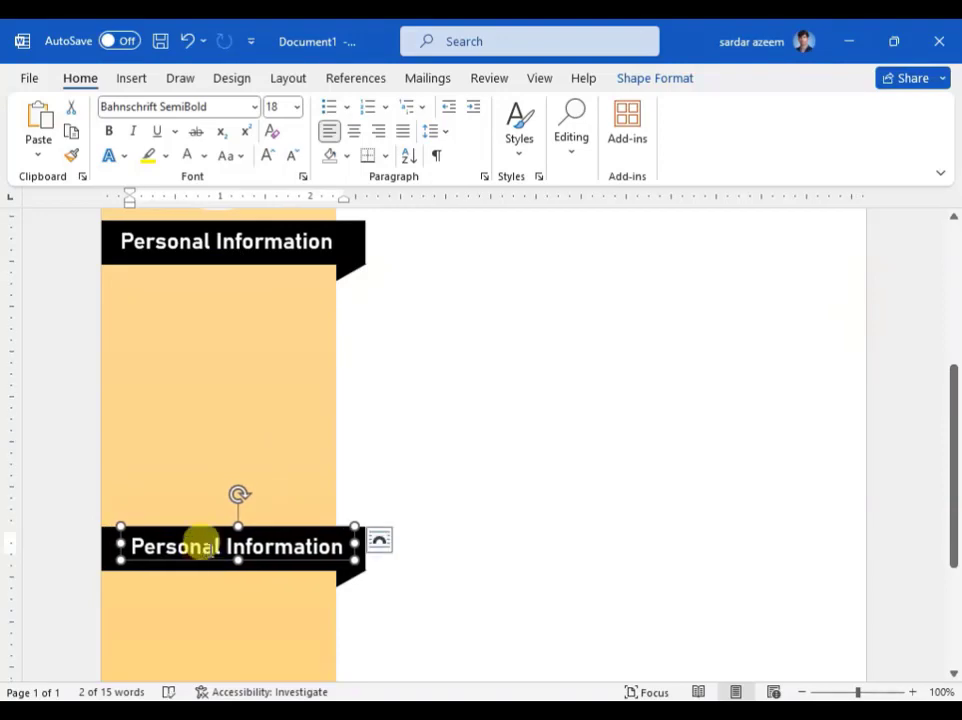
double_click(210, 548)
scroll(211, 500, "down", 3)
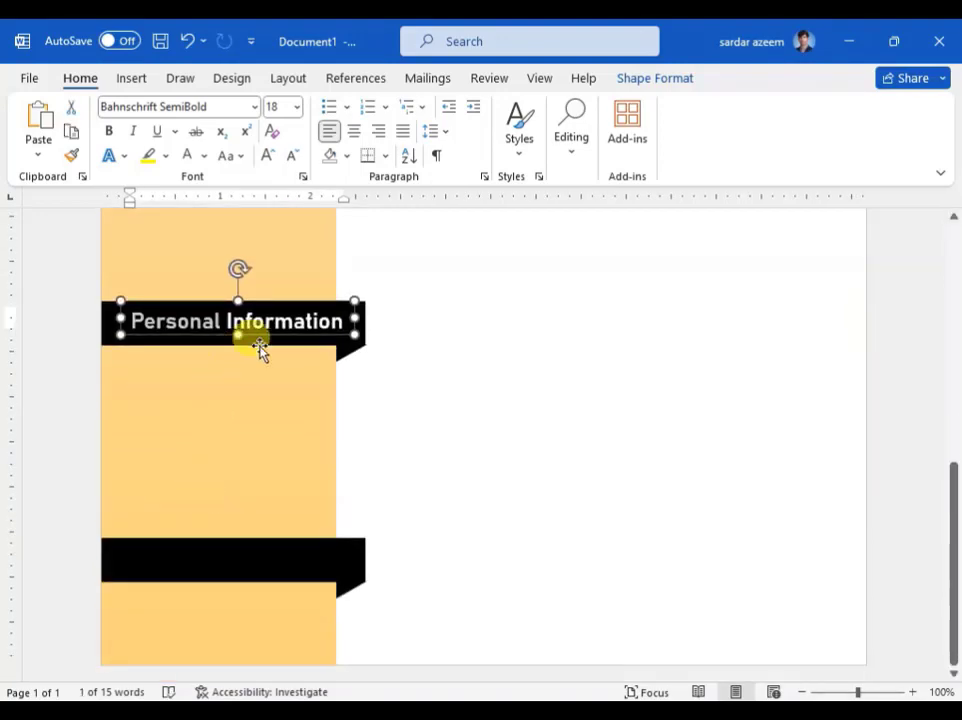
left_click(326, 320)
left_click_drag(335, 318, 125, 316)
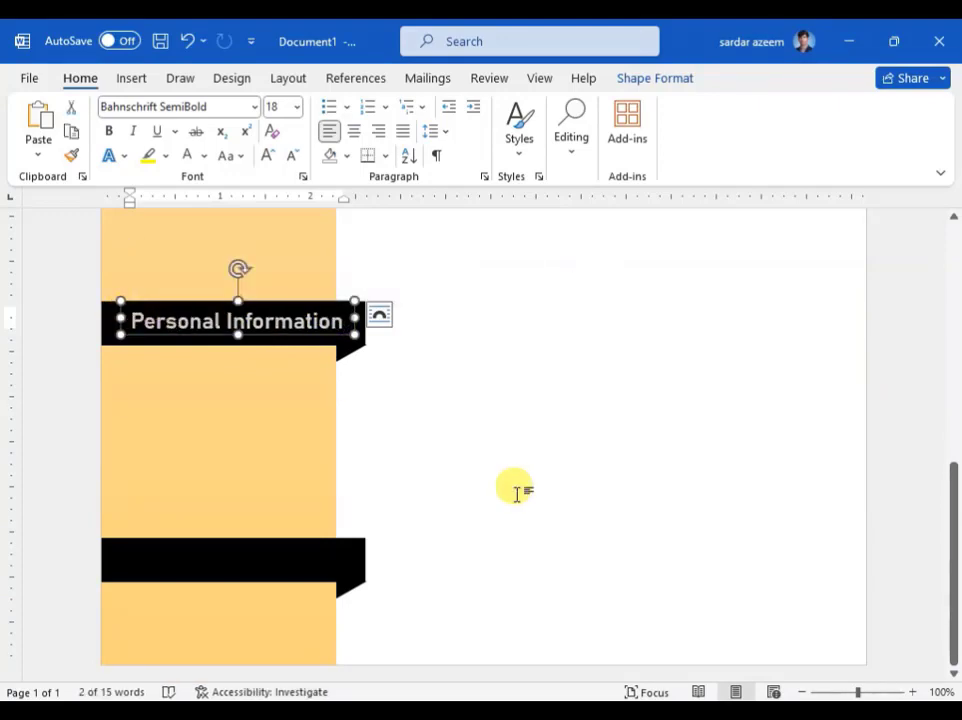
type("Skills")
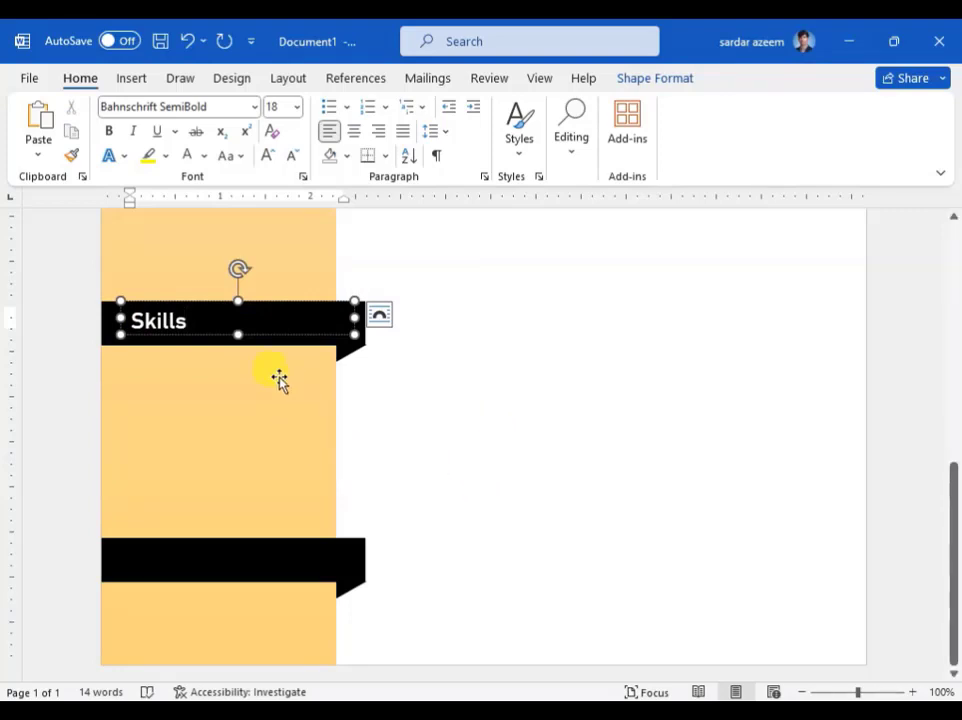
Step: Duplicate the Skills heading box onto the lower black ribbon and nudge it into alignment
left_click(211, 334)
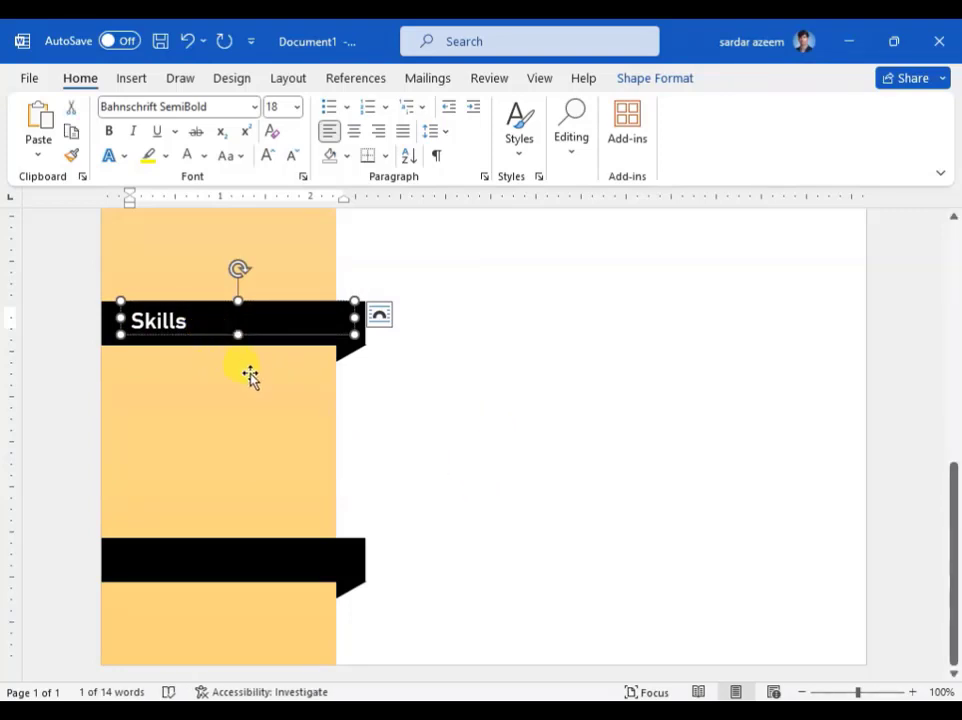
key("ctrl+v")
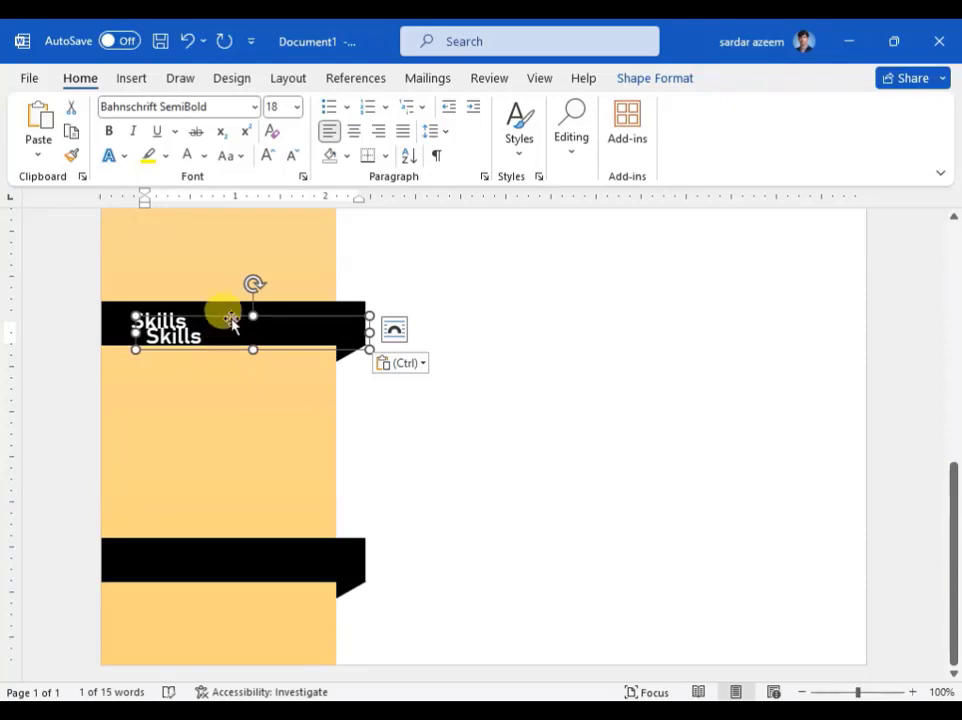
left_click_drag(231, 318, 233, 535)
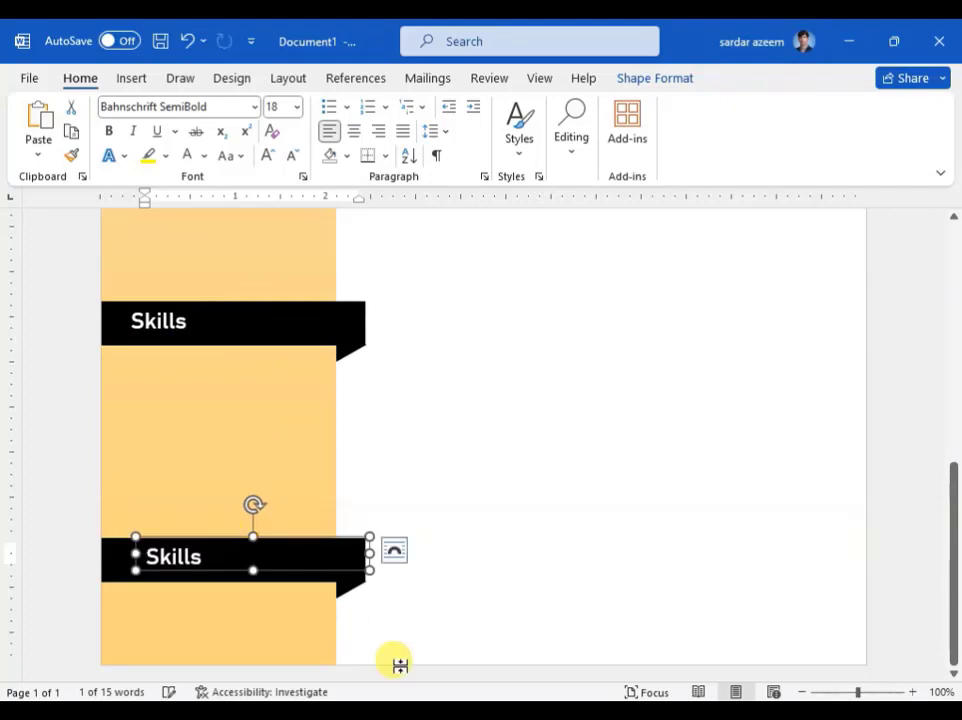
key("Down")
key("Down")
key("Left")
key("Left")
key("Left")
key("Left")
key("Left")
key("Left")
key("Left")
key("Left")
key("Left")
key("Left")
key("Left")
key("Left")
key("Left")
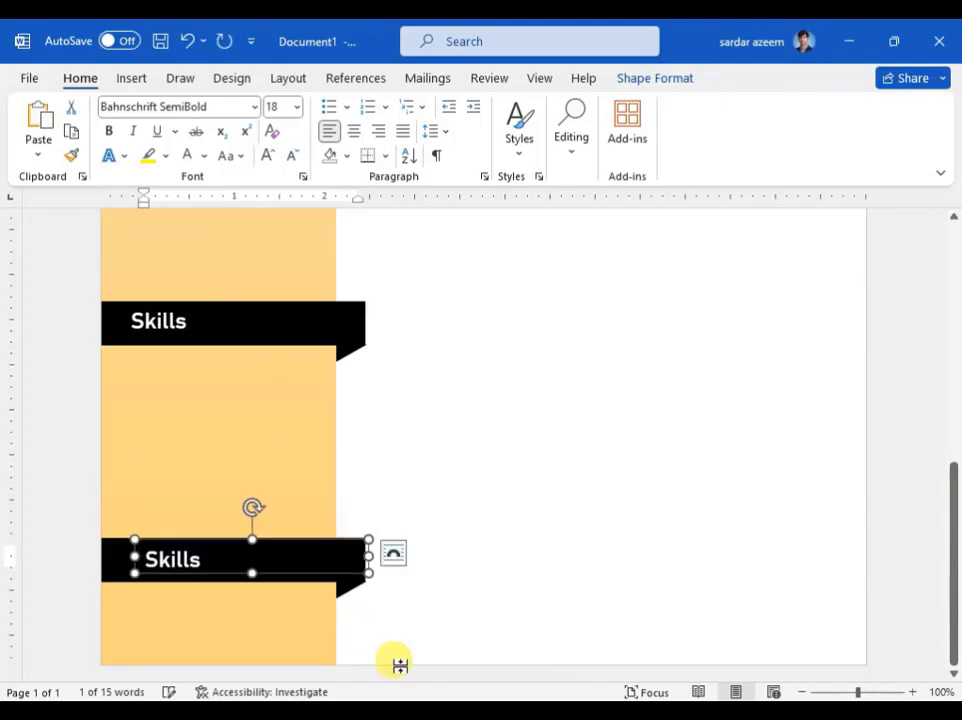
key("Right")
key("Right")
key("Right")
key("Right")
key("Right")
key("Right")
key("Right")
key("Right")
key("Right")
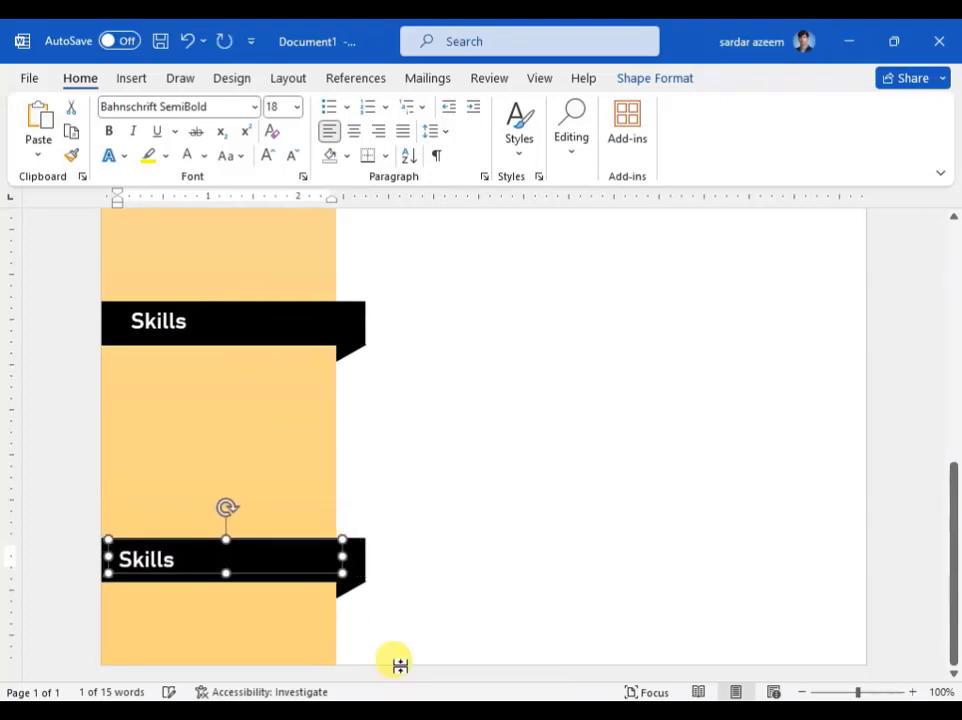
key("Right")
key("Right")
key("Right")
key("Left")
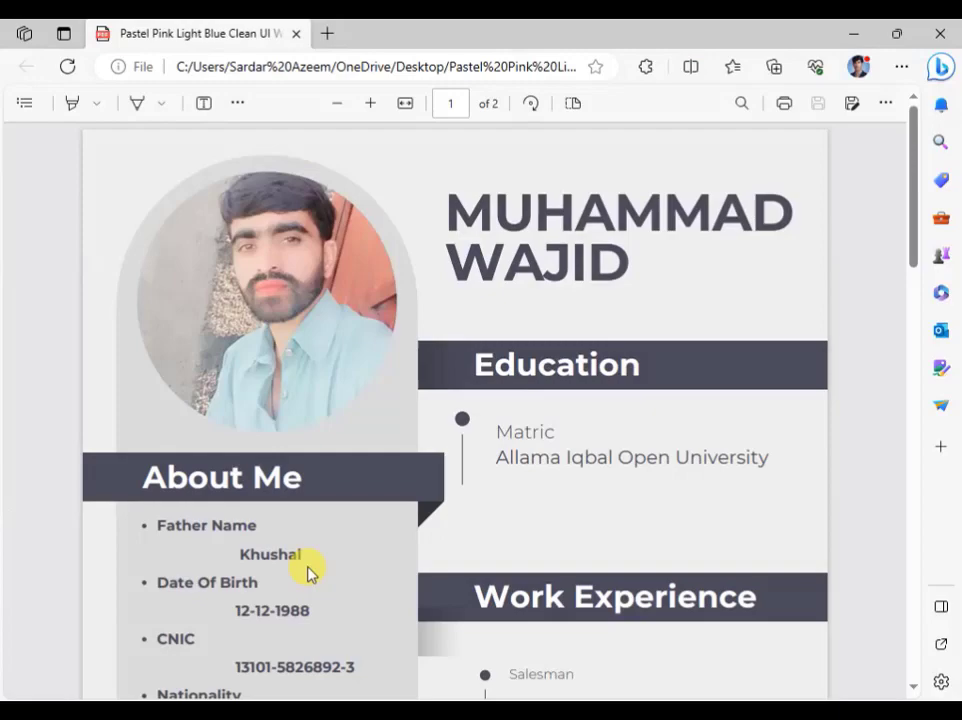
scroll(311, 567, "down", 5)
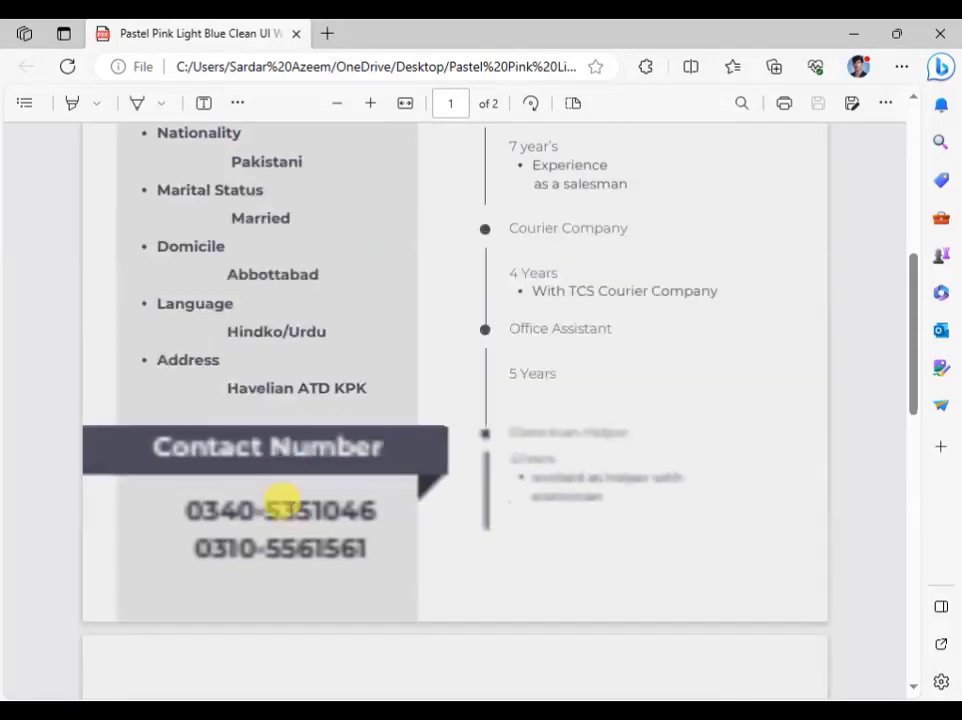
scroll(290, 438, "up", 6)
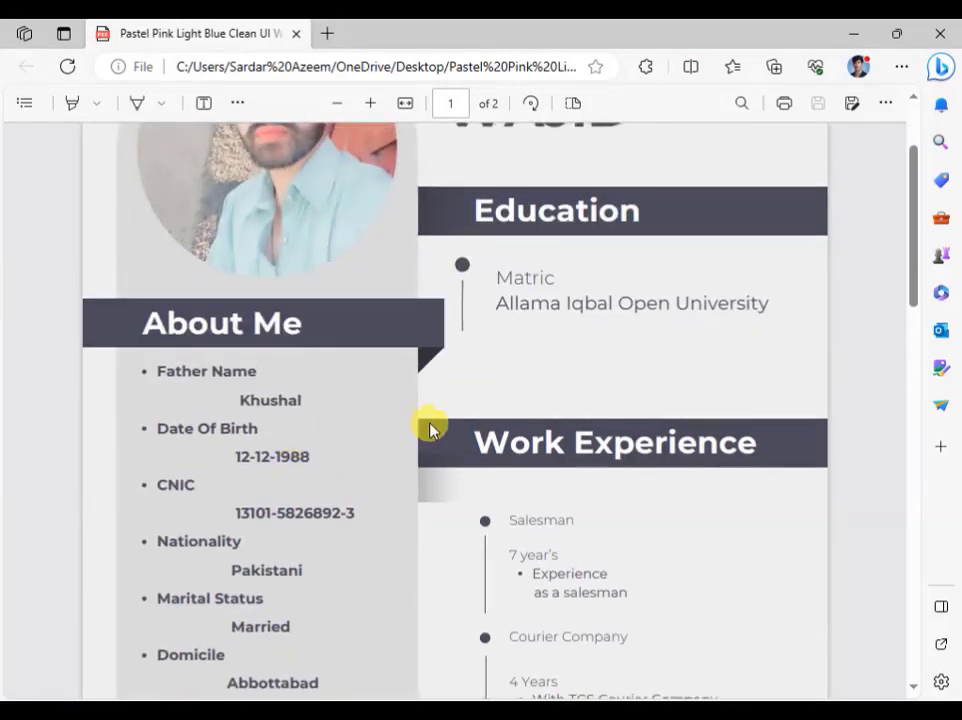
scroll(548, 331, "up", 2)
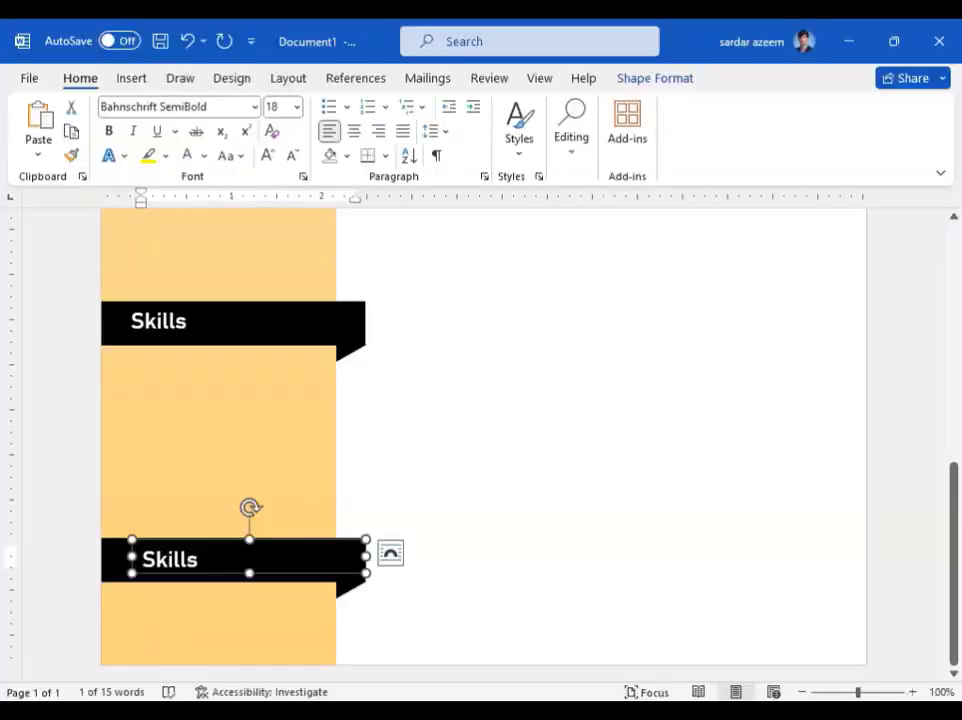
Step: Retype the bottom ribbon's heading text as 'References'
left_click(200, 562)
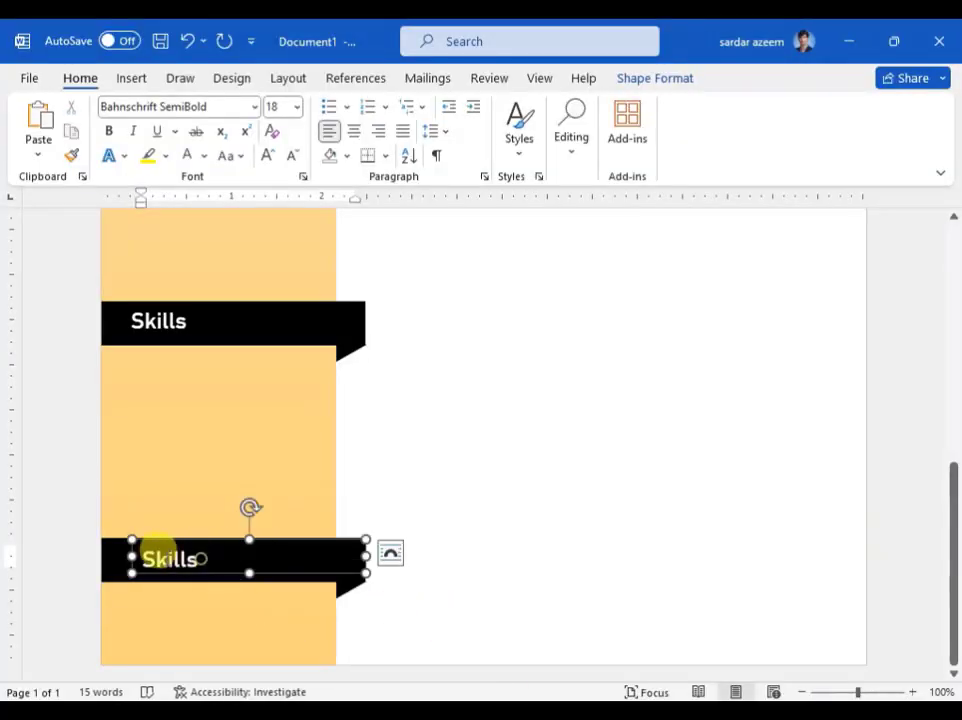
type("References")
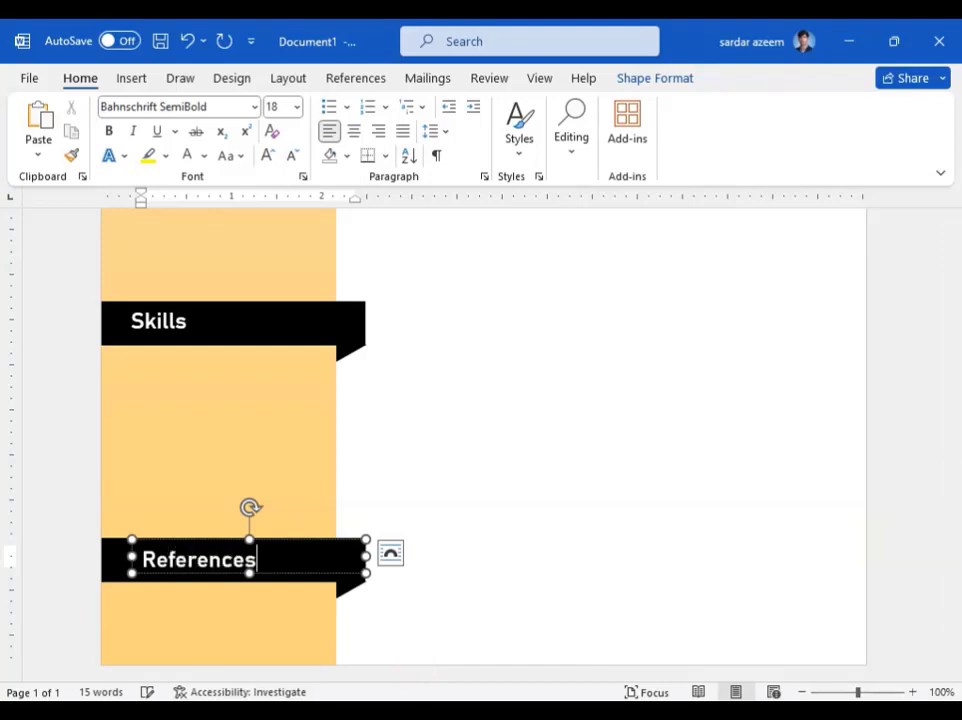
left_click(538, 436)
scroll(522, 414, "up", 8)
scroll(273, 470, "down", 4)
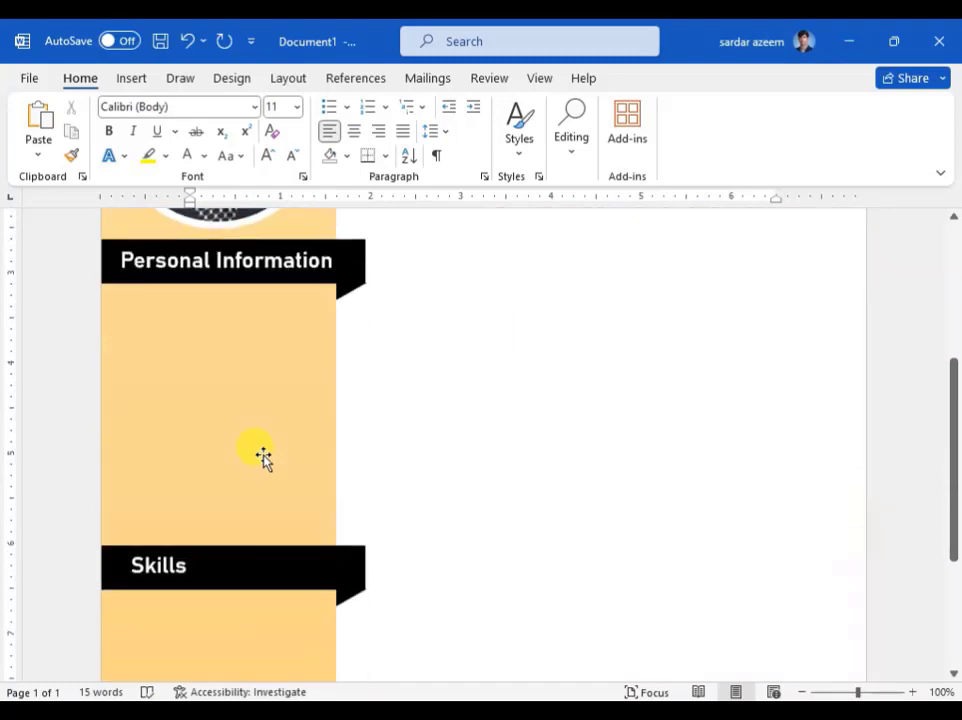
Step: Insert a simple text box under Personal Information, stretched down to just above Skills
left_click(130, 80)
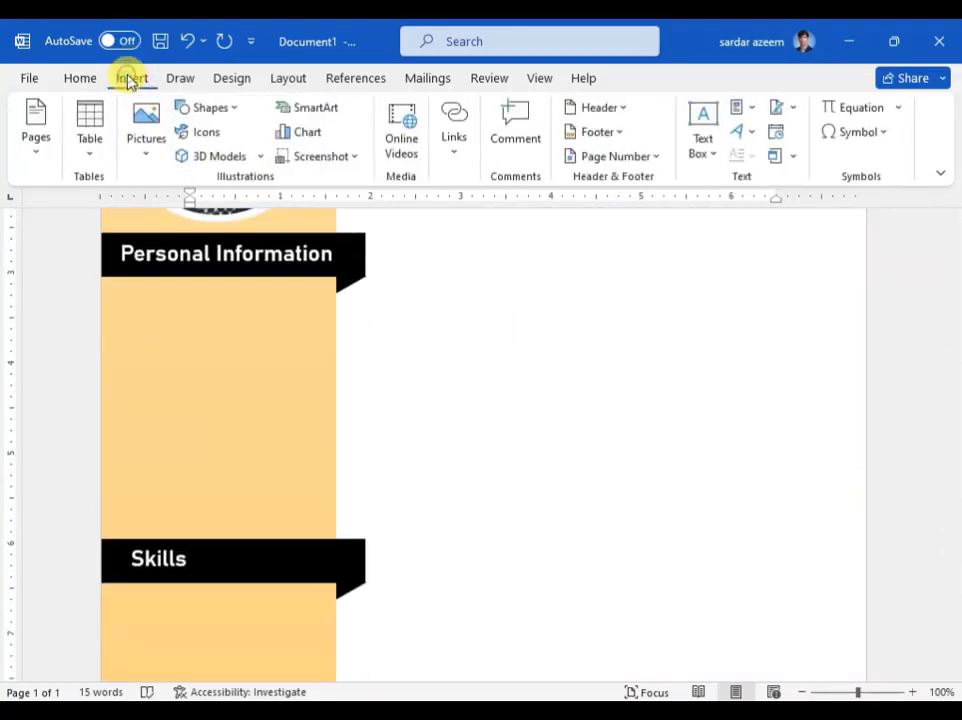
left_click(703, 160)
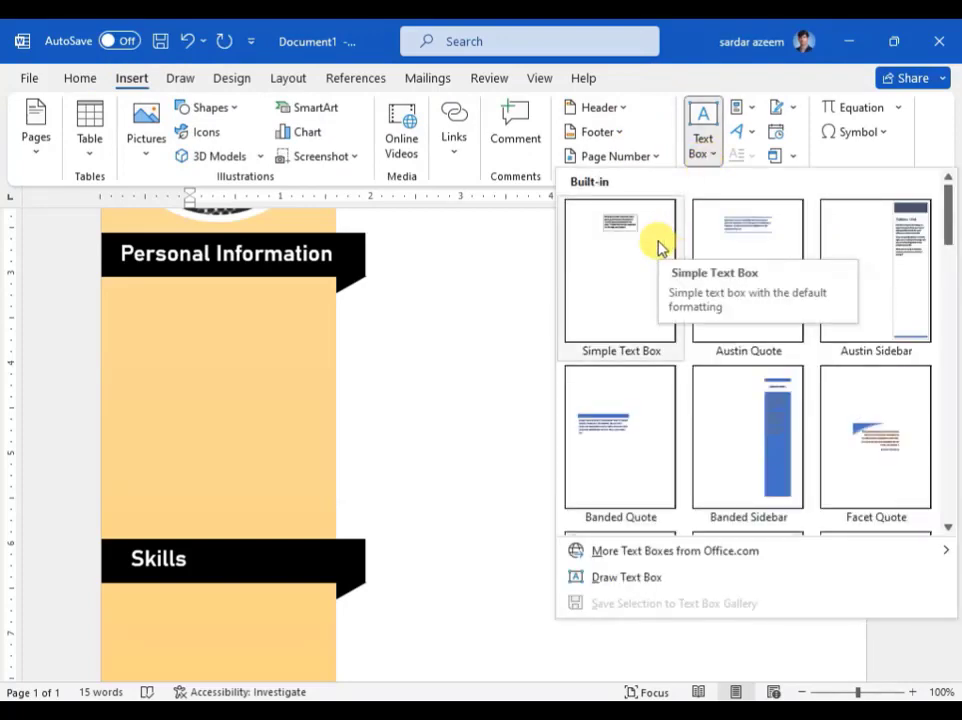
left_click(659, 247)
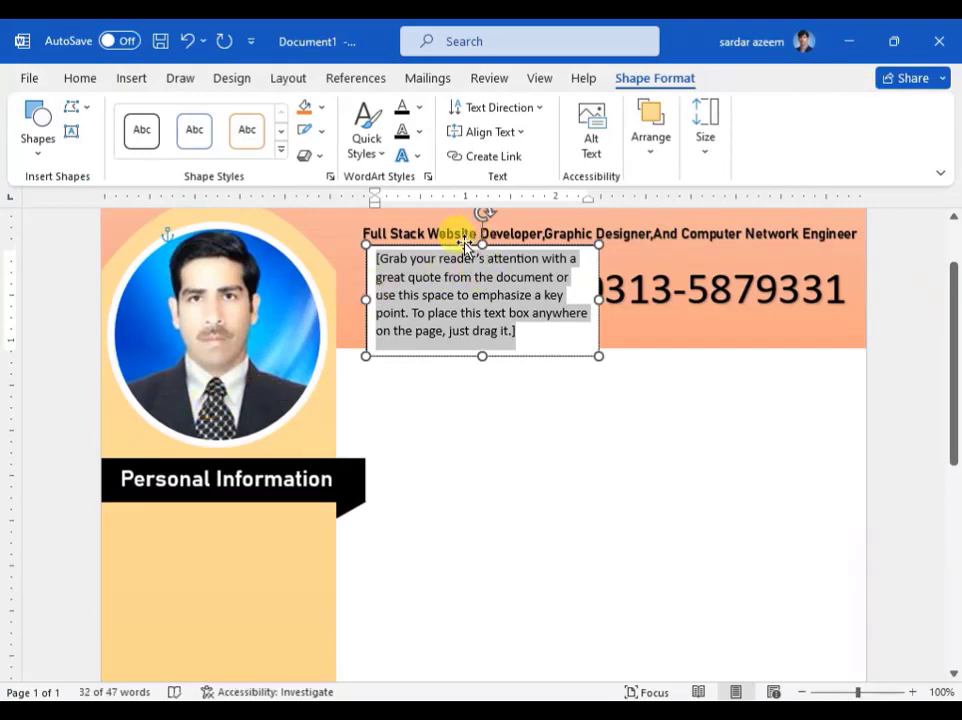
left_click_drag(466, 246, 191, 511)
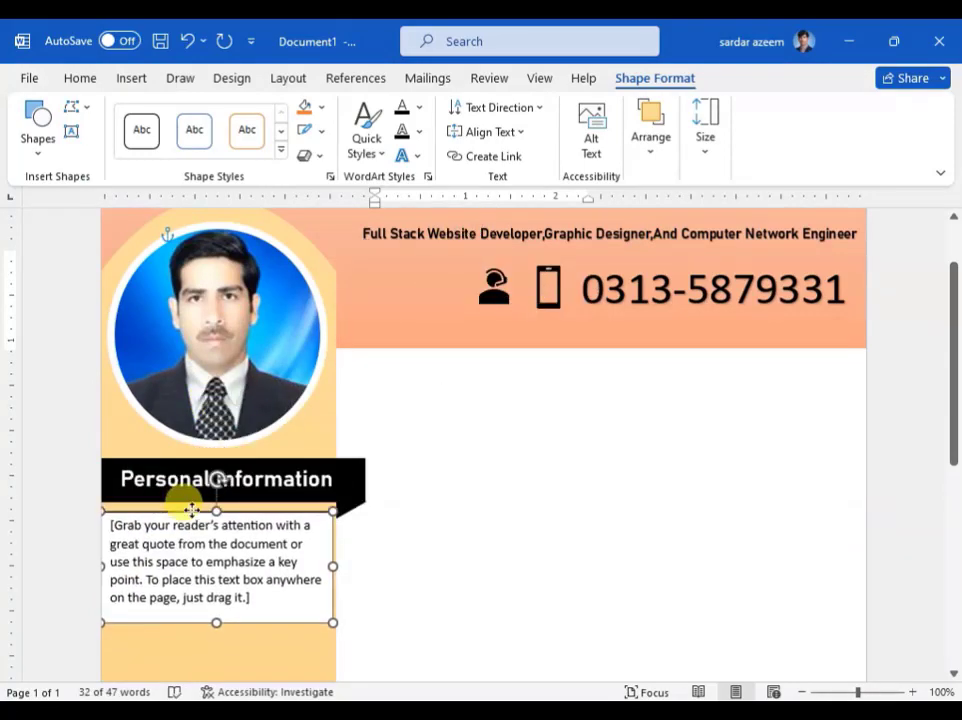
scroll(322, 430, "down", 3)
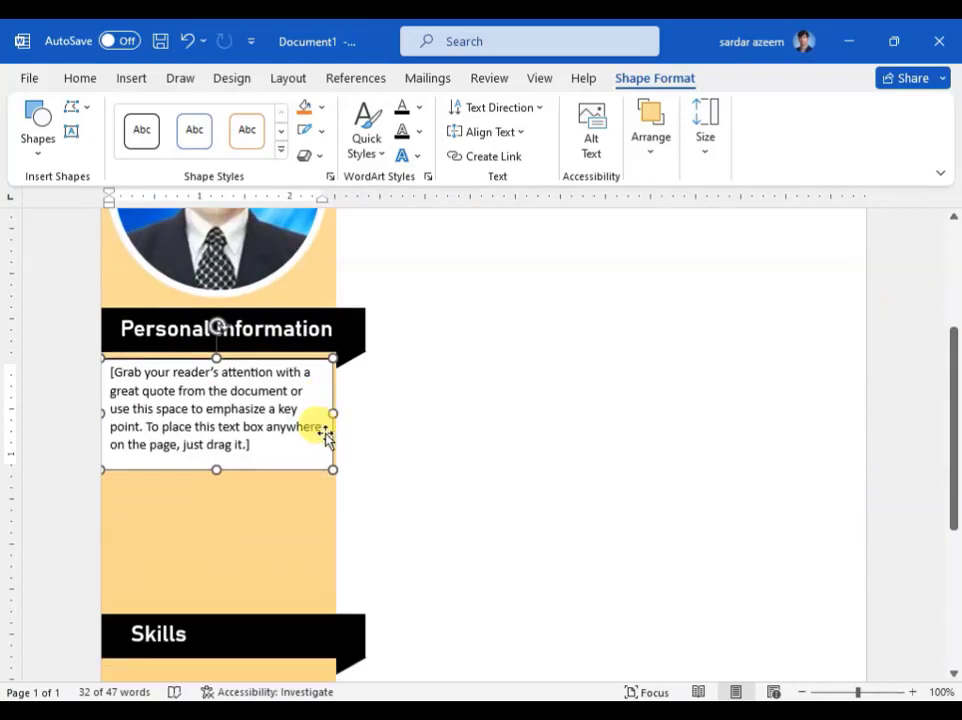
left_click_drag(218, 469, 218, 608)
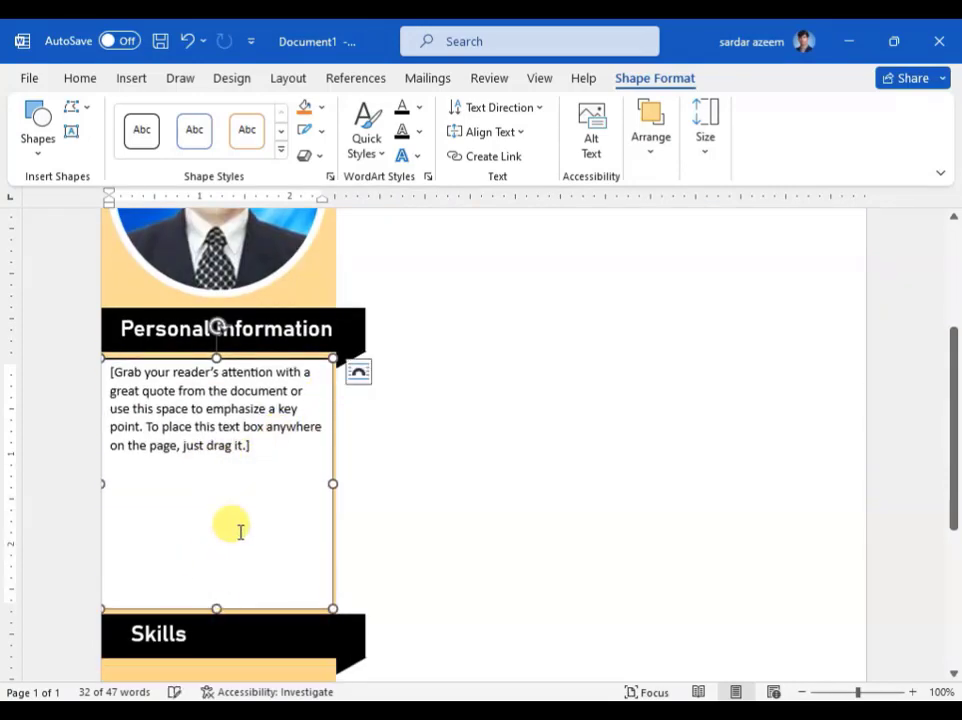
Step: Give the text box a transparent style, replace its text with 'Full Name', and narrow it to half width
left_click(281, 150)
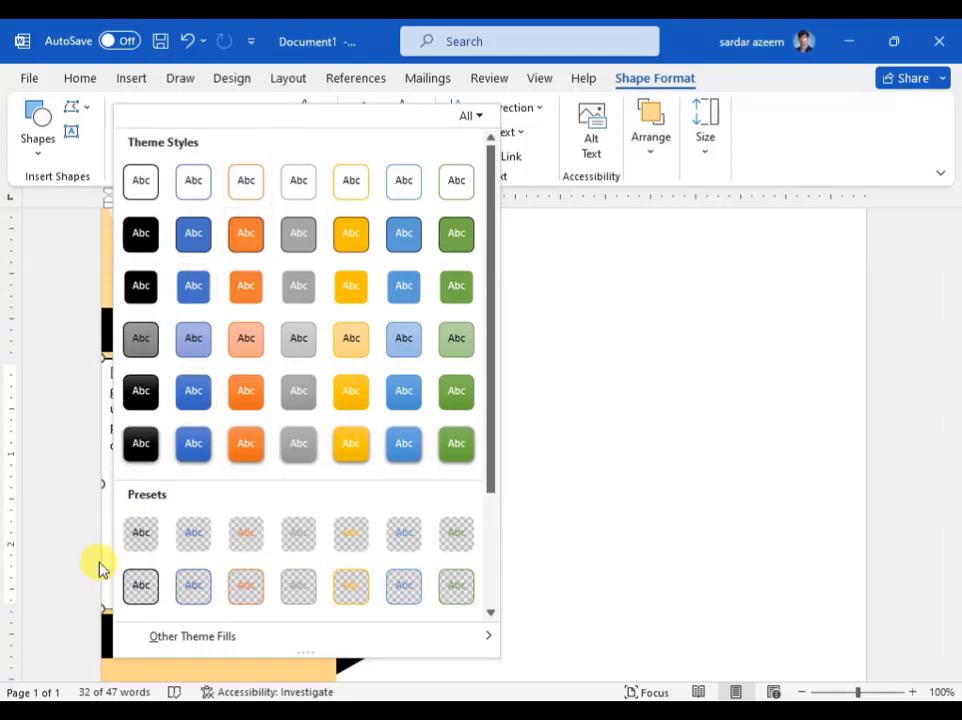
left_click(134, 534)
left_click(189, 447)
key("ctrl+a")
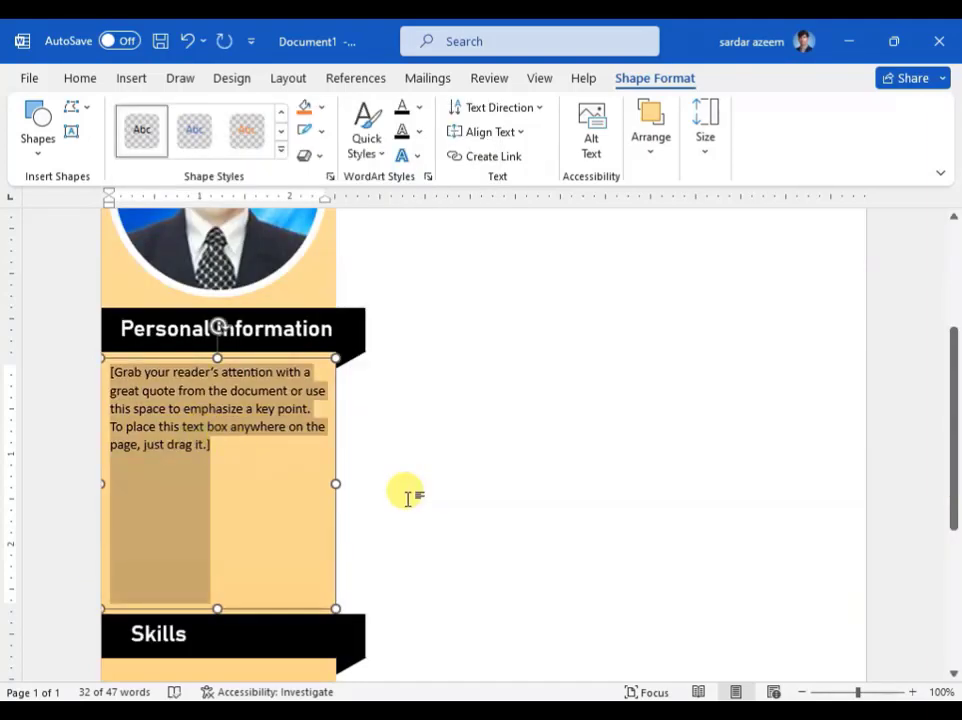
type("Full")
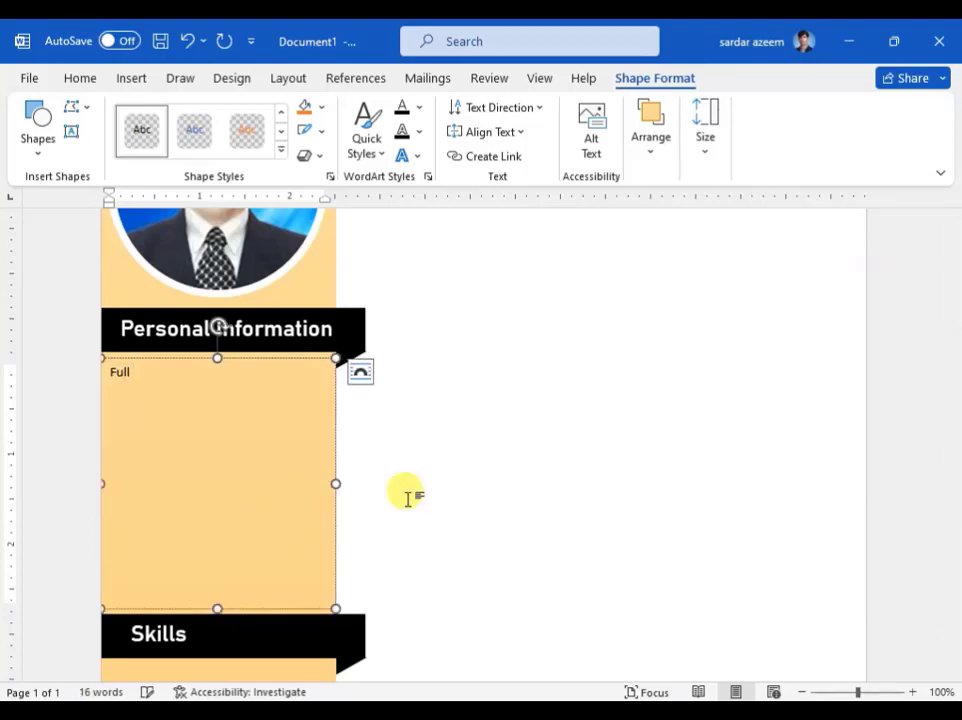
type(" Name")
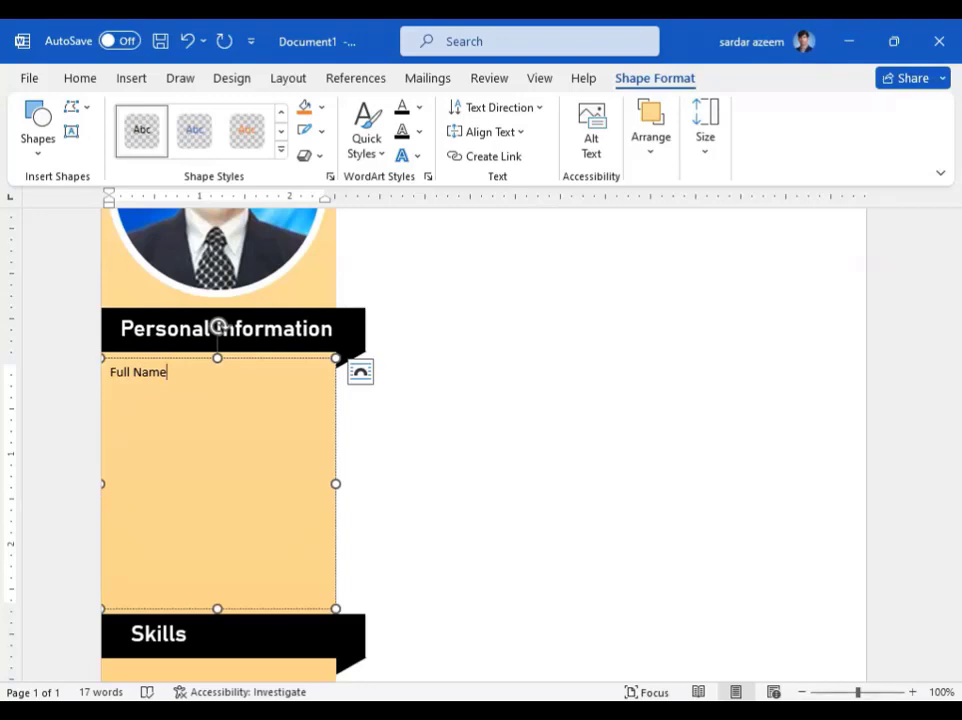
left_click_drag(335, 482, 200, 466)
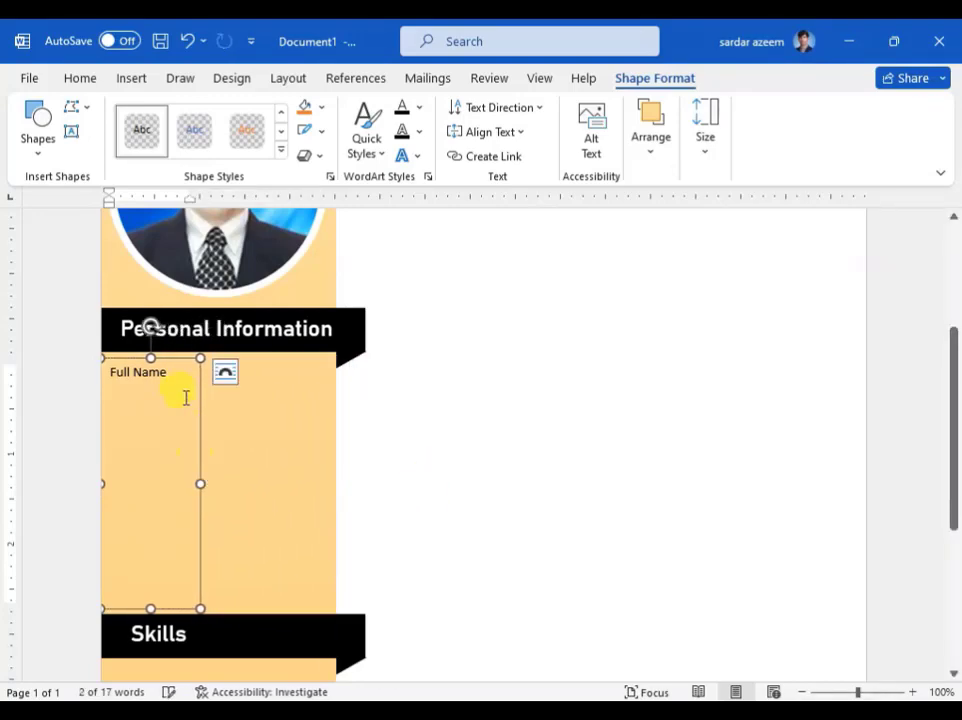
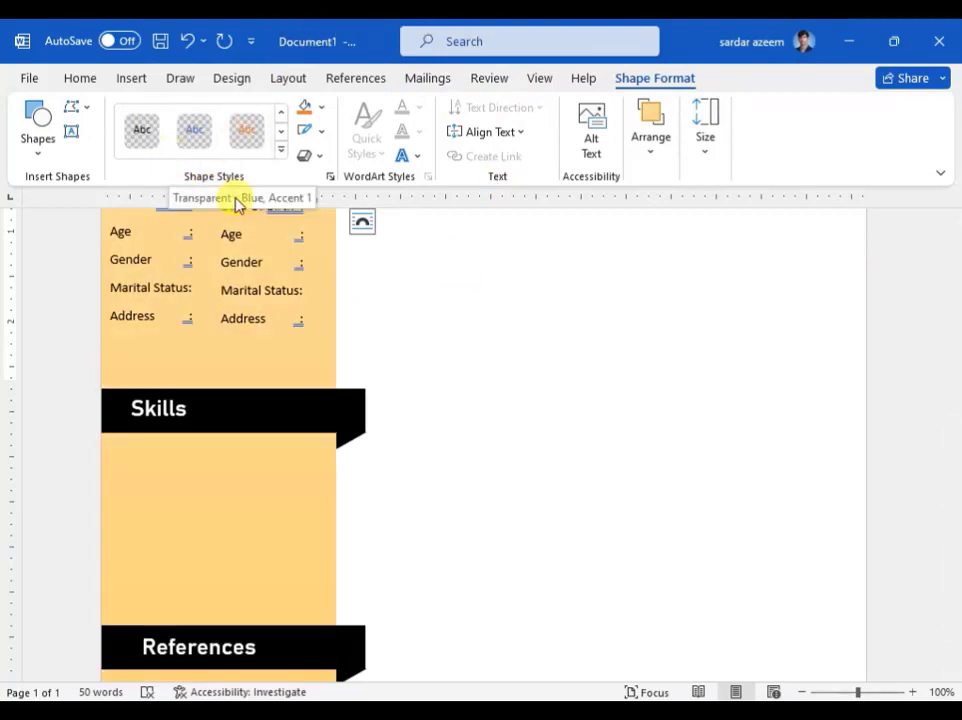
Step: Deselect the Full Name text box and bring up the Insert ribbon
scroll(423, 447, "up", 6)
left_click(424, 452)
scroll(424, 452, "down", 8)
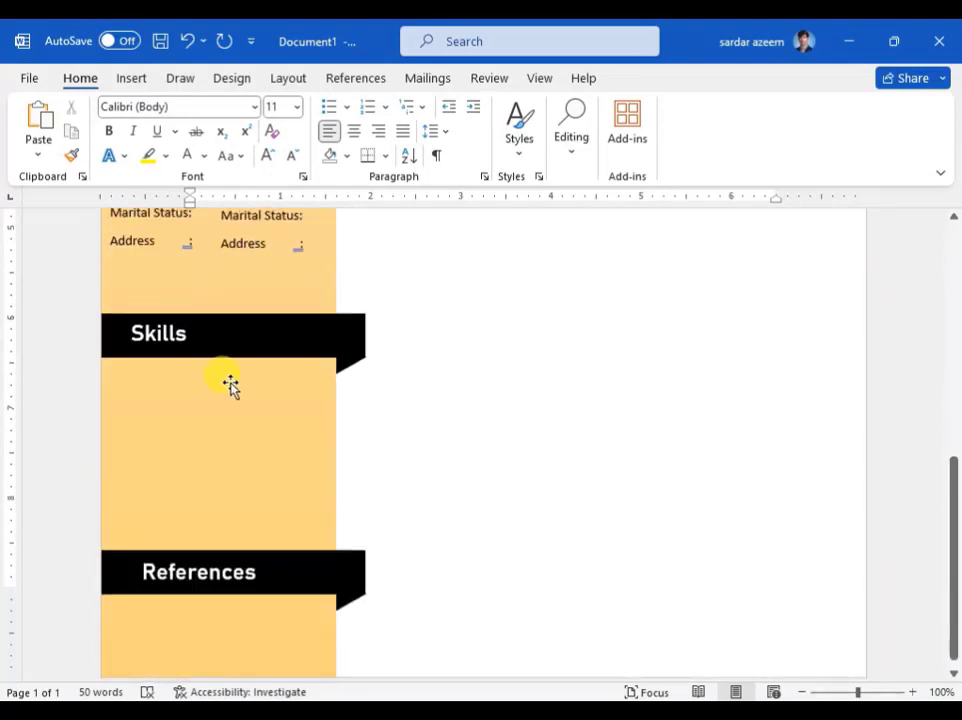
left_click(122, 79)
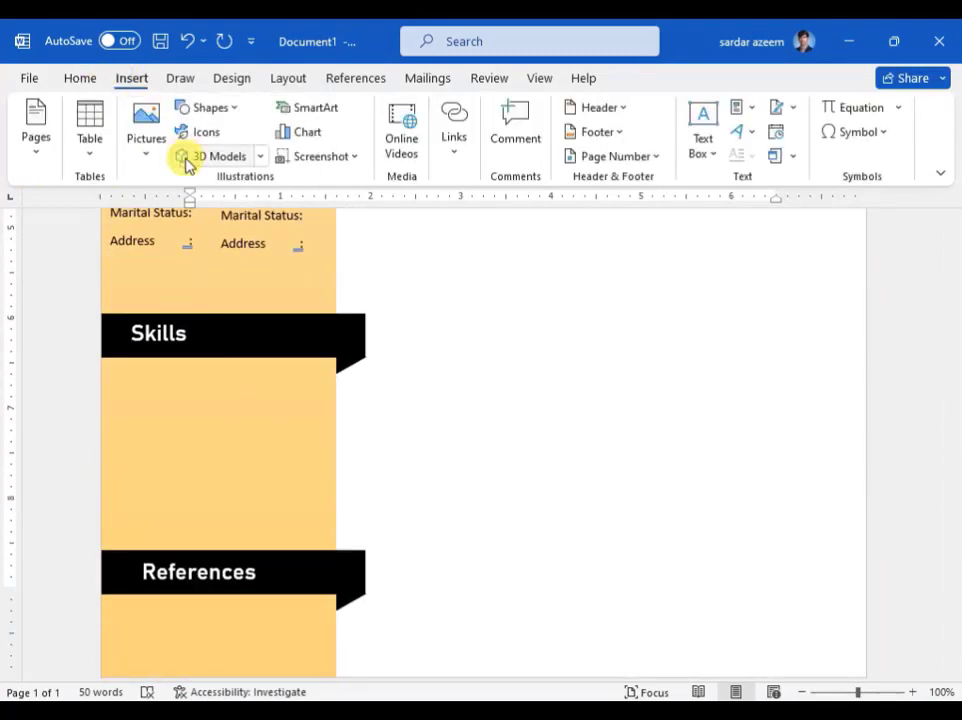
left_click(235, 110)
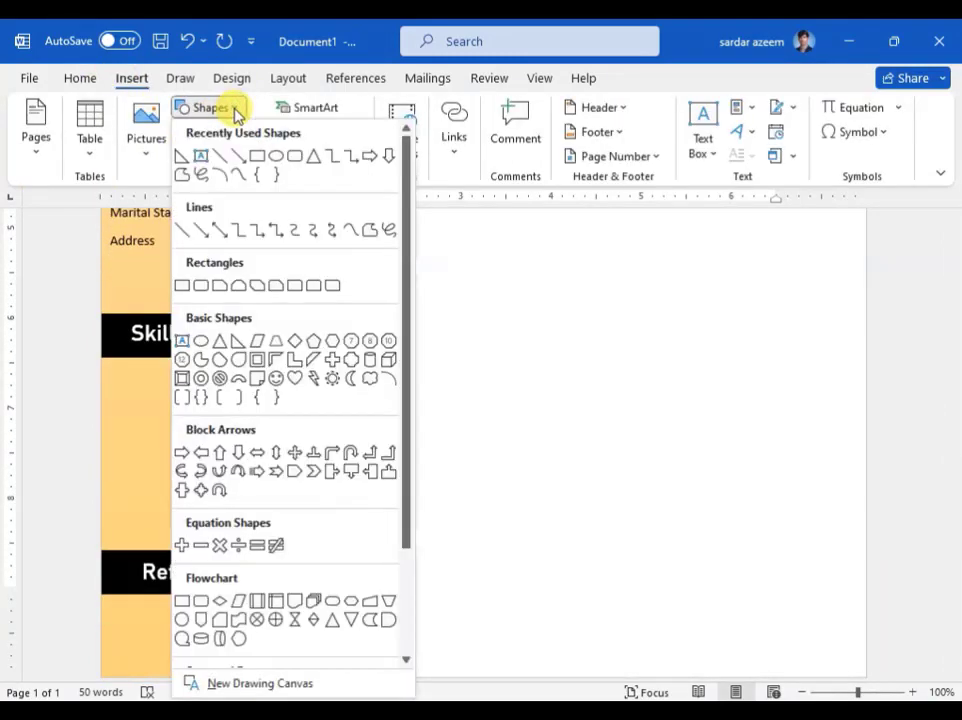
left_click(236, 112)
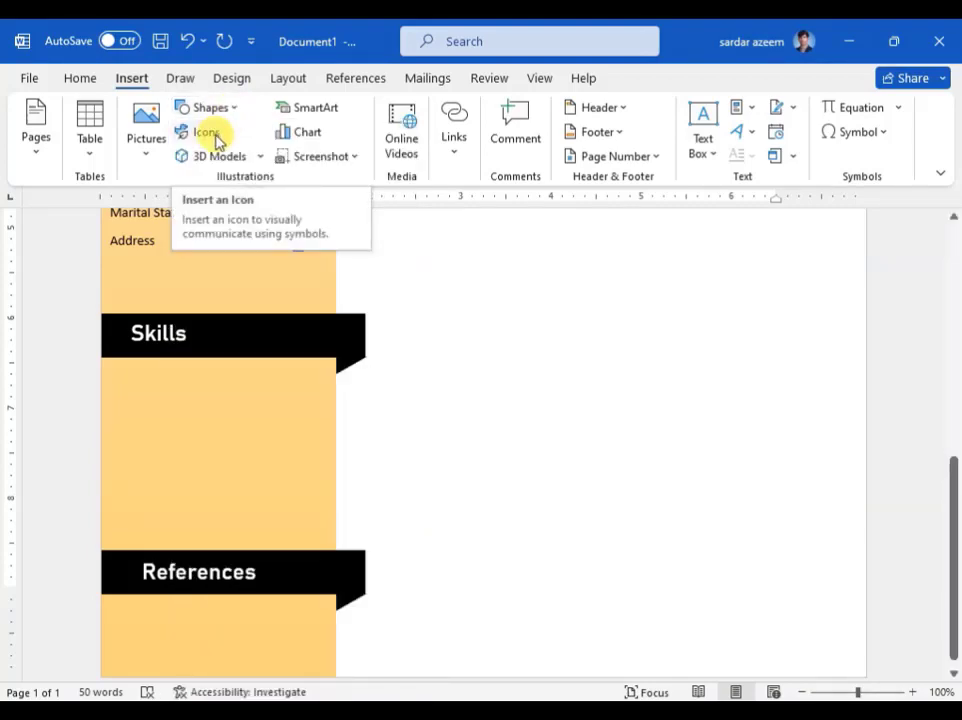
left_click(212, 134)
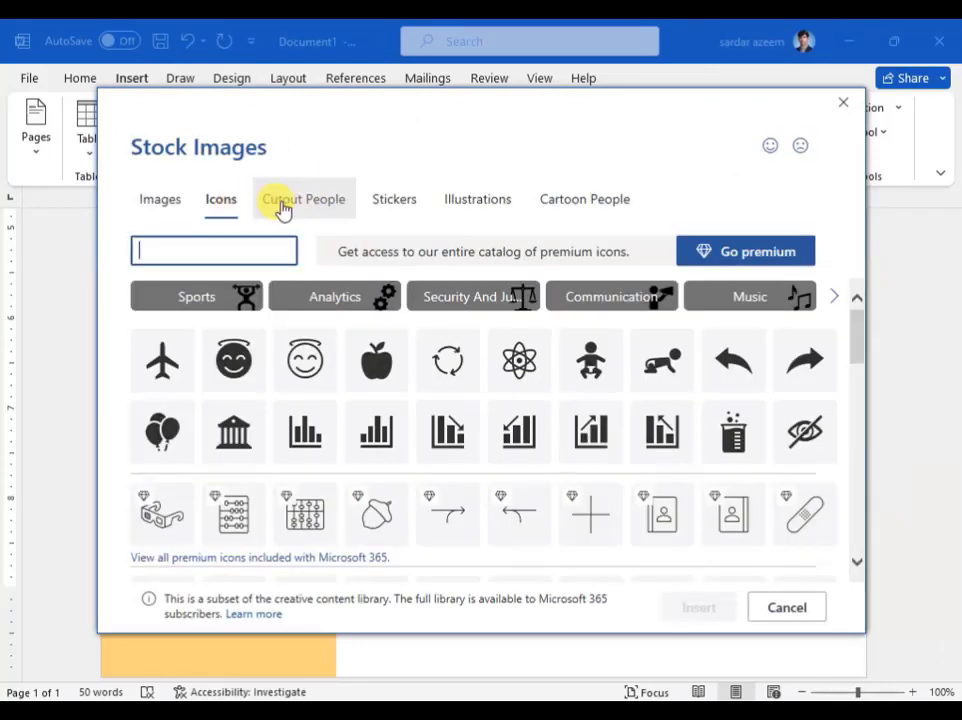
left_click(328, 206)
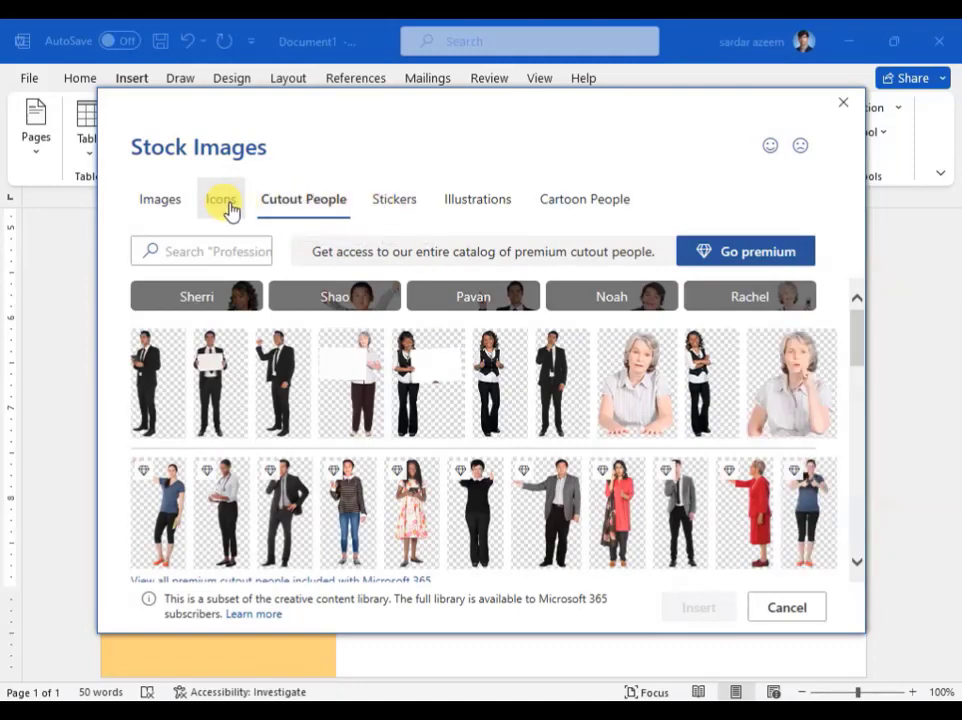
left_click(227, 209)
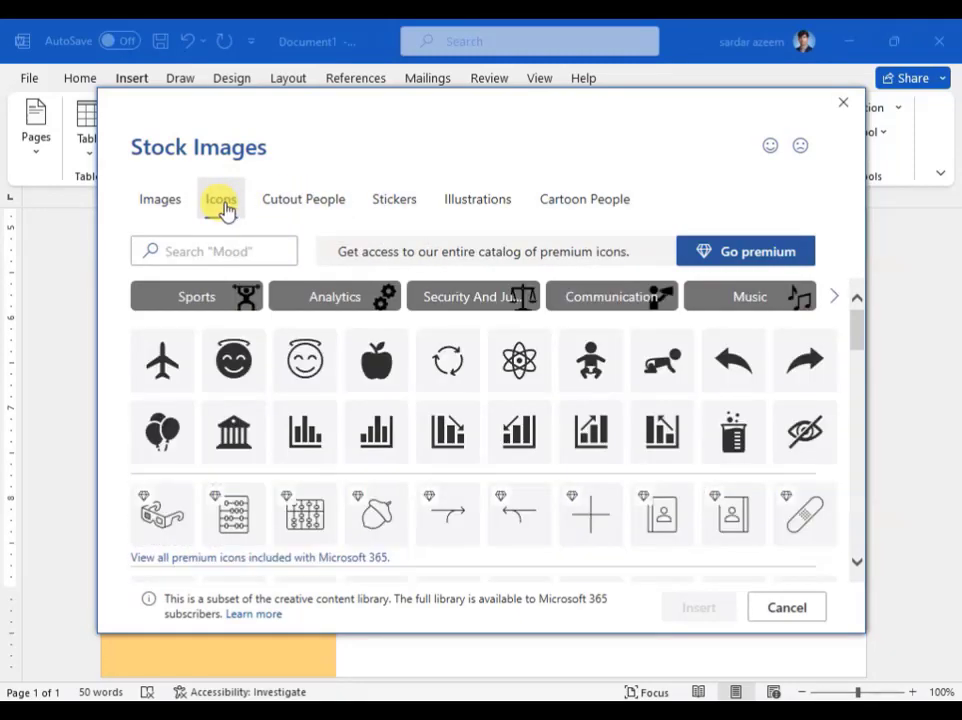
left_click(249, 251)
type("progrea")
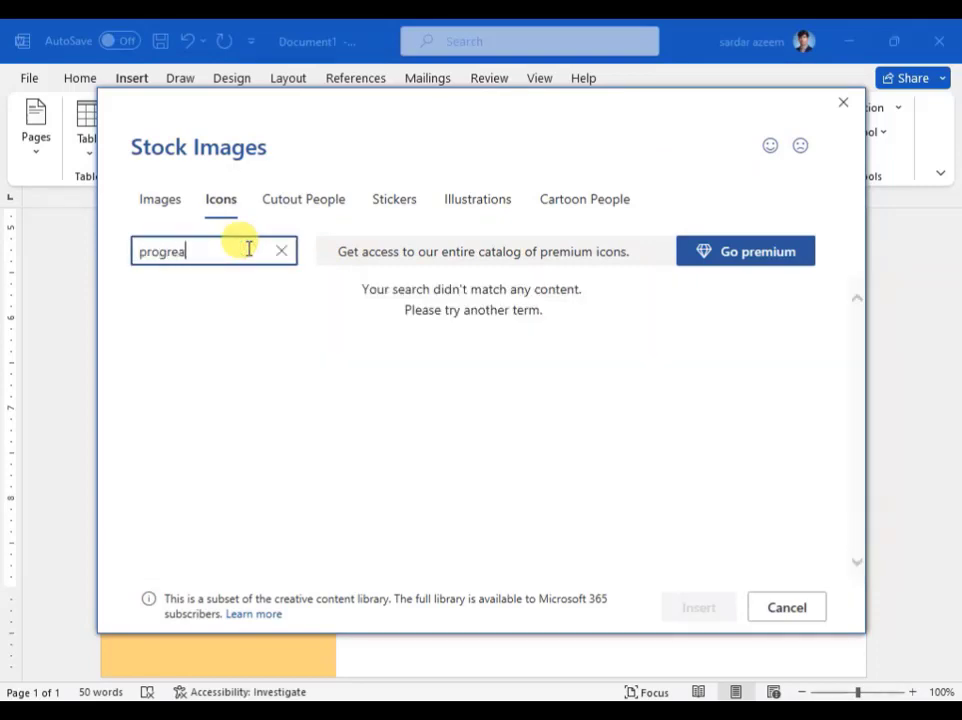
key("BackSpace")
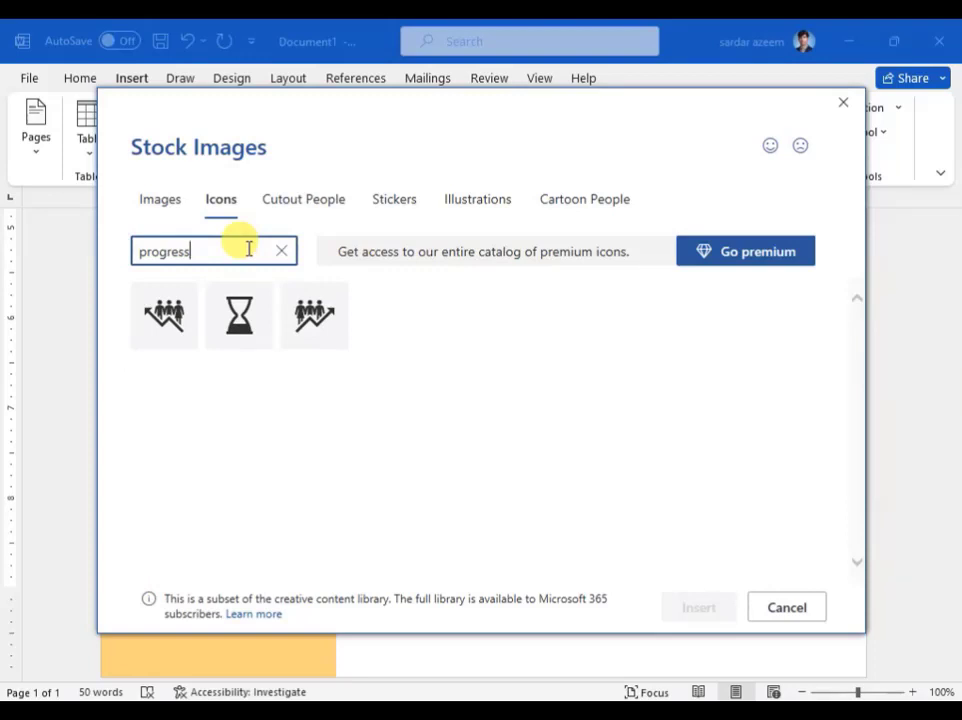
key("BackSpace")
key("BackSpace")
key("BackSpace")
key("BackSpace")
key("BackSpace")
key("BackSpace")
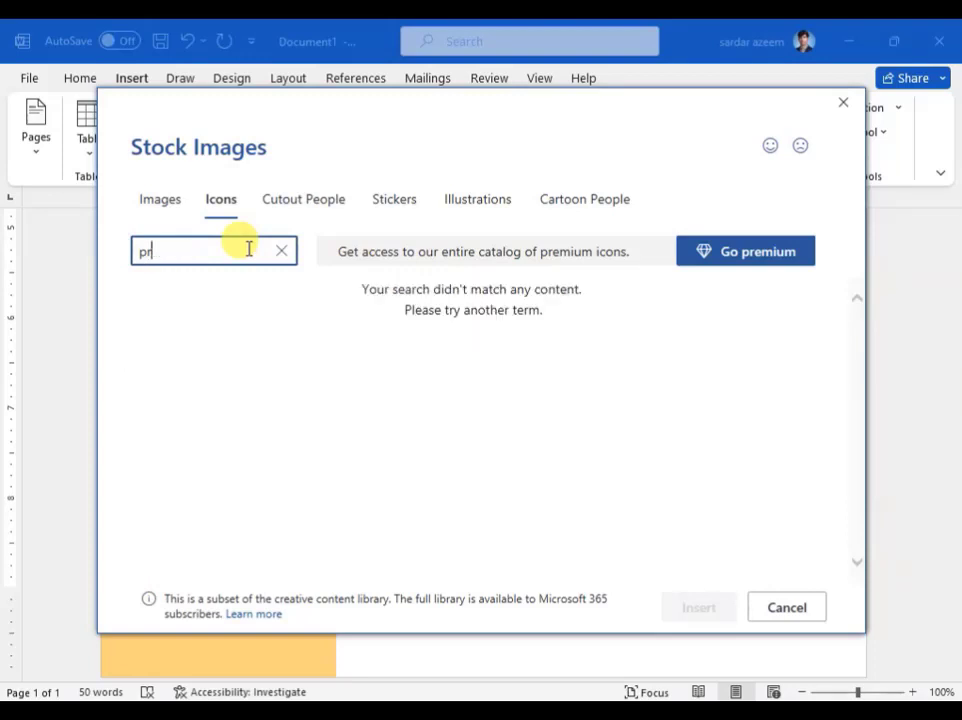
key("BackSpace")
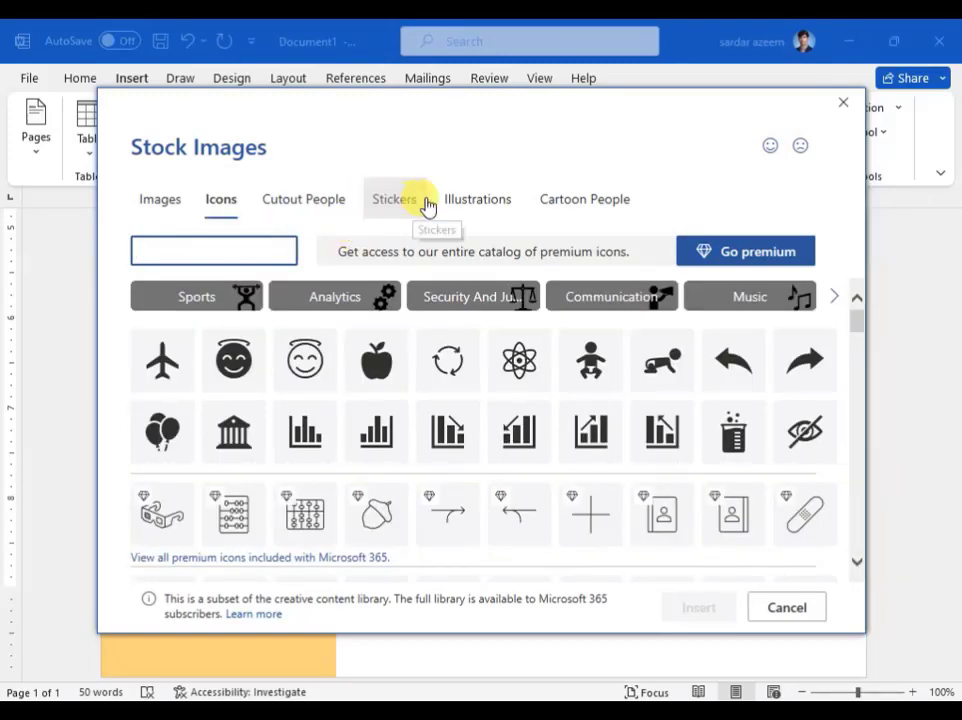
left_click(455, 203)
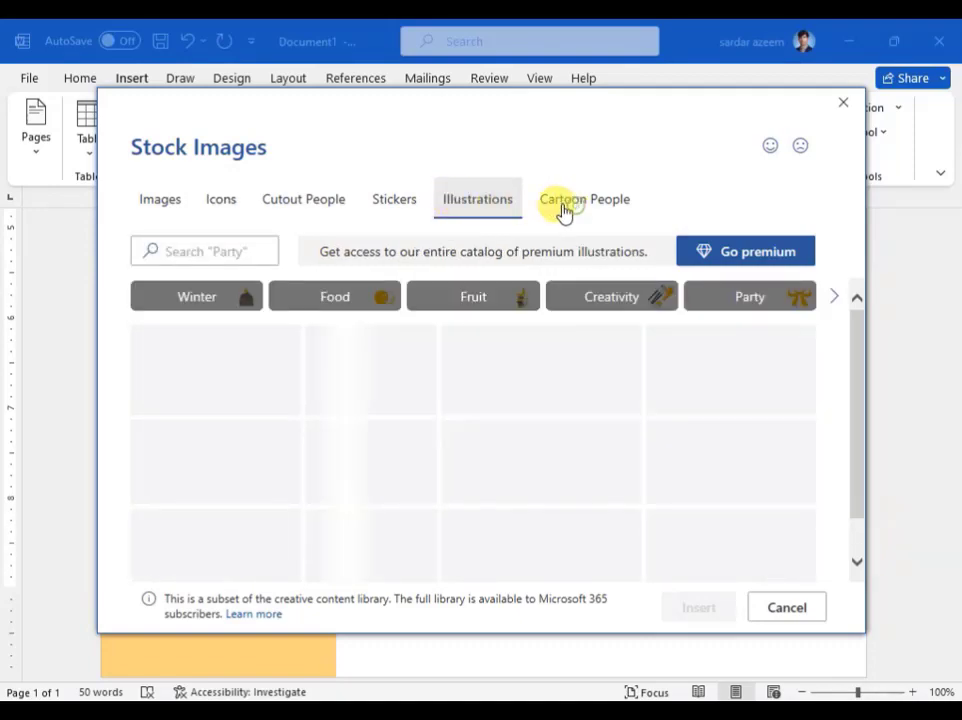
left_click(163, 203)
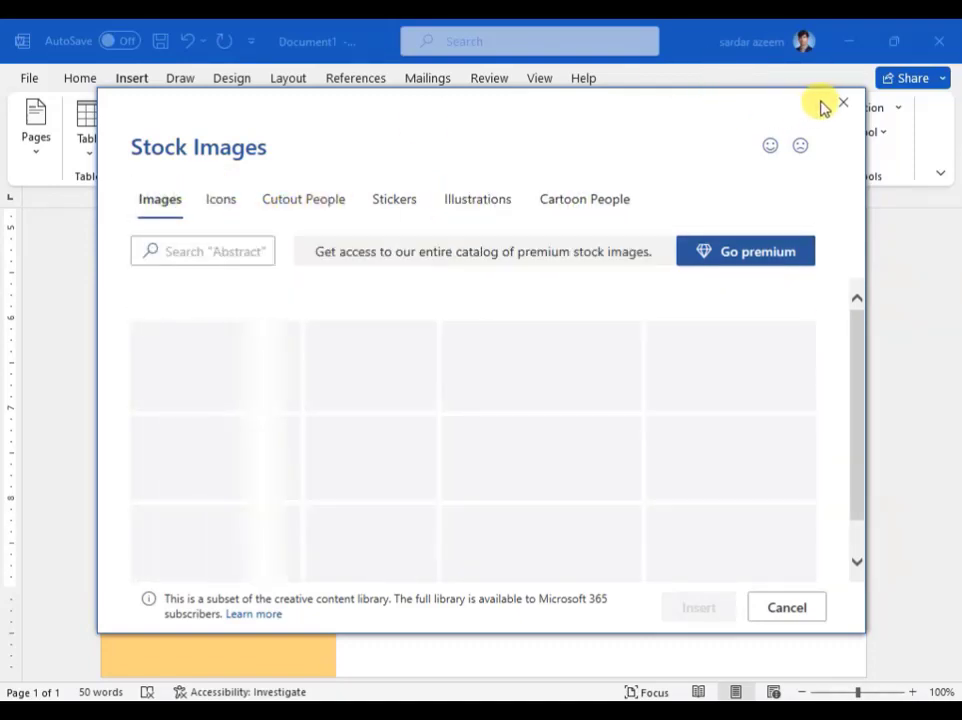
left_click(841, 103)
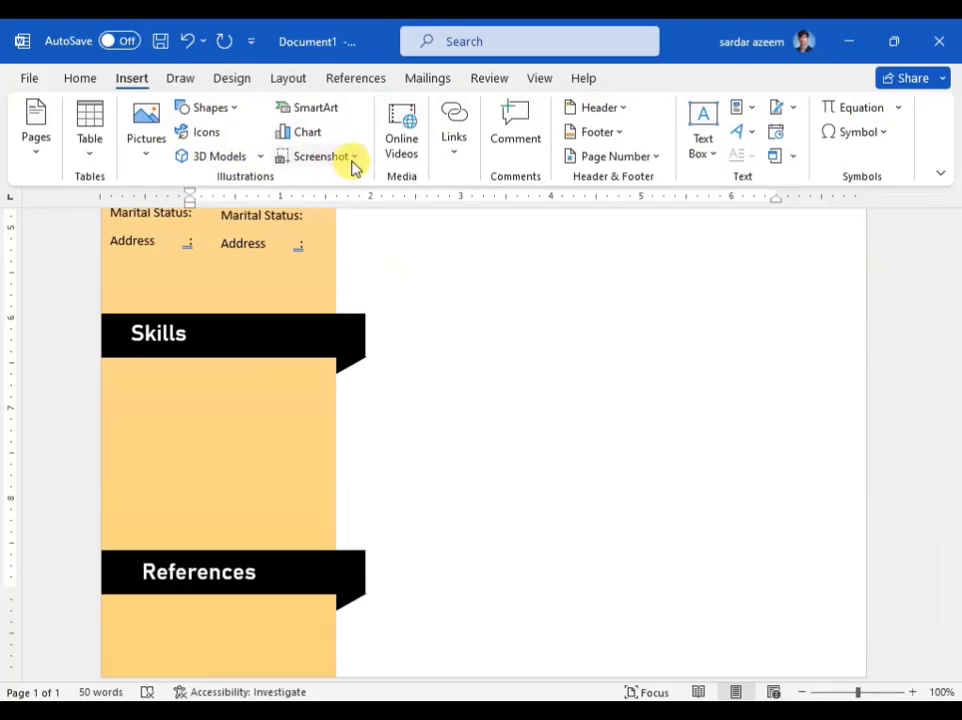
left_click(236, 108)
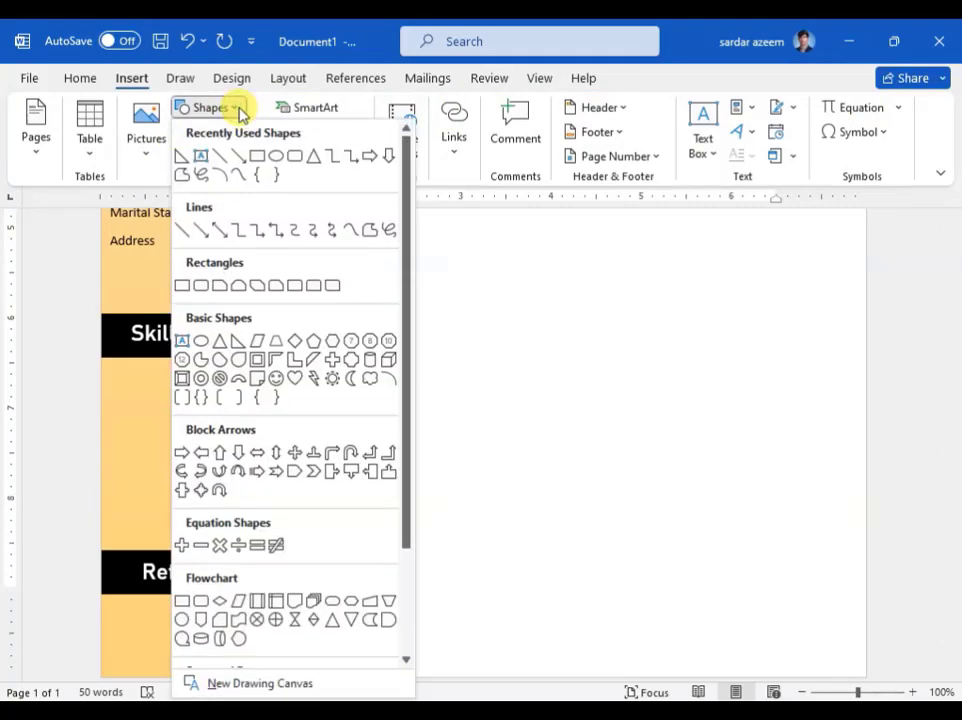
left_click(140, 156)
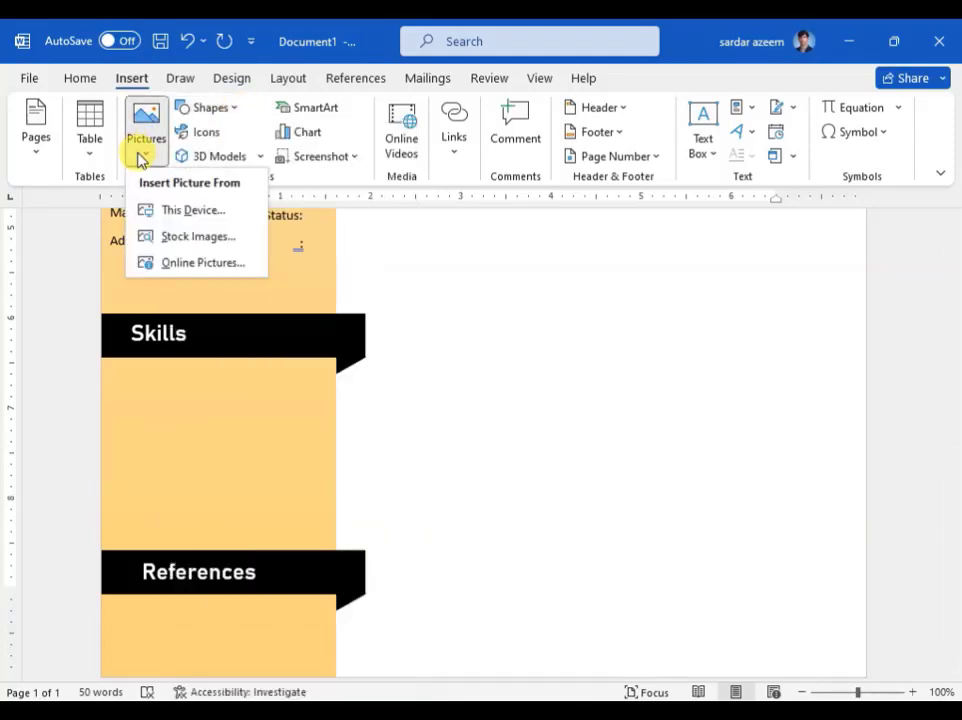
left_click(226, 238)
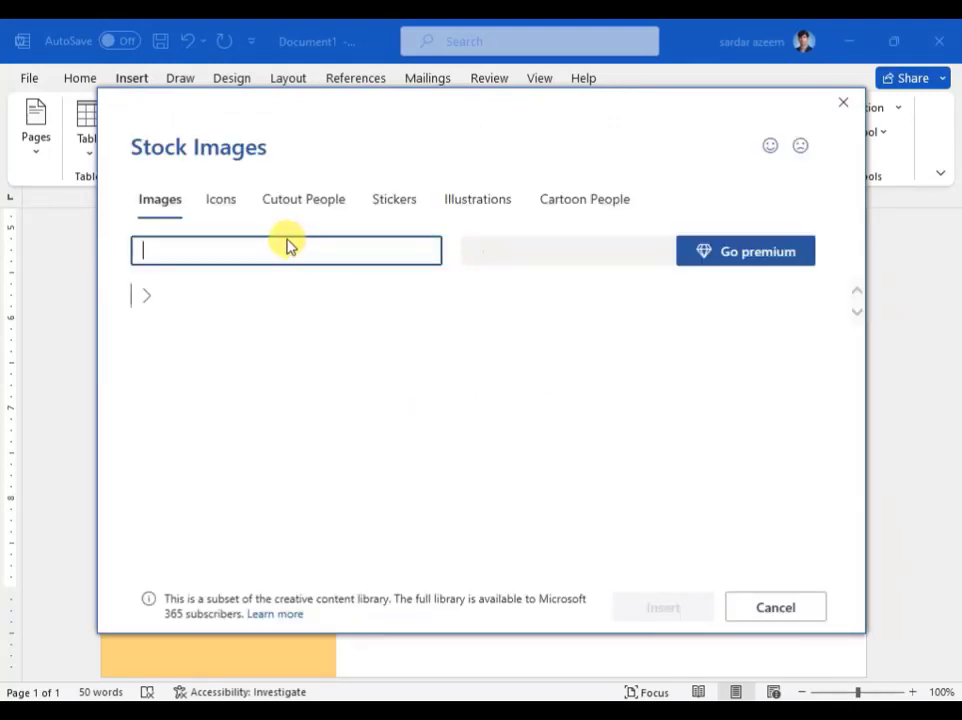
left_click(196, 252)
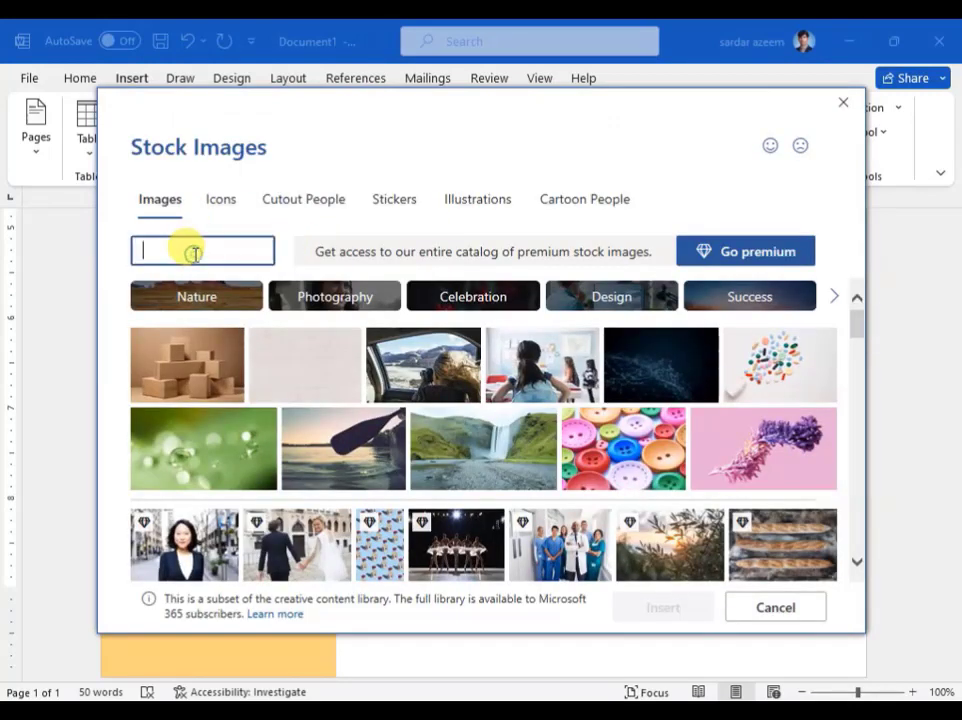
type("proger")
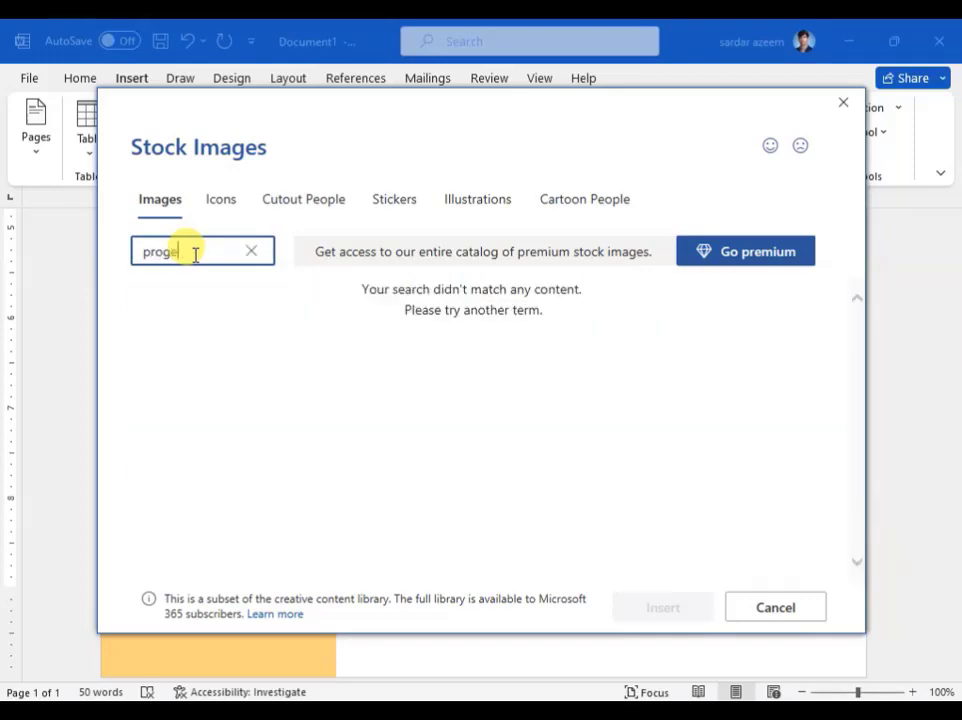
key("BackSpace")
type("ress")
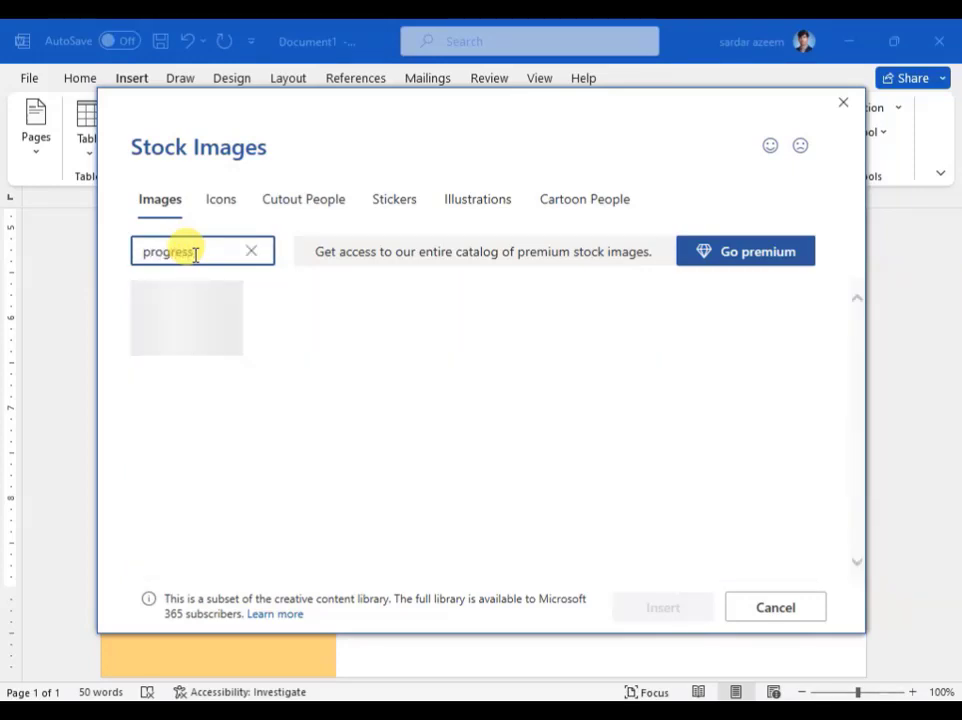
type(" bar")
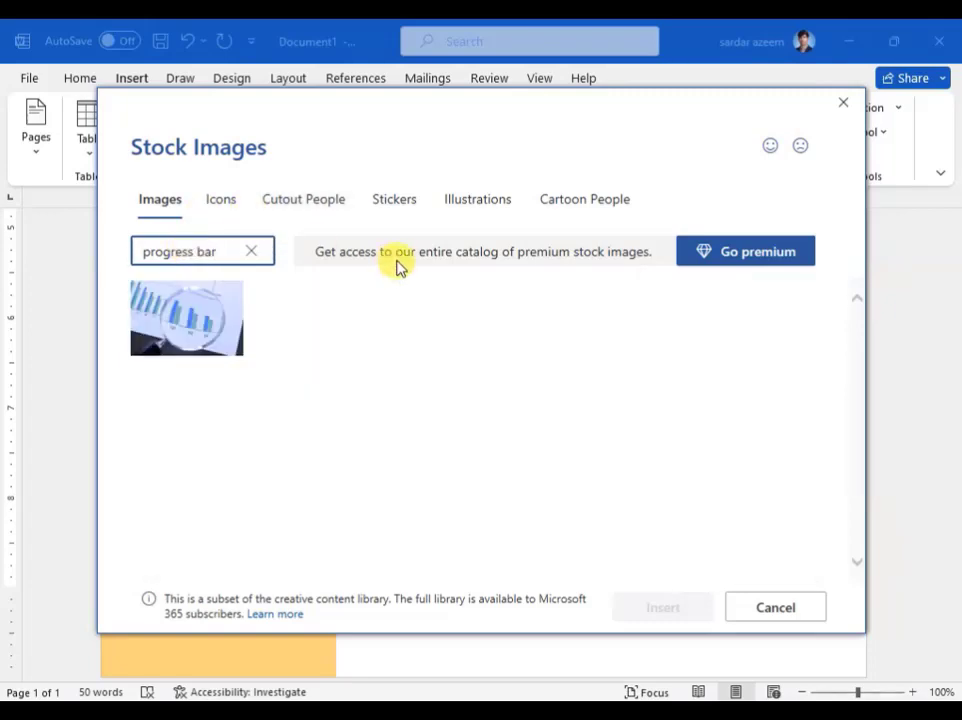
left_click(842, 102)
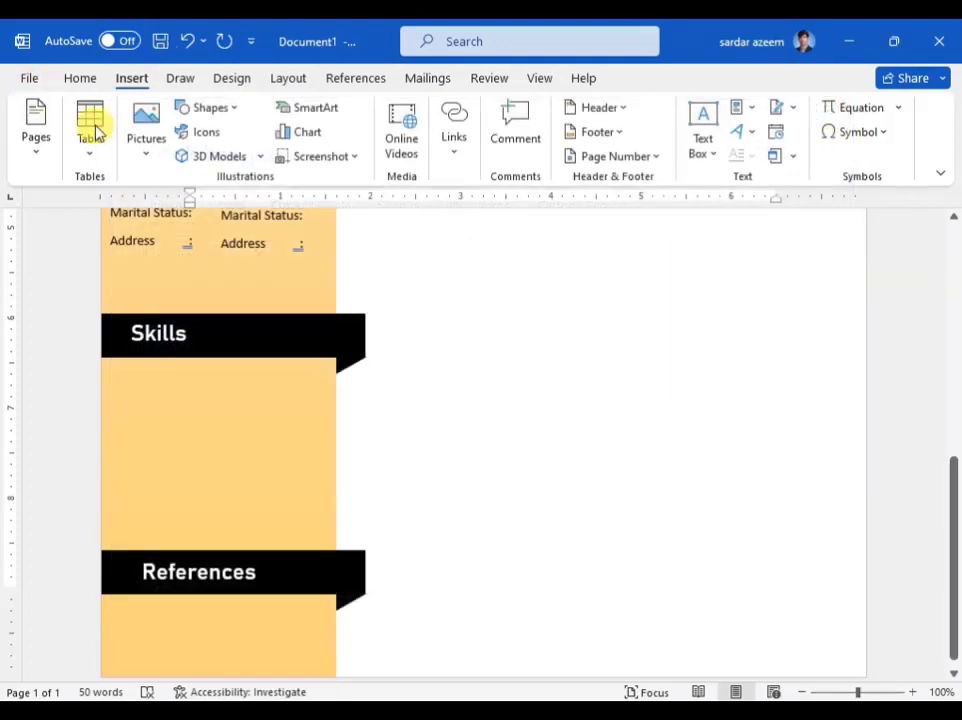
left_click(141, 160)
left_click(181, 265)
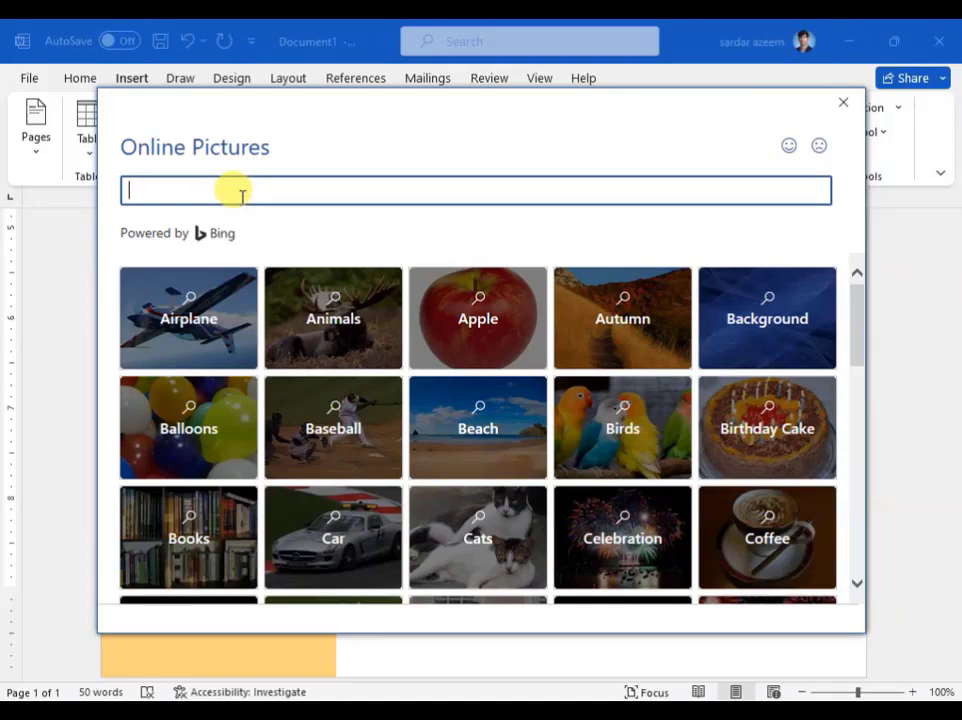
type("progress bar")
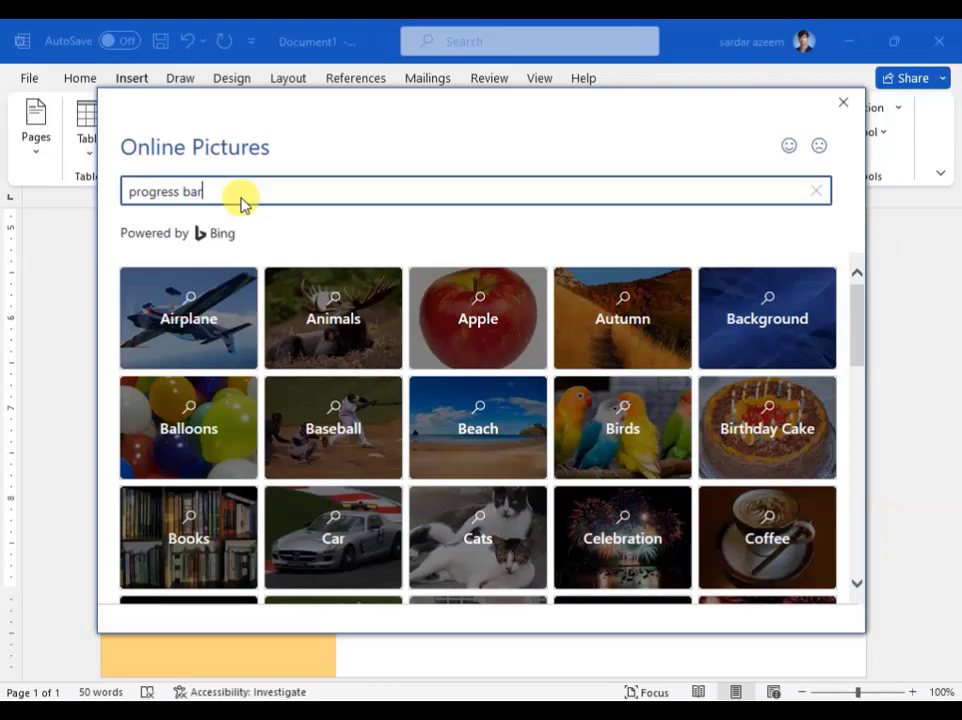
key("Return")
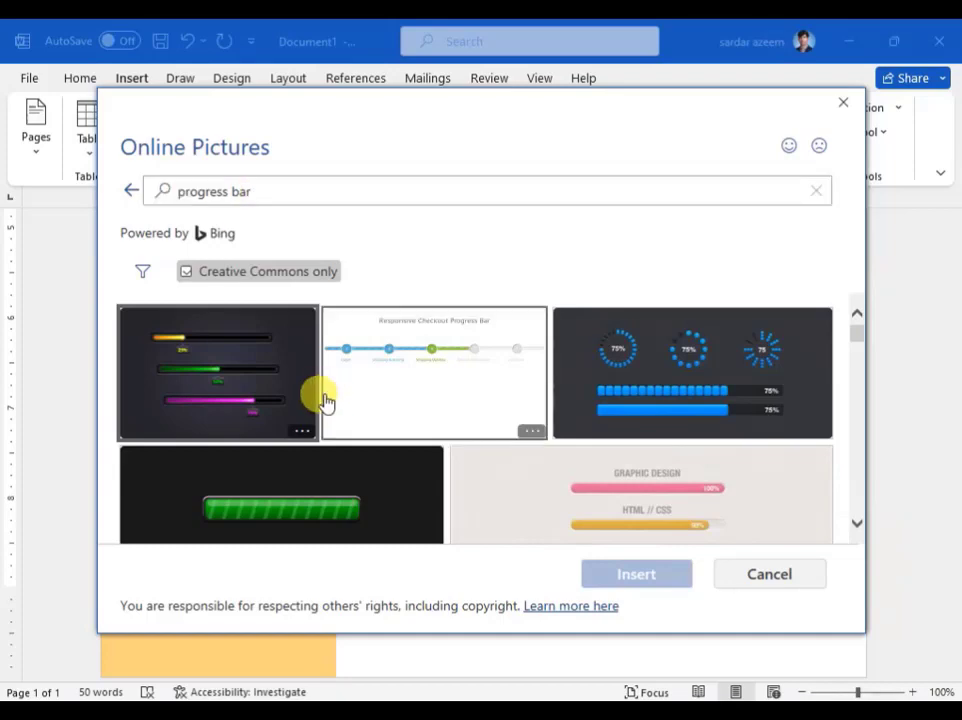
scroll(429, 412, "down", 3)
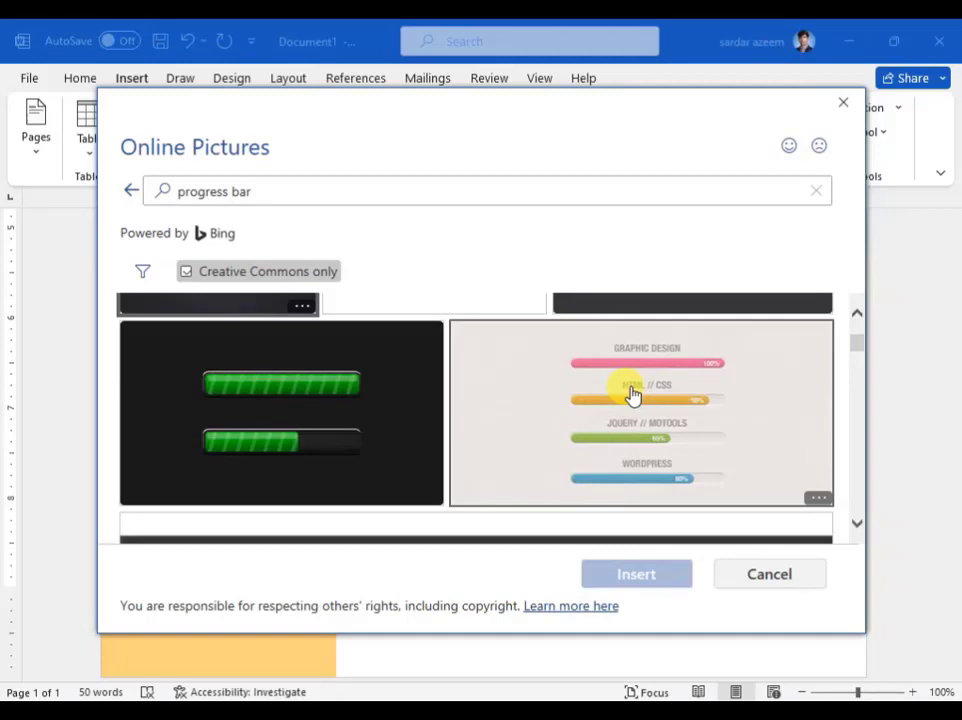
left_click(769, 574)
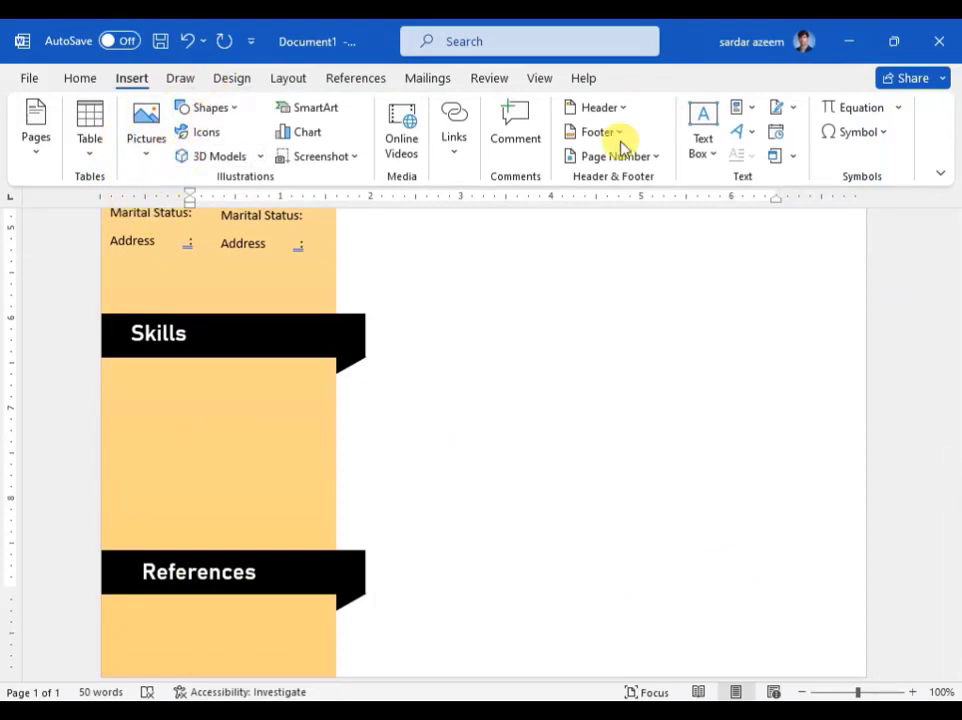
Step: Insert a simple text box and position it below the Skills heading
left_click(700, 132)
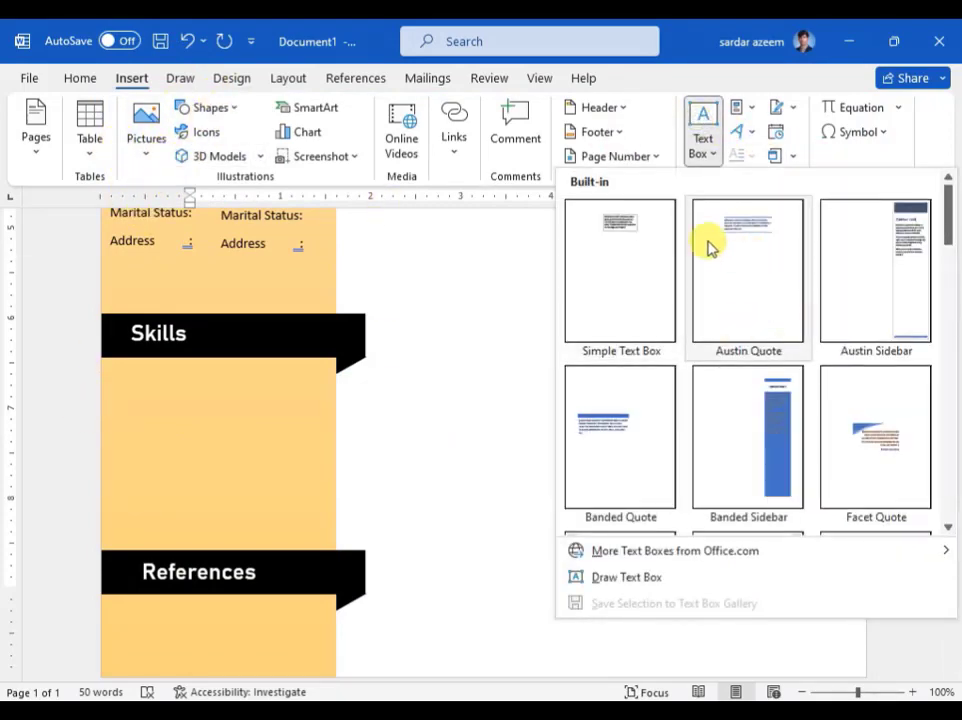
left_click(617, 263)
scroll(64, 483, "down", 2)
scroll(168, 486, "up", 1)
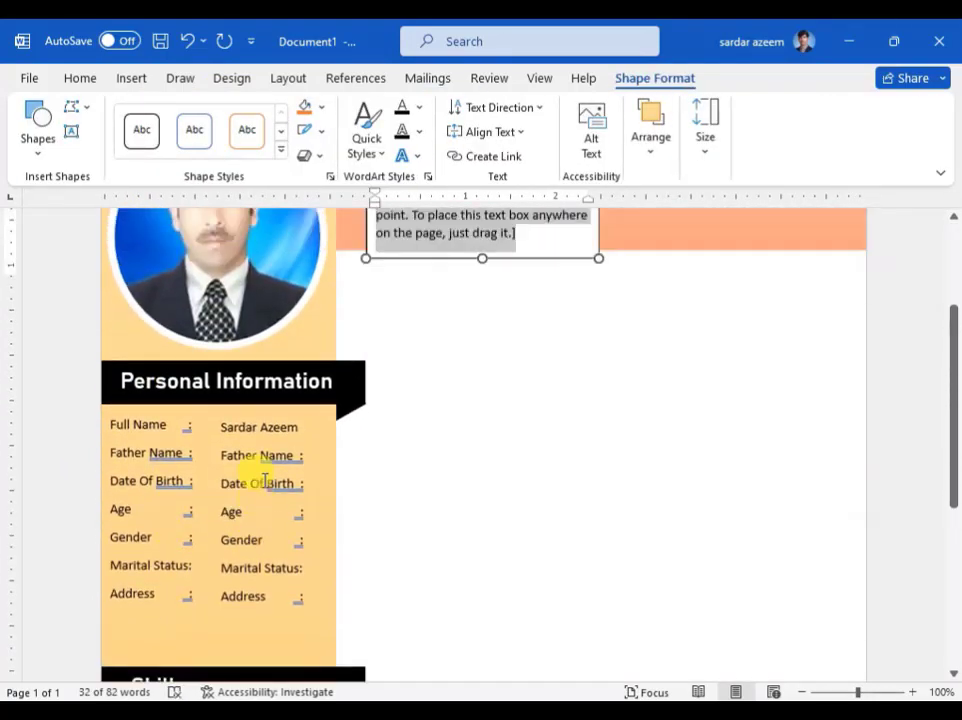
left_click_drag(432, 281, 235, 605)
scroll(235, 605, "down", 5)
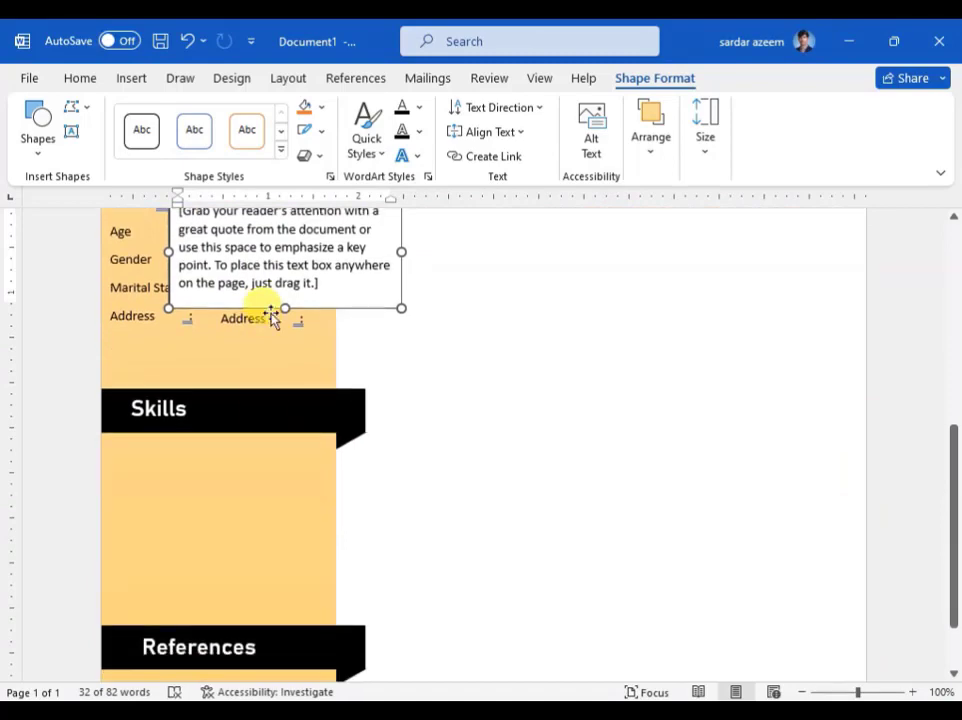
left_click_drag(266, 311, 228, 620)
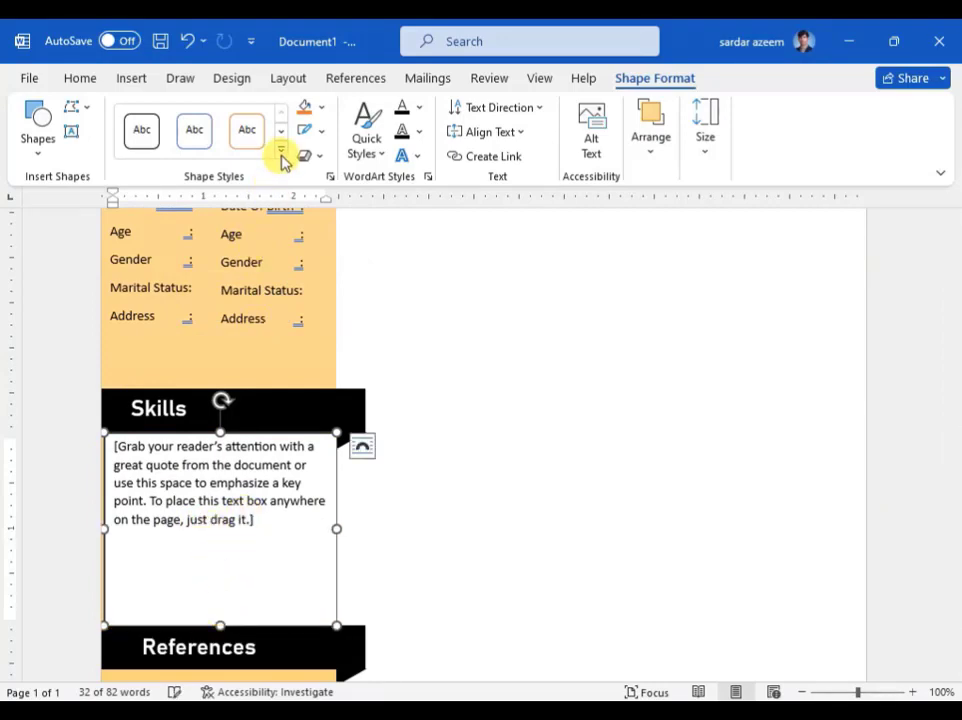
Step: Apply the first transparent style preset to the Skills text box and select its placeholder text
left_click(281, 151)
left_click(134, 533)
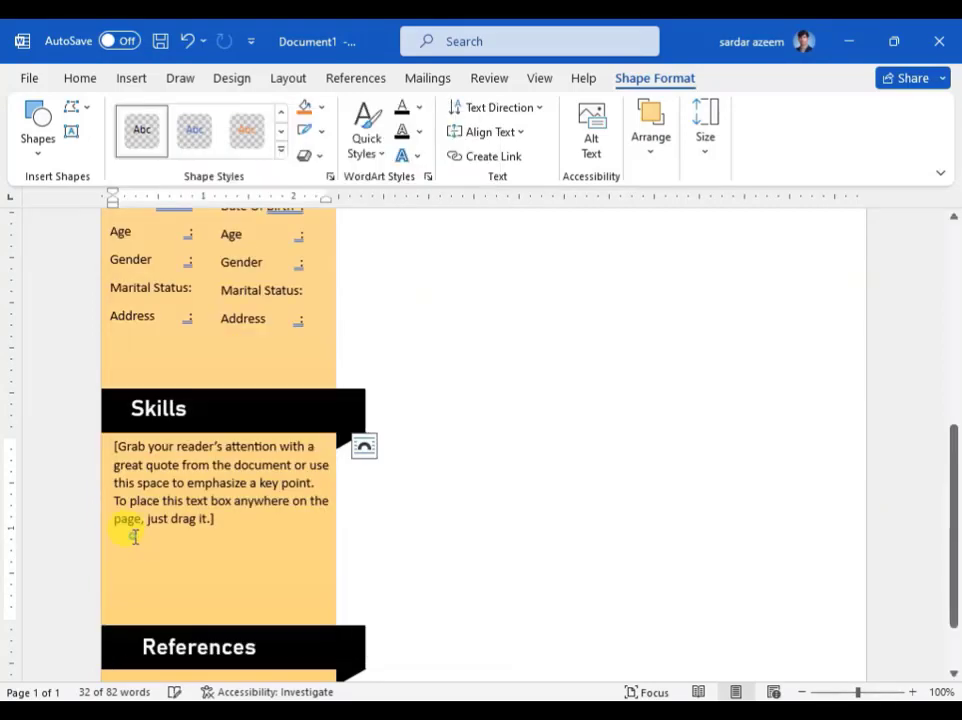
left_click(228, 518)
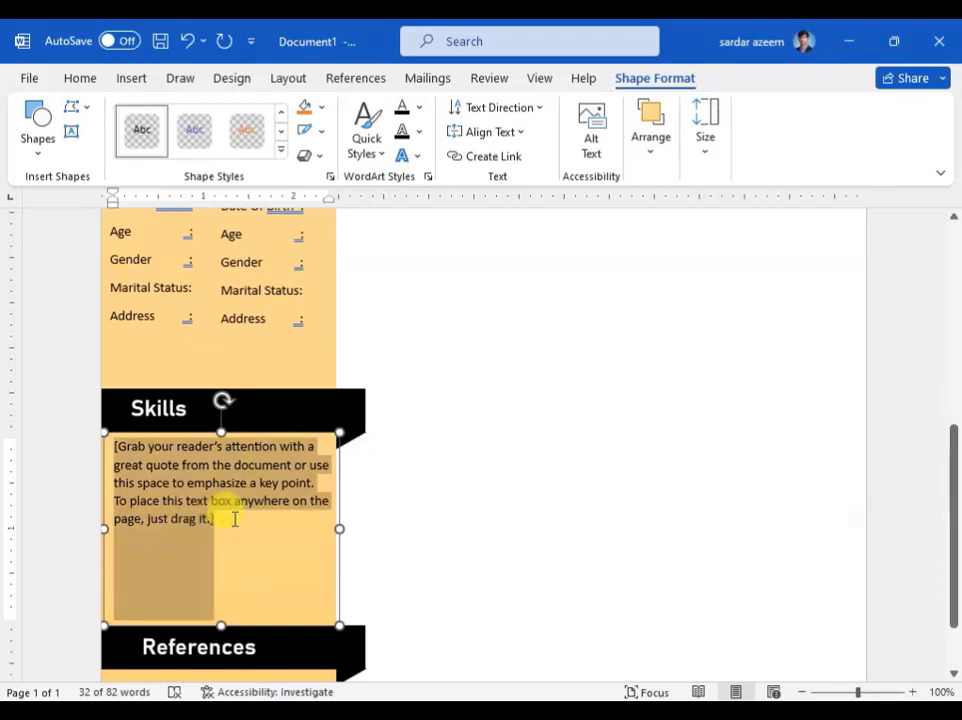
Step: Type Graphic Designing, Website Development and Ms Applications as skills, separated by blank lines
type("Grah")
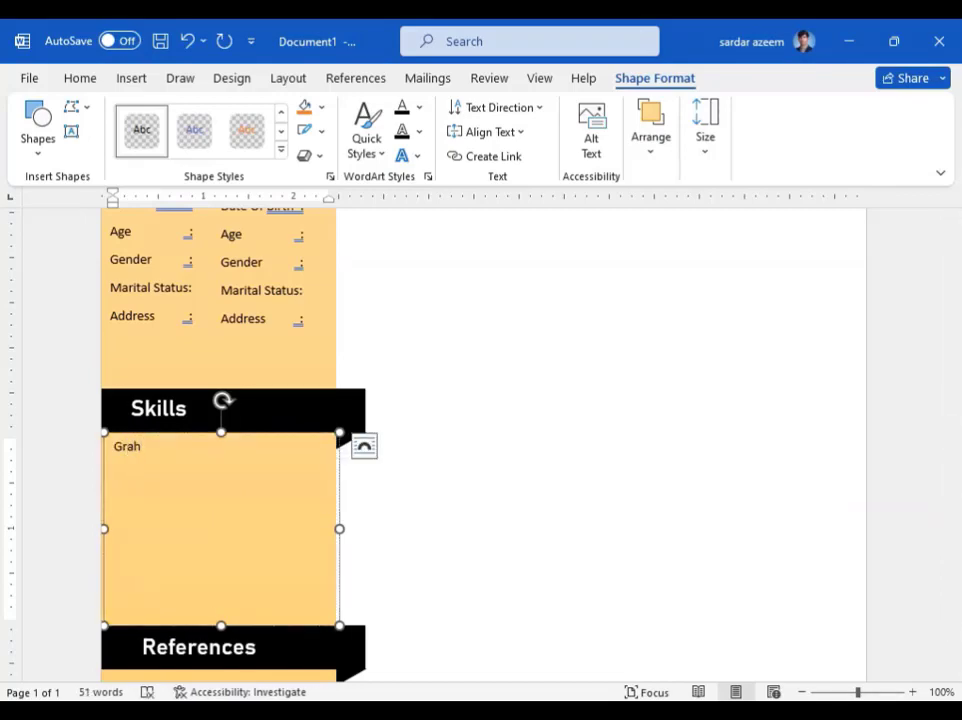
key("BackSpace")
type("o")
type("hic Designing")
key("Return")
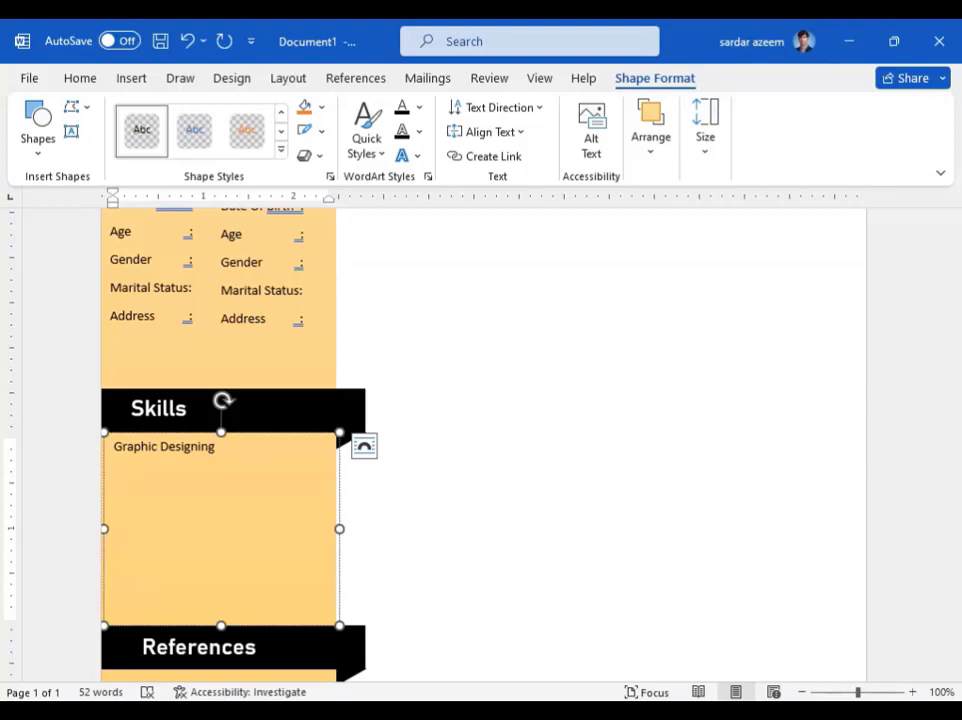
key("Return")
type("Website Developemt")
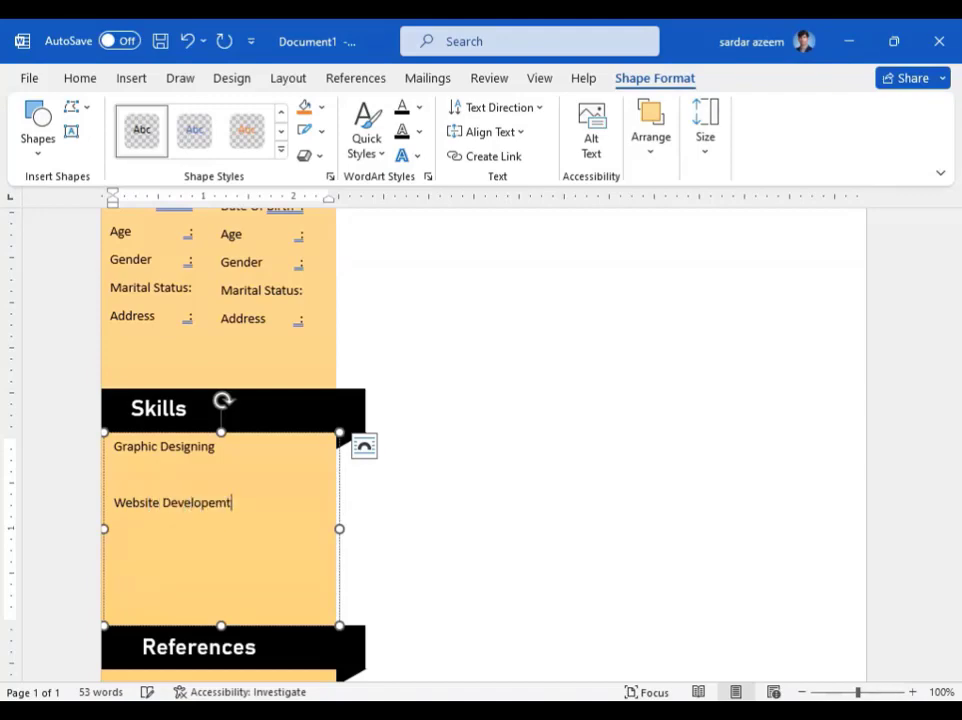
key("BackSpace")
key("BackSpace")
type("ment")
key("Return")
key("Return")
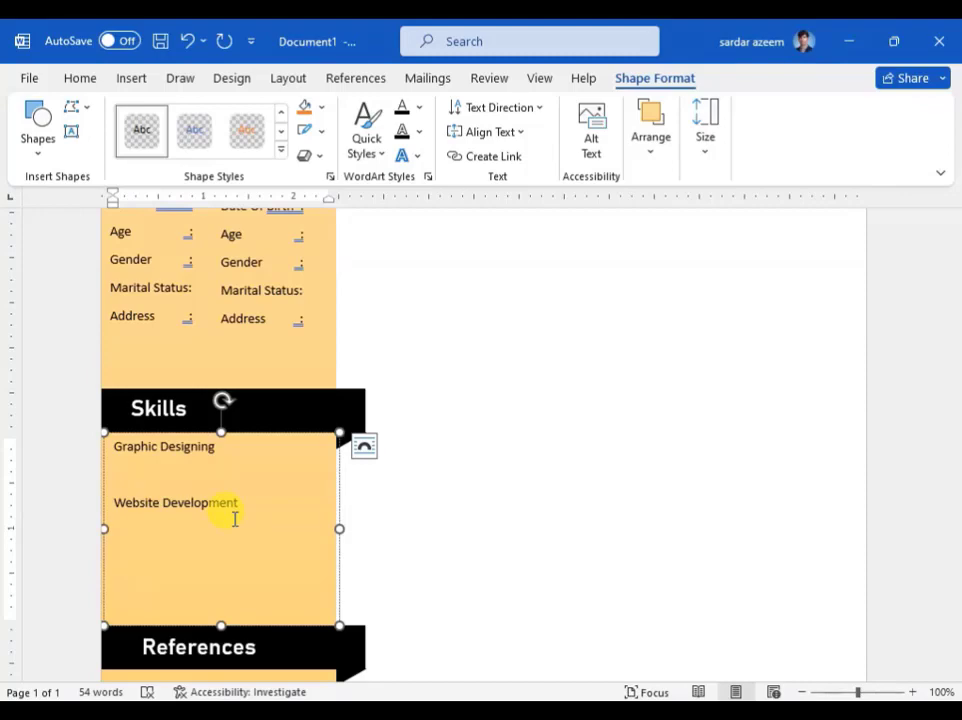
type("Ms Applications")
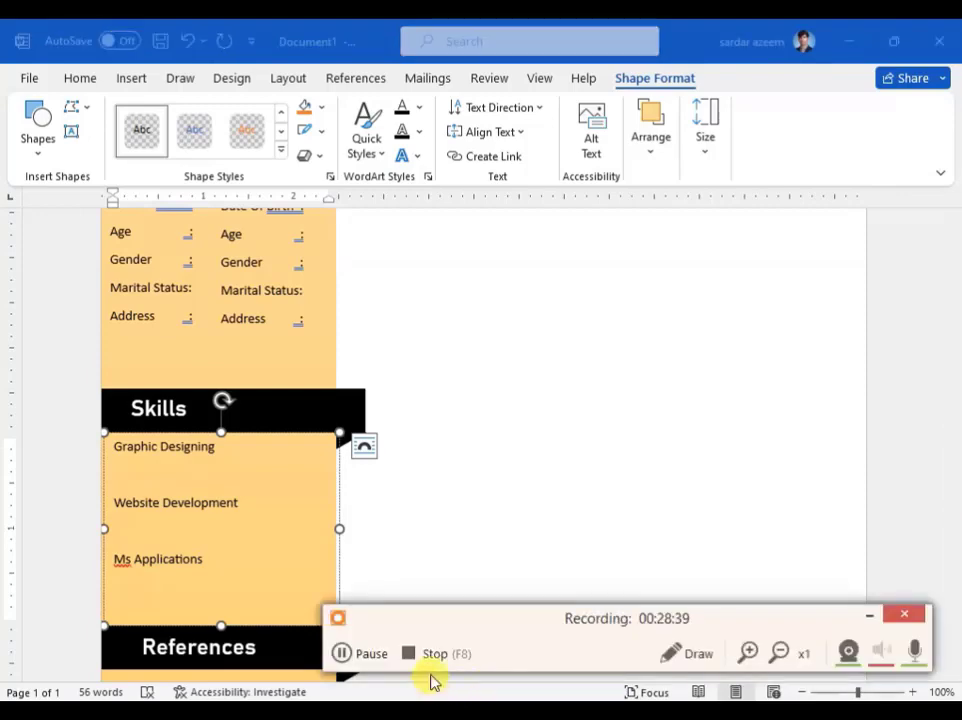
left_click(370, 653)
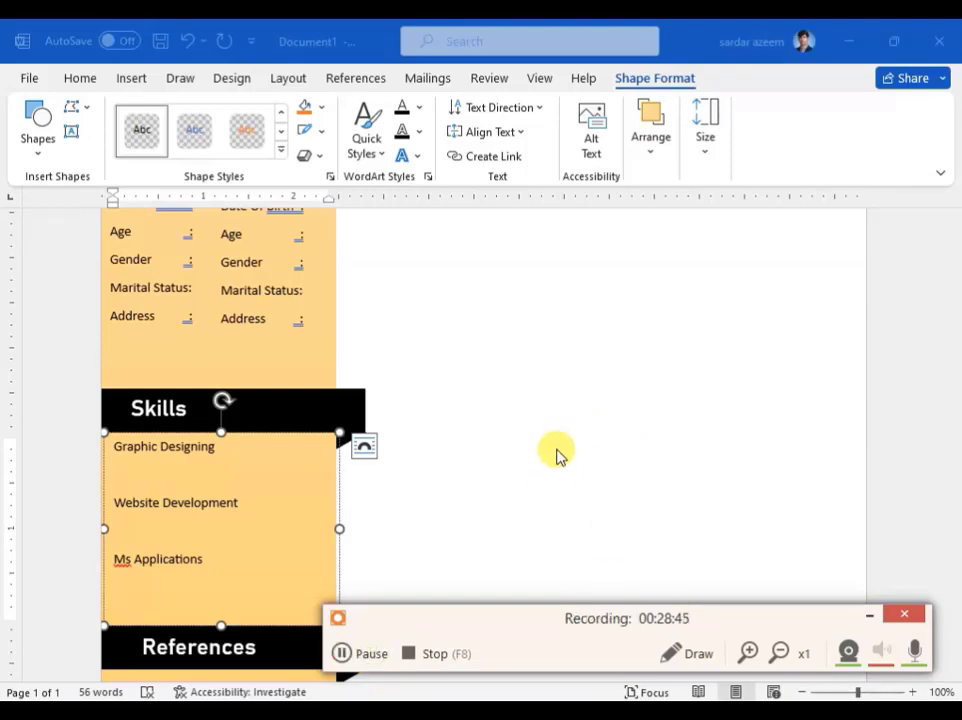
scroll(554, 378, "down", 2)
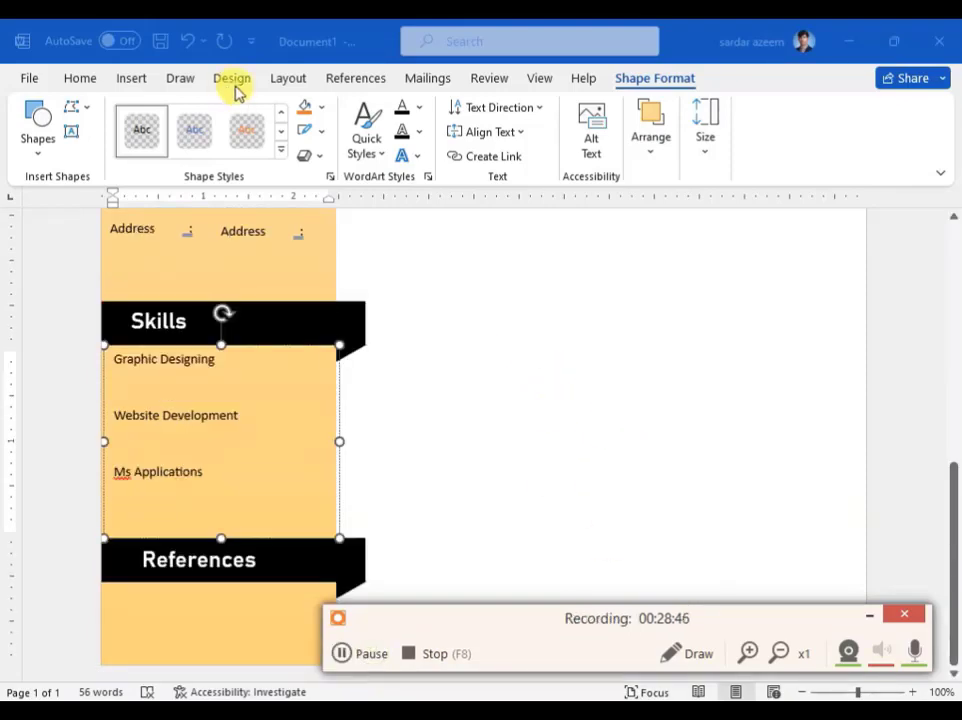
left_click(127, 85)
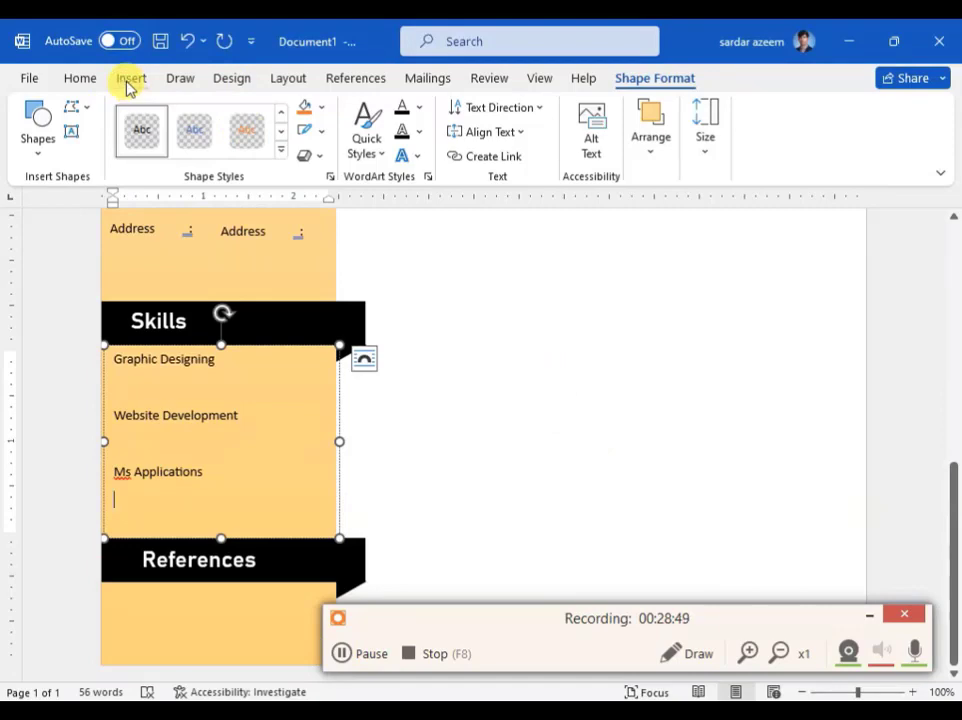
Step: Draw a long, thin rounded-corner rectangle across the right column below the header
scroll(476, 346, "up", 5)
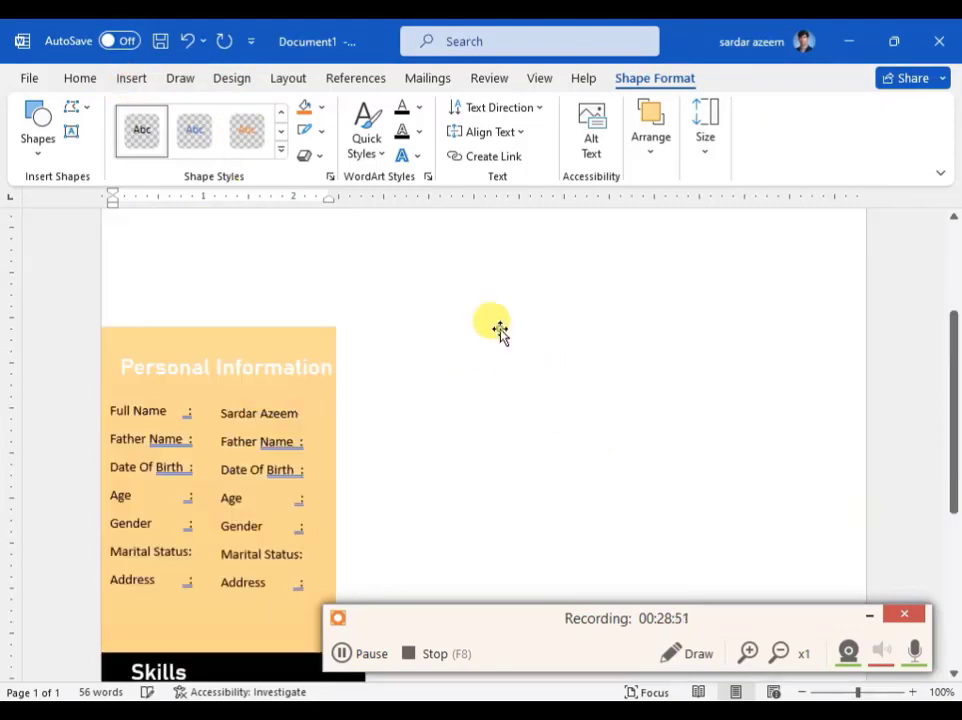
left_click(447, 337)
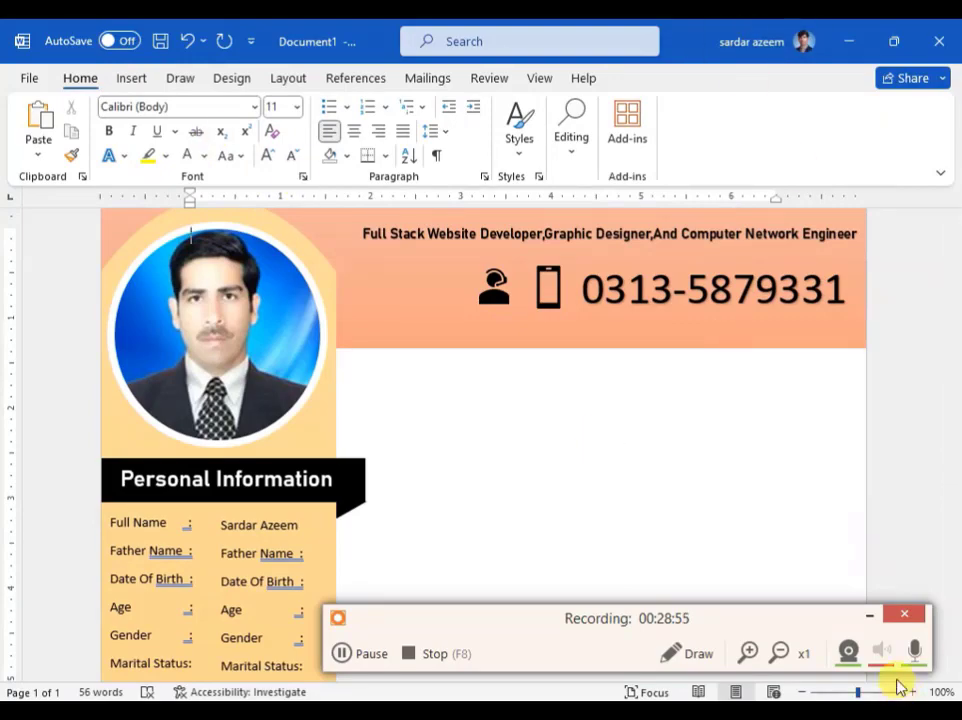
left_click(862, 617)
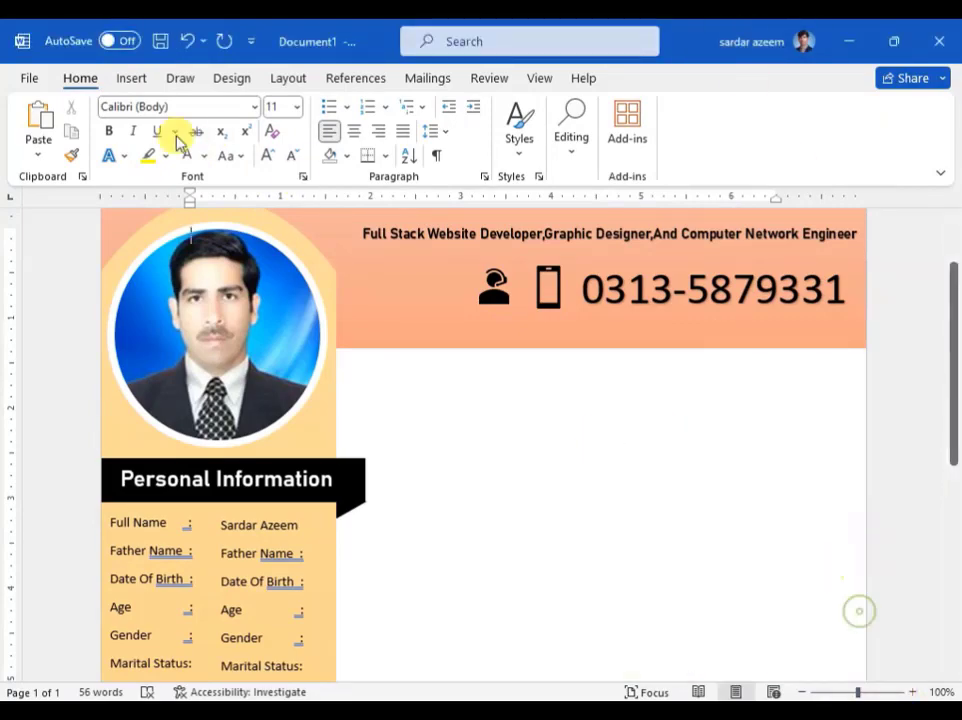
left_click(118, 78)
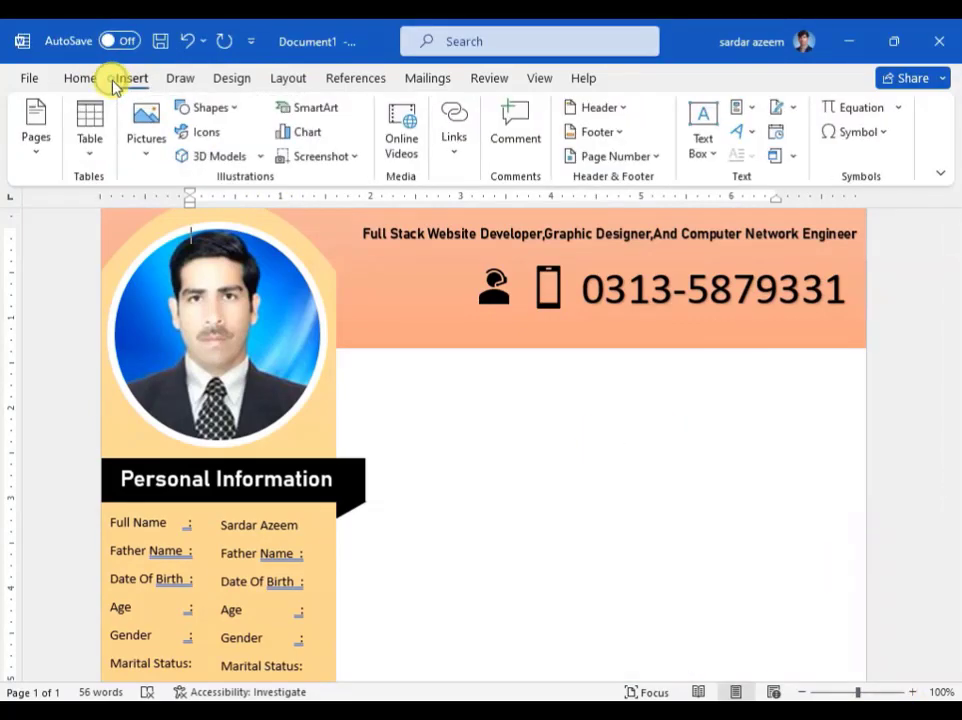
left_click(232, 108)
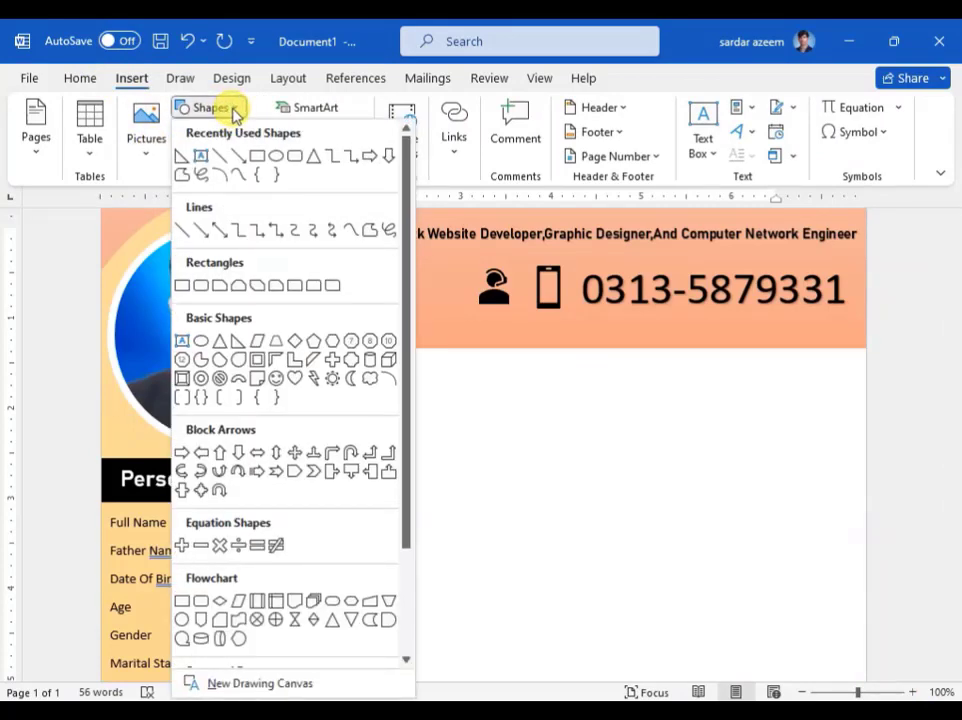
left_click(202, 287)
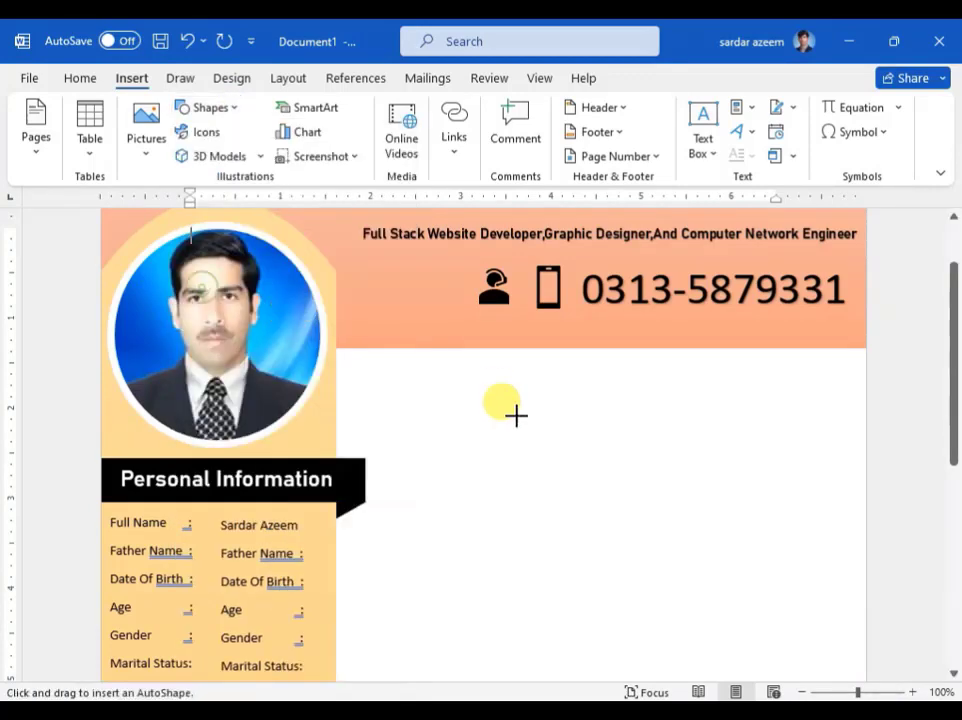
left_click_drag(408, 390, 850, 420)
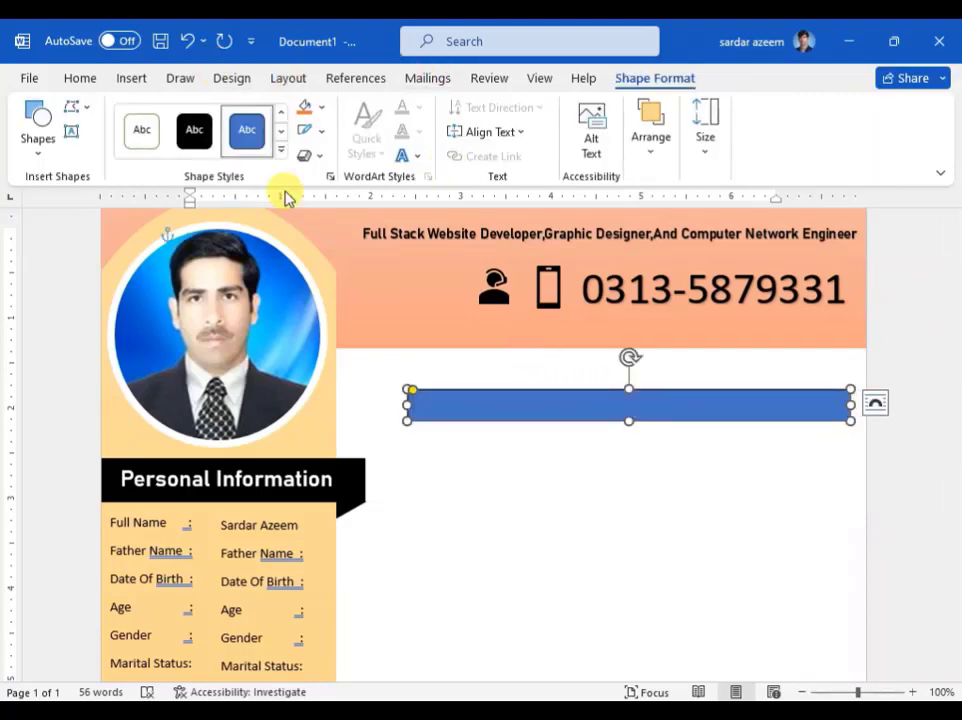
Step: Fill the bar with the Light Variations Linear Down gradient
left_click(321, 139)
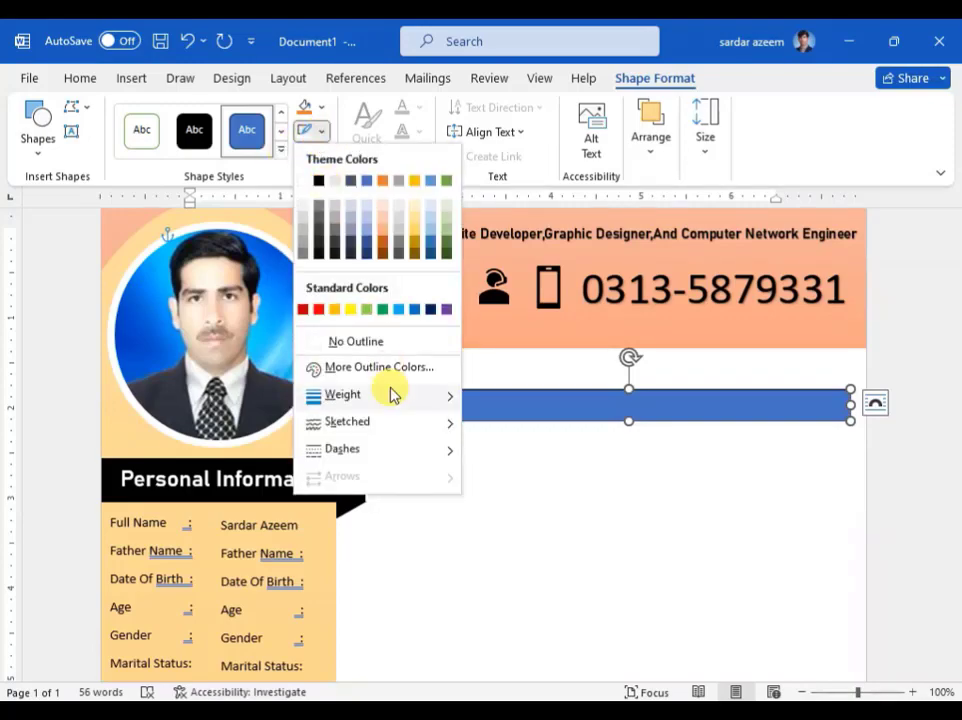
left_click(323, 110)
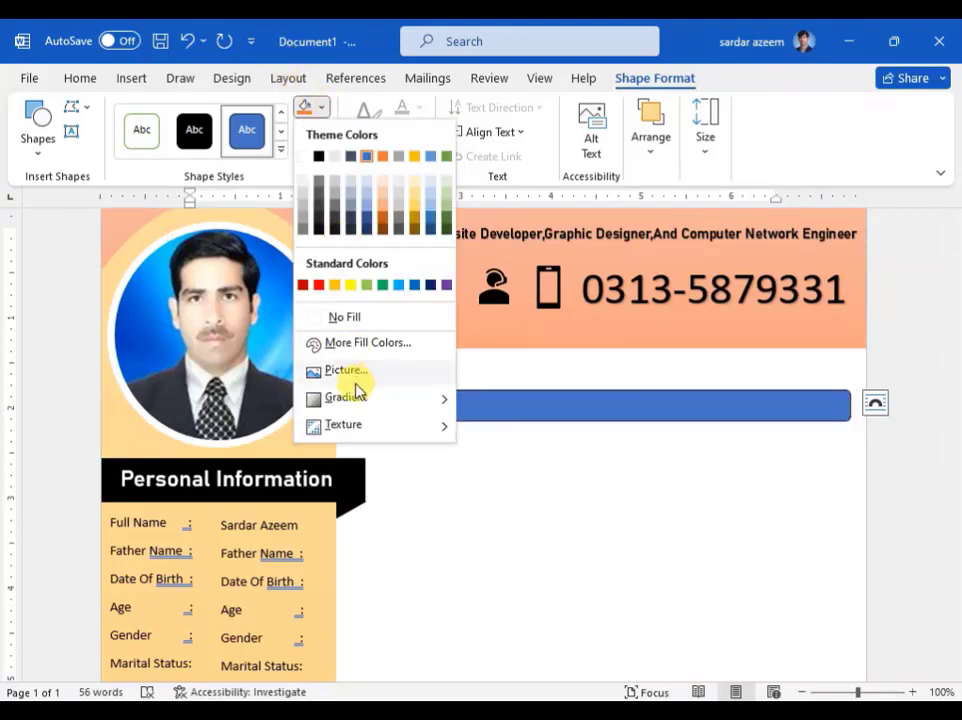
mouse_move(414, 436)
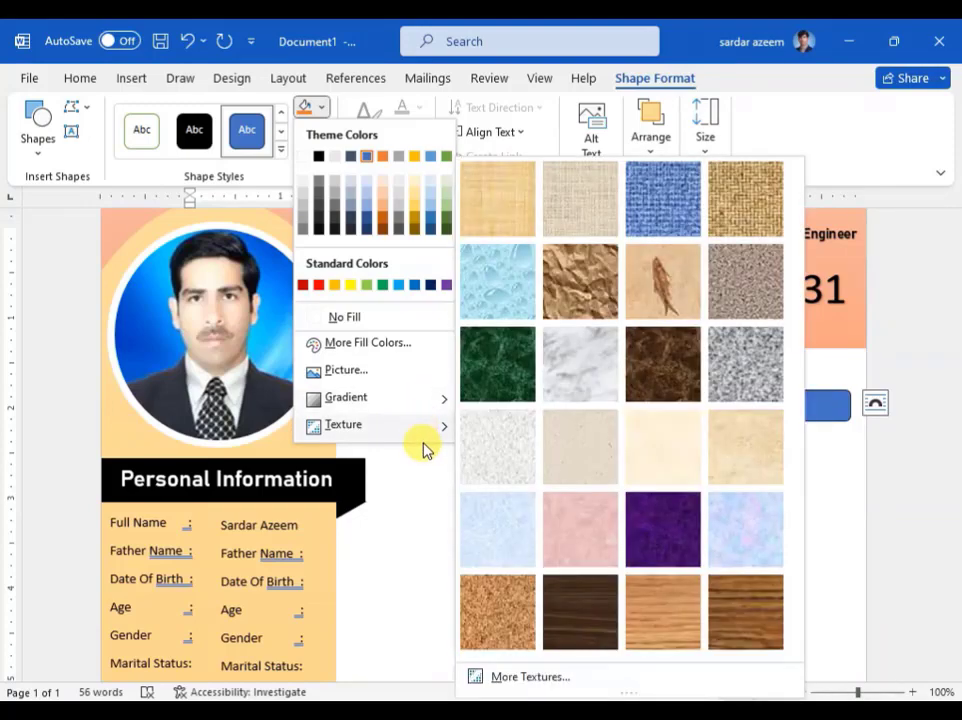
mouse_move(437, 410)
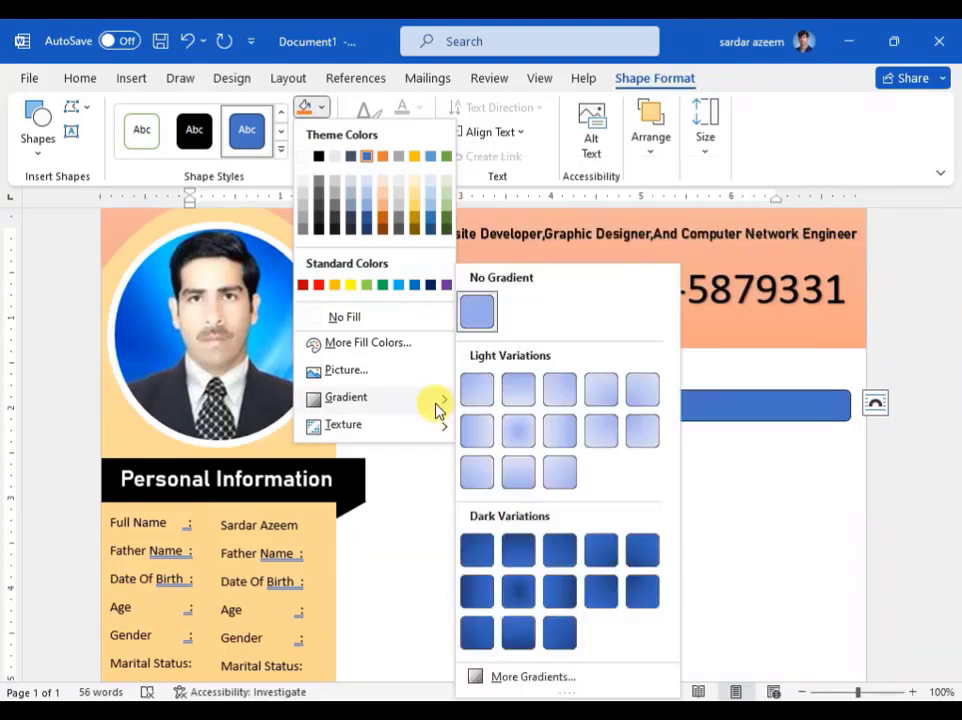
left_click(523, 402)
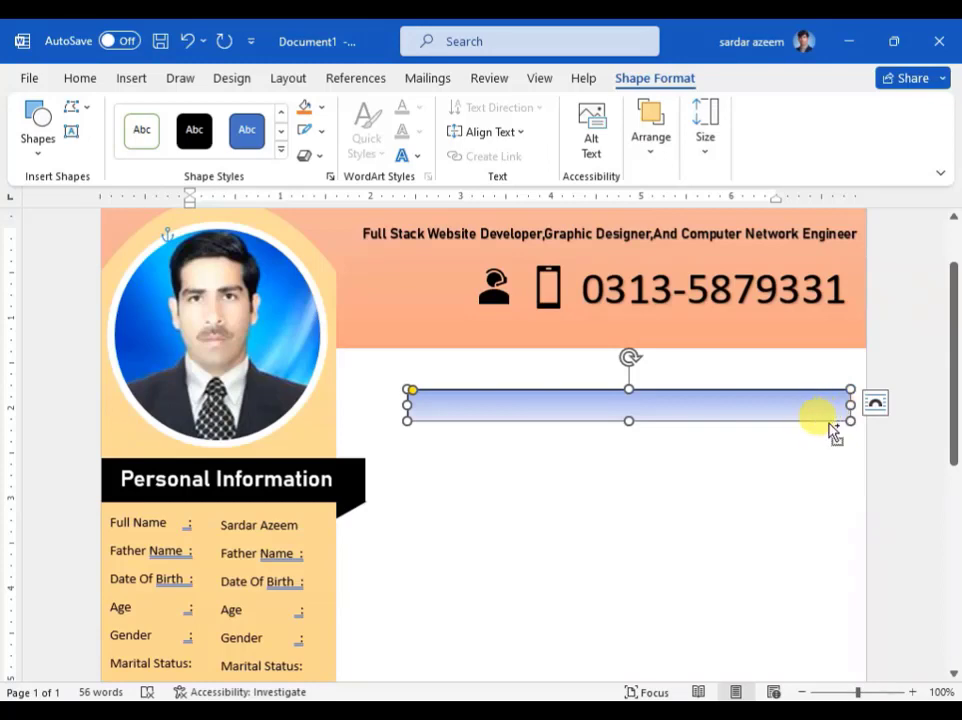
Step: Duplicate the gradient bar, align the copy over the original and shorten its right end
key("ctrl+v")
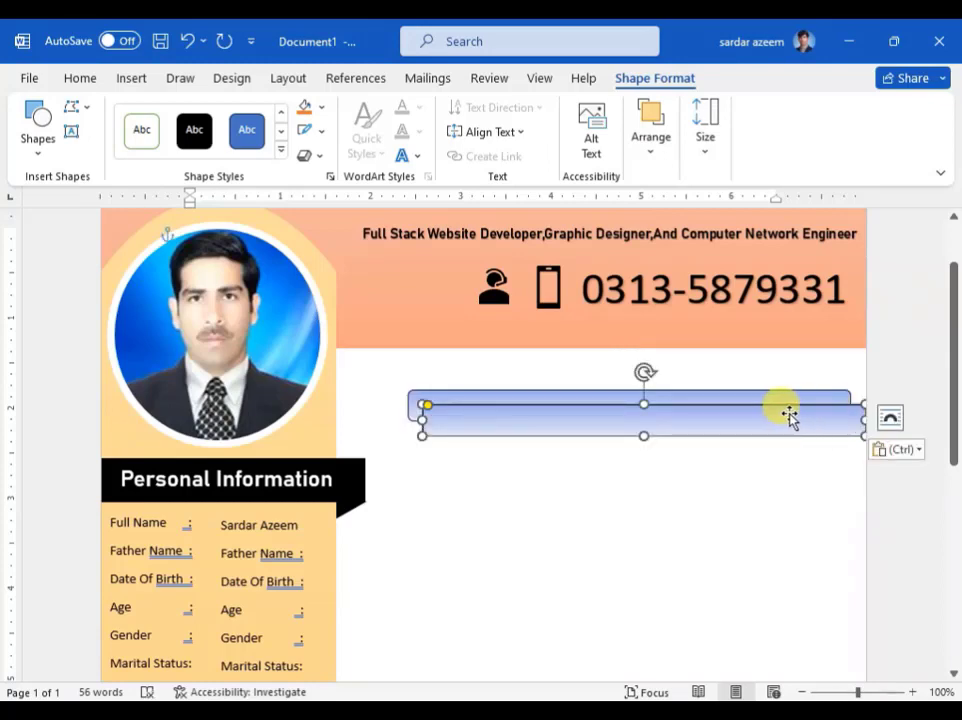
left_click_drag(567, 421, 557, 403)
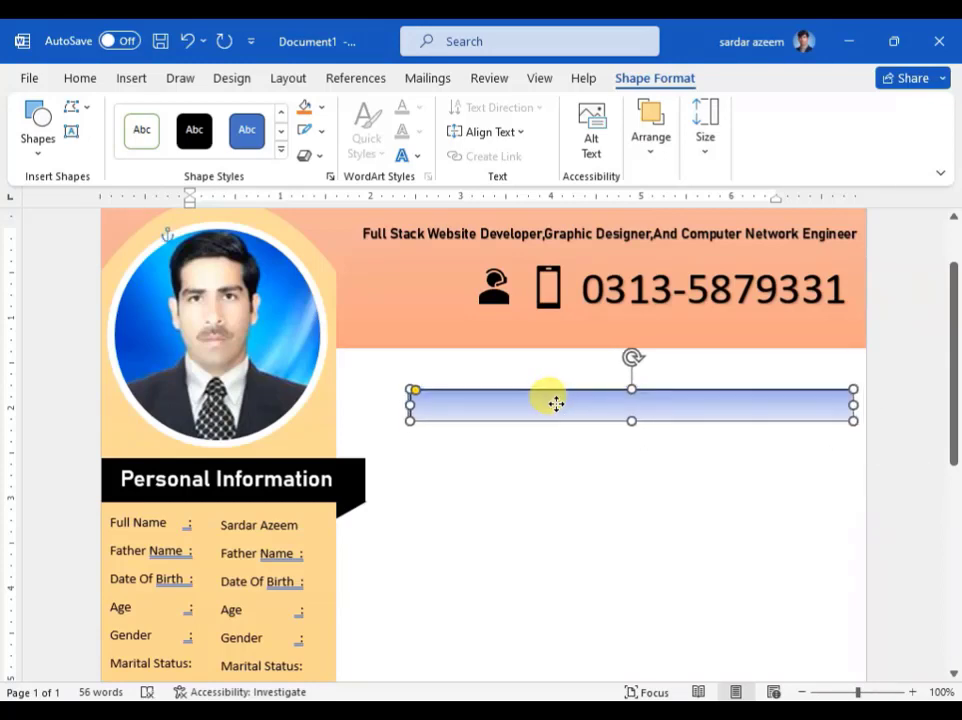
left_click_drag(852, 404, 791, 398)
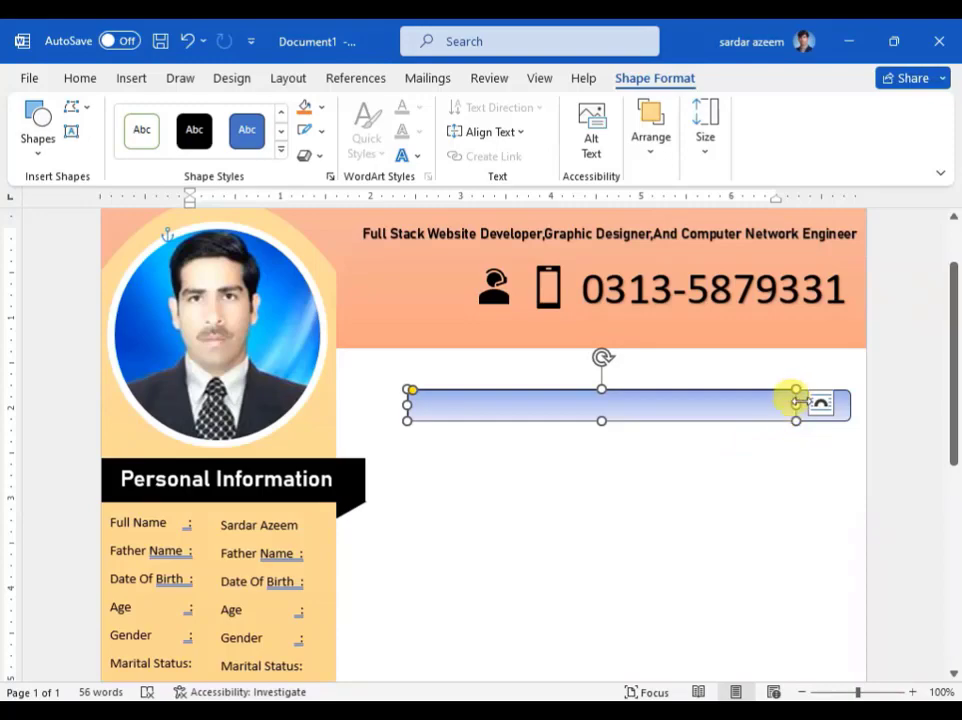
left_click(281, 155)
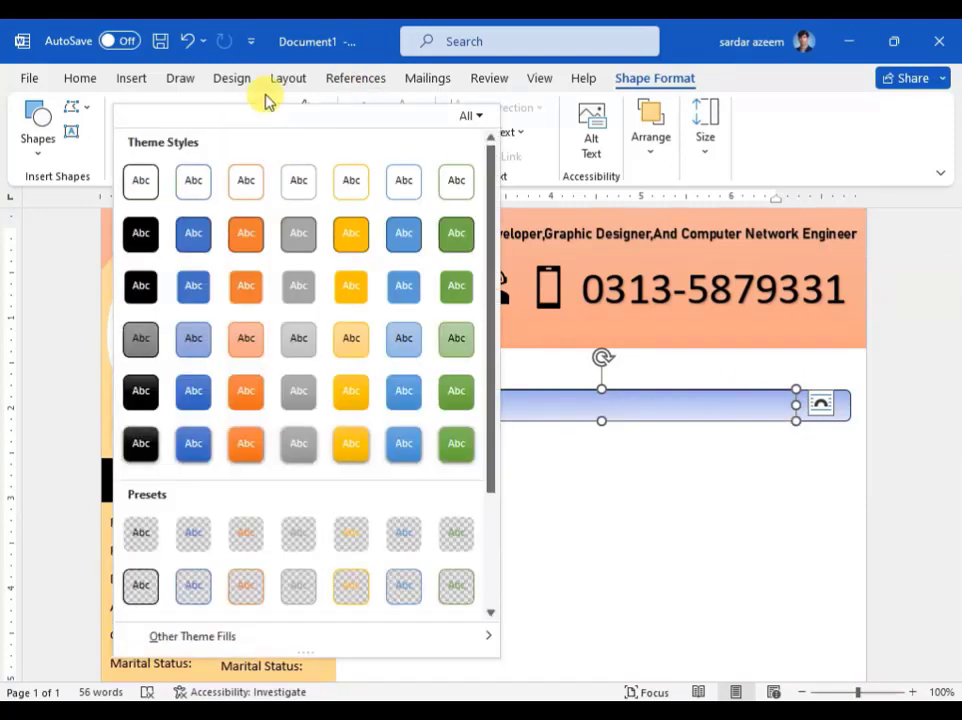
key("ctrl+s")
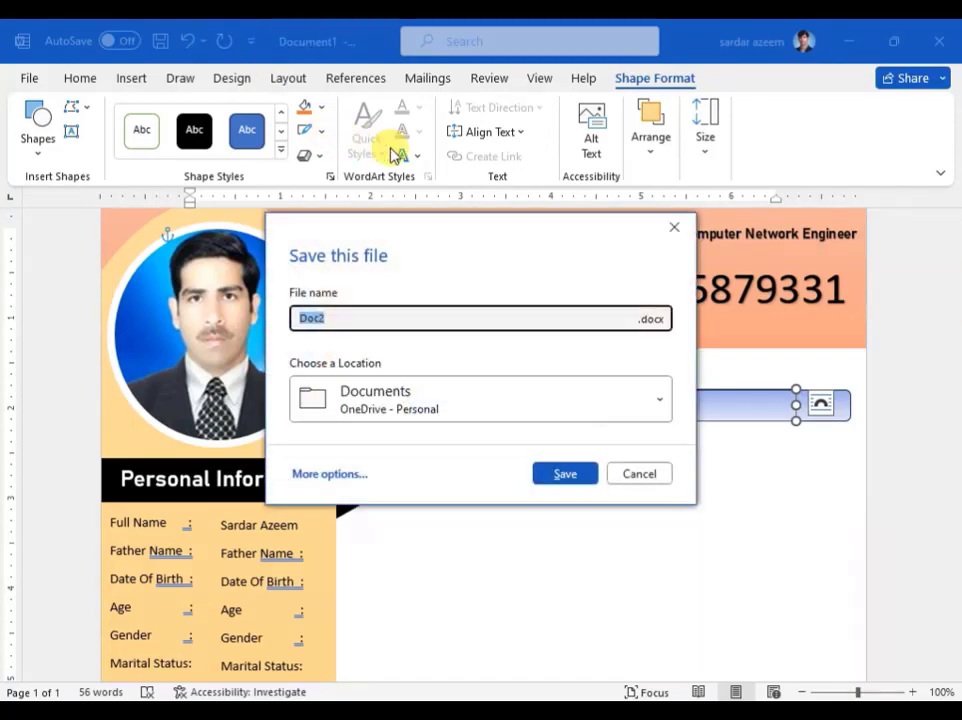
left_click(645, 470)
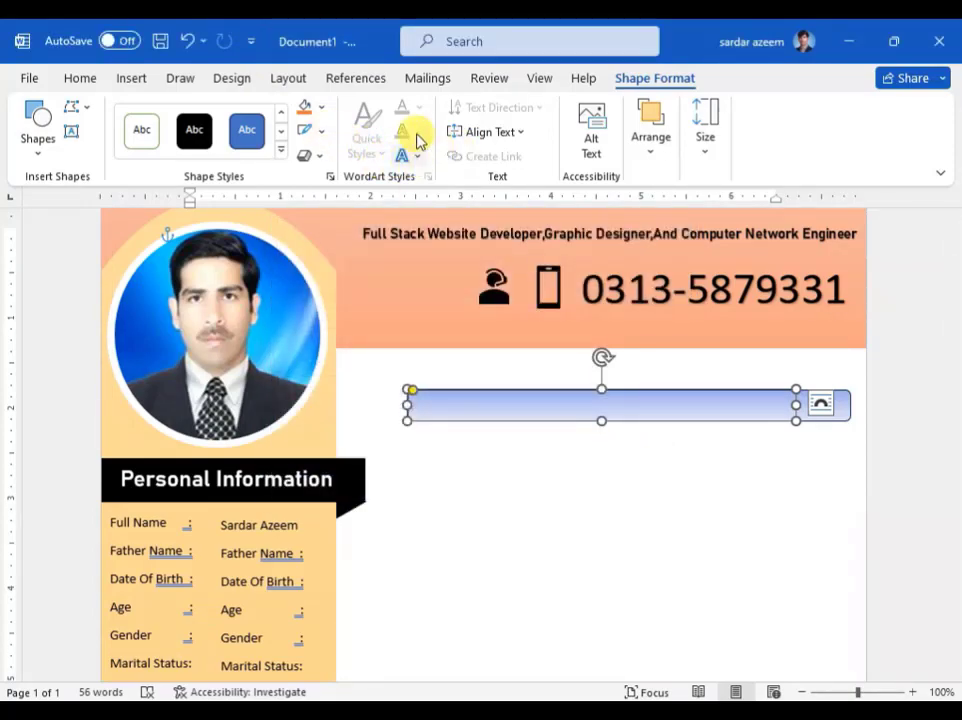
left_click(604, 468)
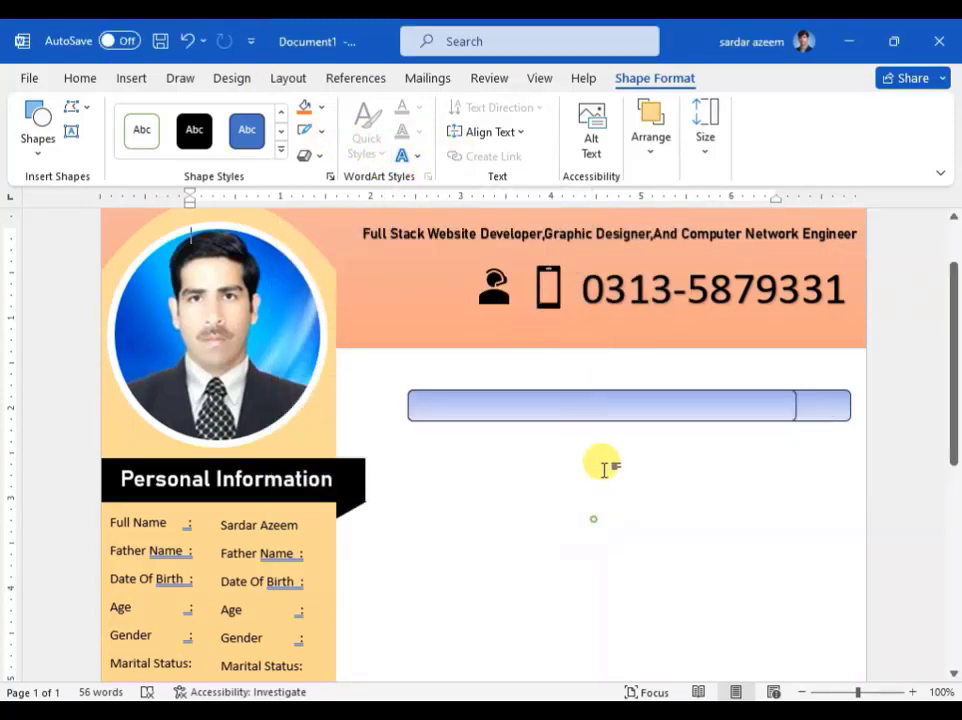
left_click(646, 412)
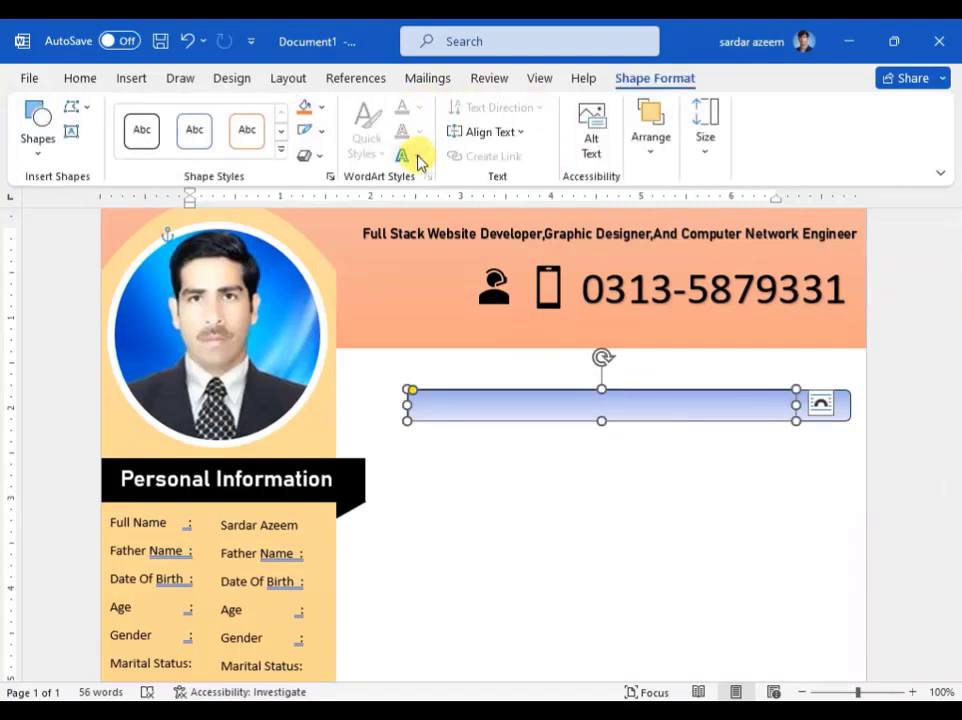
Step: Change the shorter bar's fill to a wide diagonal stripe pattern
left_click(321, 107)
mouse_move(390, 400)
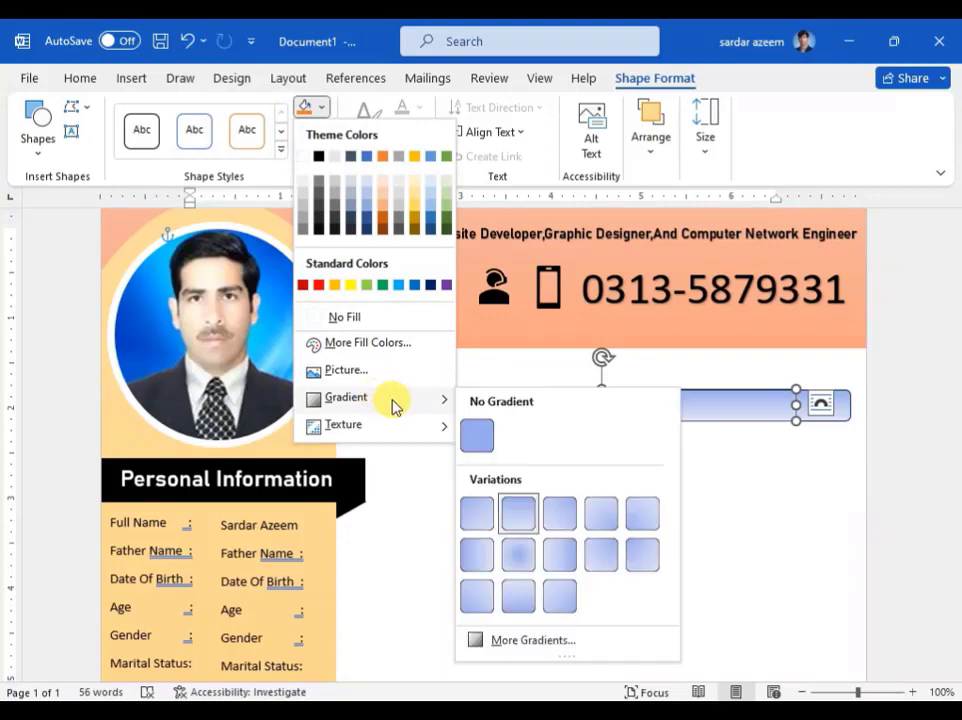
left_click(520, 640)
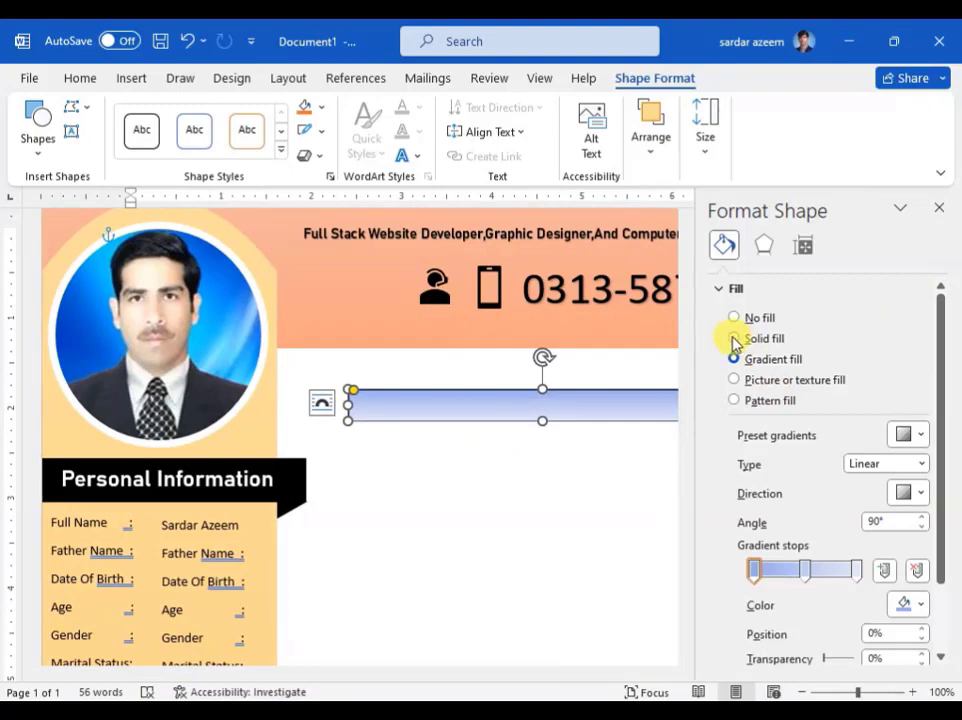
left_click(735, 401)
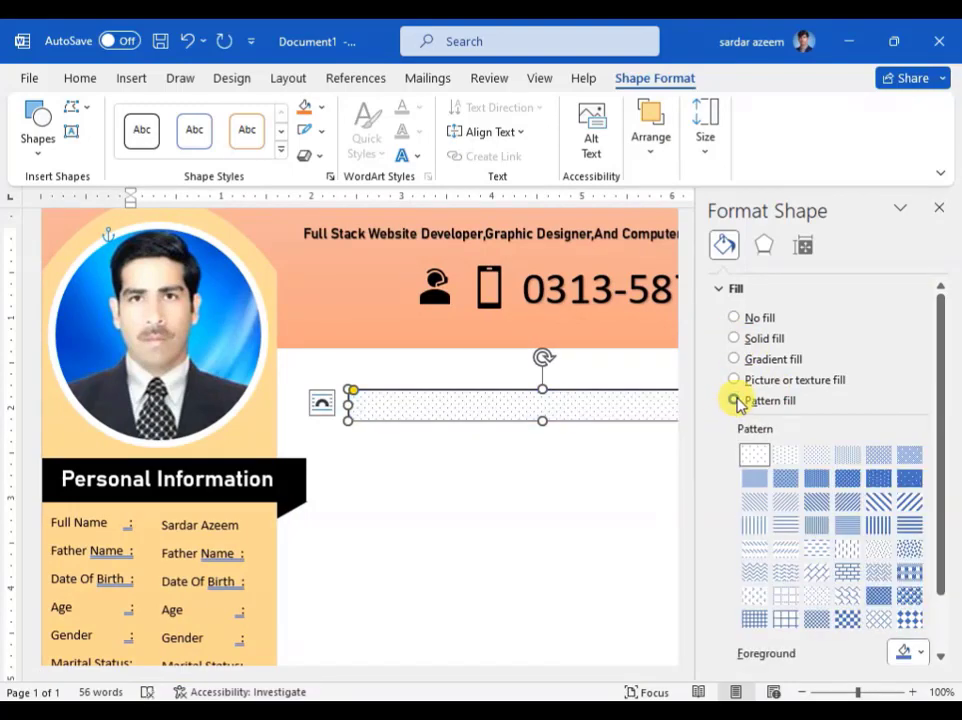
left_click(816, 503)
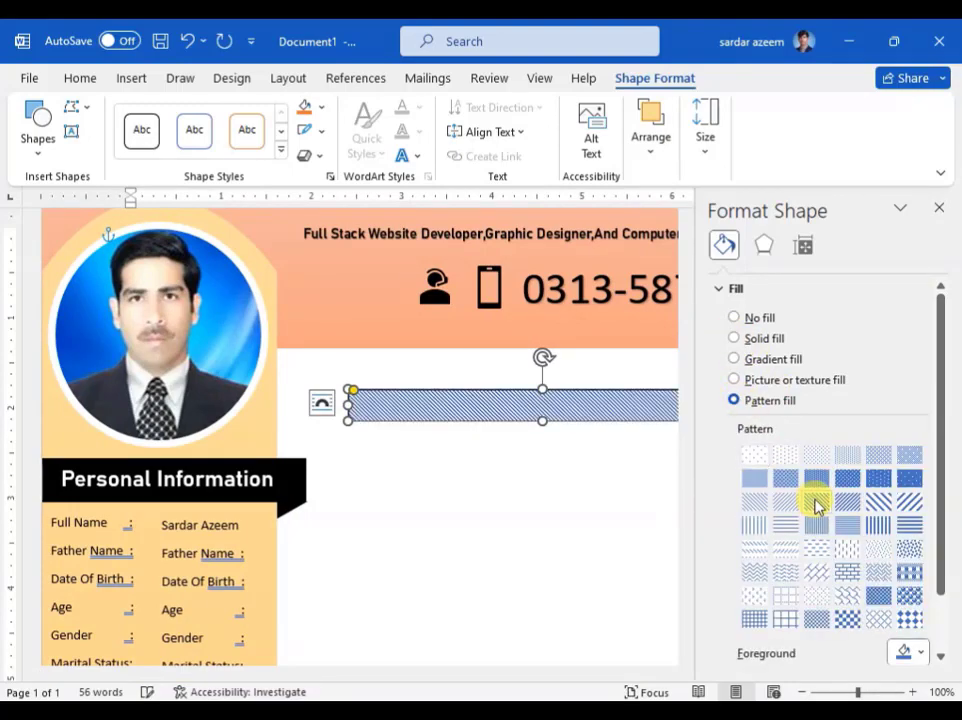
left_click(878, 503)
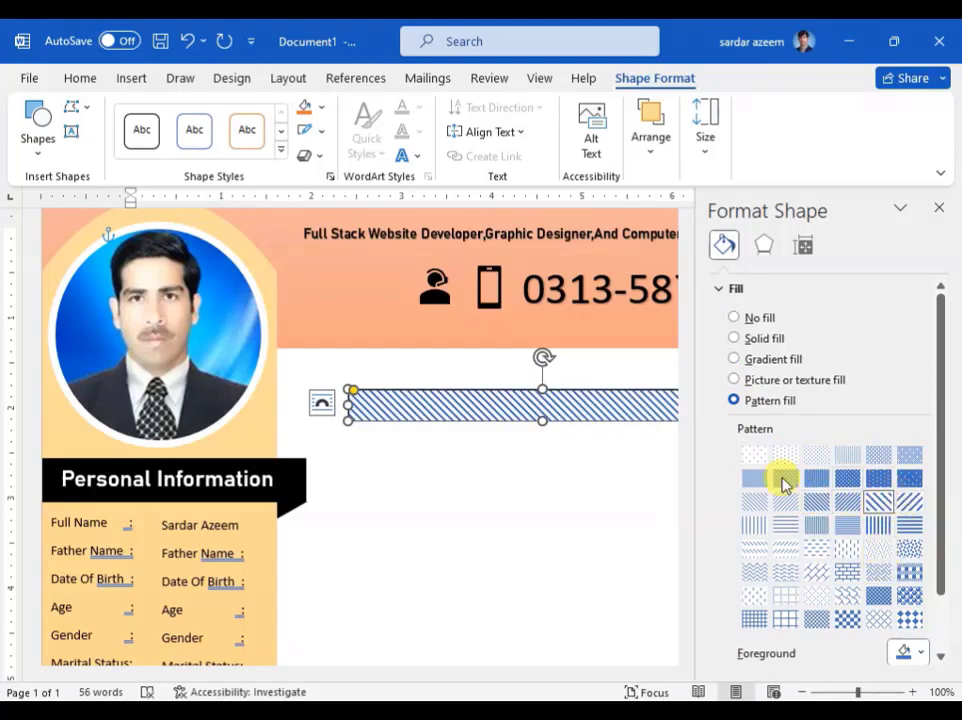
left_click(540, 515)
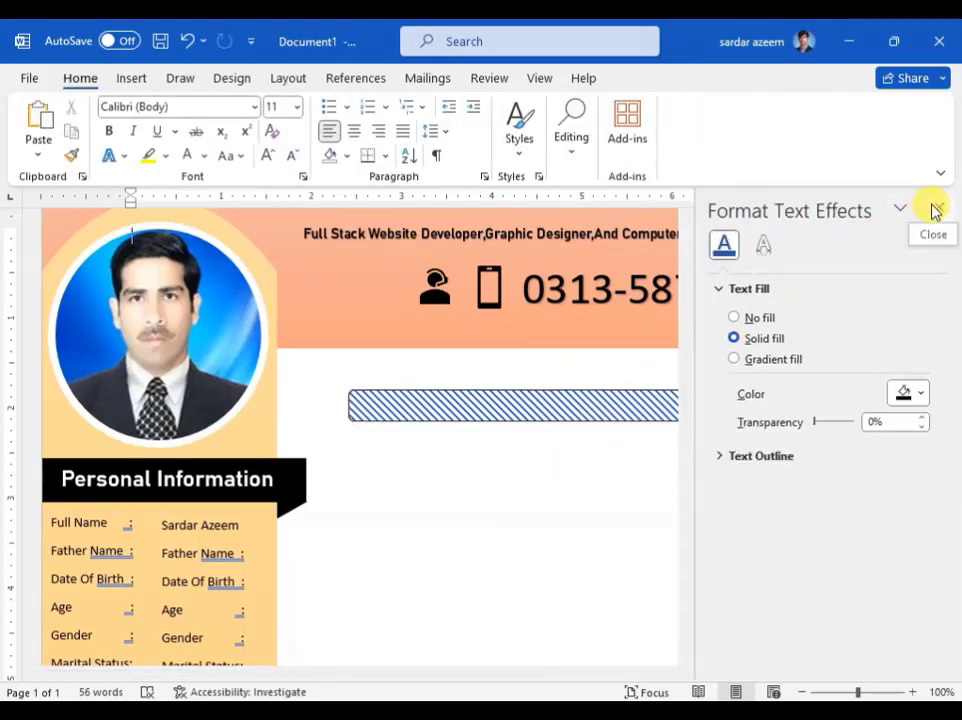
Step: Add a 0% label inside the striped bar in Automatic colour with the plain text effect style
left_click(935, 208)
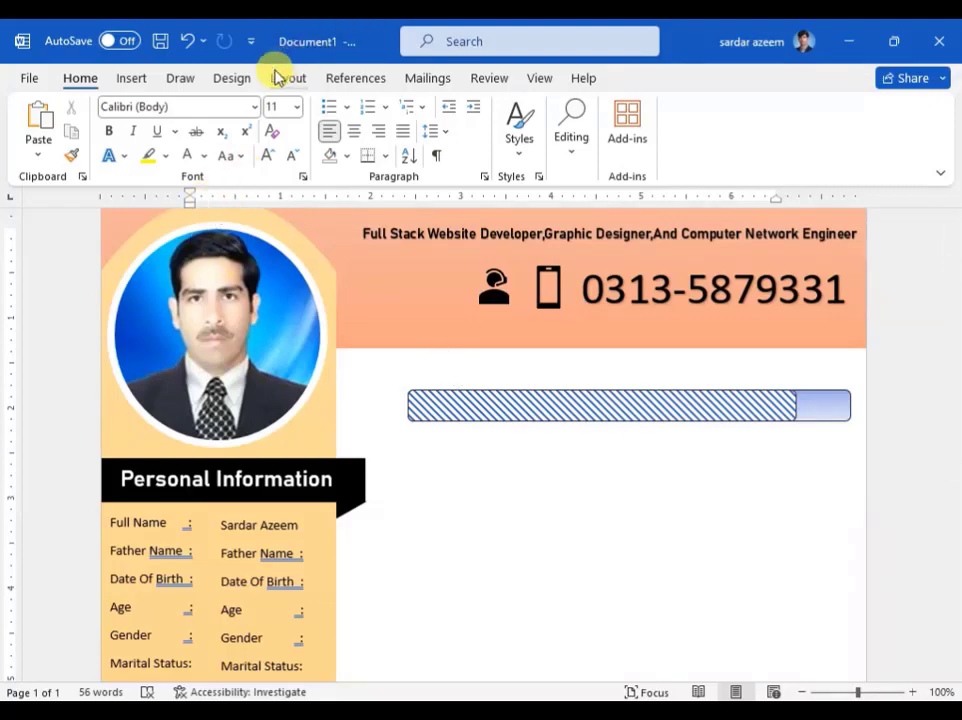
right_click(595, 410)
left_click(652, 351)
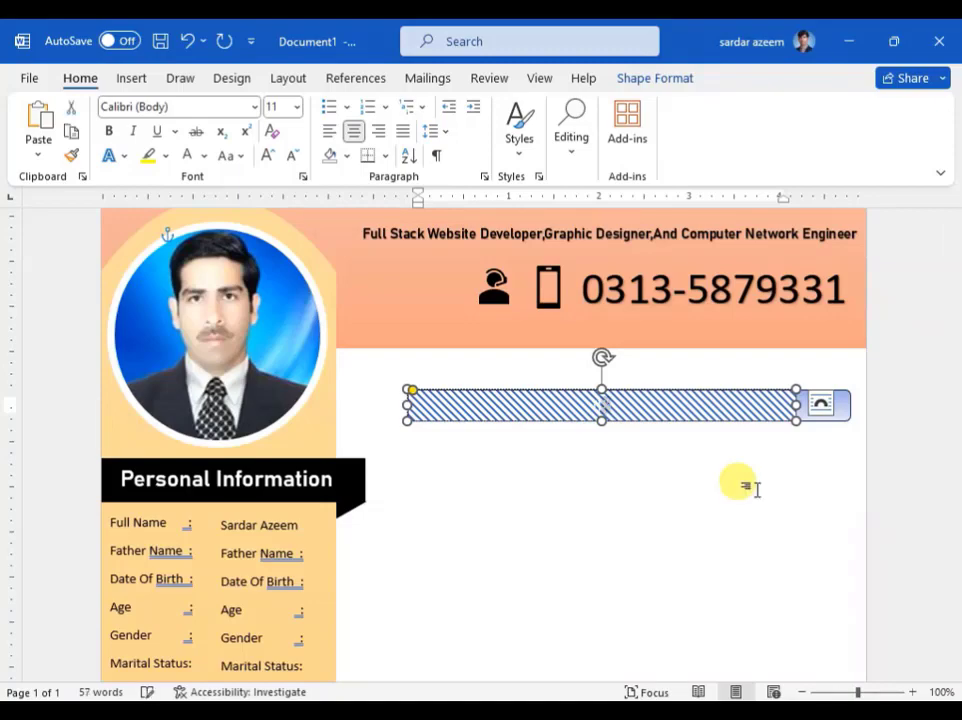
key("ctrl+a")
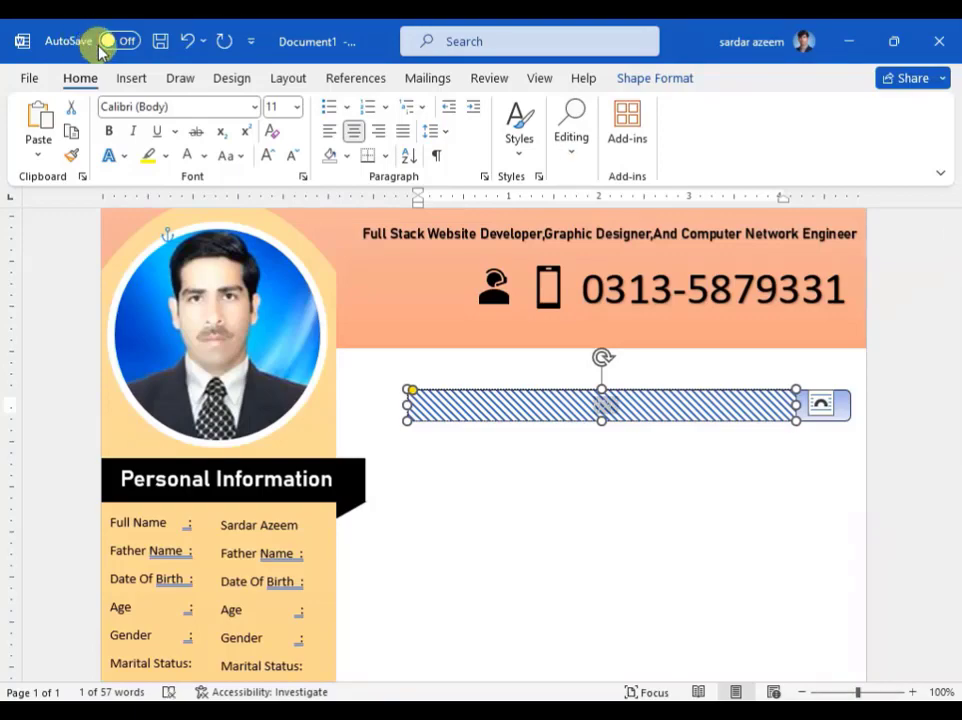
left_click(204, 156)
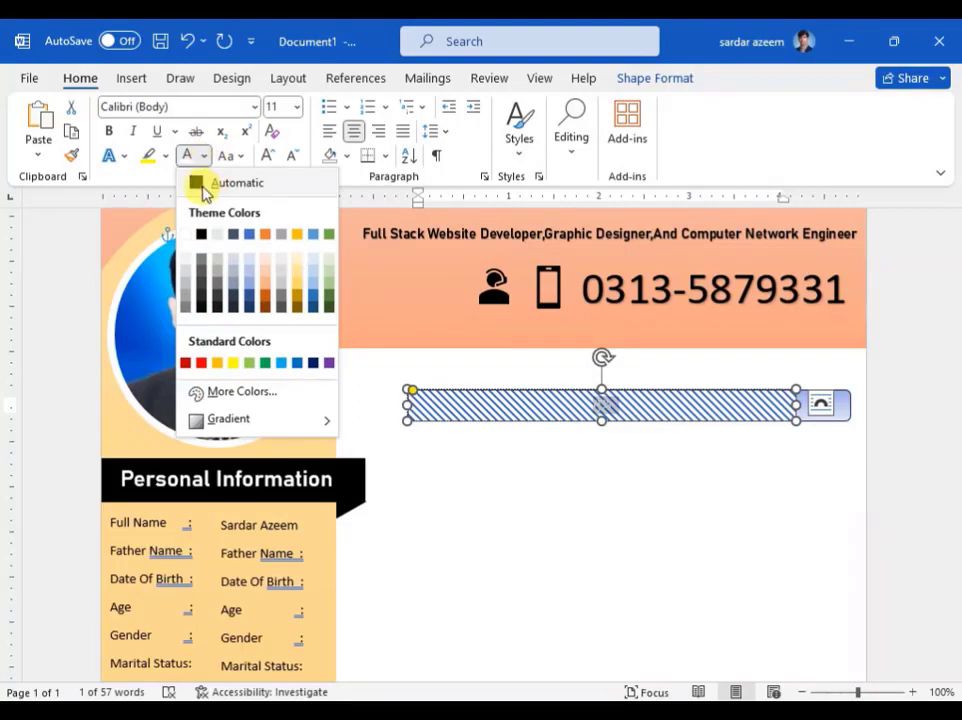
left_click(203, 186)
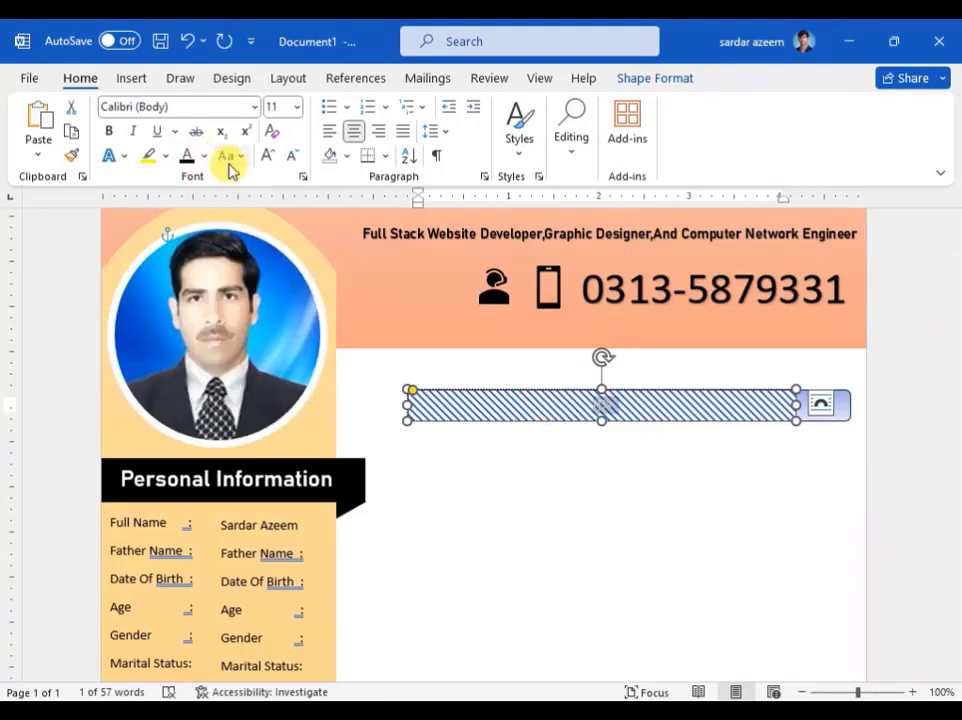
left_click_drag(628, 403, 565, 389)
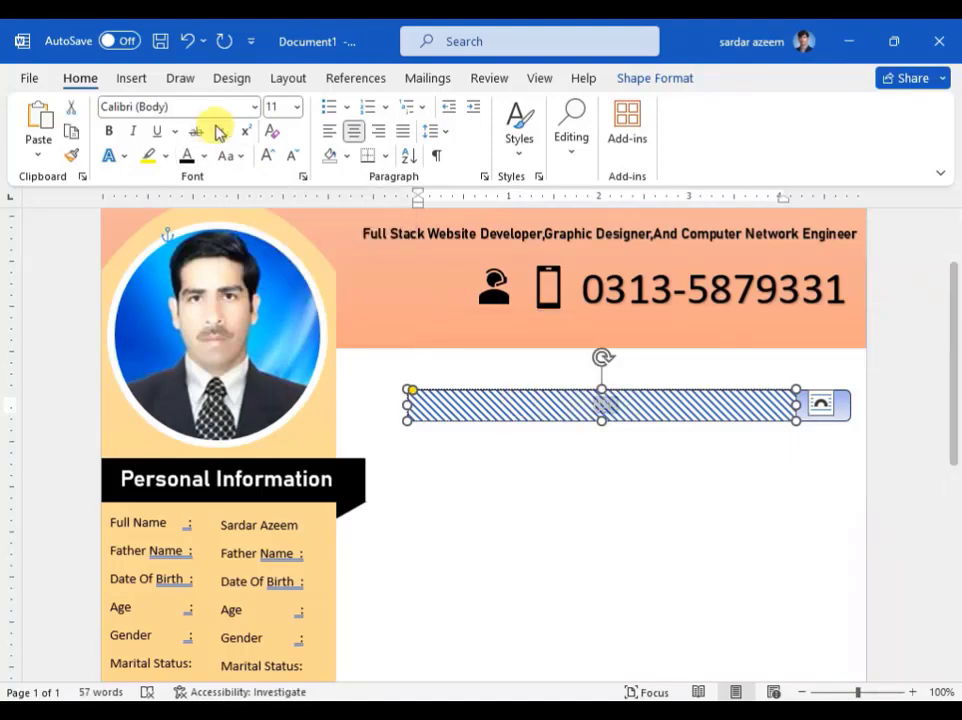
left_click(115, 157)
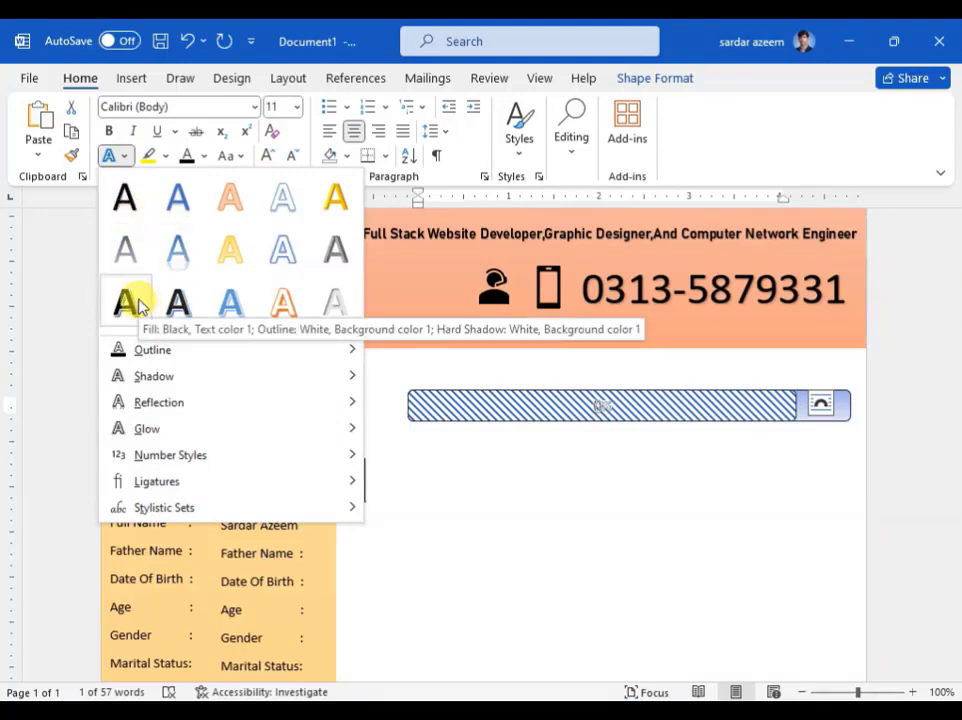
left_click(129, 200)
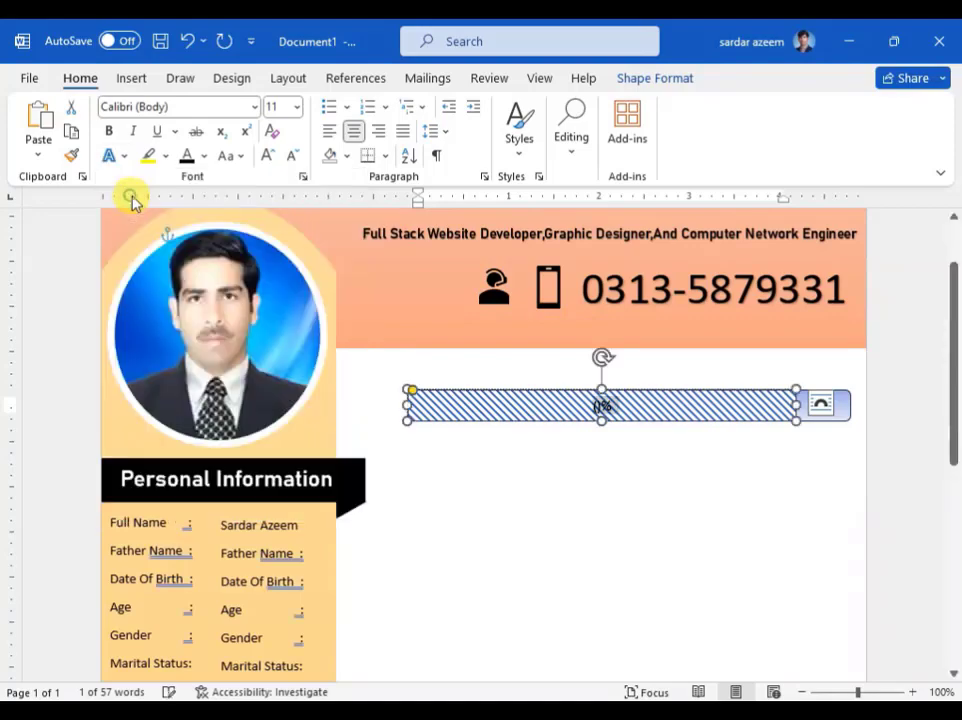
Step: Edit the bar's label to read 90% and set it in red at 12 pt
left_click(603, 411)
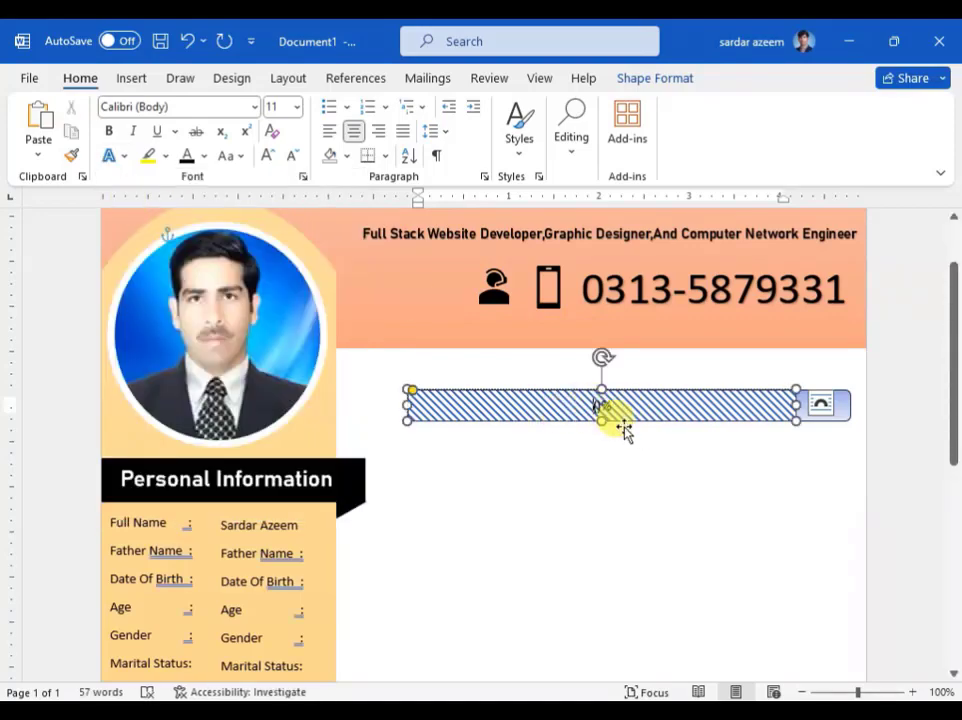
type("9")
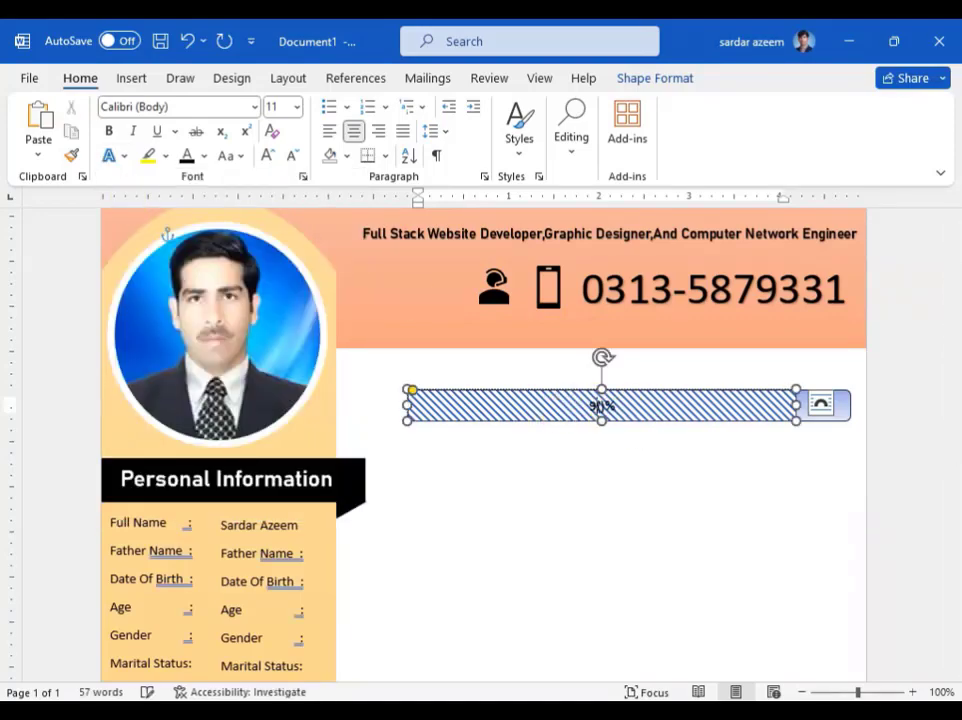
double_click(599, 408)
left_click(608, 412)
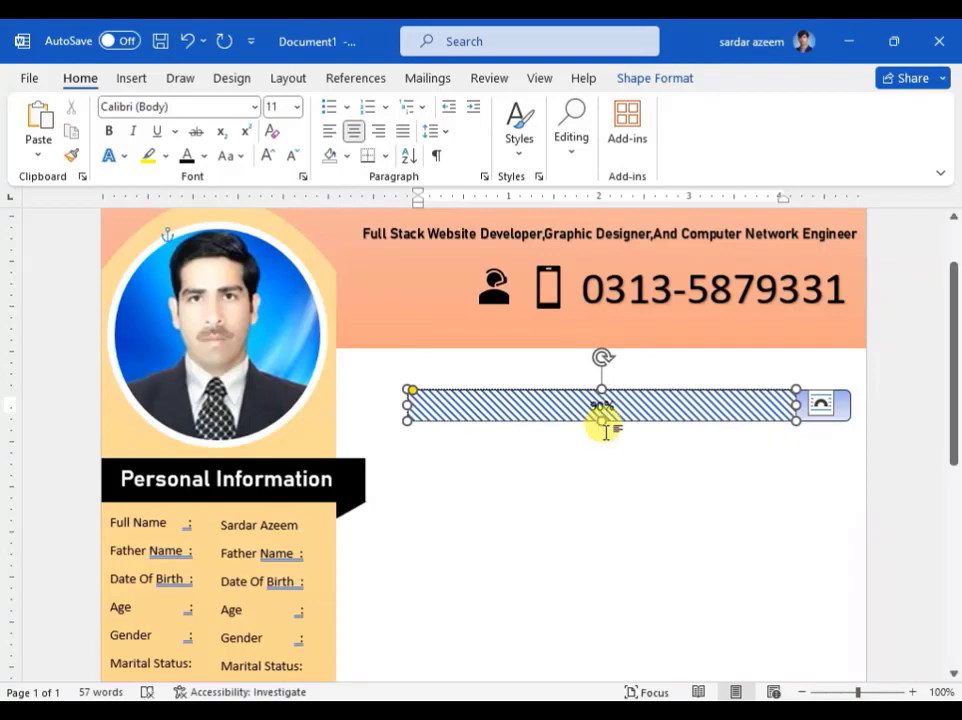
left_click_drag(612, 405, 545, 399)
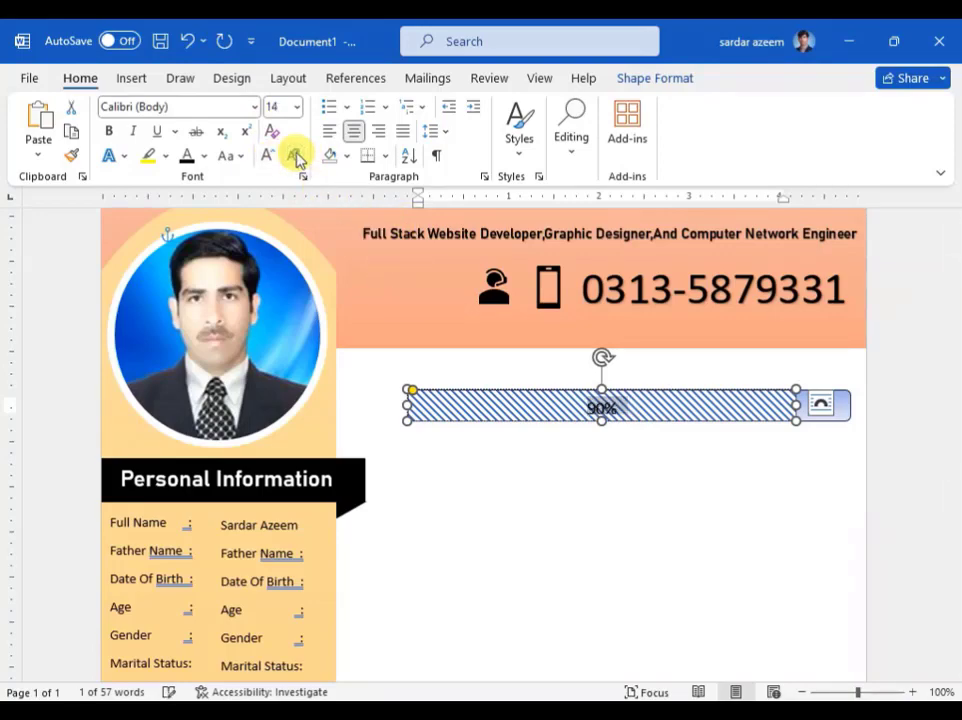
left_click(203, 156)
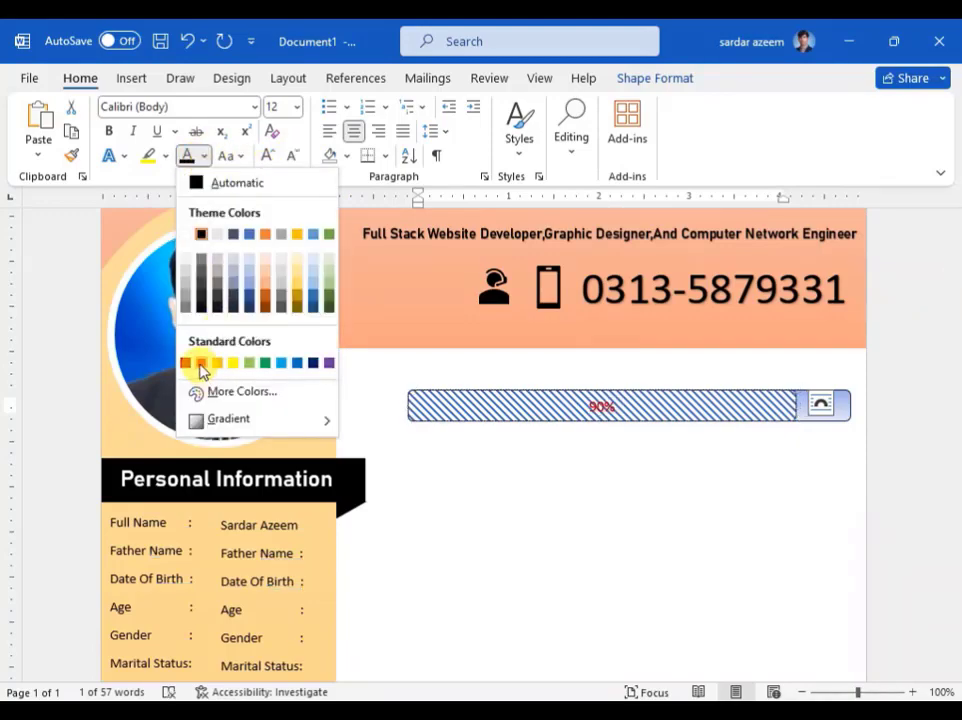
left_click(201, 363)
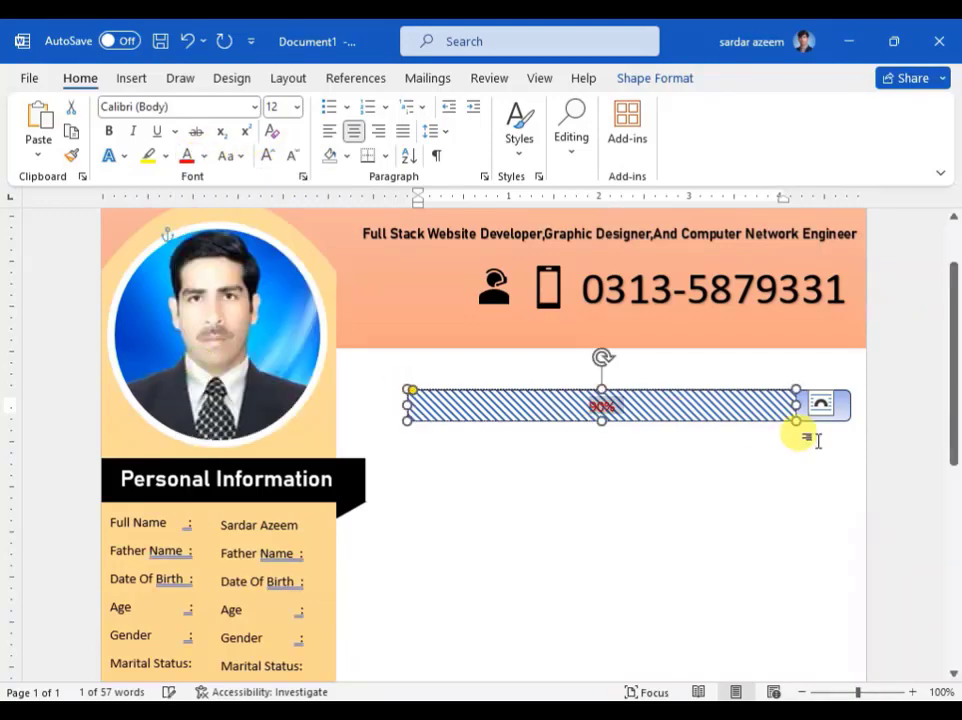
left_click(893, 431)
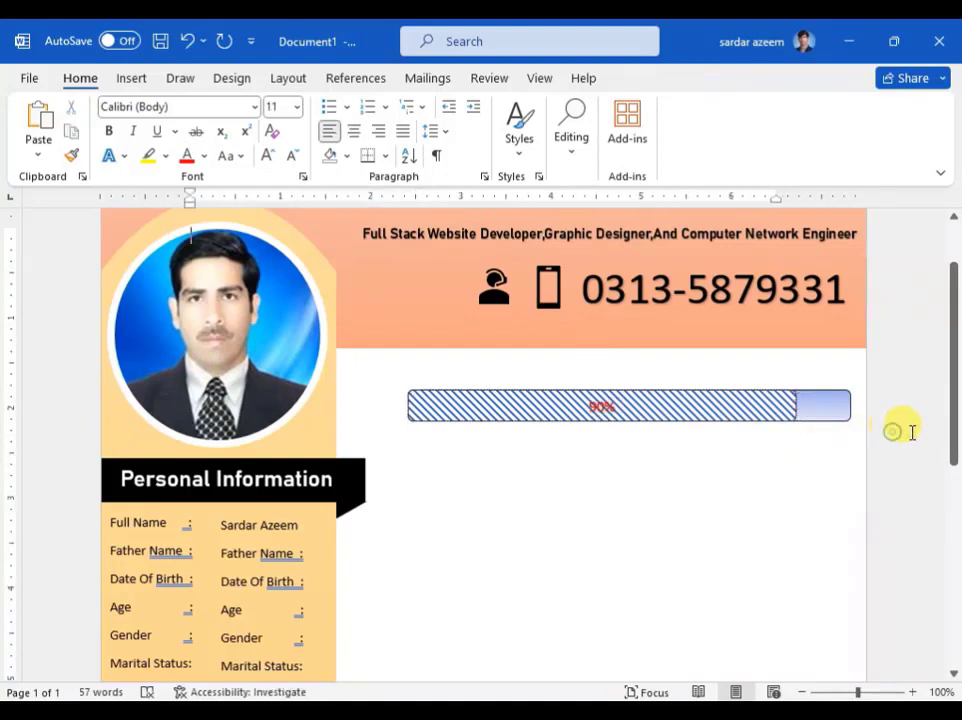
left_click(832, 403)
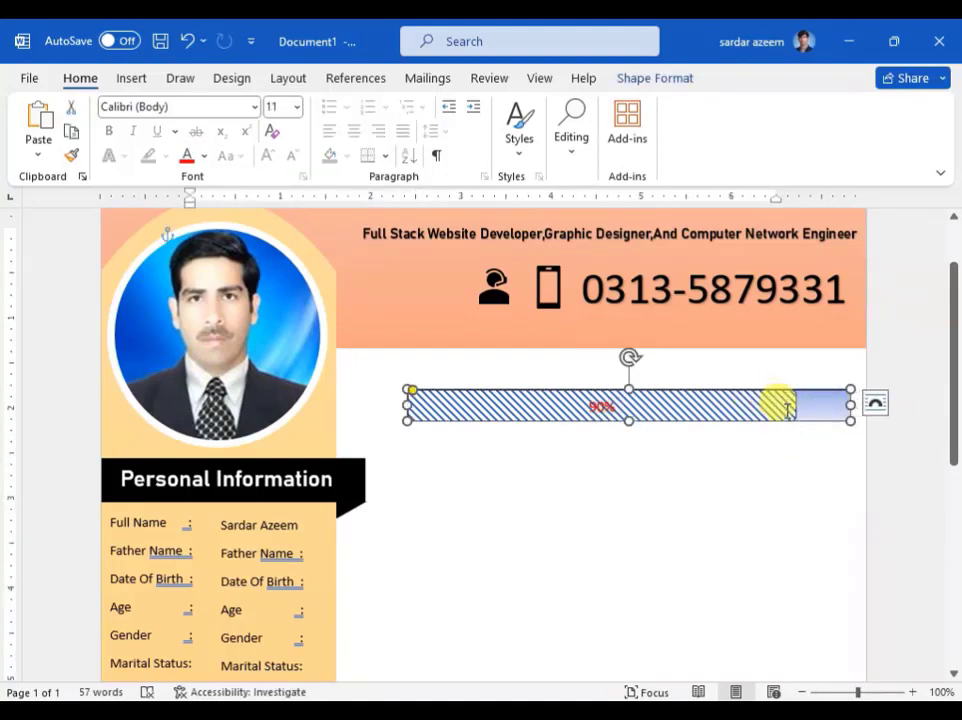
Step: Group the striped bar and its light end piece into one object
left_click(887, 451)
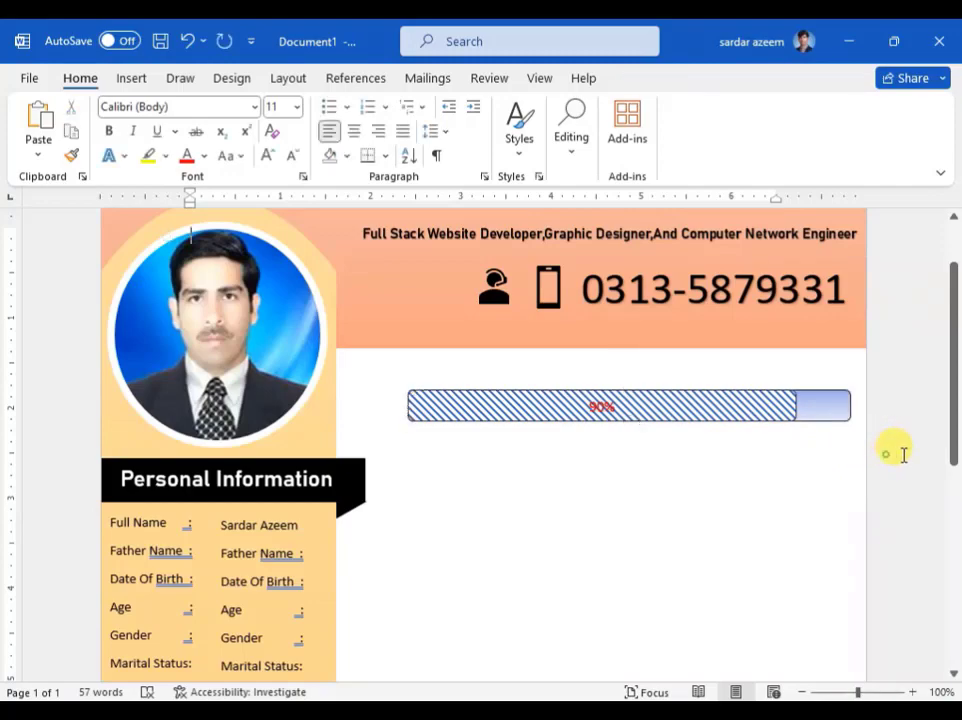
left_click(785, 418)
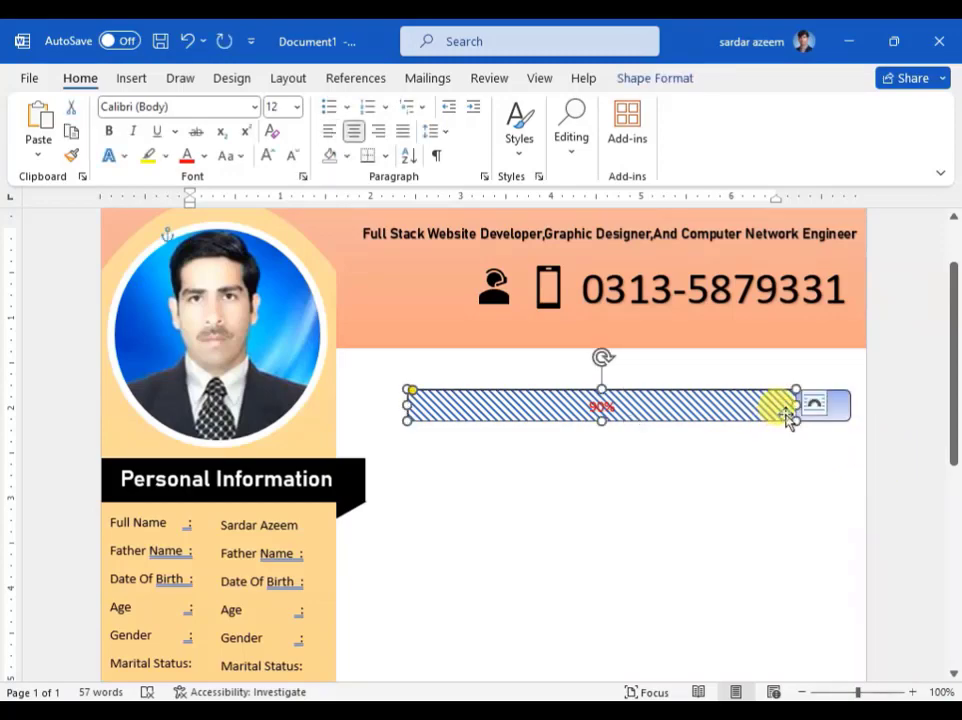
left_click(845, 420, "shift")
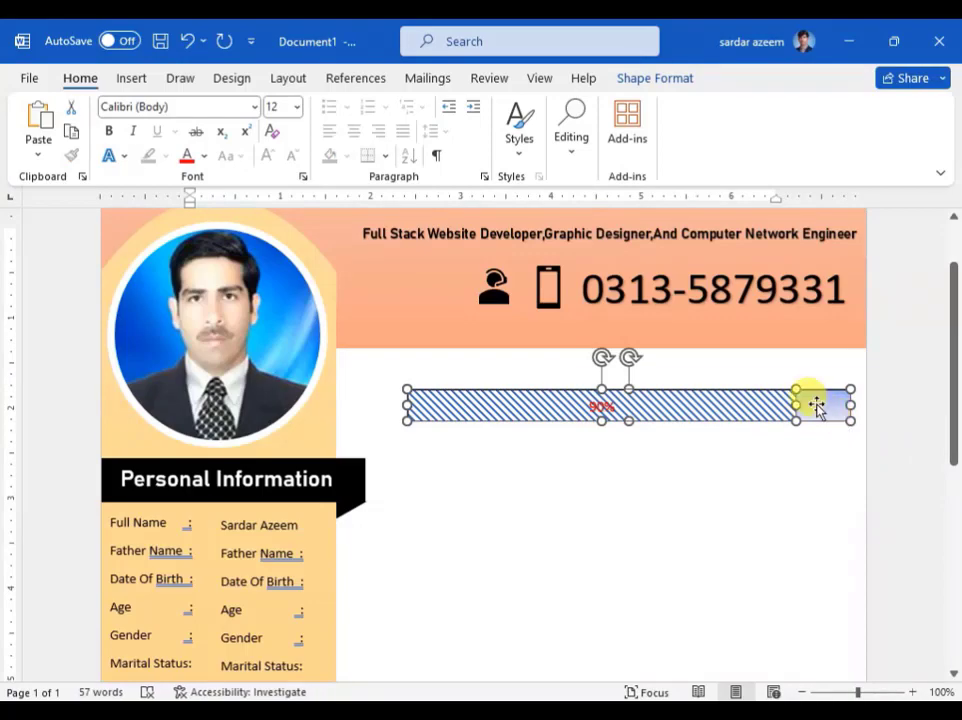
right_click(817, 405)
mouse_move(709, 408)
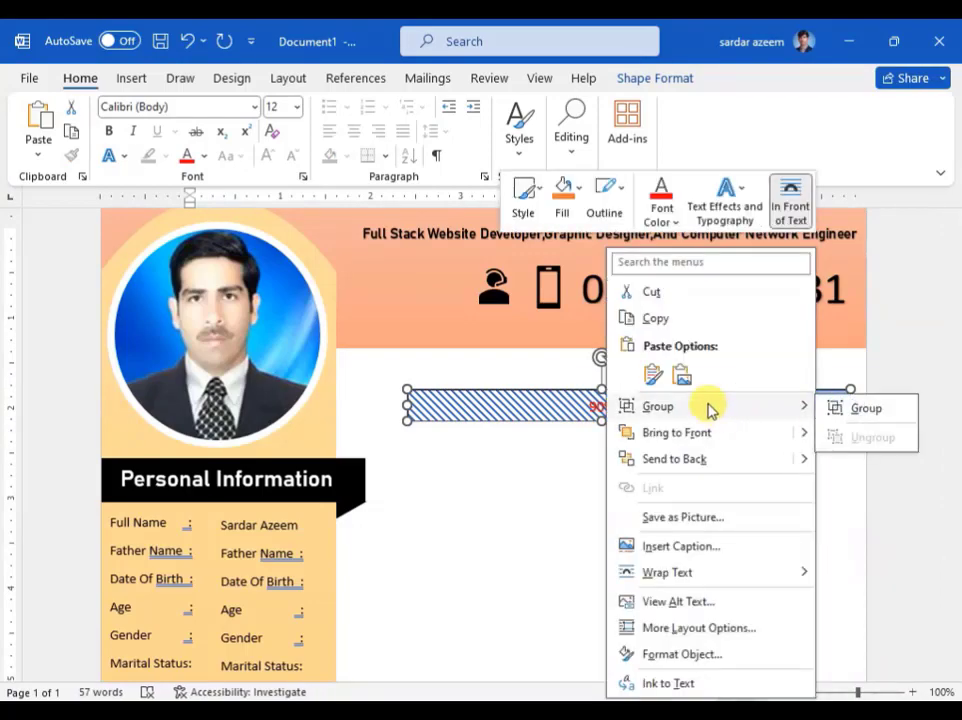
left_click(845, 410)
Step: Resize the grouped progress bar narrower and slightly taller
left_click_drag(859, 425, 693, 421)
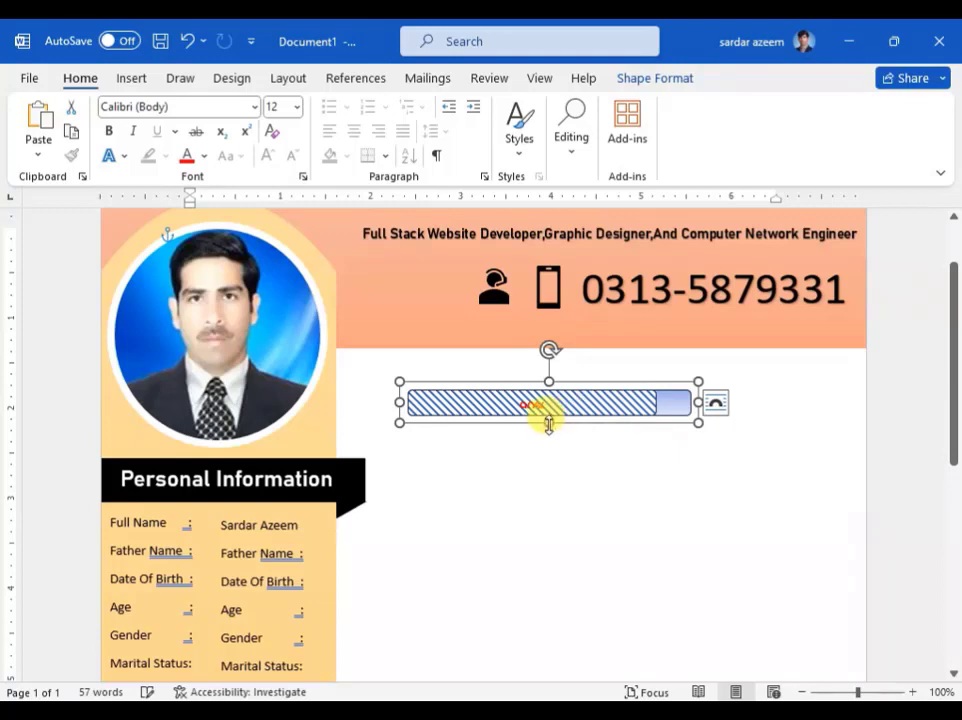
left_click_drag(549, 423, 549, 437)
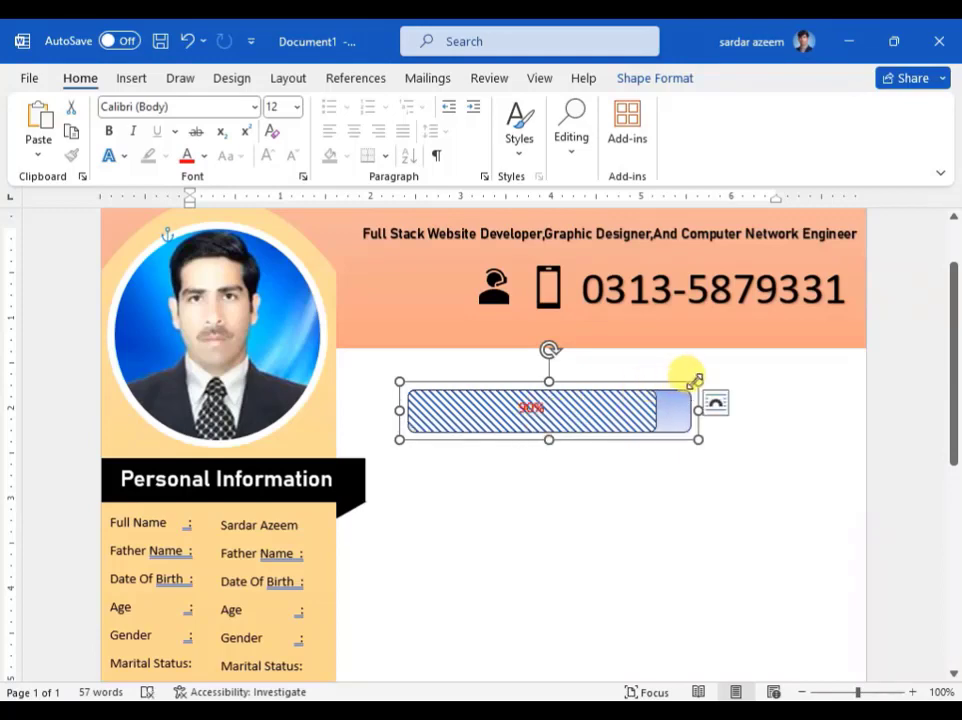
left_click_drag(691, 380, 637, 400)
Step: Try pulling the light blue bar out of the striped group, then undo it
scroll(629, 446, "down", 3)
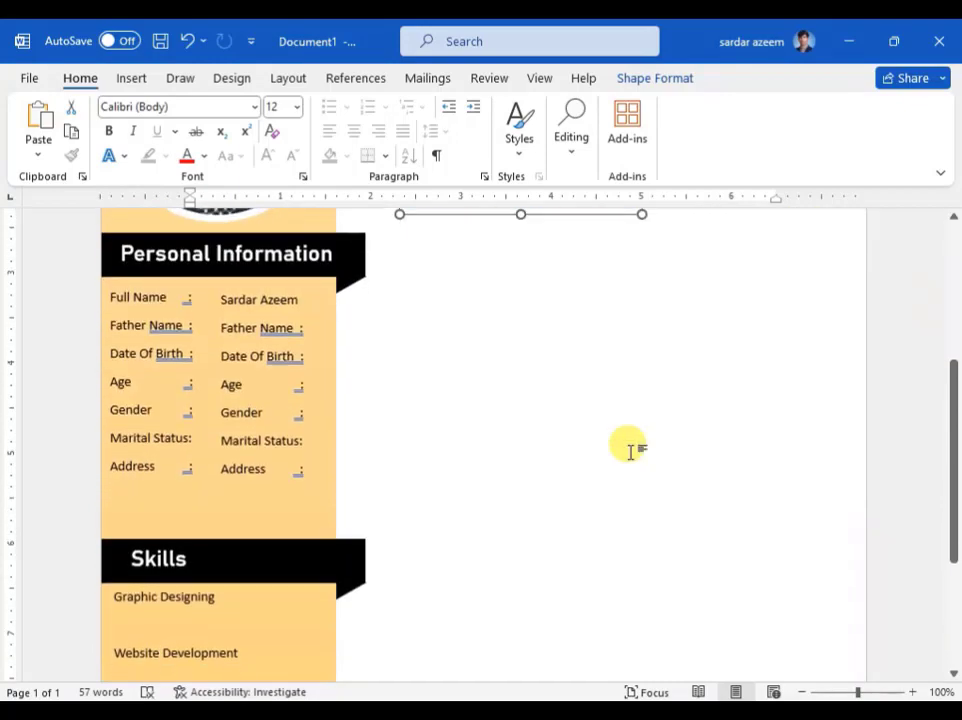
scroll(600, 417, "up", 1)
left_click(557, 270)
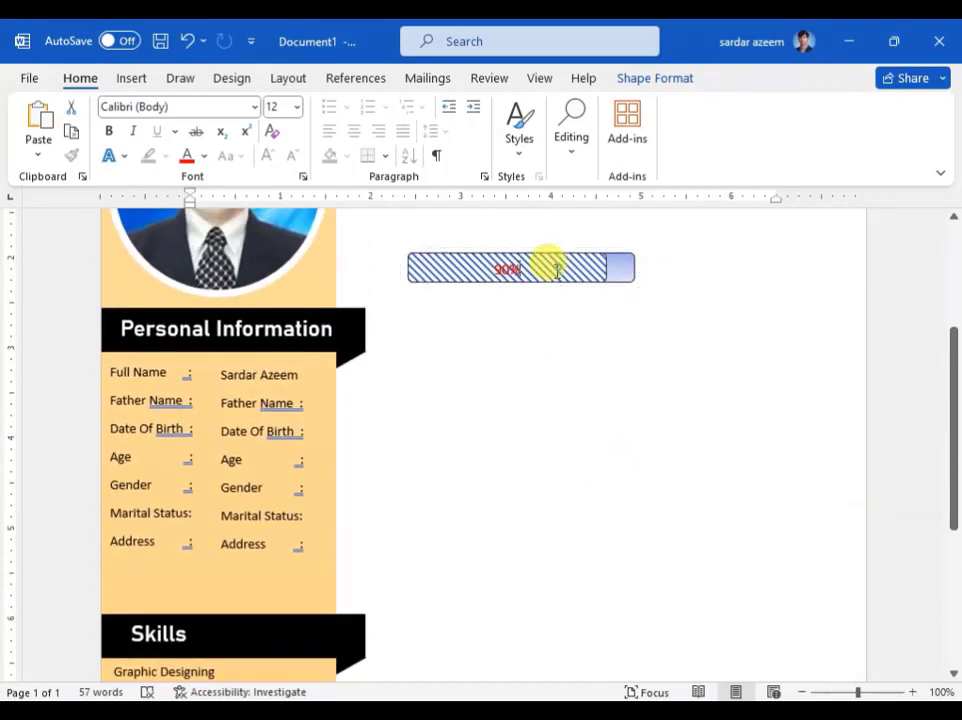
left_click_drag(624, 266, 616, 494)
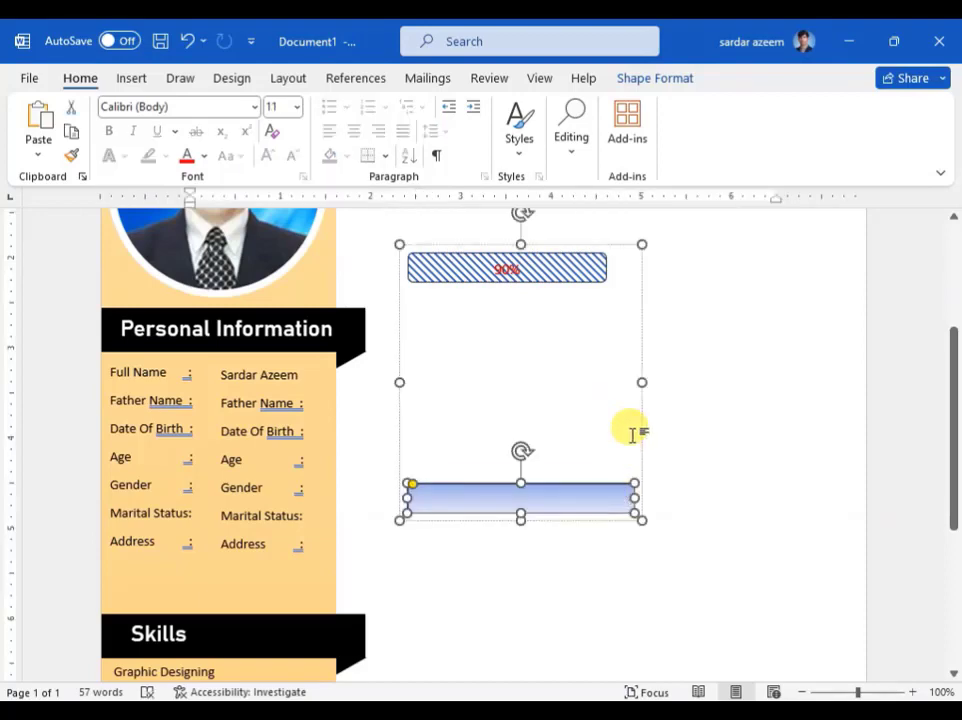
key("ctrl+z")
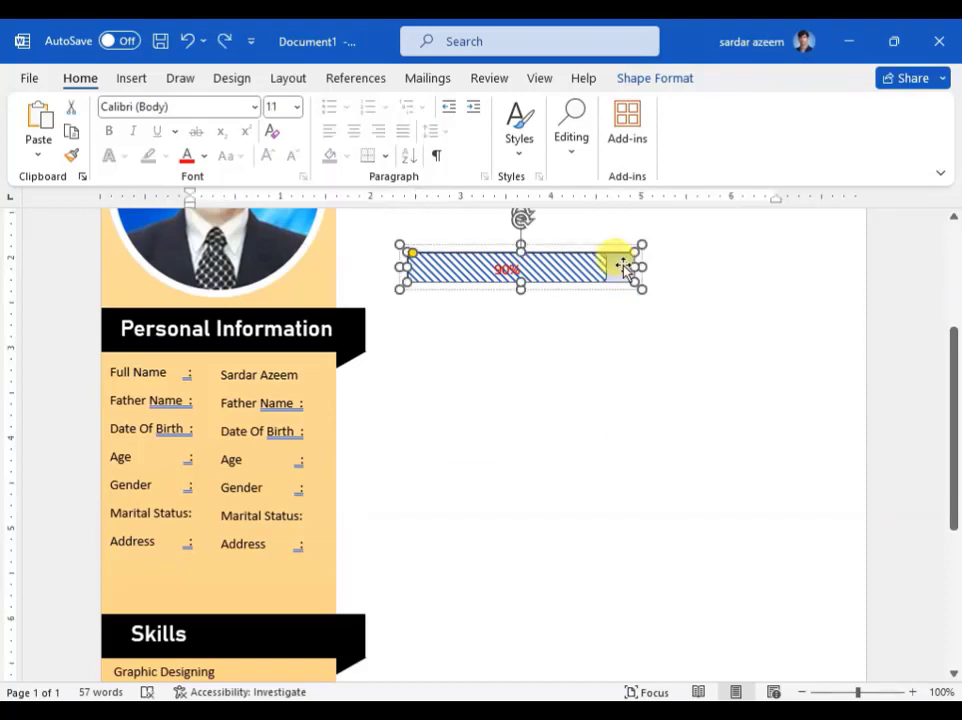
left_click(870, 275)
Step: Select both parts of the 90% striped bar and drag it under Graphic Designing
scroll(870, 275, "up", 3)
left_click(553, 418)
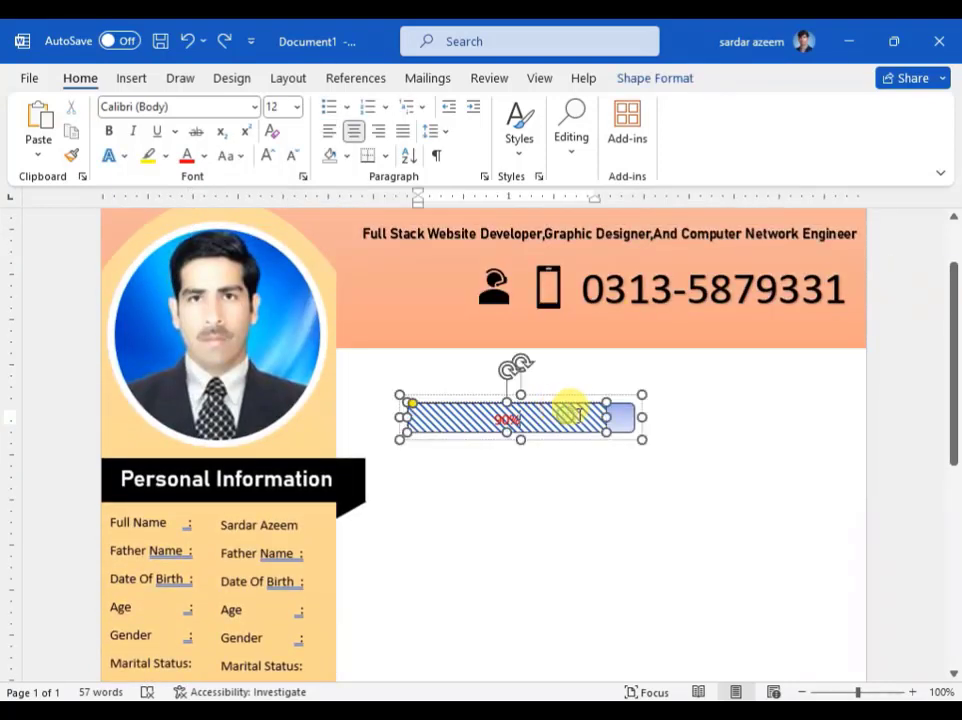
left_click(620, 420, "shift")
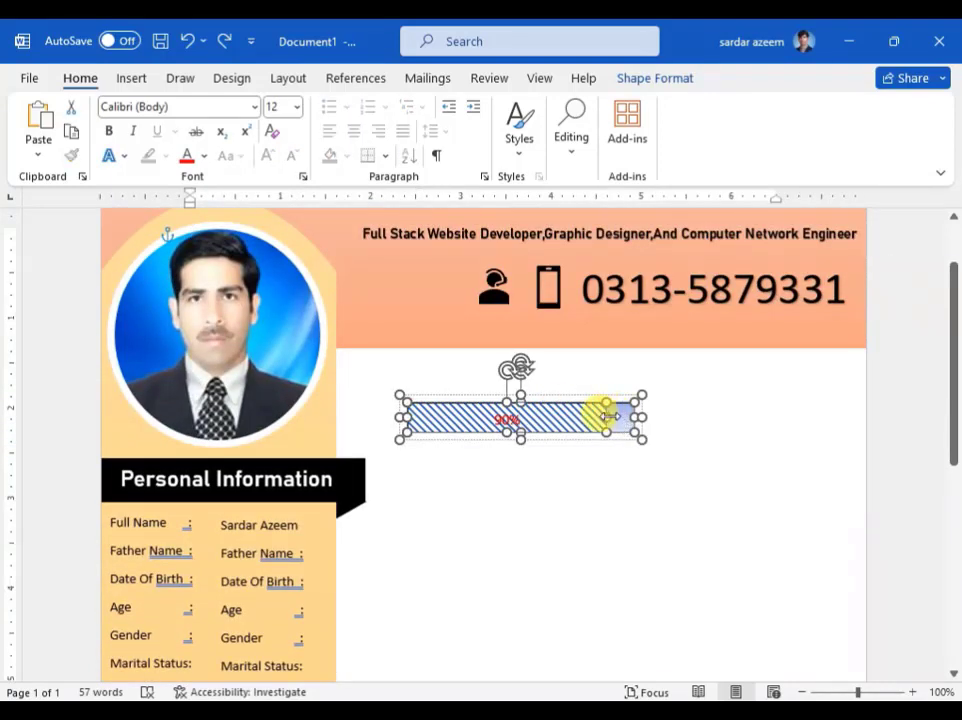
scroll(608, 416, "down", 3)
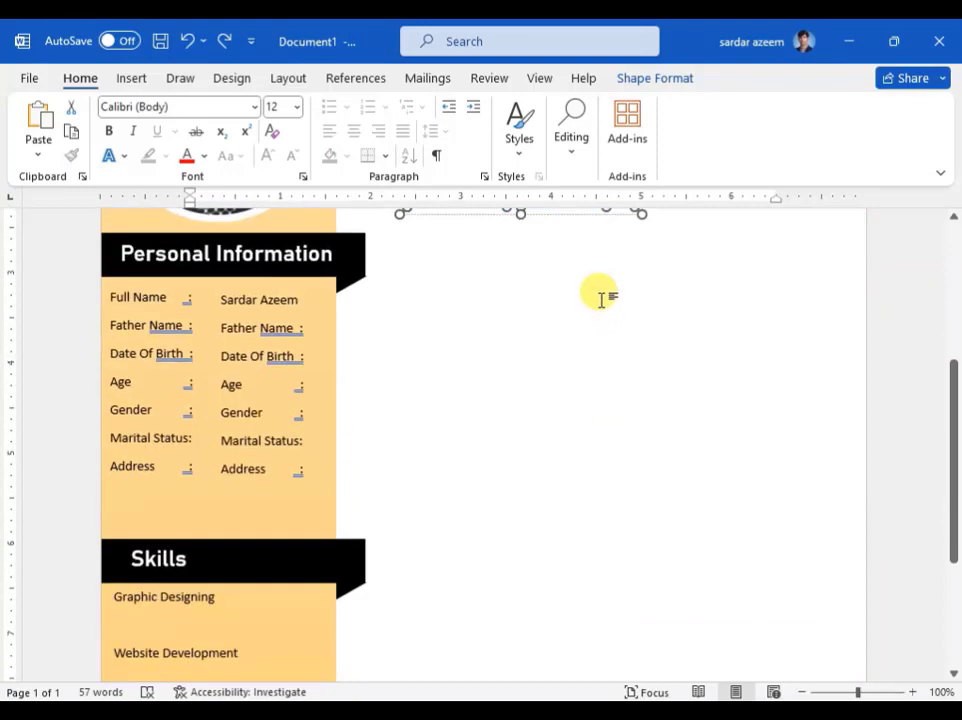
scroll(604, 285, "up", 2)
left_click_drag(614, 266, 429, 580)
scroll(528, 464, "down", 3)
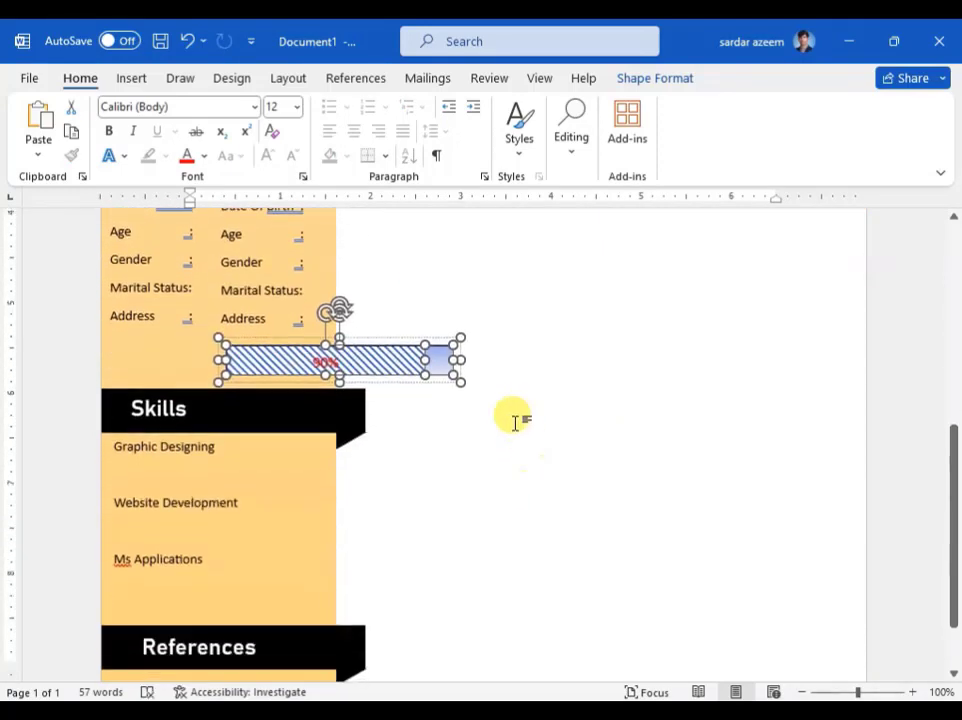
left_click_drag(436, 354, 320, 476)
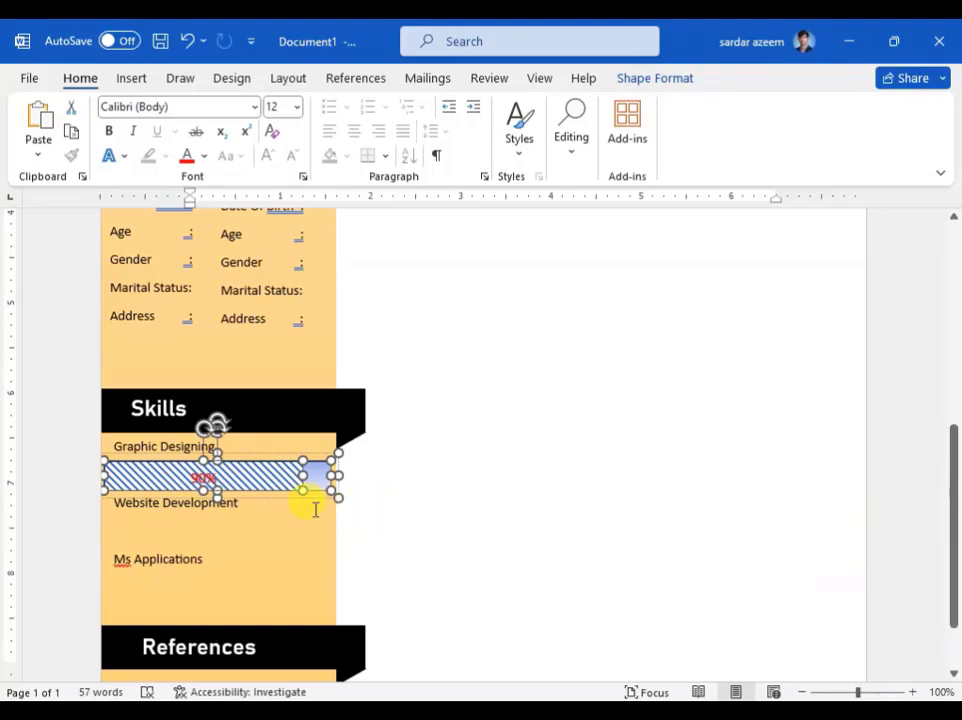
Step: Paste a copy of the bar below Website Development, then undo the duplicate
key("ctrl+v")
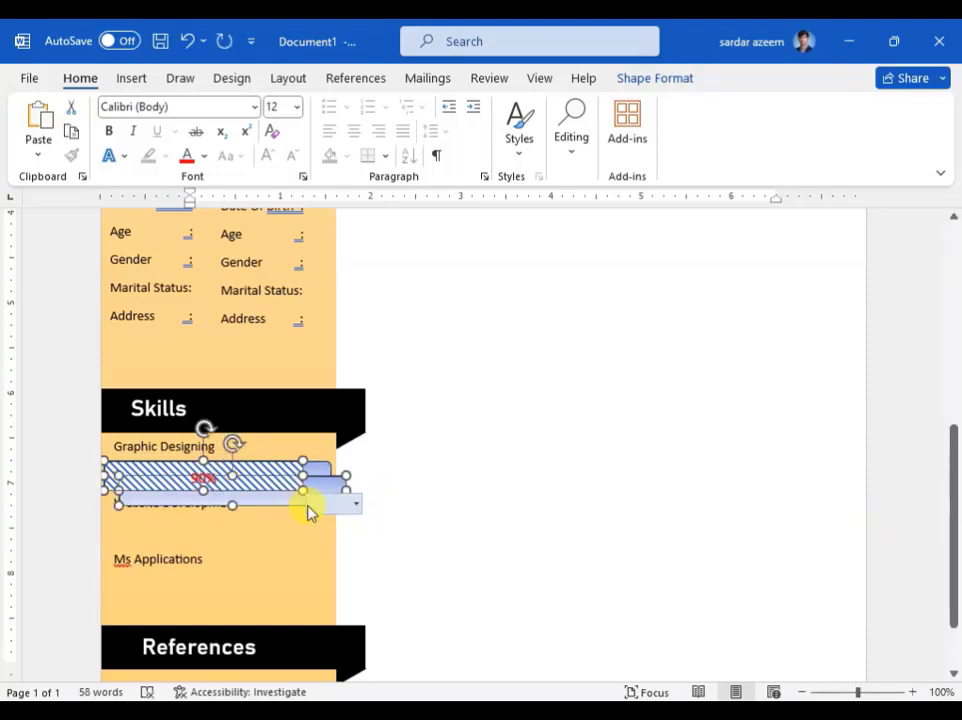
left_click_drag(328, 487, 315, 533)
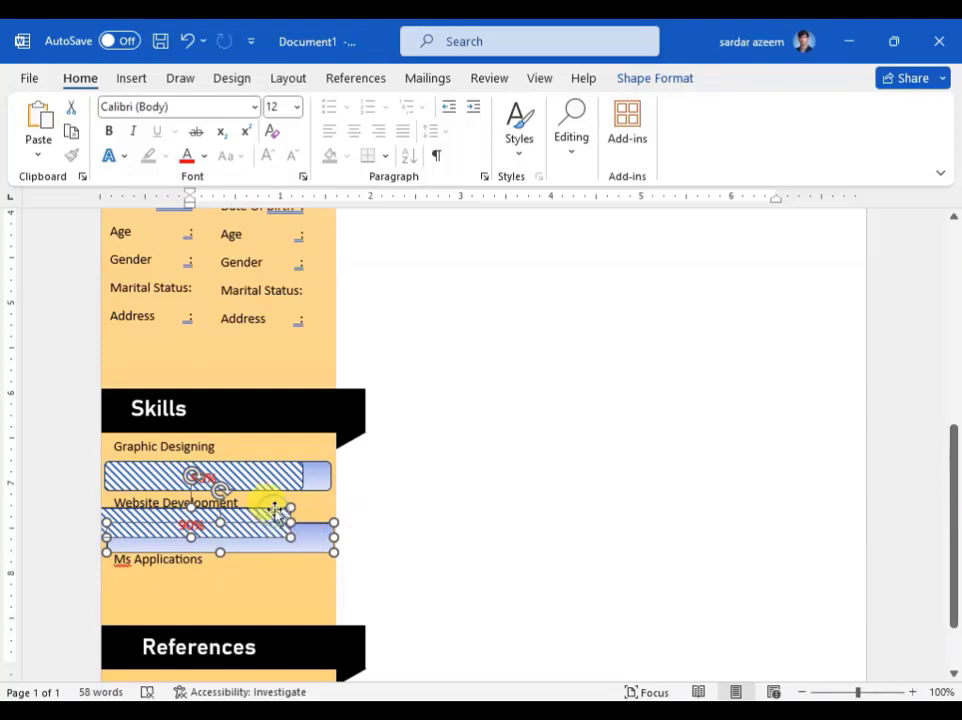
left_click_drag(276, 510, 338, 519)
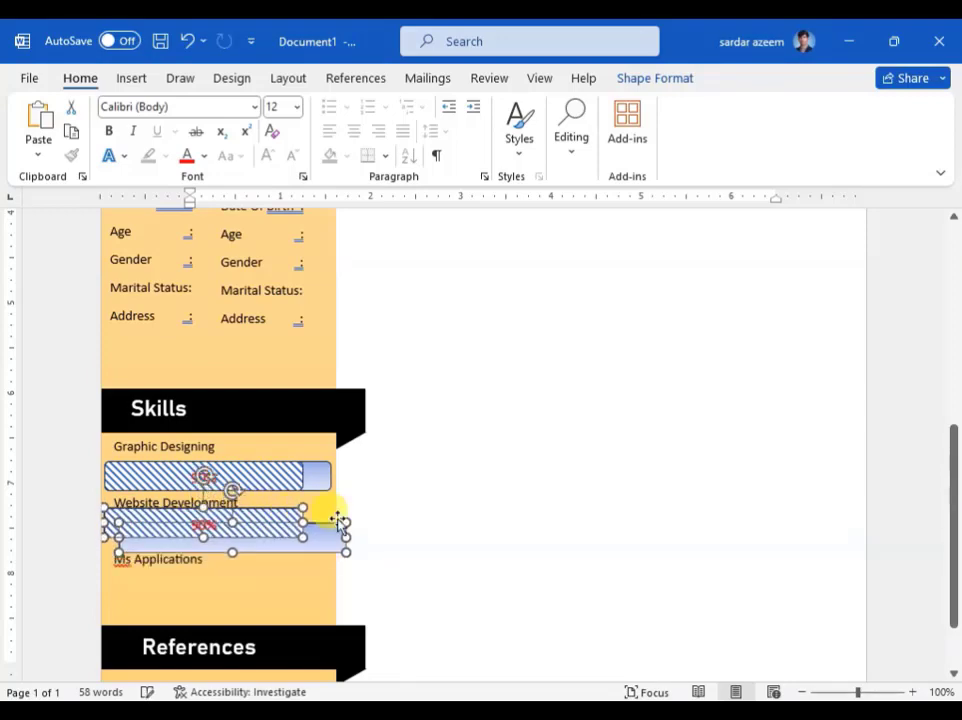
key("ctrl+z")
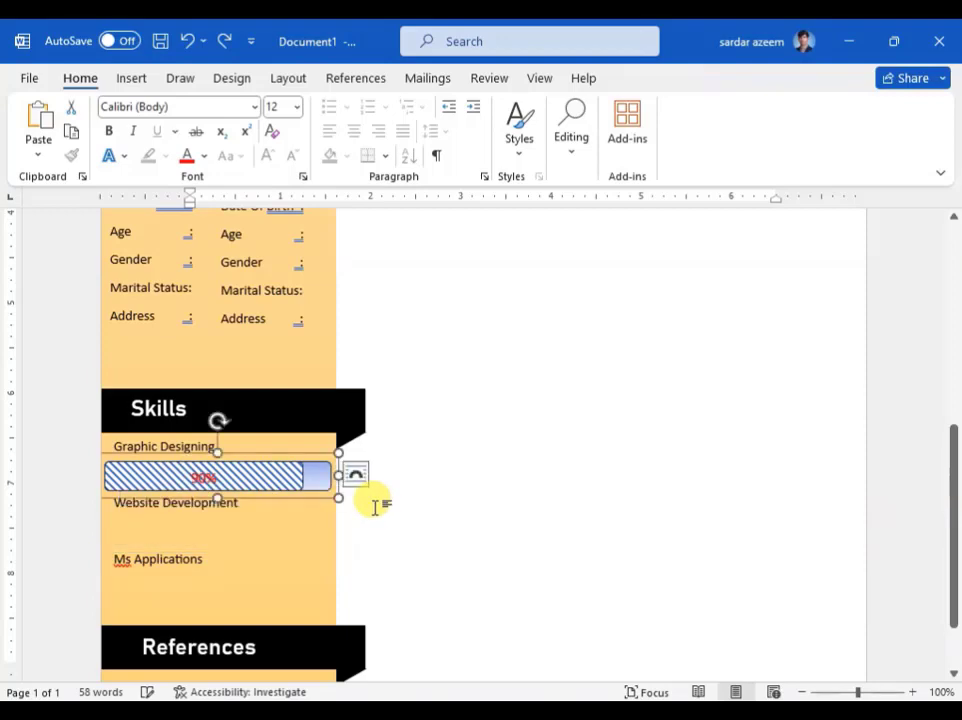
scroll(274, 509, "down", 2)
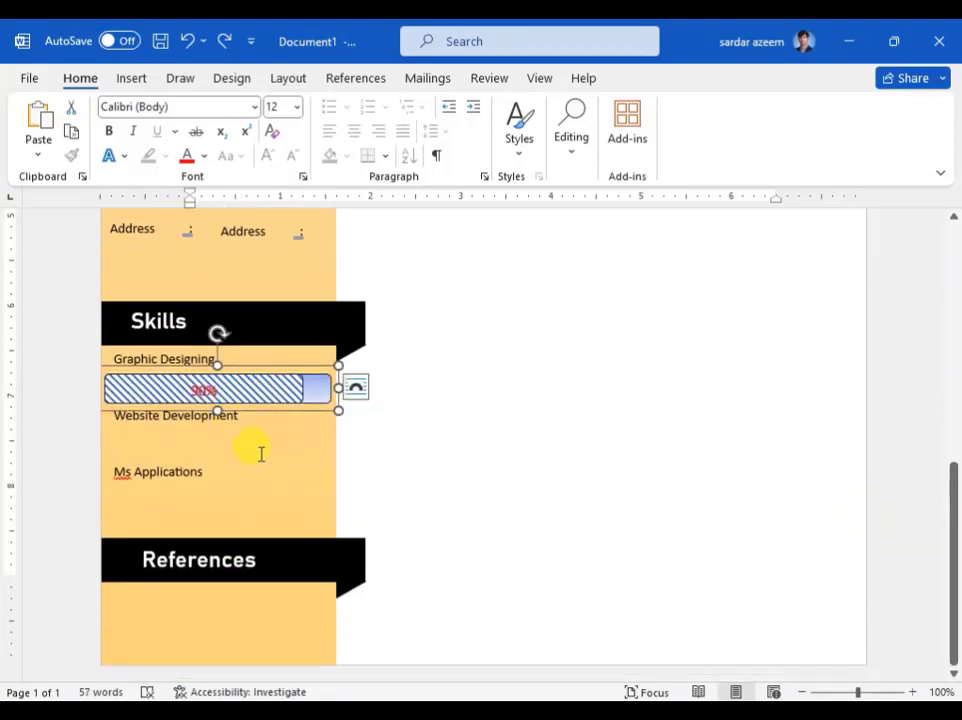
Step: Draw a text box just below the References heading
left_click(208, 597)
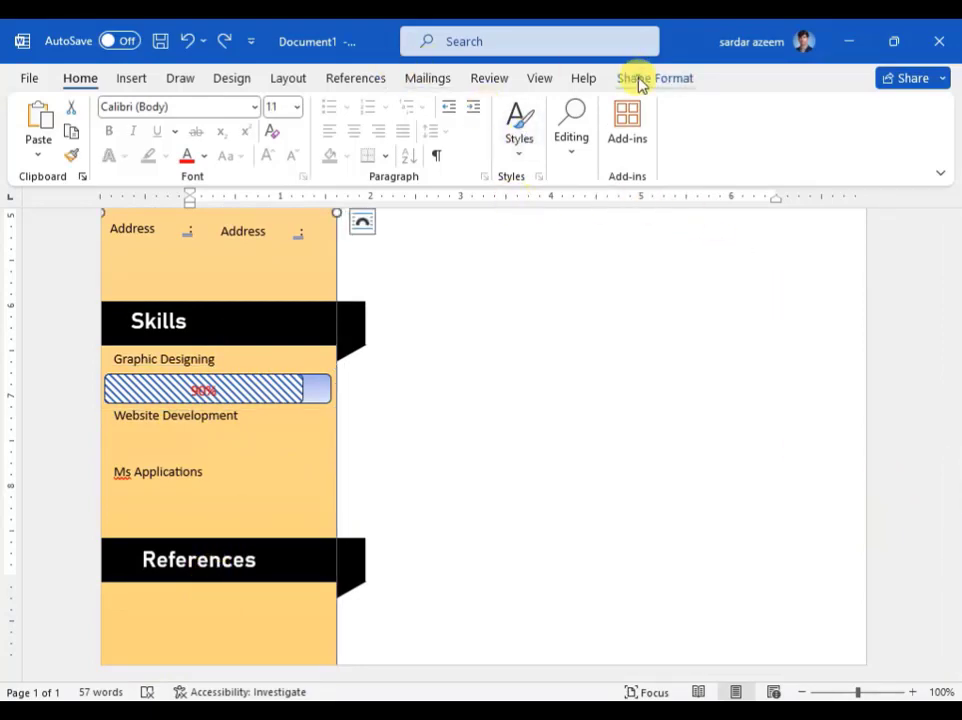
left_click(640, 80)
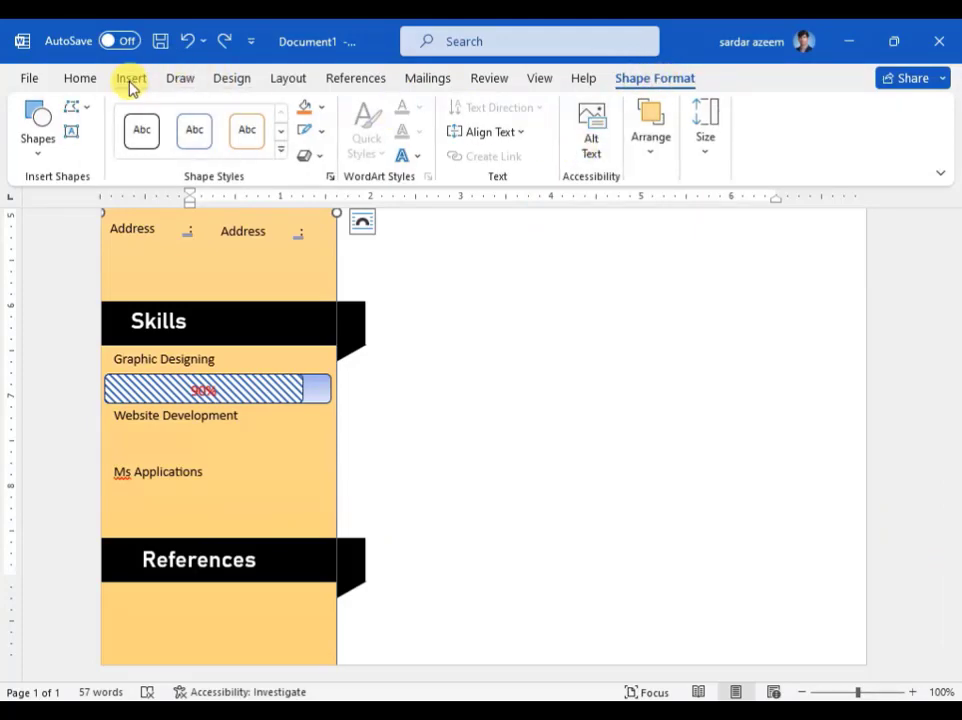
left_click(70, 140)
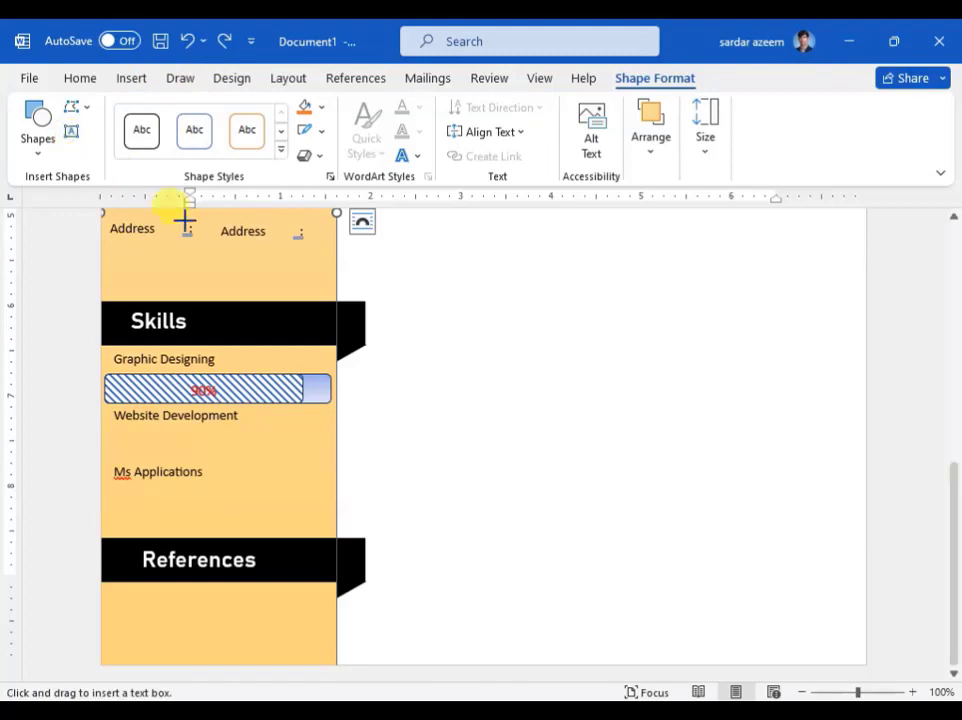
left_click_drag(117, 593, 322, 634)
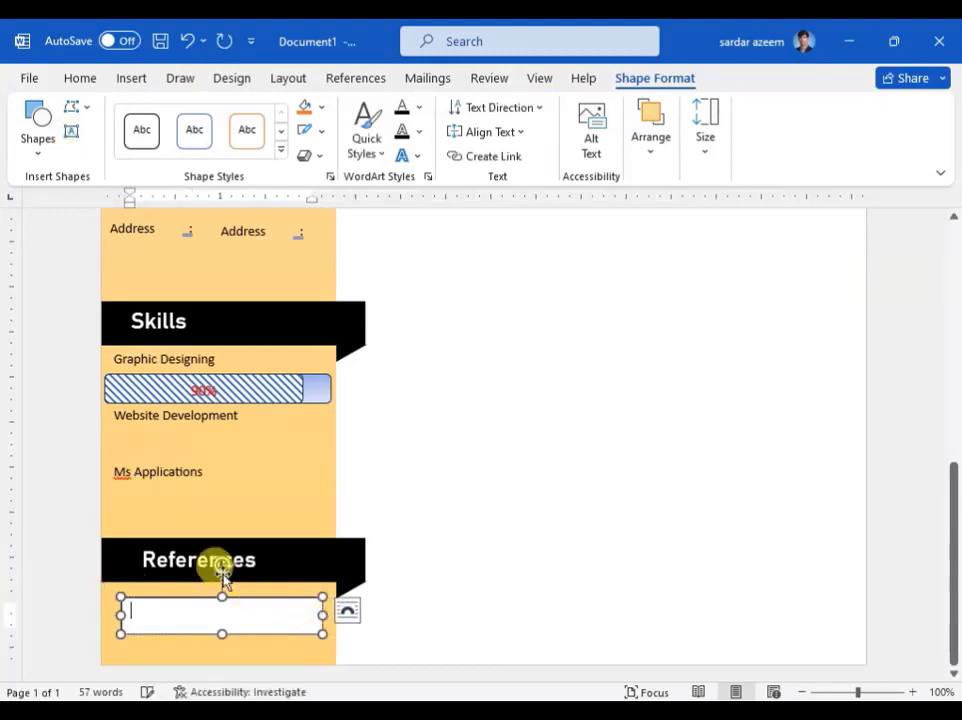
Step: Enter 'Will Be Furnished Upon Request' and apply the first Presets style for no fill or outline
type("Will")
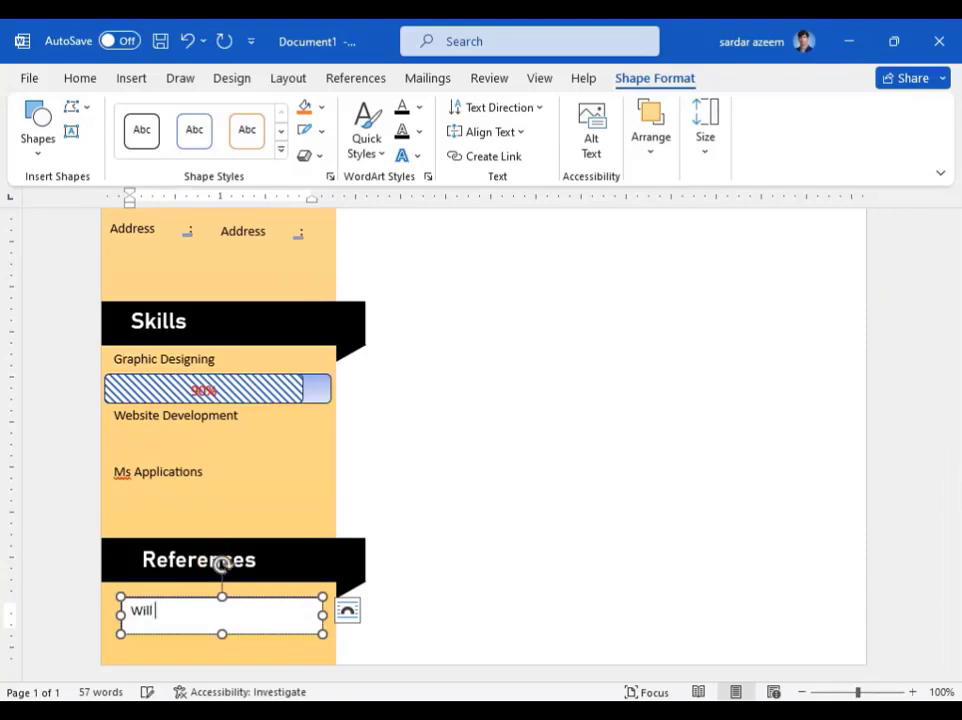
type(" BE Furni")
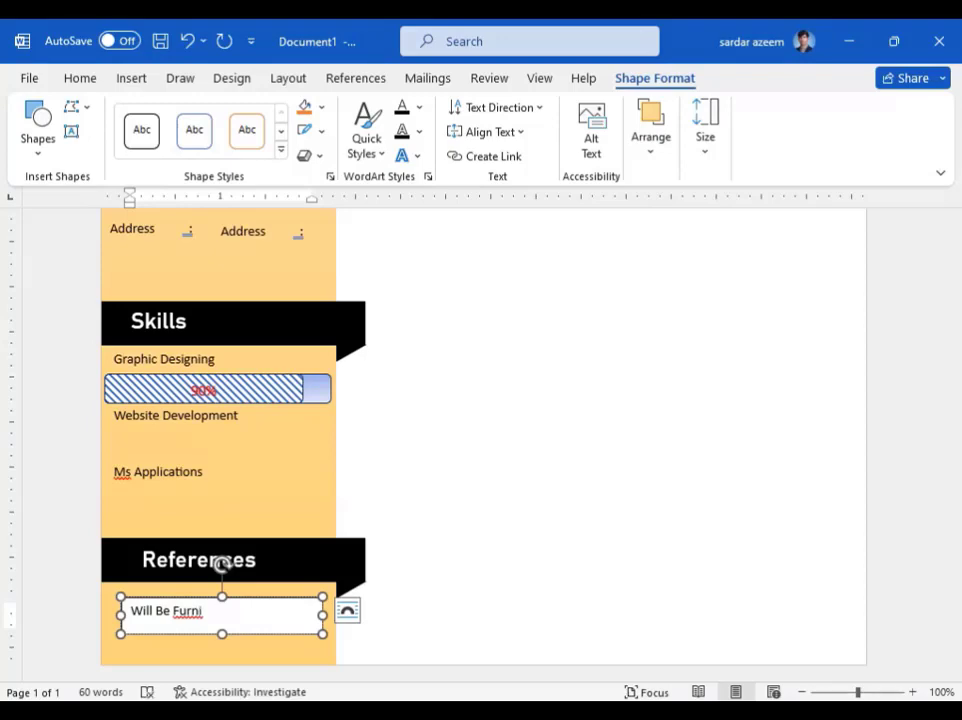
left_click(222, 565)
type("nished Upon")
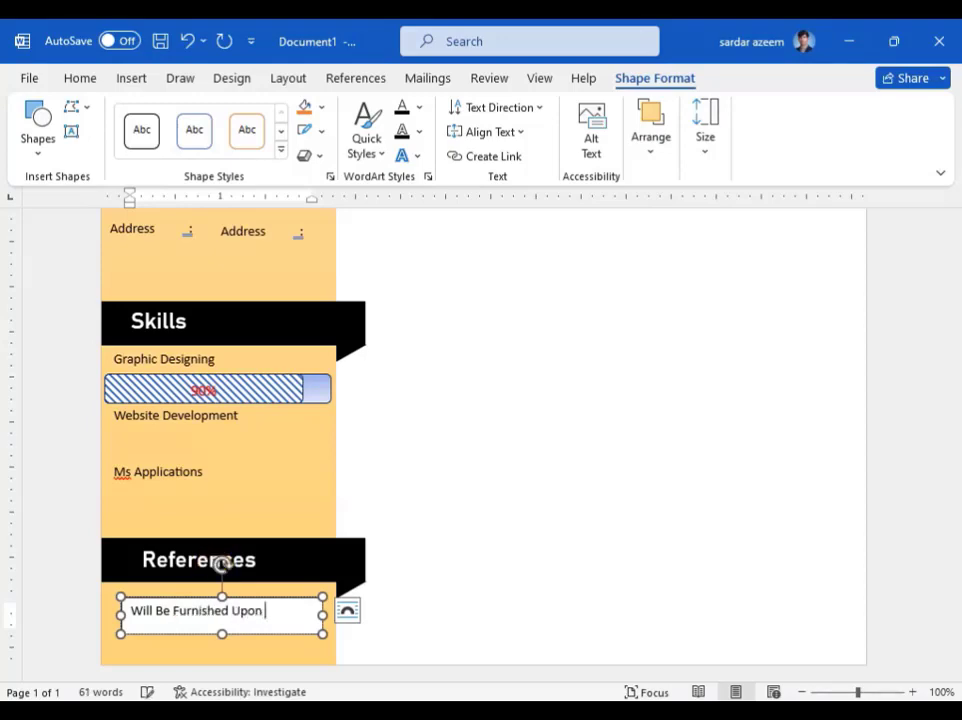
left_click(222, 565)
type("n REquest")
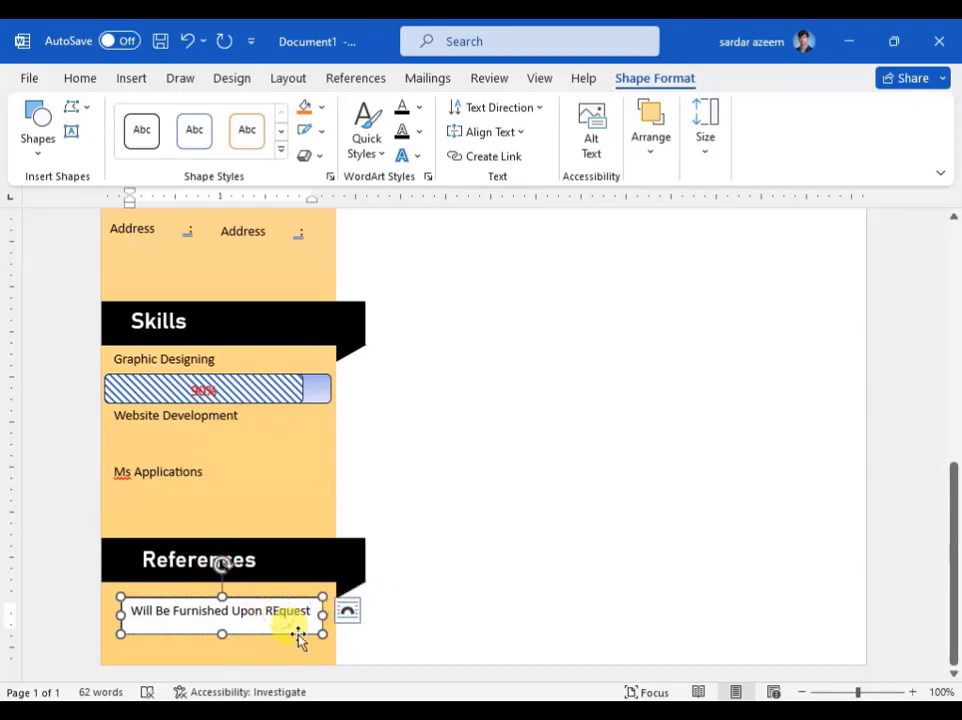
key("BackSpace")
type("e")
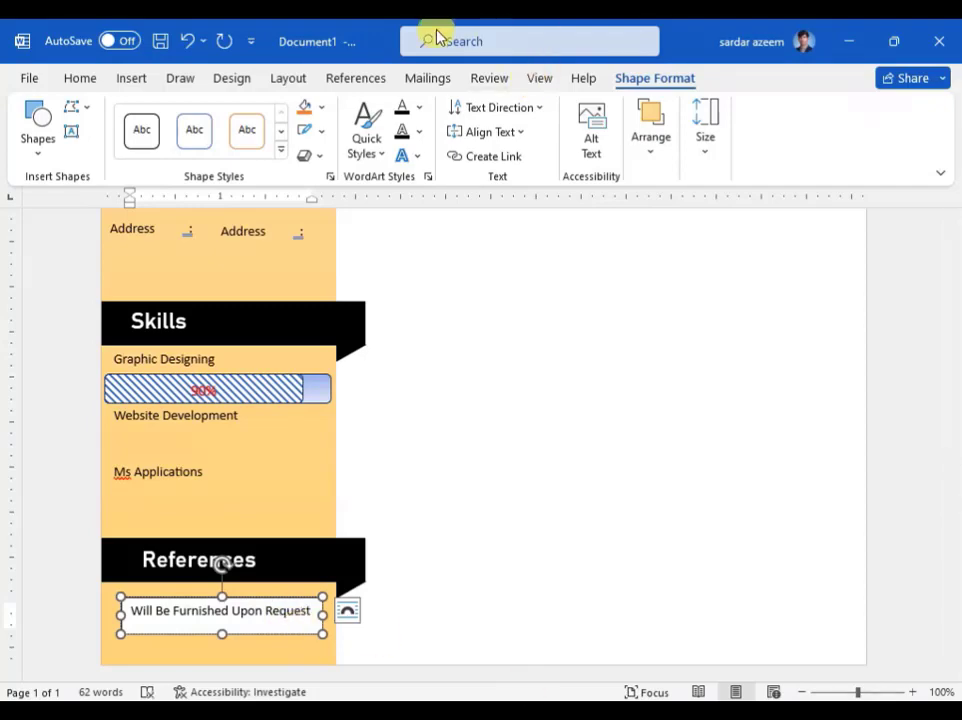
left_click(282, 156)
left_click(141, 534)
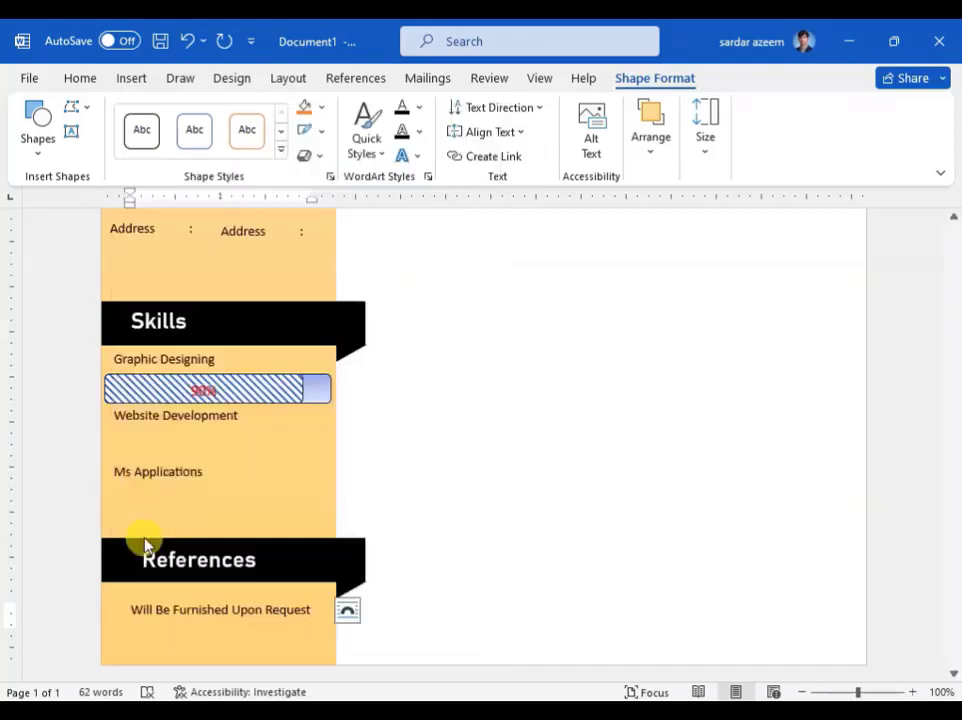
Step: Draw a rectangle across the right column just below the orange header
left_click(494, 393)
scroll(494, 393, "up", 5)
scroll(472, 386, "down", 3)
scroll(484, 397, "down", 3)
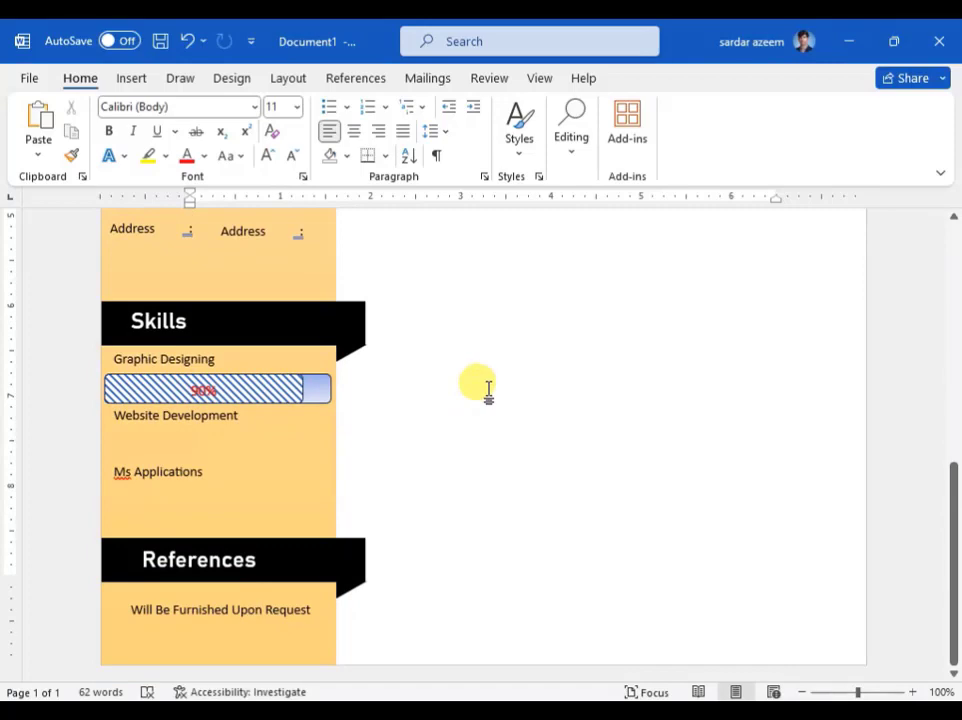
scroll(488, 392, "up", 7)
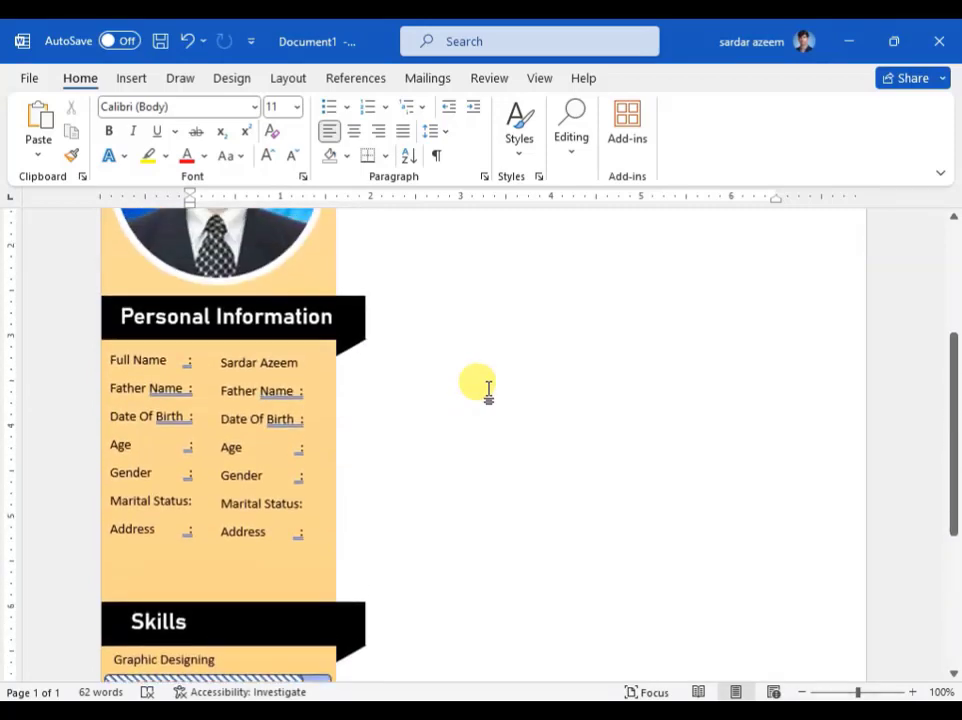
scroll(488, 392, "up", 2)
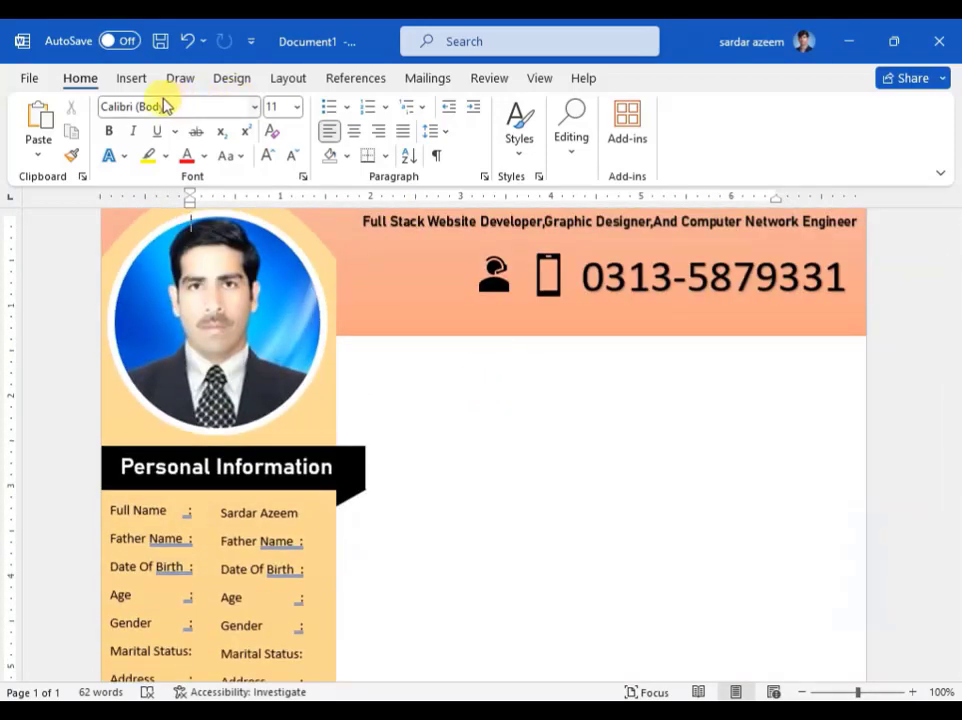
left_click(131, 78)
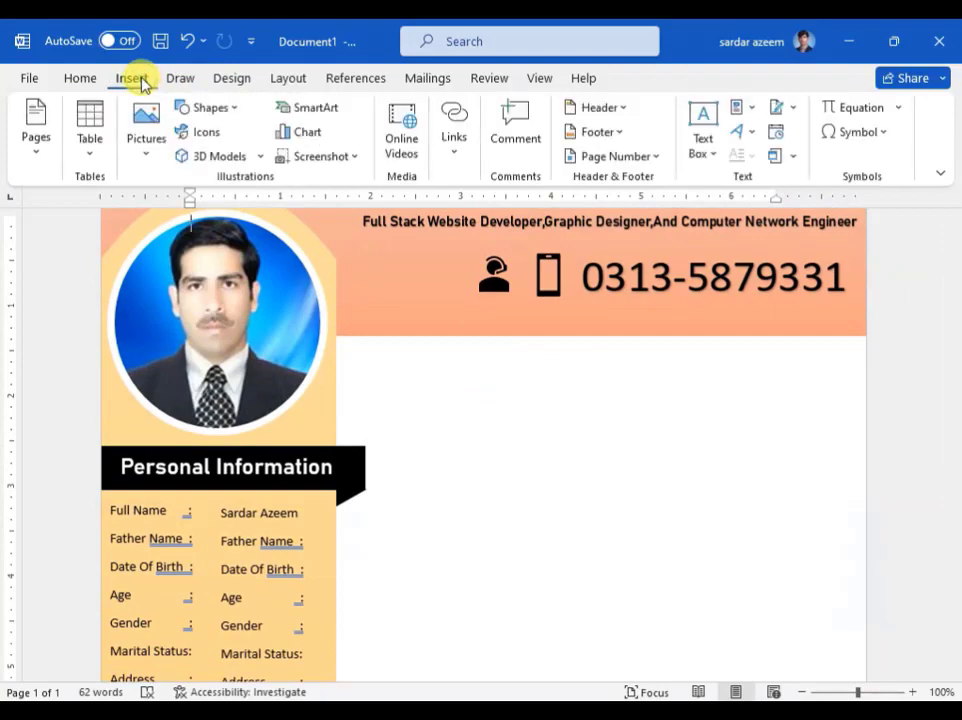
left_click(213, 108)
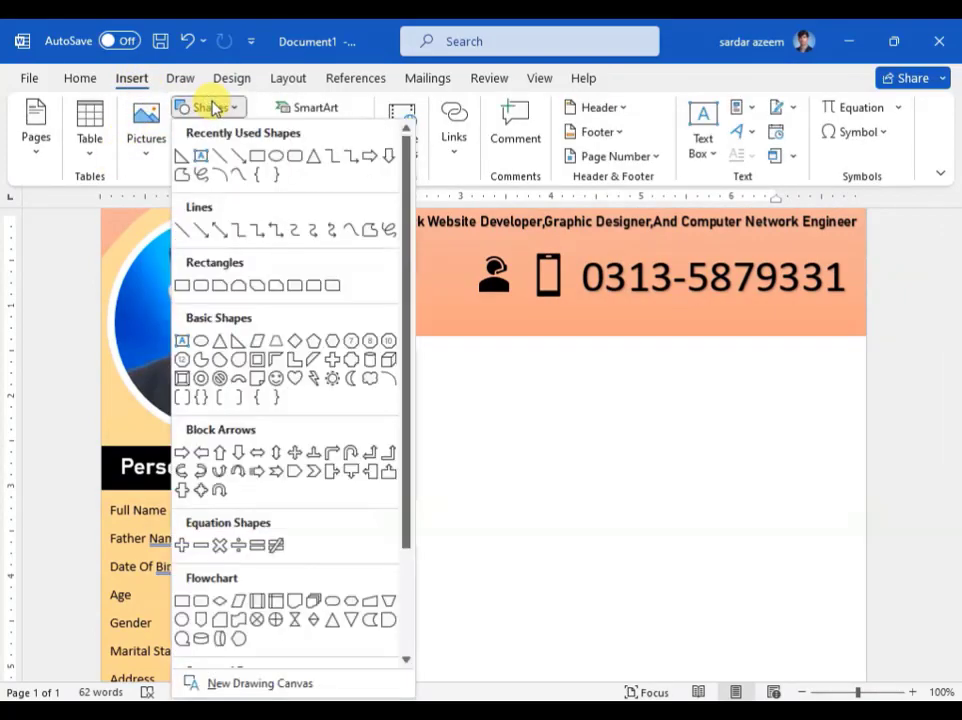
left_click(255, 155)
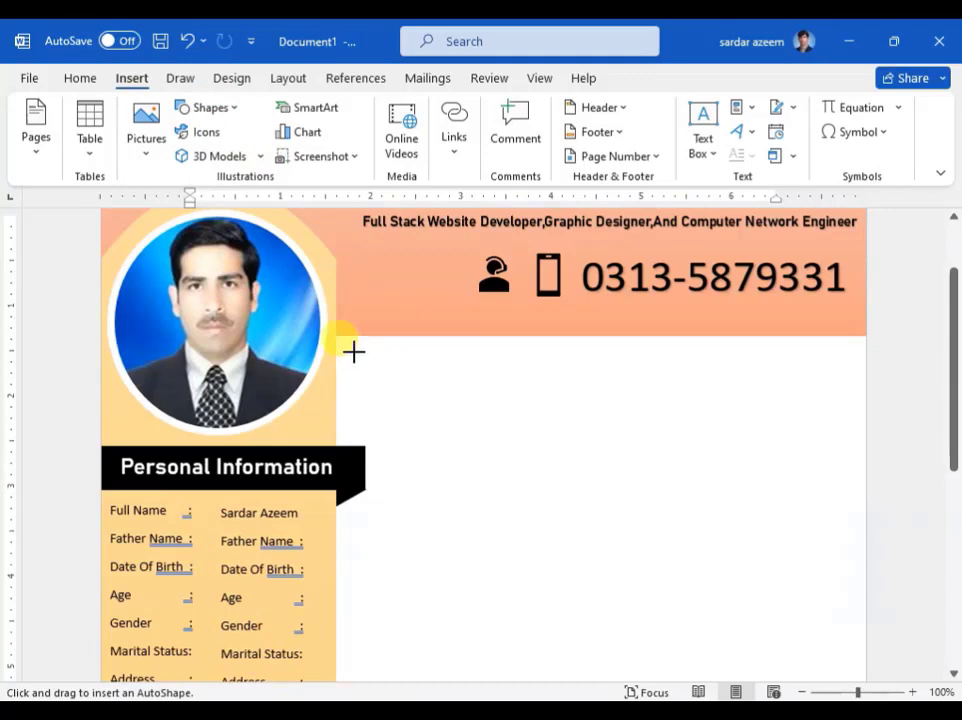
left_click_drag(346, 347, 856, 393)
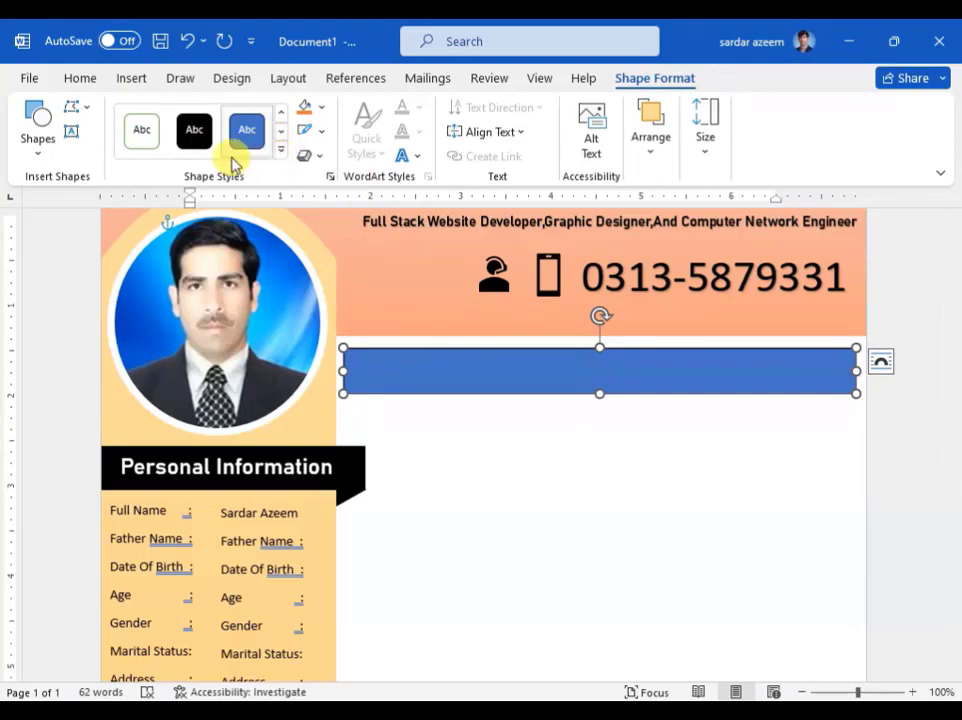
Step: Give the bar the black Shape Style and begin adding text inside it
left_click(199, 140)
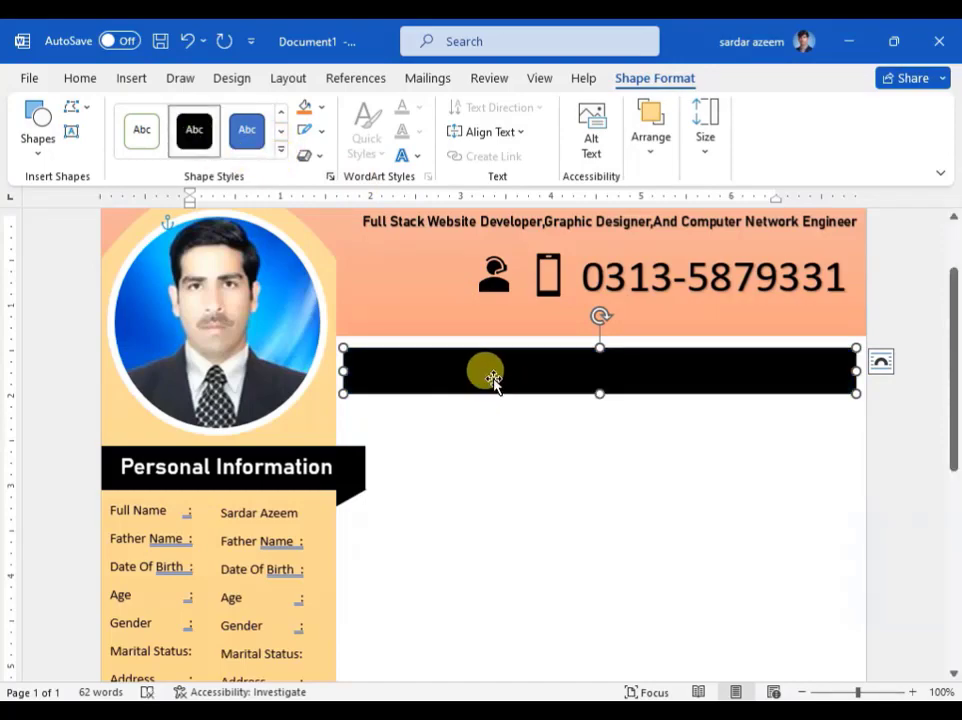
right_click(494, 375)
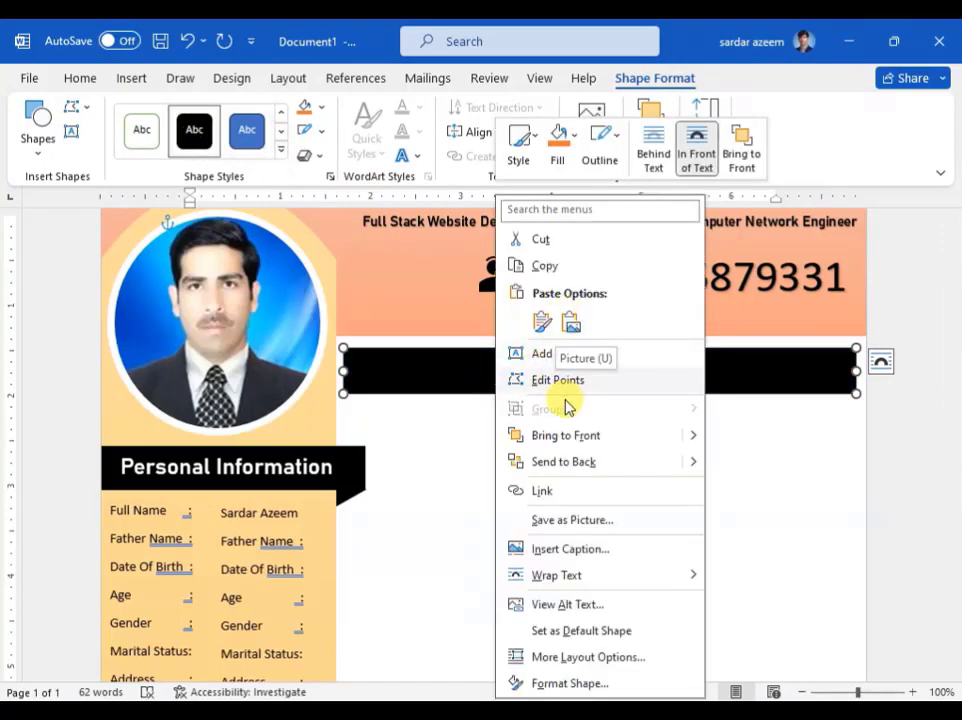
left_click(566, 358)
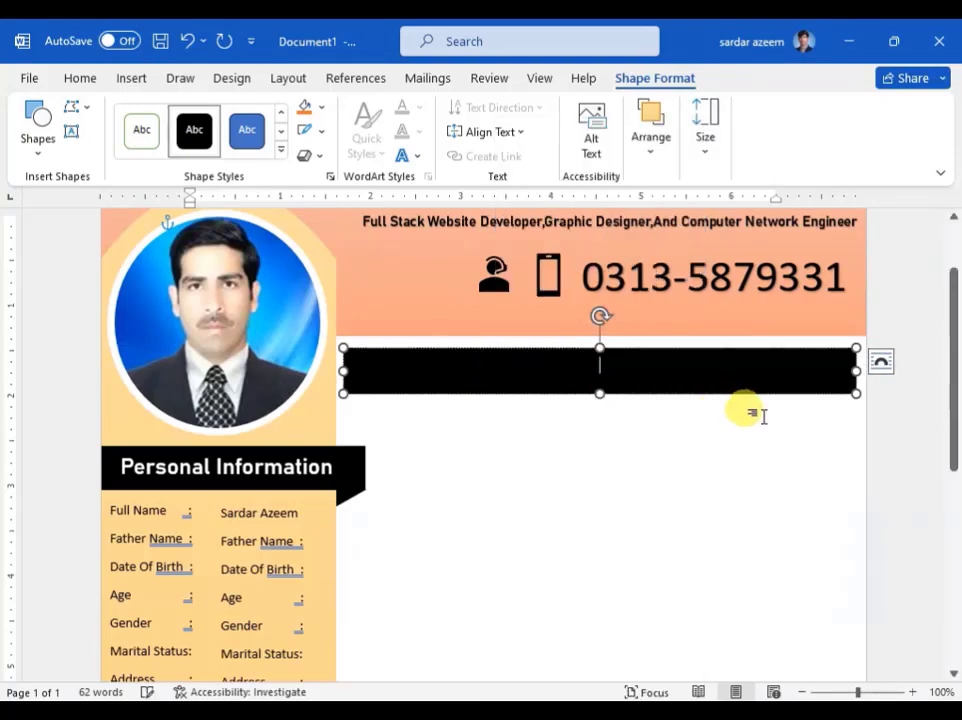